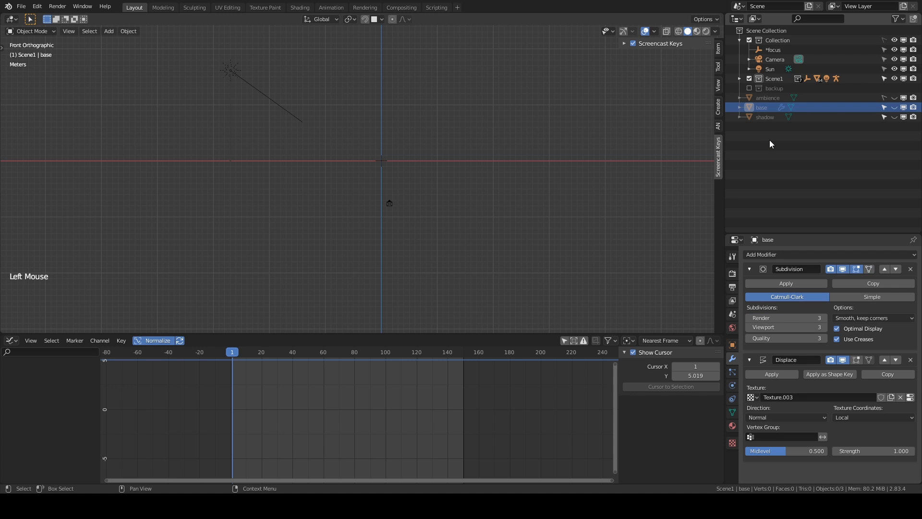
Step: Unhide and select the base ground mesh, and view its displaced surface in perspective
left_click(894, 108)
left_click(751, 106)
middle_click_drag(508, 219, 484, 243)
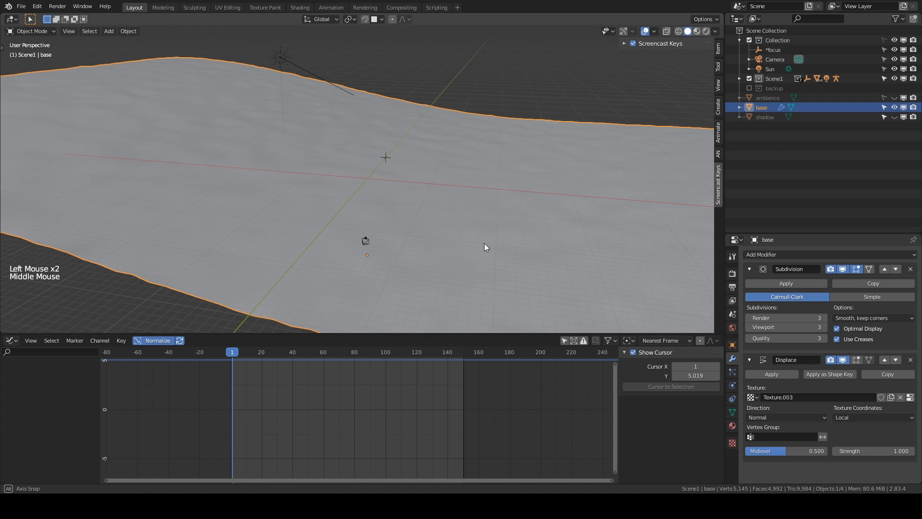
scroll(471, 239, "down", 1)
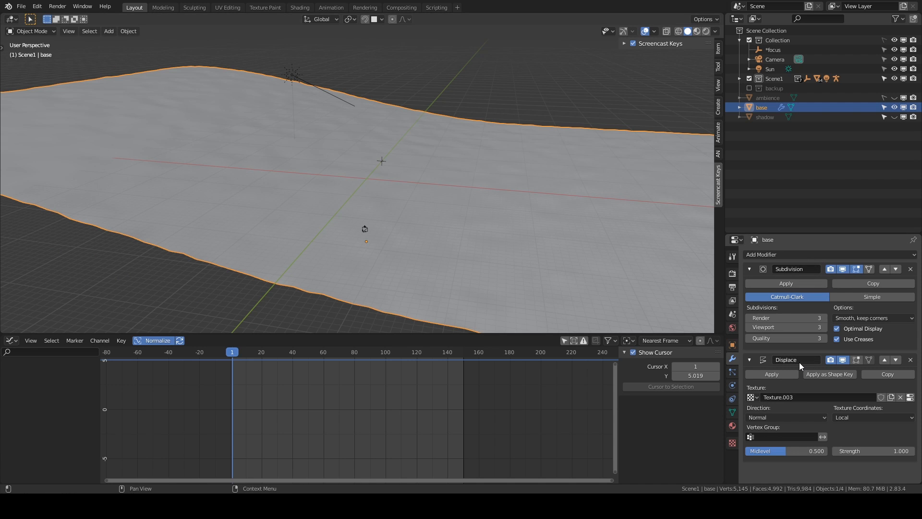
middle_click_drag(557, 265, 553, 261)
scroll(428, 223, "up", 2)
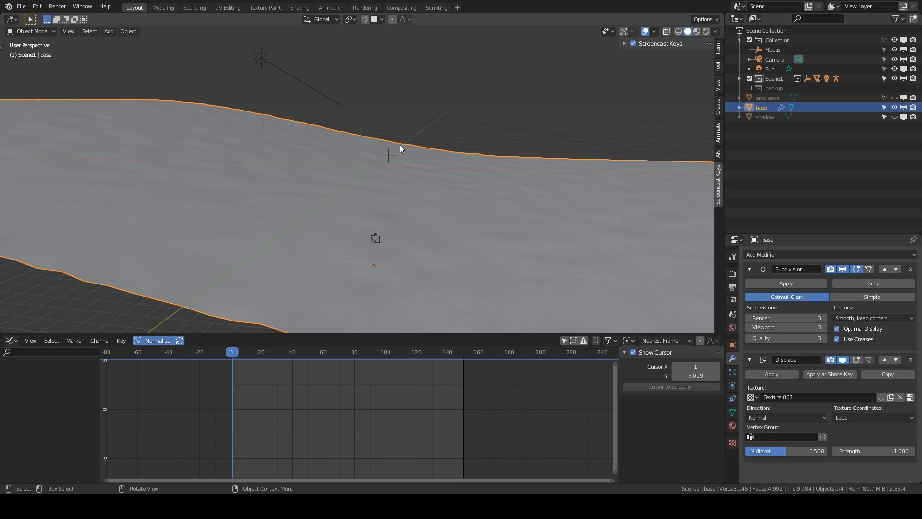
Step: Expand the Scene1 collection, show its tree collection and select the tree0 object
left_click(738, 79)
left_click(894, 88)
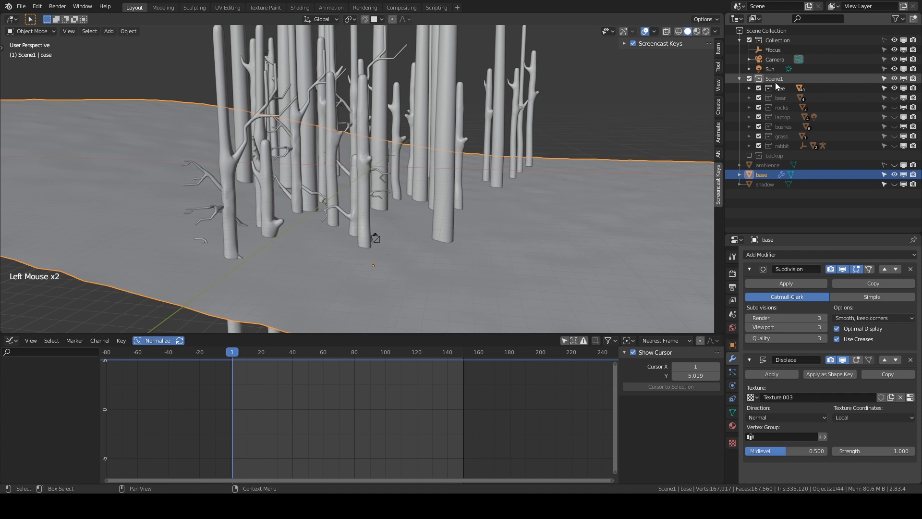
left_click(747, 88)
left_click(779, 99)
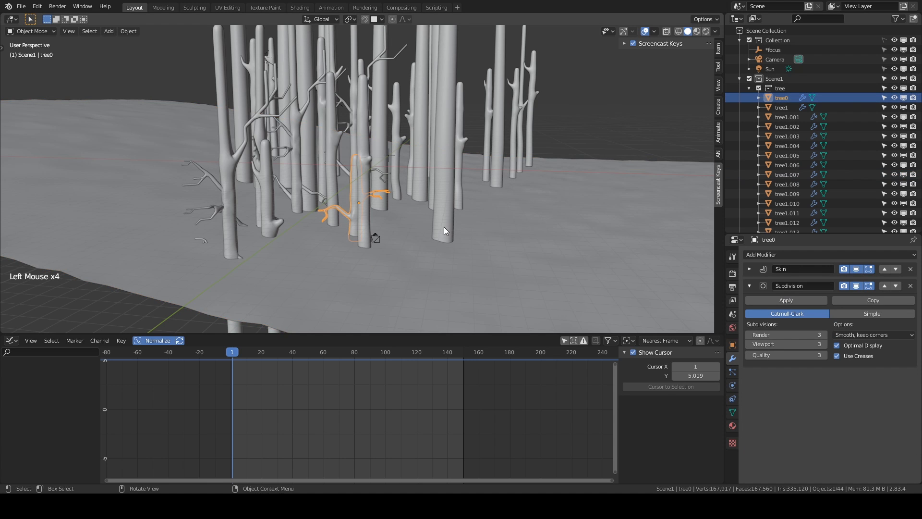
Step: Enlarge the 3D viewport and inspect tree0's skeleton vertices in Edit Mode from the front with X-ray on
key("KP_1")
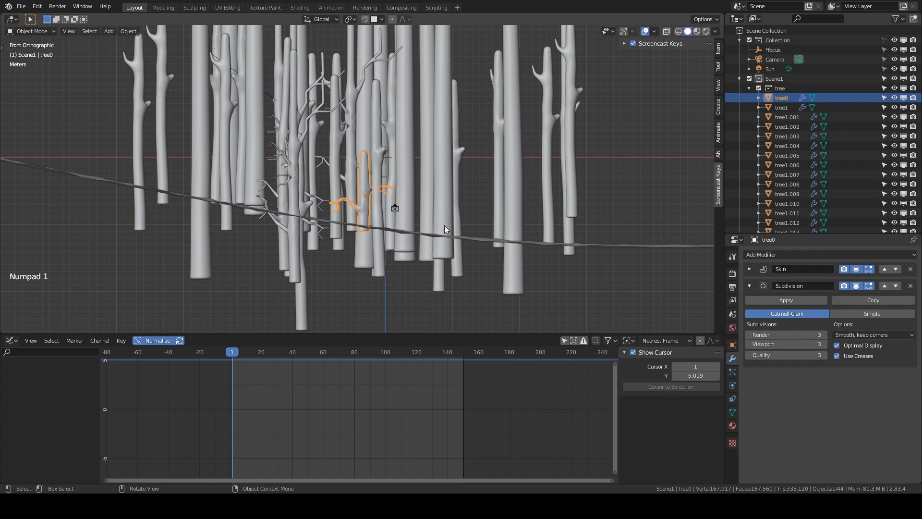
scroll(263, 255, "up", 1)
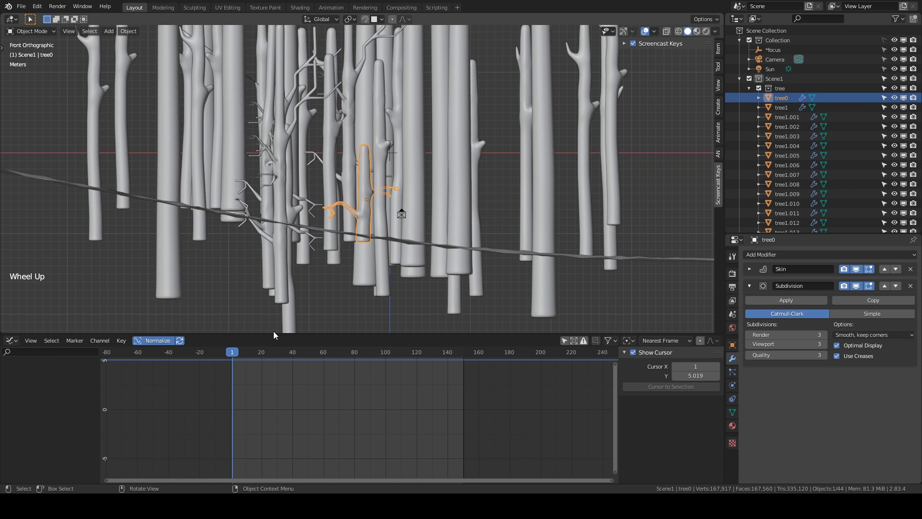
left_click_drag(267, 335, 269, 421)
scroll(303, 368, "up", 4)
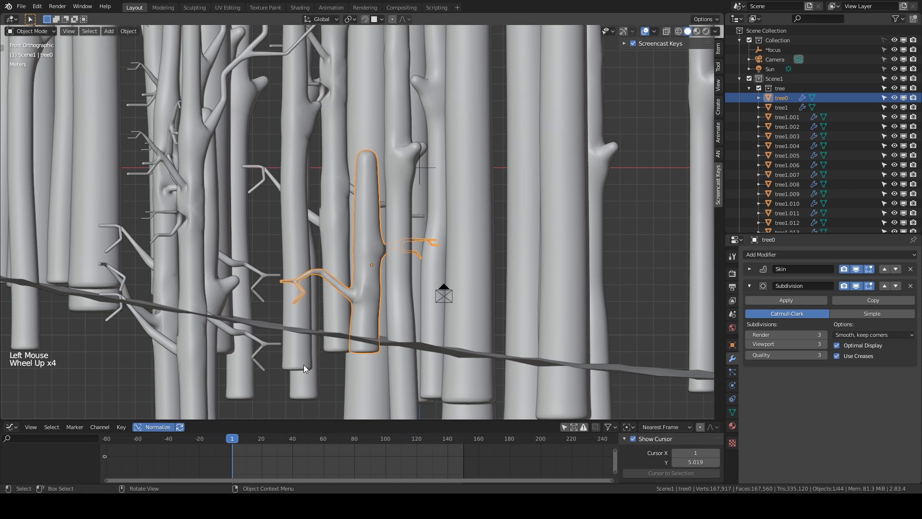
key("Tab")
key("alt+z")
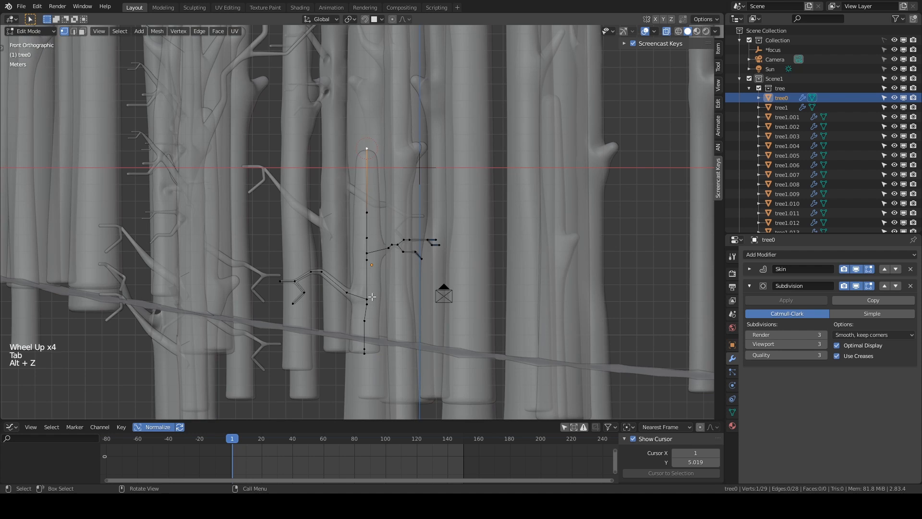
scroll(362, 300, "up", 4)
middle_click_drag(362, 300, 344, 216, "shift")
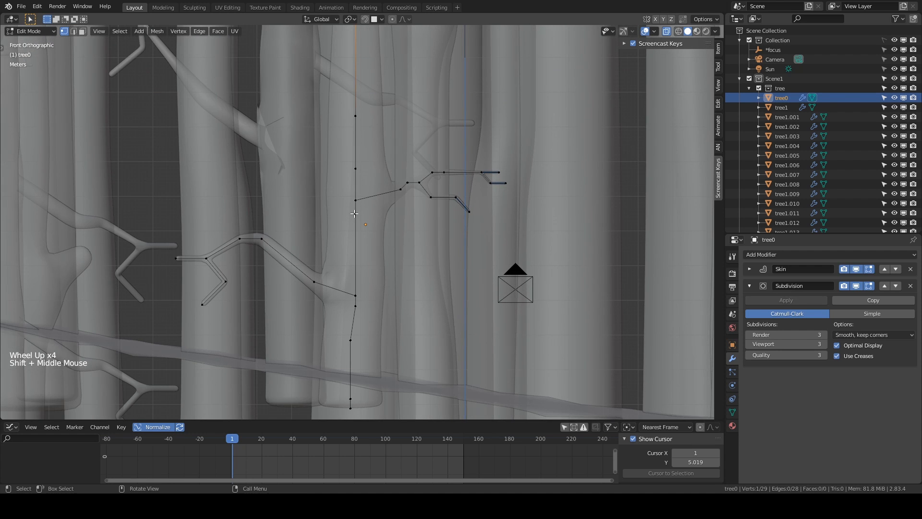
scroll(332, 143, "down", 1)
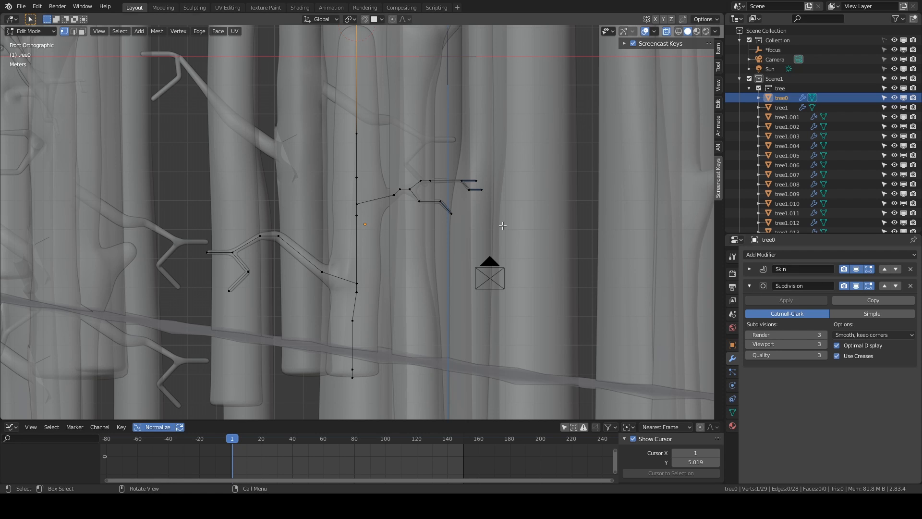
middle_click_drag(357, 47, 377, 132, "shift")
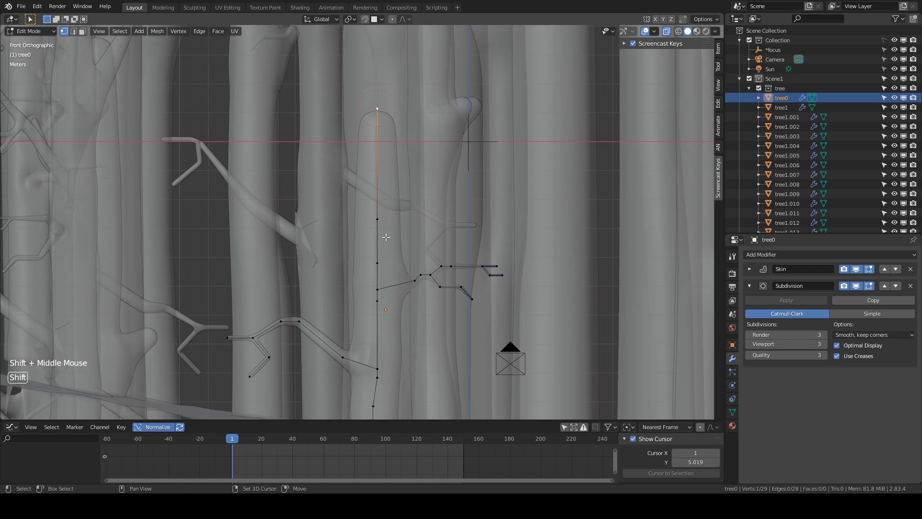
scroll(376, 110, "down", 1)
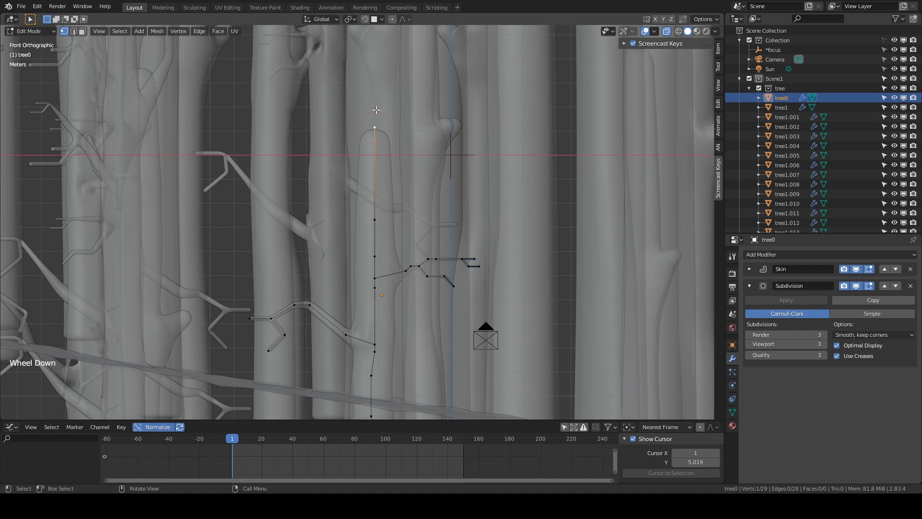
Step: Extrude tree0's top trunk vertex twice, raising it about 1.42 m with a slight sideways bend, plus about 1.16 m
key("e")
left_click(362, 86)
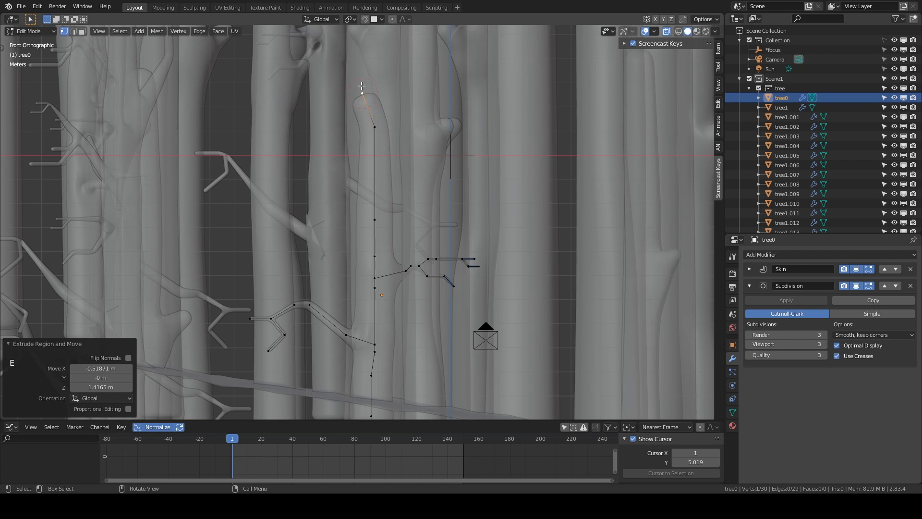
key("e")
left_click(362, 52)
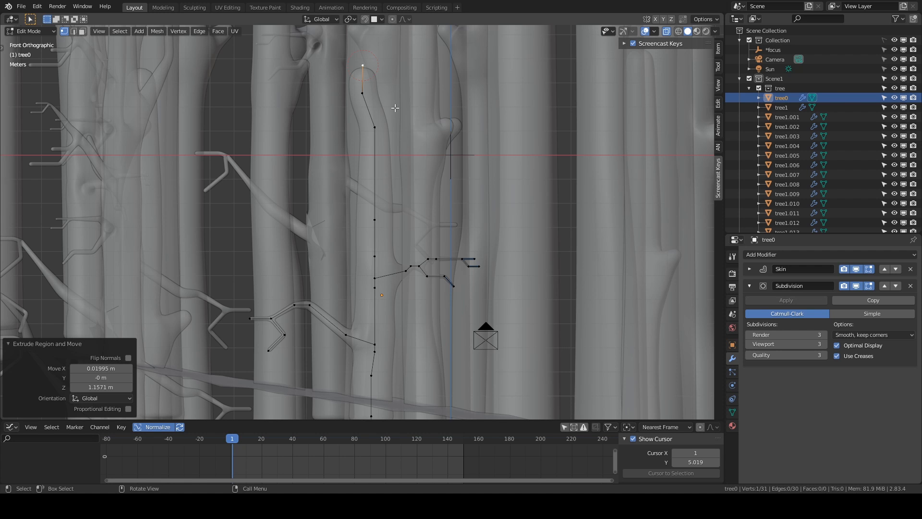
Step: Undo the trunk extrusions on tree0, and return to Object Mode with X-ray off
key("ctrl+z")
key("ctrl+z")
key("ctrl+z")
key("Tab")
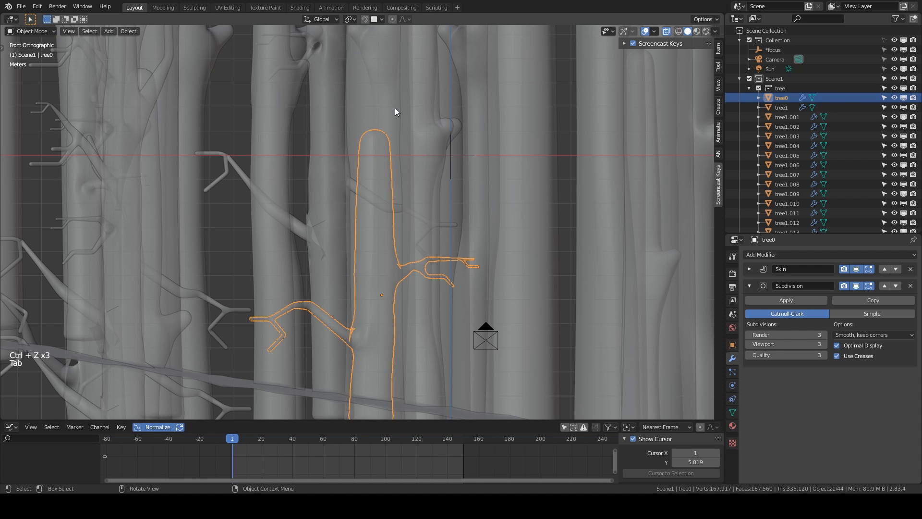
scroll(391, 123, "down", 1)
key("alt+z")
scroll(392, 139, "down", 2)
key("KP_1")
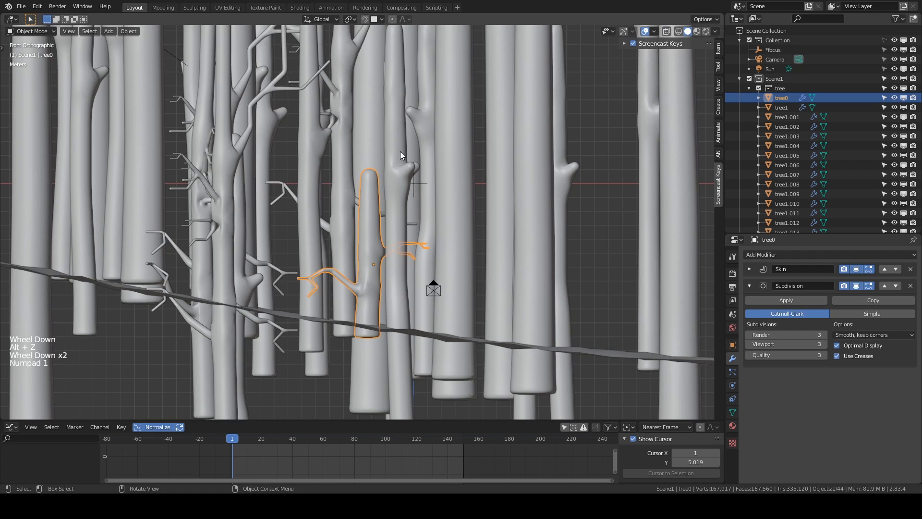
Step: Examine how the trees are distributed across the ground from the side and in perspective
key("KP_3")
middle_click_drag(414, 231, 499, 216)
scroll(421, 249, "down", 4)
middle_click_drag(561, 180, 554, 202)
scroll(555, 203, "down", 4)
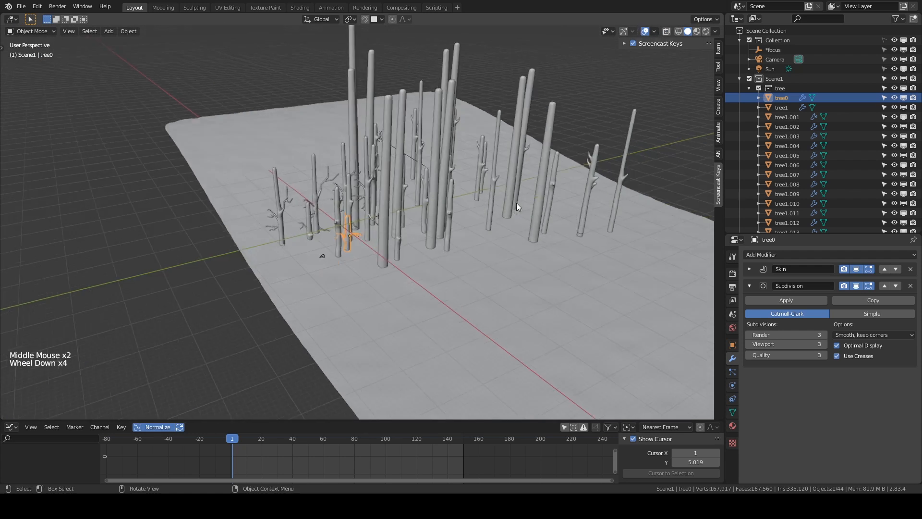
scroll(517, 203, "down", 1)
middle_click_drag(580, 165, 508, 174)
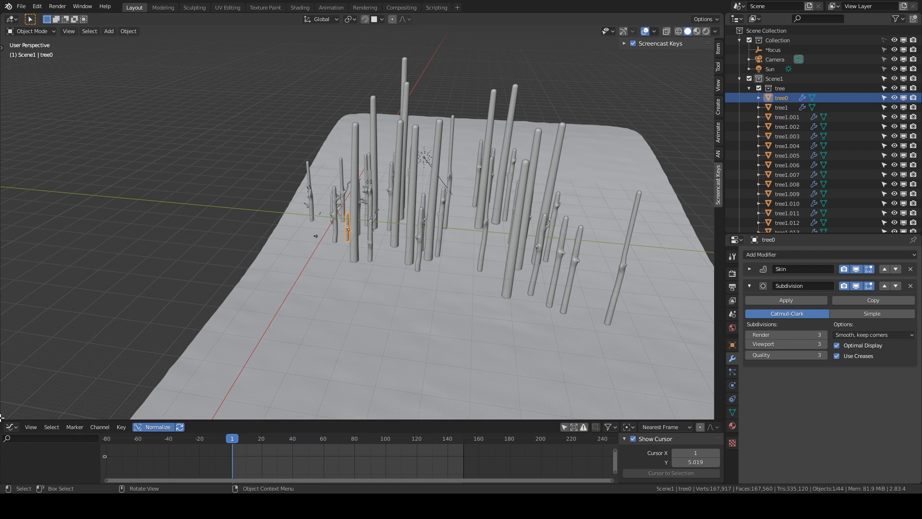
Step: Split the 3D viewport into two side-by-side views, with one showing the framed camera view and its sidebar hidden
left_click_drag(2, 413, 352, 288)
key("KP_0")
scroll(200, 277, "up", 4)
scroll(199, 275, "up", 1)
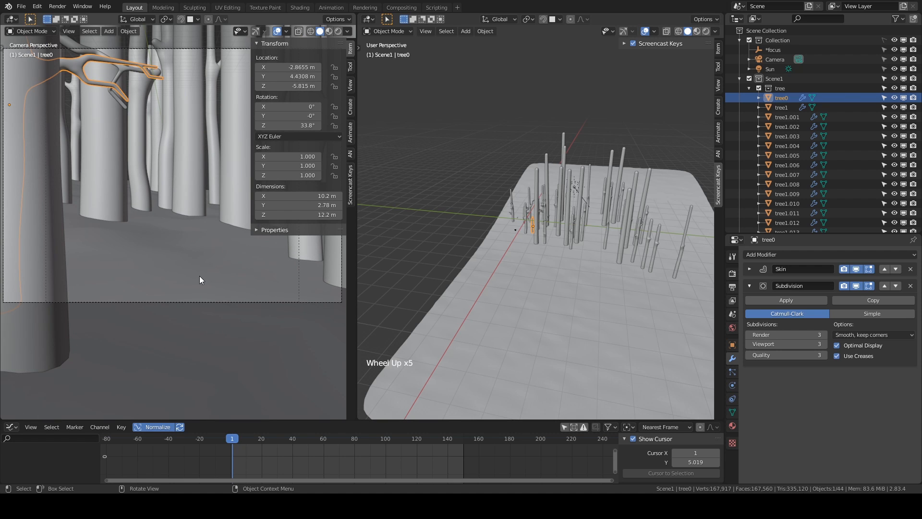
key("n")
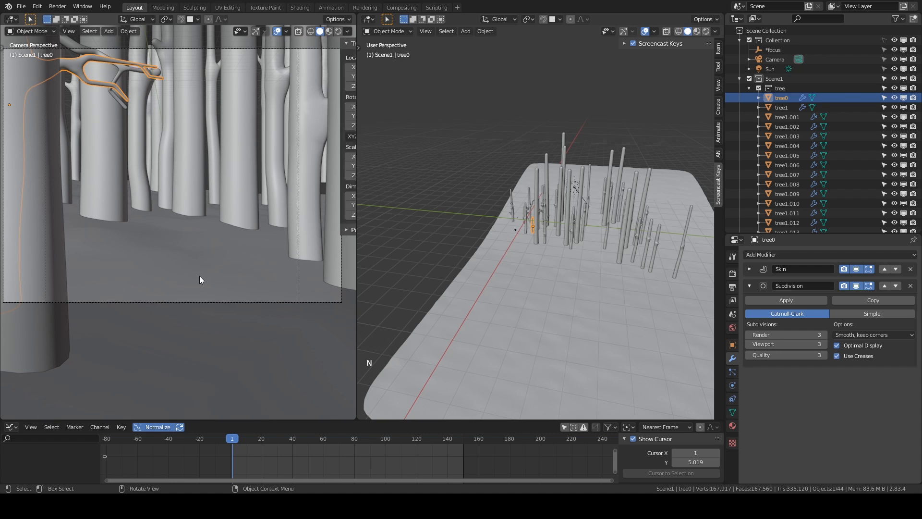
middle_click_drag(200, 275, 204, 319, "shift")
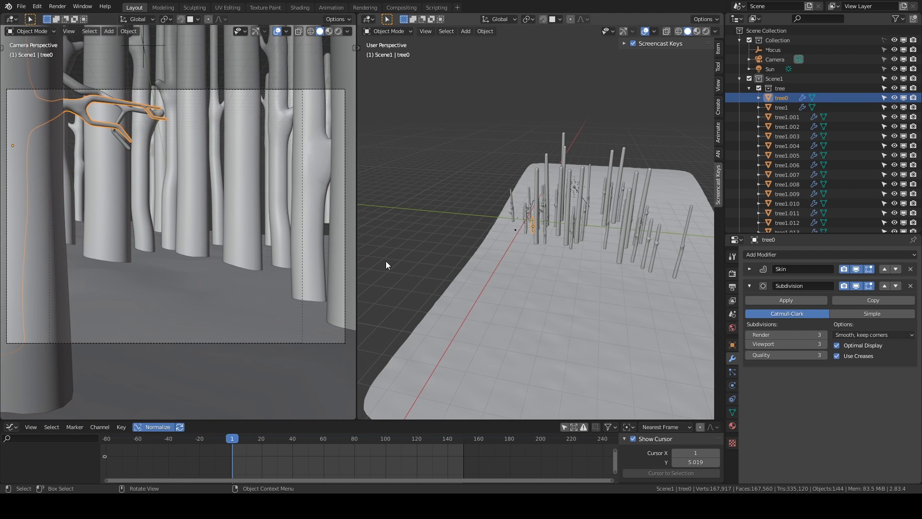
Step: Deselect tree0, open the Shading workspace and set its 3D view to rendered shading
left_click(468, 230)
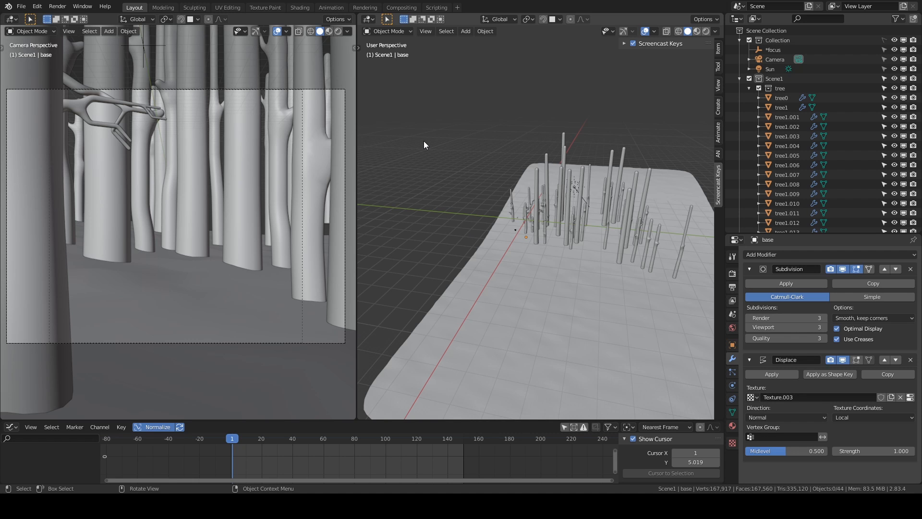
left_click(299, 7)
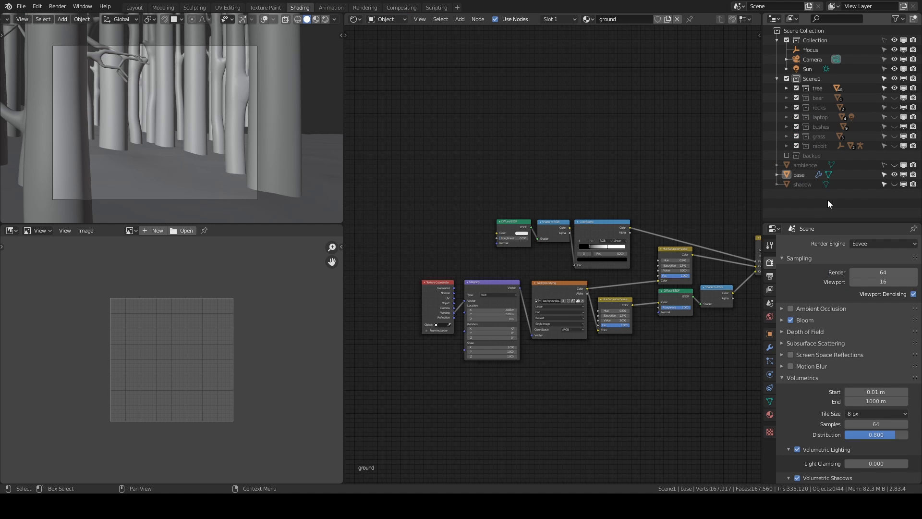
left_click(326, 19)
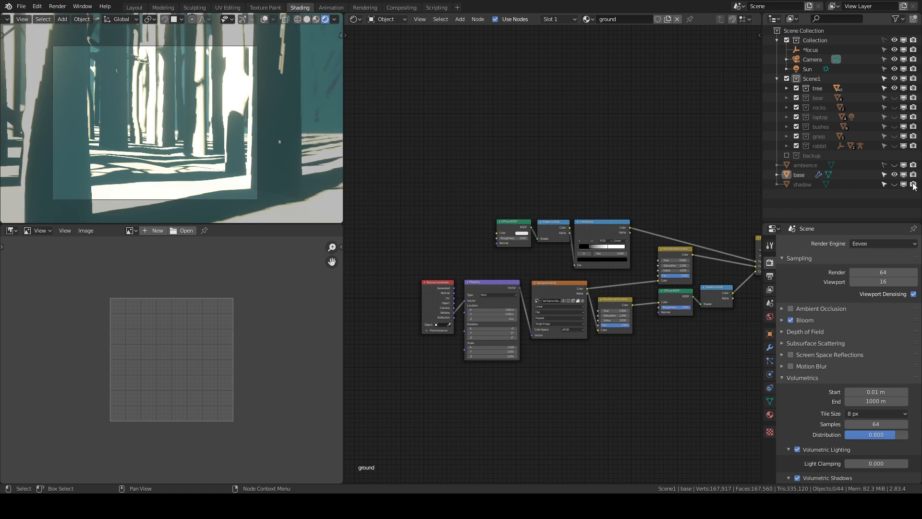
Step: Hide the tree collection and the base mesh, and display the World shader nodes
left_click(894, 88)
left_click(893, 174)
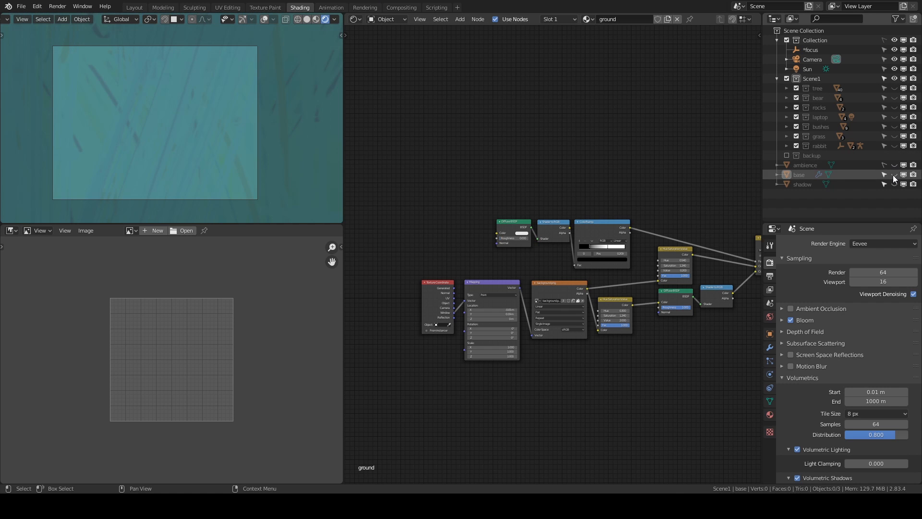
left_click(386, 19)
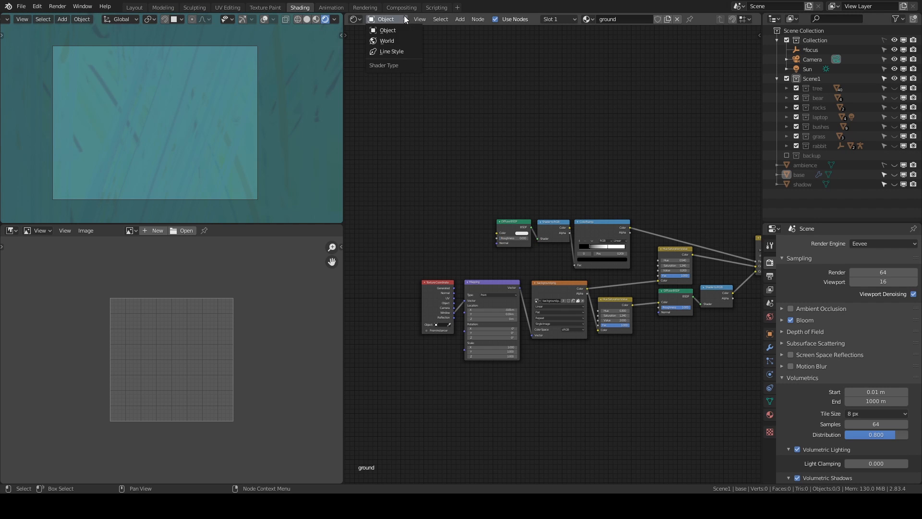
left_click(384, 38)
scroll(612, 269, "up", 6)
middle_click_drag(610, 211, 557, 327)
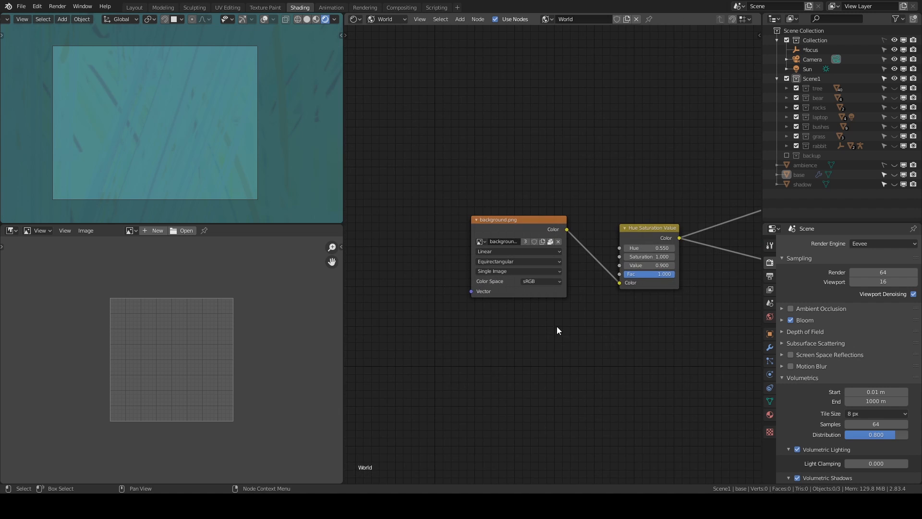
Step: Preview the background.png and Hue Saturation Value nodes in turn, reconnect the Background node to the output, and inspect the world backdrop
scroll(550, 252, "up", 4)
left_click(449, 208, "ctrl+shift")
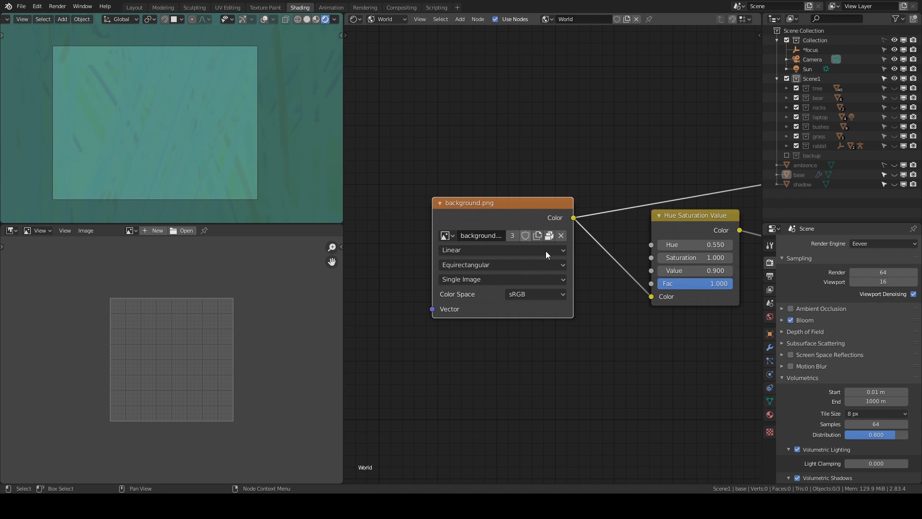
middle_click_drag(546, 251, 493, 262)
left_click(643, 229, "ctrl+shift")
middle_click_drag(661, 339, 491, 332)
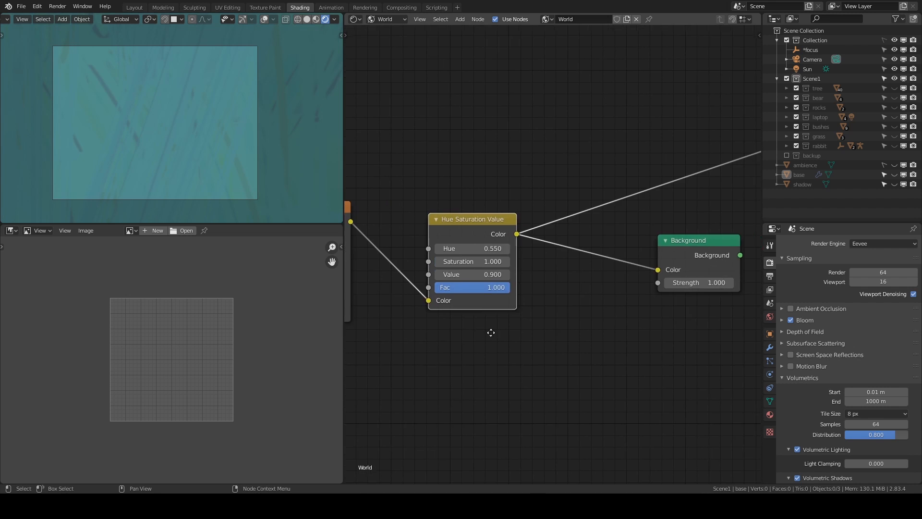
left_click(702, 246, "ctrl+shift")
middle_click_drag(269, 130, 170, 133)
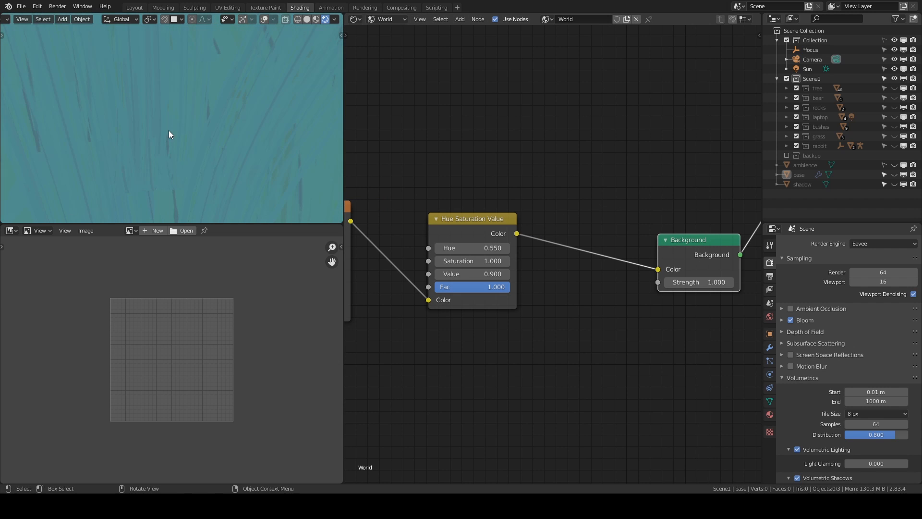
Step: Load background.png in the image editor and view the whole painted texture beside the world nodes
left_click(130, 231)
left_click(182, 263)
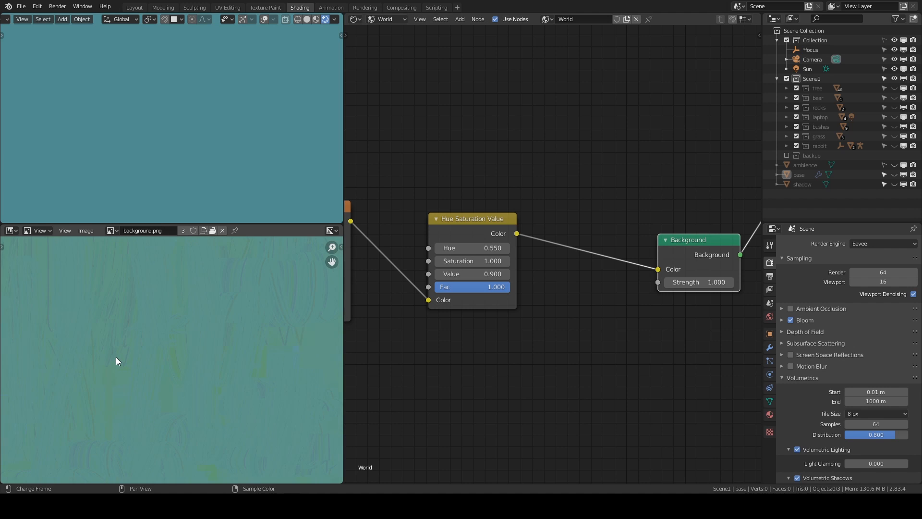
scroll(226, 348, "down", 3)
scroll(144, 358, "up", 3)
scroll(277, 378, "down", 2)
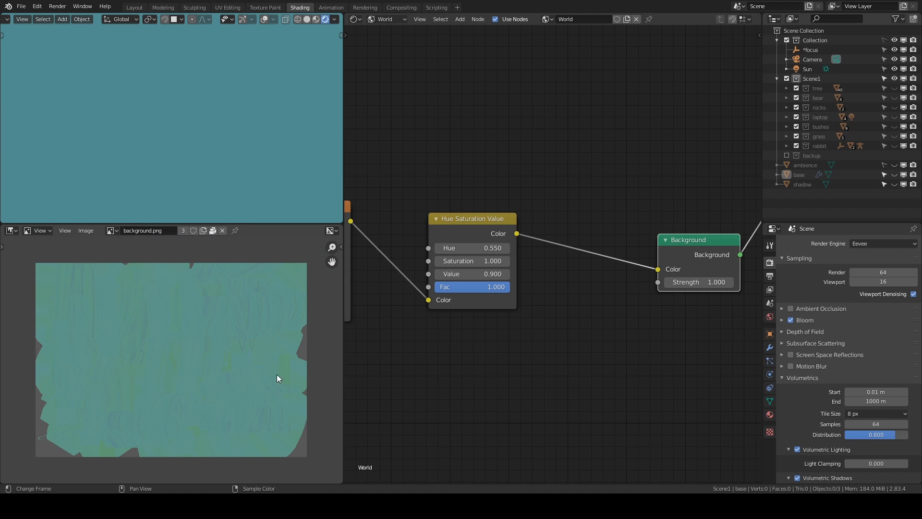
scroll(720, 282, "down", 2)
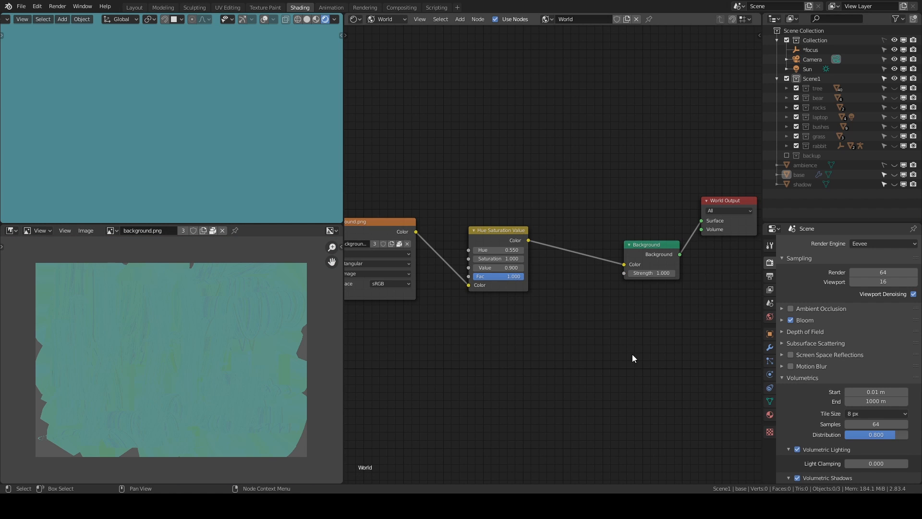
Step: Unhide the base ground mesh and select it
left_click(895, 175)
left_click(814, 174)
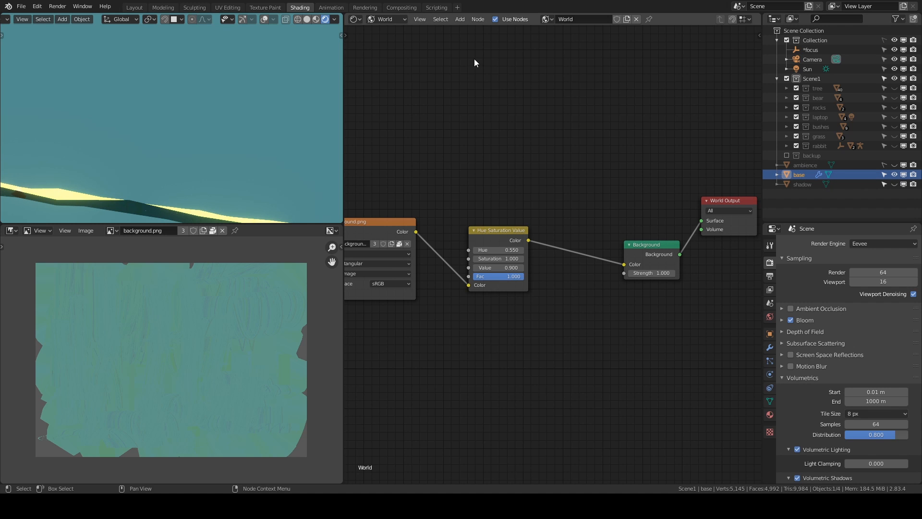
Step: Show the base mesh's object material nodes in the shader editor and view the scene through the camera
left_click(386, 19)
left_click(387, 26)
key("KP_0")
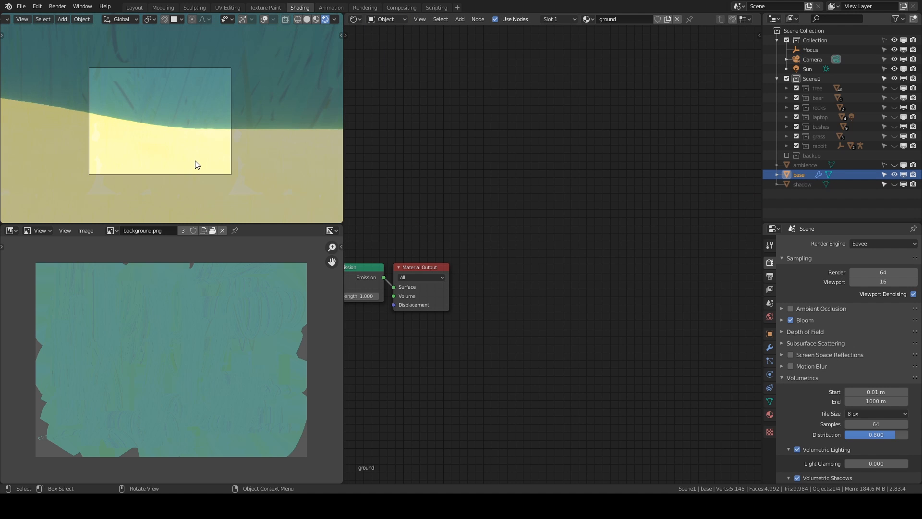
Step: Preview the ground material's background.png node and examine the Texture Coordinate and Mapping nodes feeding it
middle_click_drag(465, 374, 606, 340)
middle_click_drag(377, 375, 625, 355)
middle_click_drag(570, 397, 741, 373)
middle_click_drag(482, 423, 543, 399)
left_click_drag(529, 246, 532, 245)
left_click(537, 243, "ctrl+shift")
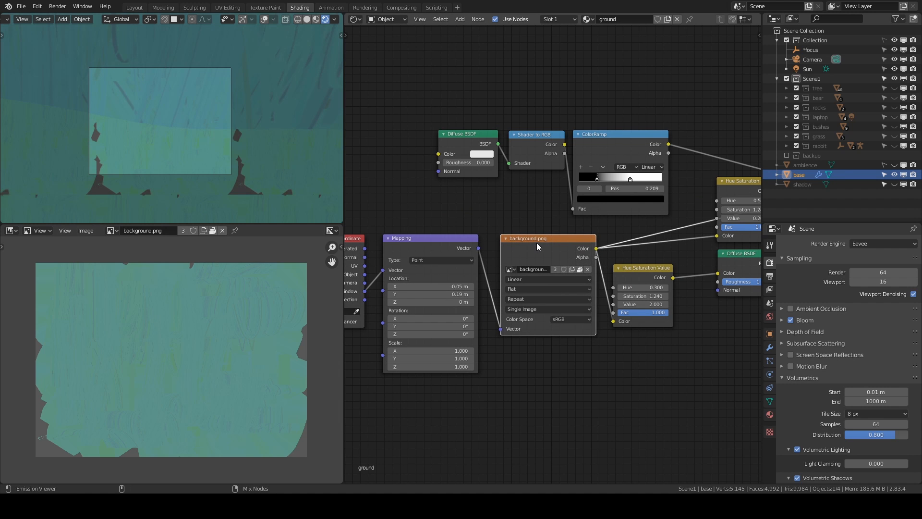
middle_click_drag(537, 243, 714, 228)
scroll(547, 308, "up", 2)
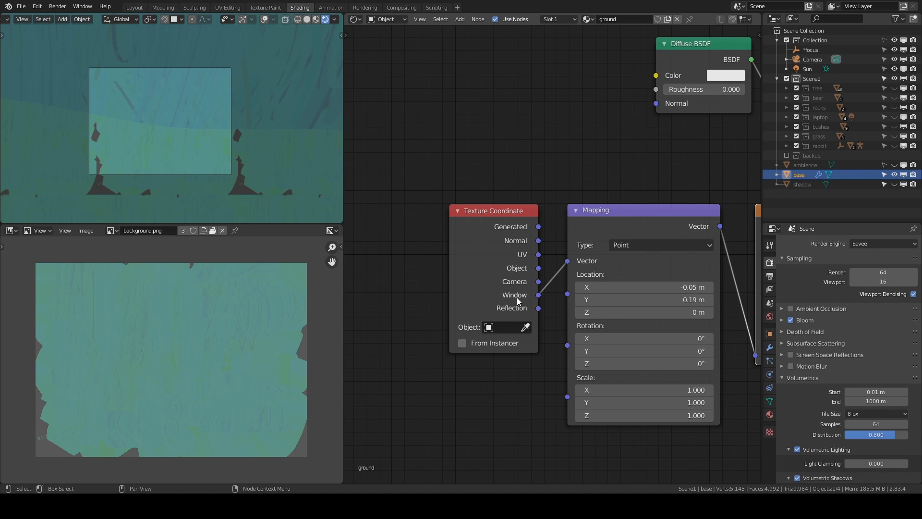
scroll(691, 369, "down", 5)
Step: Preview the ground's Hue Saturation Value node with hue 0.300 and inspect the result closely in the camera view
middle_click_drag(726, 377, 521, 360)
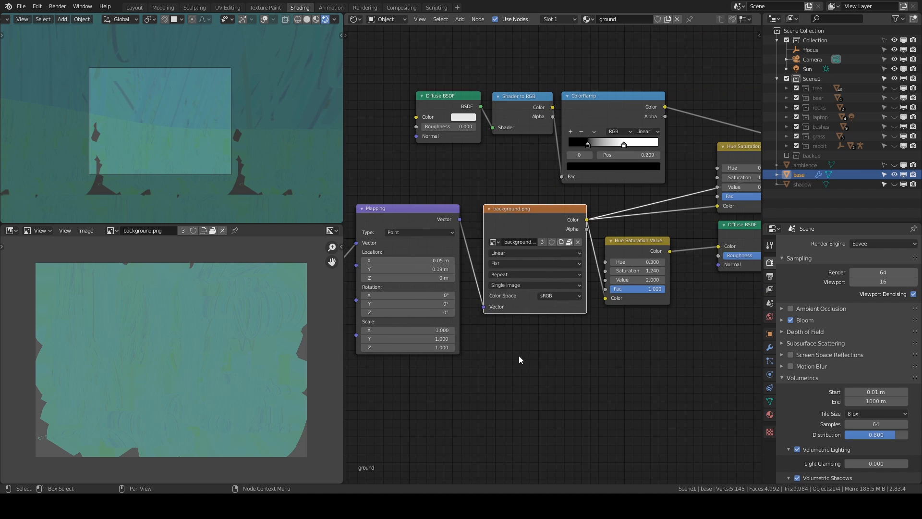
middle_click_drag(637, 353, 521, 382)
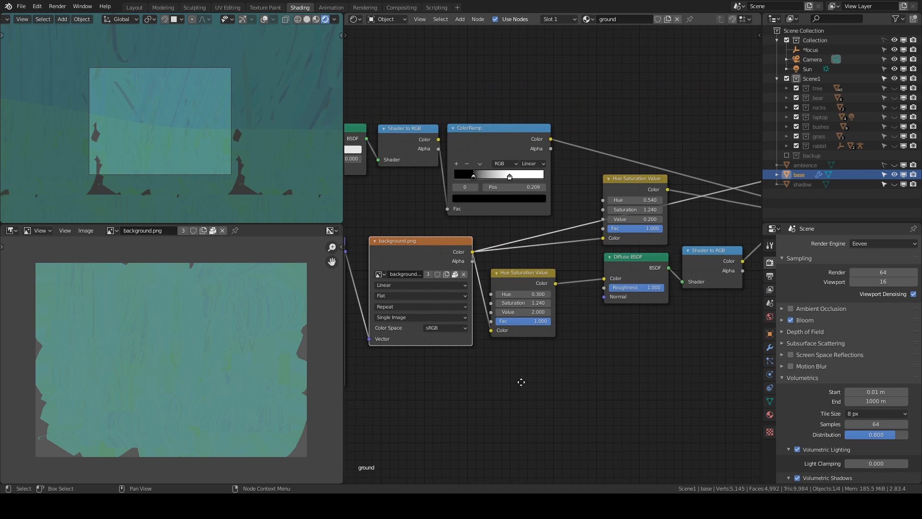
left_click(524, 280, "ctrl+shift")
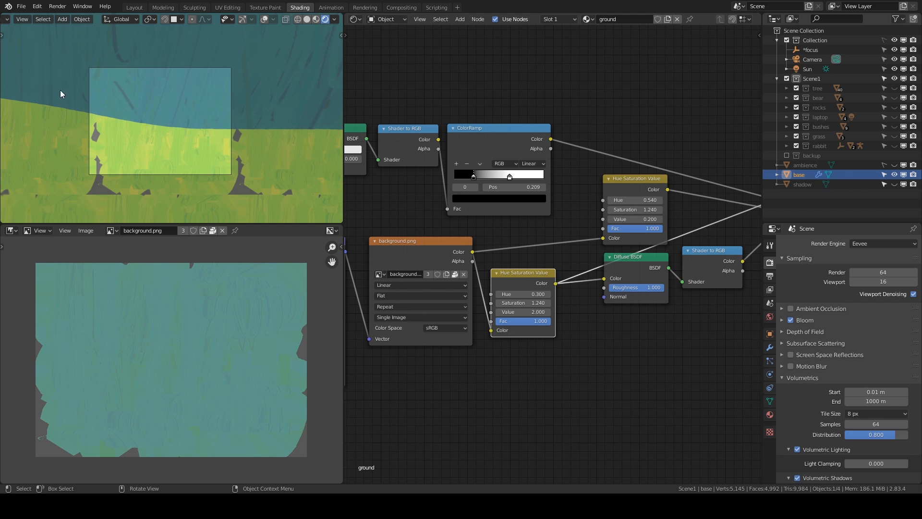
scroll(129, 150, "up", 3)
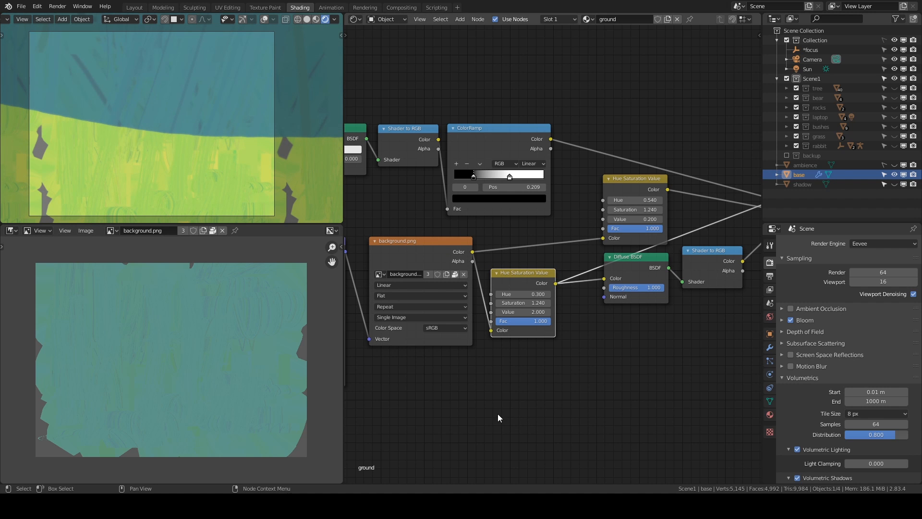
Step: Preview the Diffuse BSDF node of the ground material
scroll(589, 422, "down", 1)
middle_click_drag(596, 421, 458, 341)
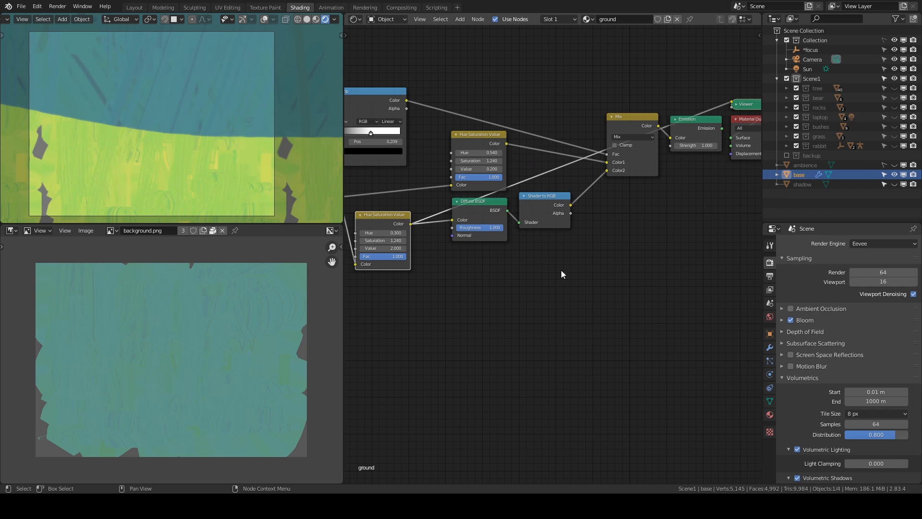
left_click(481, 209, "ctrl+shift")
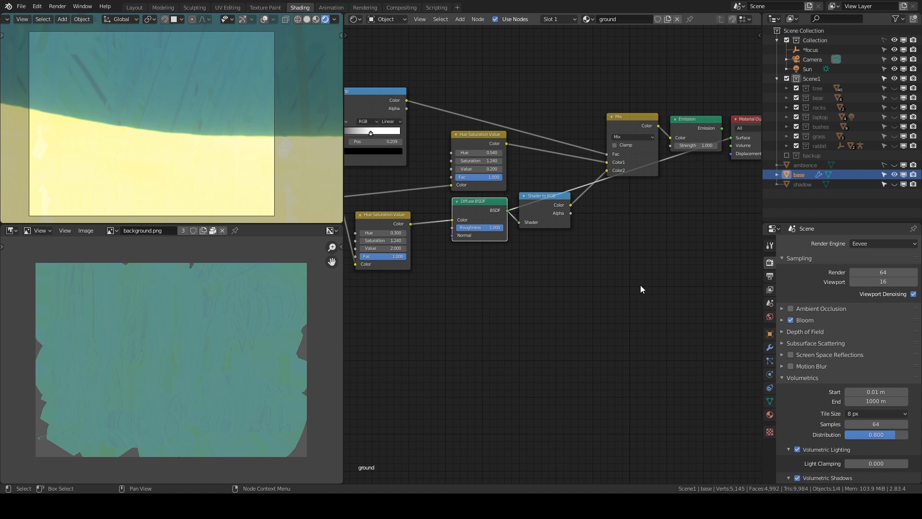
Step: Reconnect the ground material's Emission node to the Material Output surface
middle_click_drag(640, 284, 595, 315)
scroll(661, 178, "up", 6)
middle_click_drag(669, 181, 610, 249)
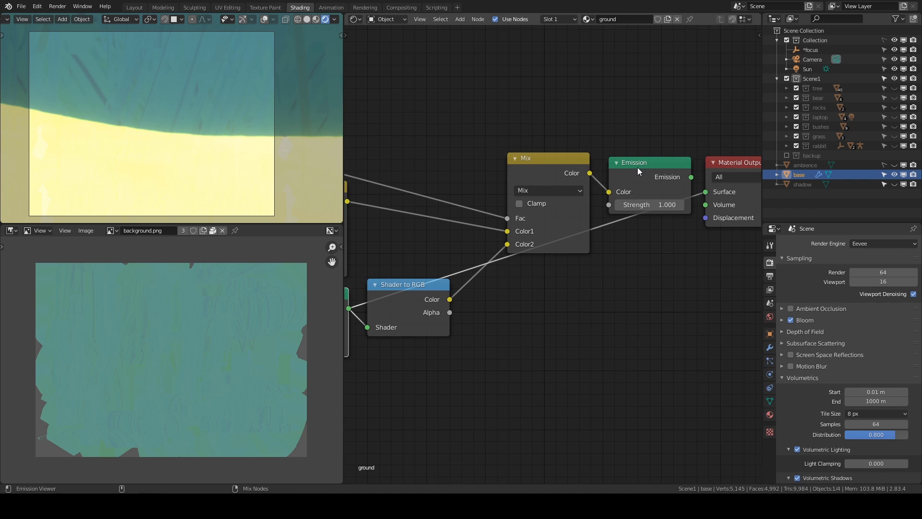
left_click(664, 168, "ctrl+shift")
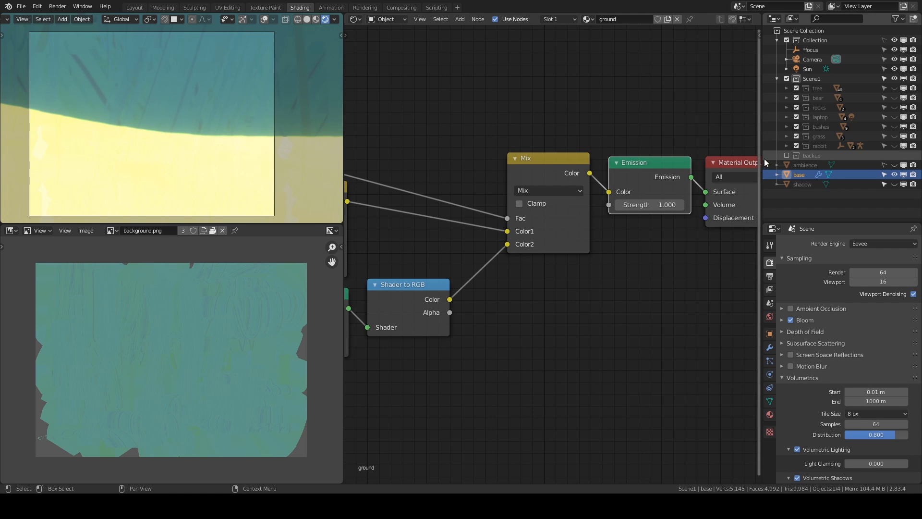
scroll(587, 382, "down", 2)
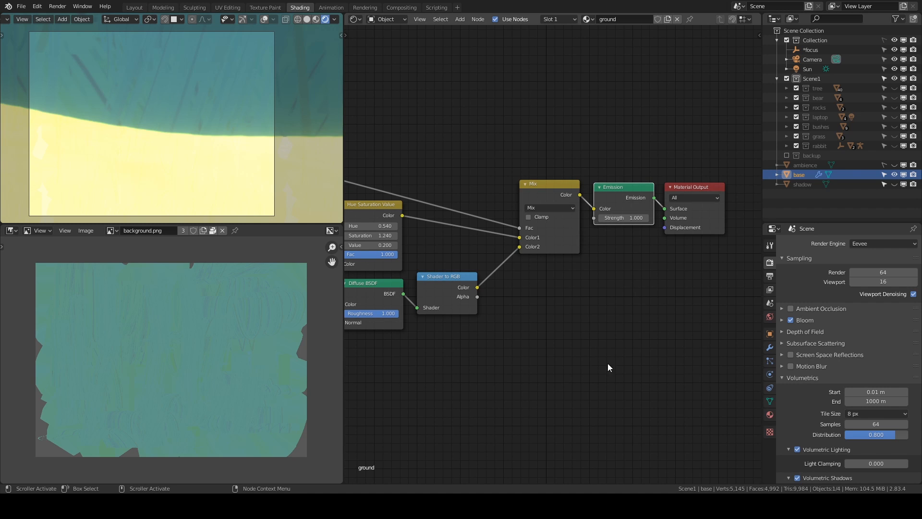
Step: Switch the viewport to solid shading, add a UV sphere on the ground, and shade it smooth
left_click(308, 19)
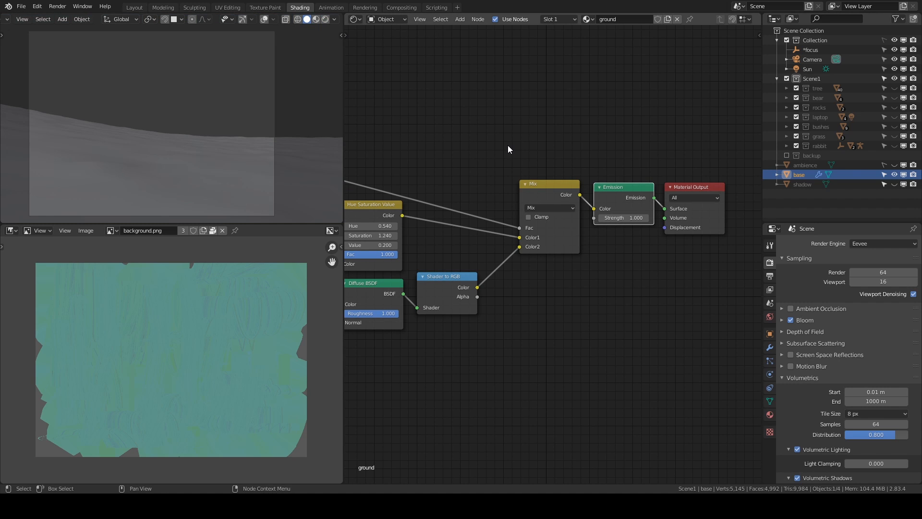
key("shift+a")
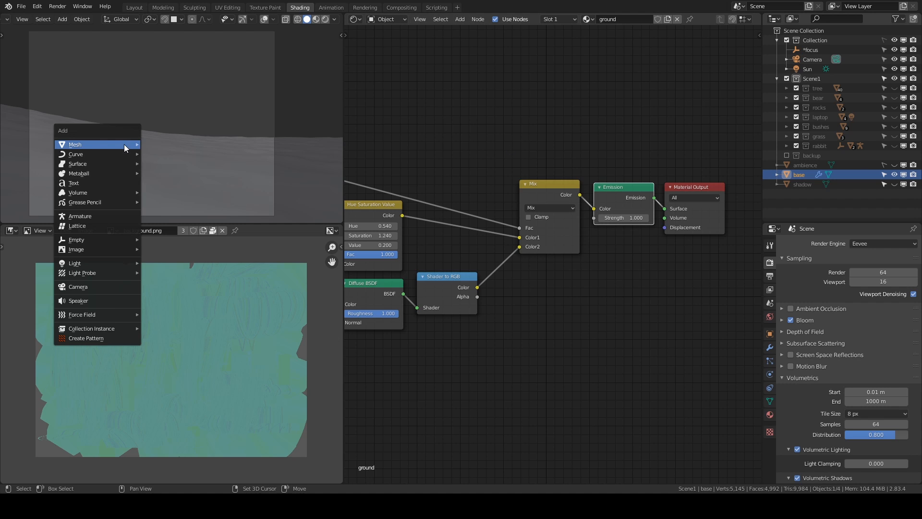
mouse_move(124, 144)
left_click(161, 174)
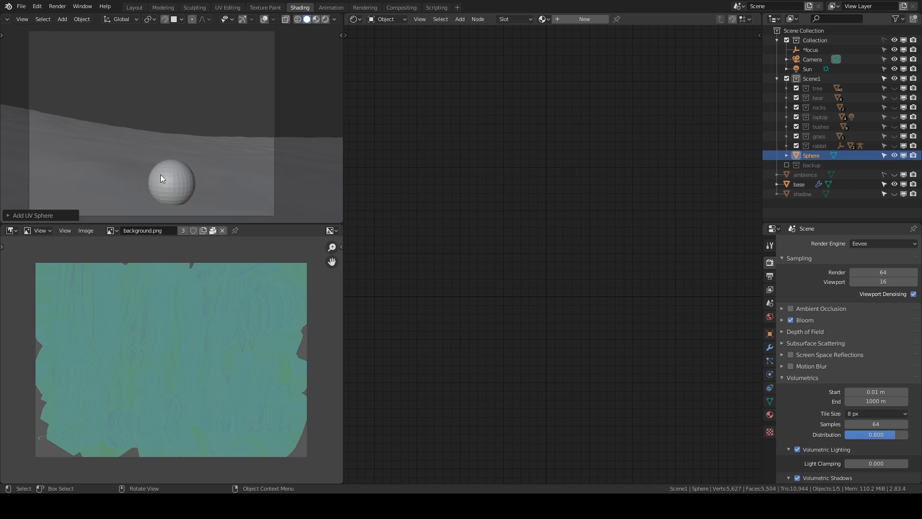
right_click(176, 181)
left_click(176, 182)
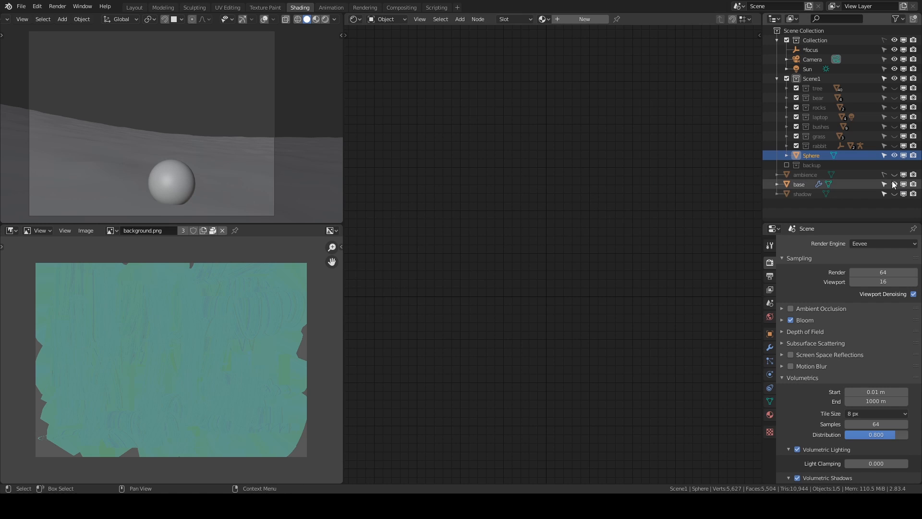
Step: Turn off Bloom in the rendered viewport and create a new material for the sphere
left_click(326, 19)
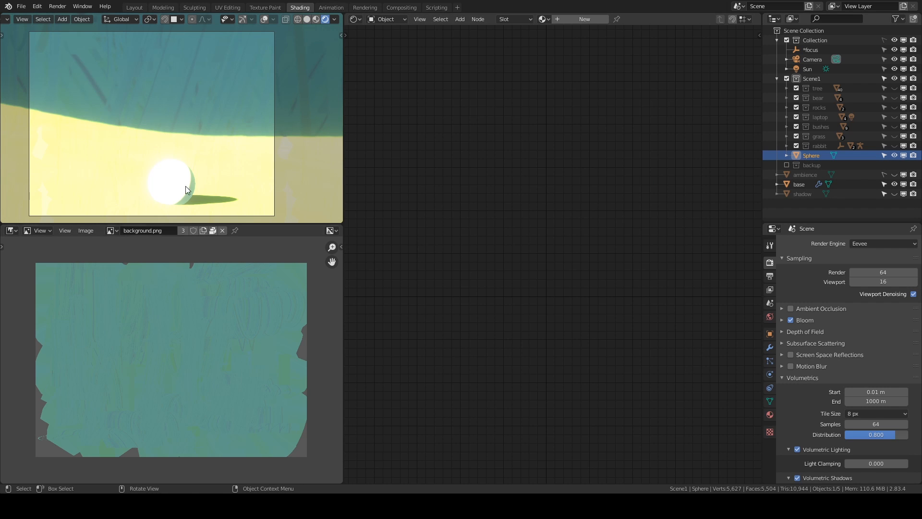
left_click(791, 320)
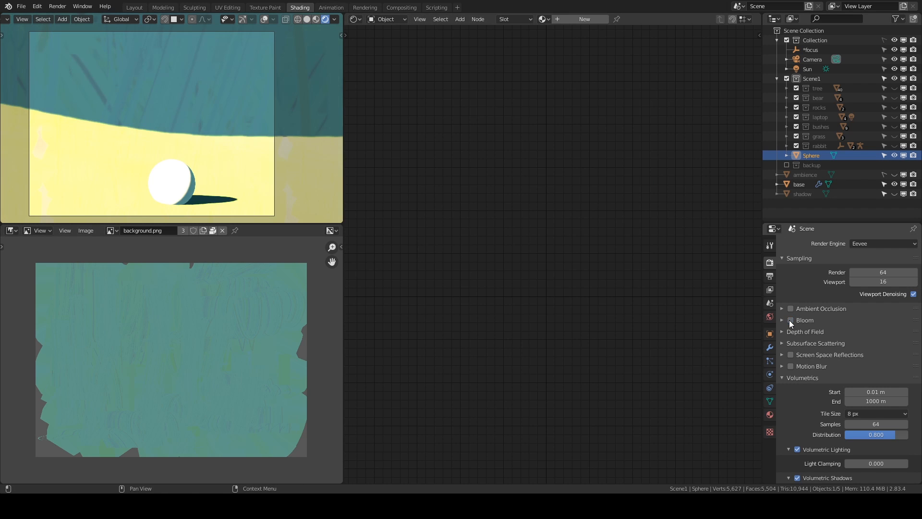
left_click(577, 19)
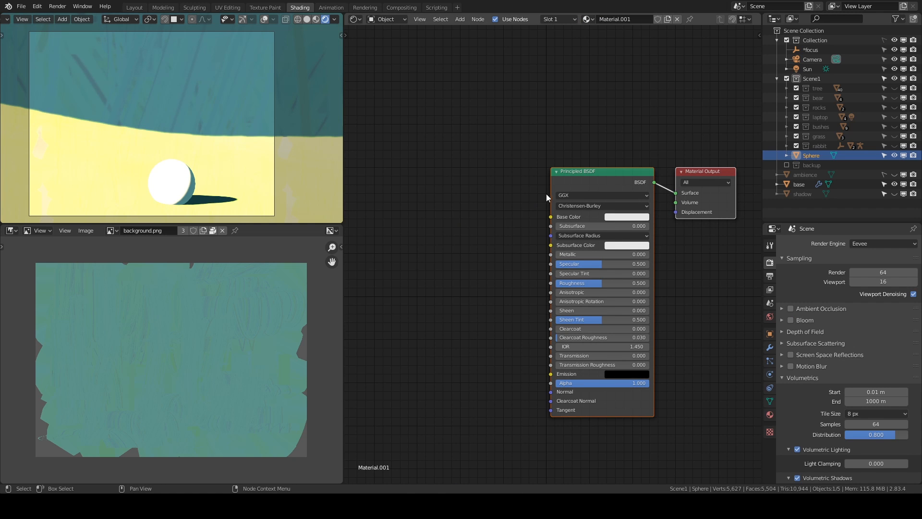
scroll(546, 194, "up", 2)
scroll(169, 178, "up", 8)
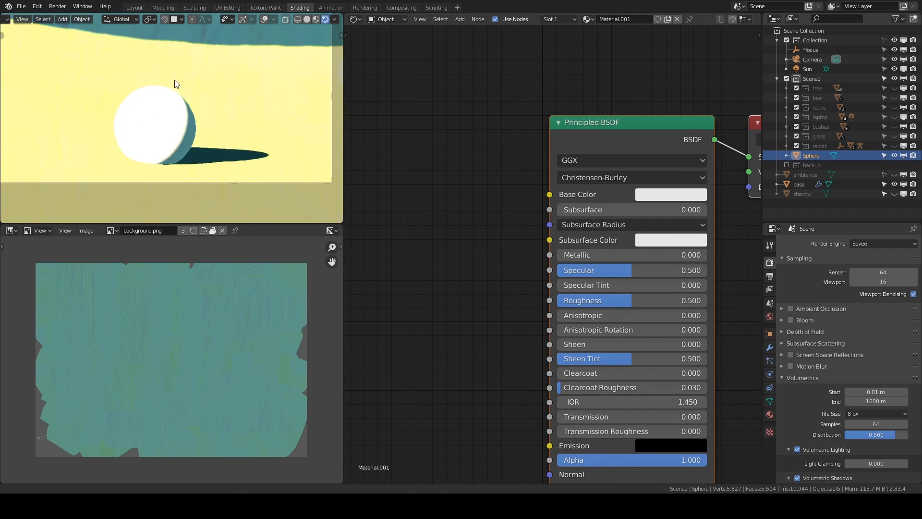
Step: Darken the Base Color of the sphere's Principled BSDF to a medium grey
left_click(683, 197)
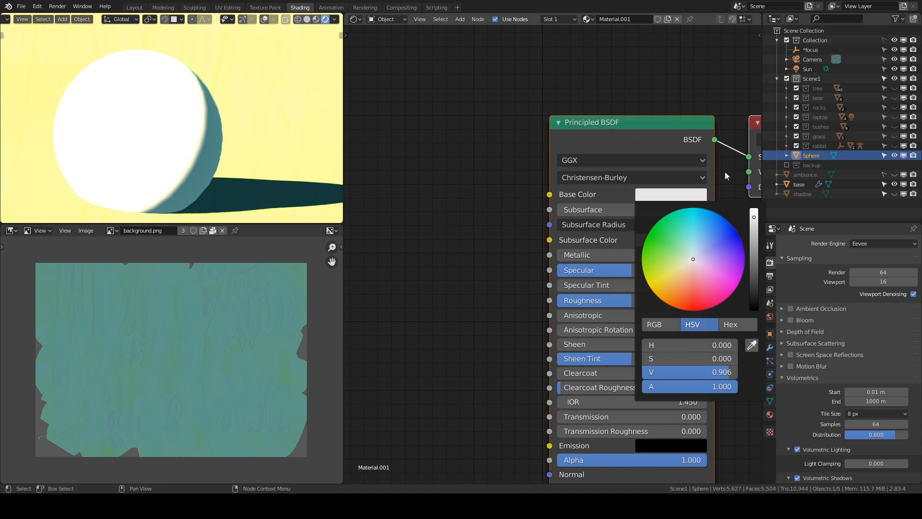
left_click(691, 198)
left_click_drag(753, 298, 753, 273)
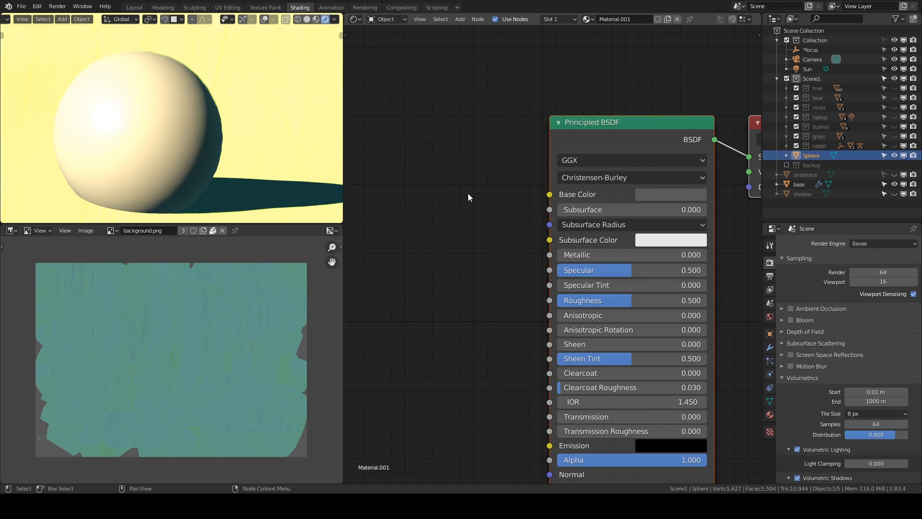
Step: Add a Shader to RGB node and insert it between the Principled BSDF and the Material Output
scroll(532, 191, "down", 6)
middle_click_drag(460, 228, 549, 235)
scroll(518, 223, "down", 2)
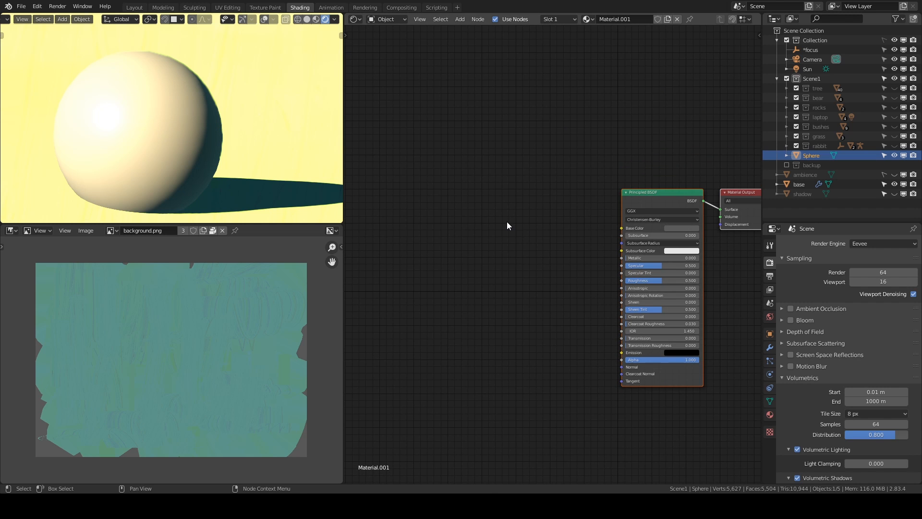
key("shift+a")
left_click(508, 223)
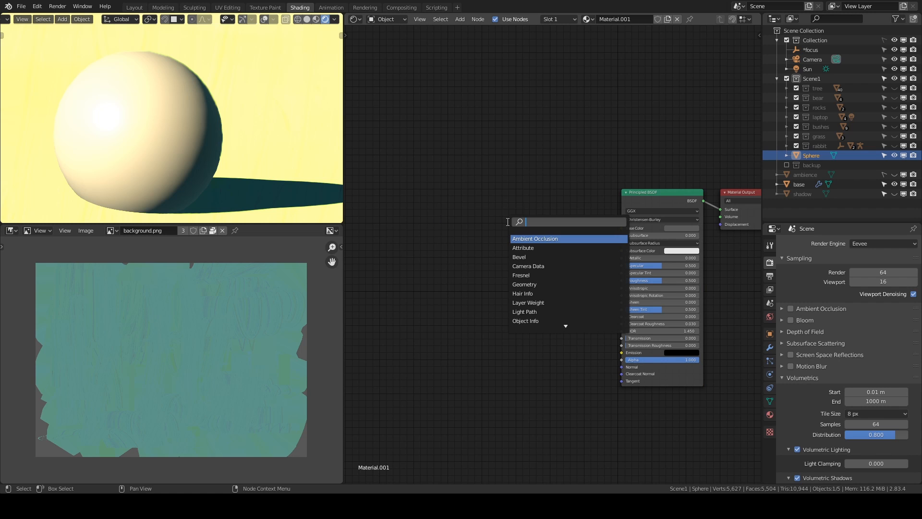
type("rgb")
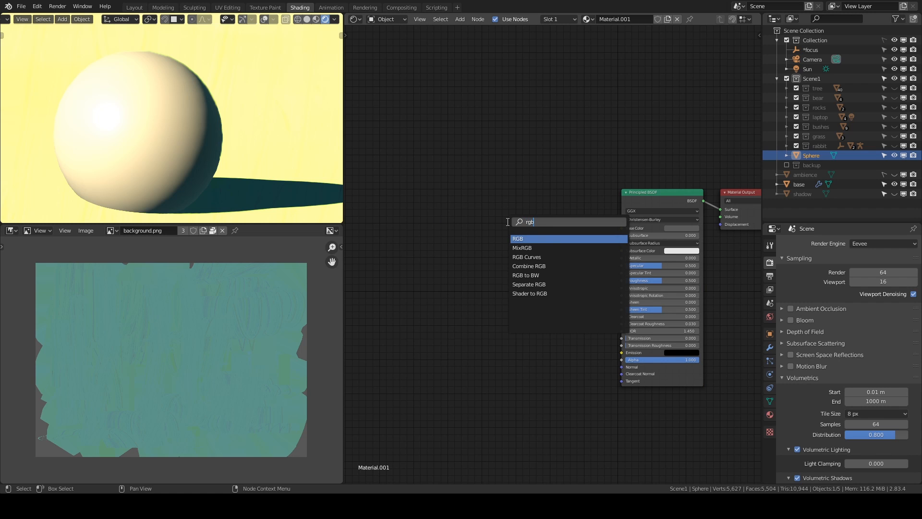
left_click(530, 293)
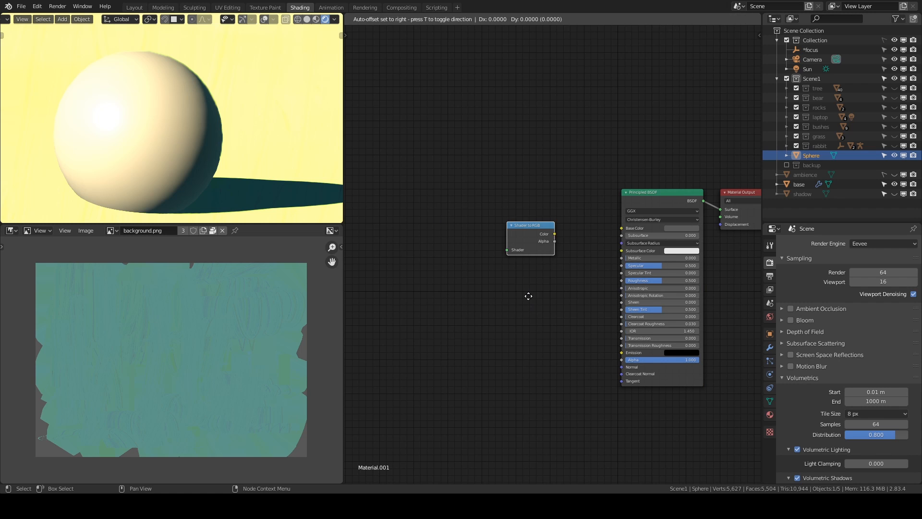
left_click(526, 218)
left_click_drag(646, 201, 413, 167)
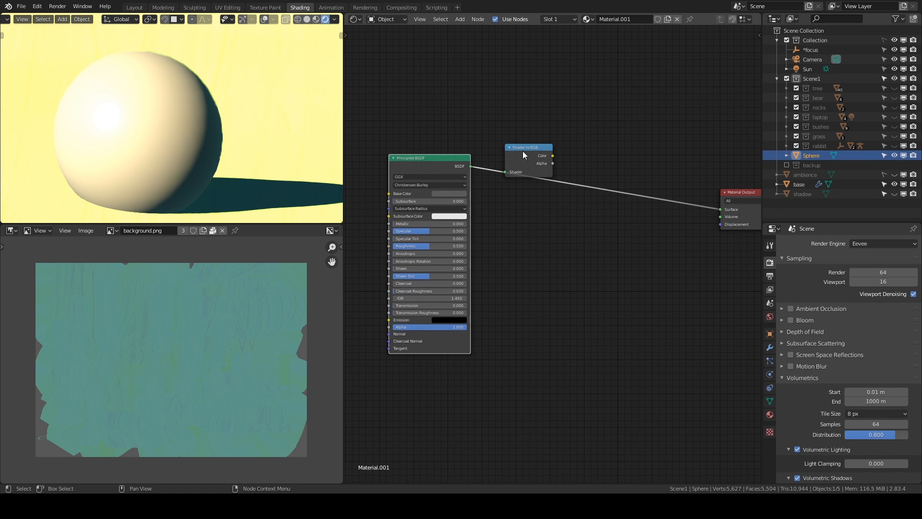
mouse_move(523, 155)
left_mouse_down()
mouse_move(536, 159)
mouse_move(525, 166)
left_mouse_up()
Step: Insert a ColorRamp between Shader to RGB and Material Output, and move its white stop to about position 0.314
key("shift+a")
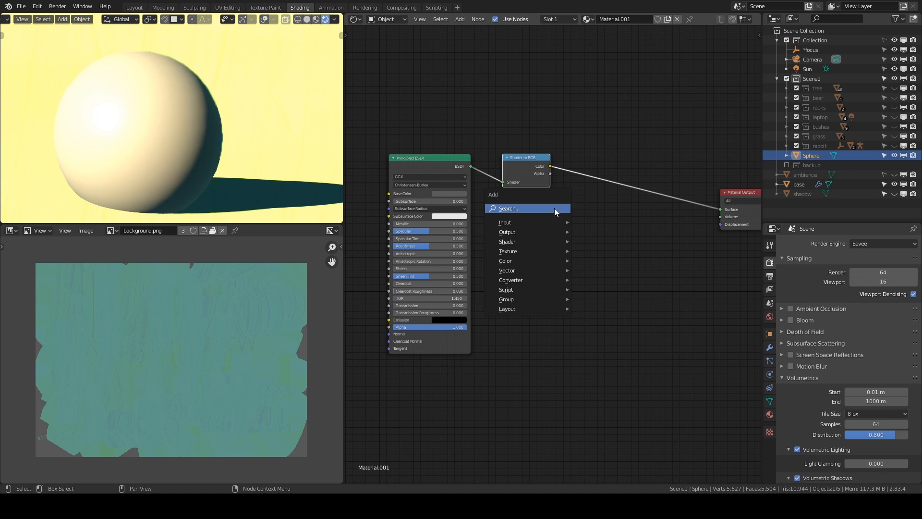
left_click(554, 209)
type("color")
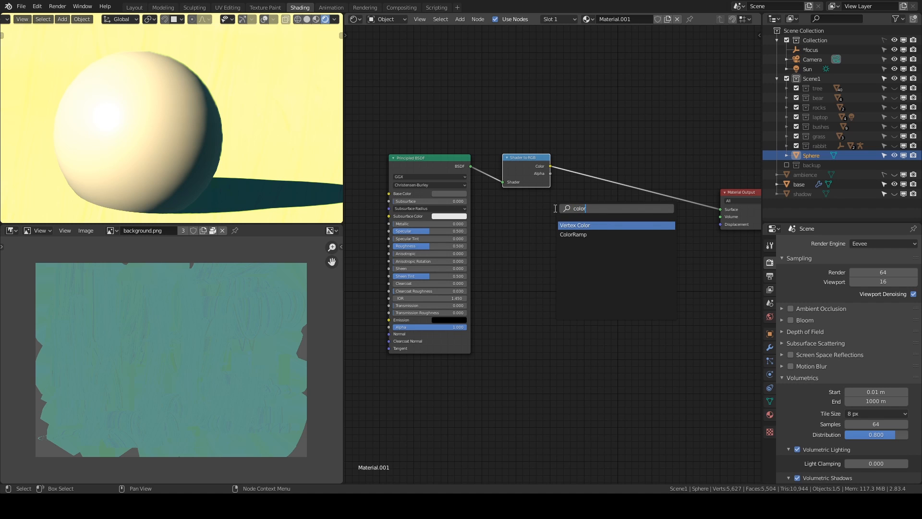
key("Down")
key("Return")
left_click(571, 166)
left_click_drag(588, 202, 623, 206)
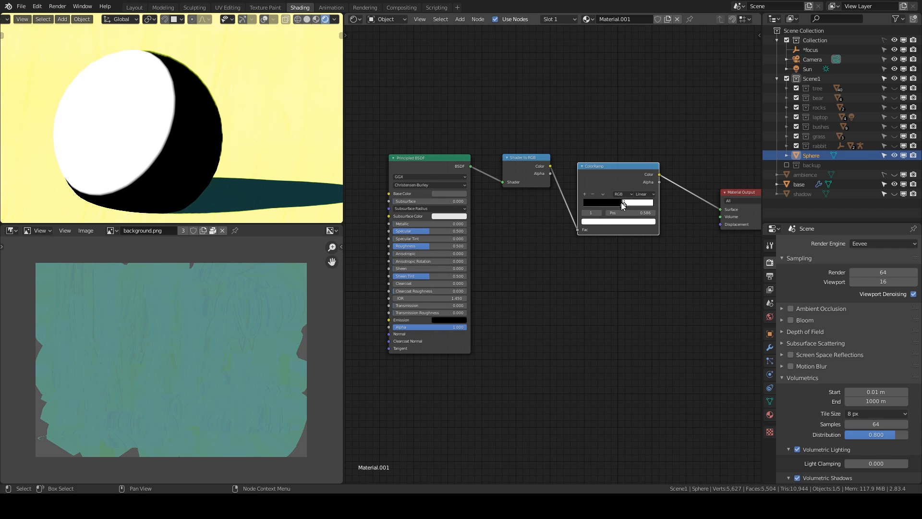
left_click_drag(624, 204, 605, 203)
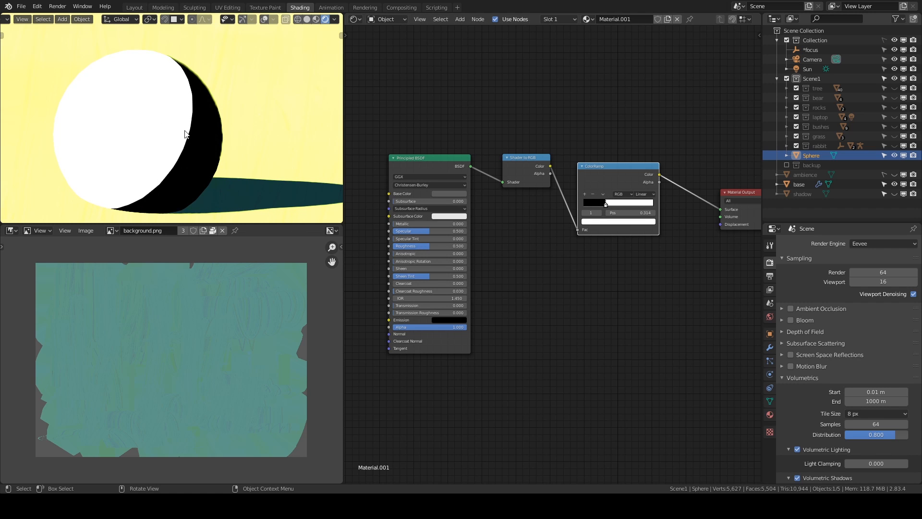
Step: Move the Principled BSDF, Shader to RGB and ColorRamp nodes away from the Material Output to make room between them
middle_click_drag(585, 288, 592, 292)
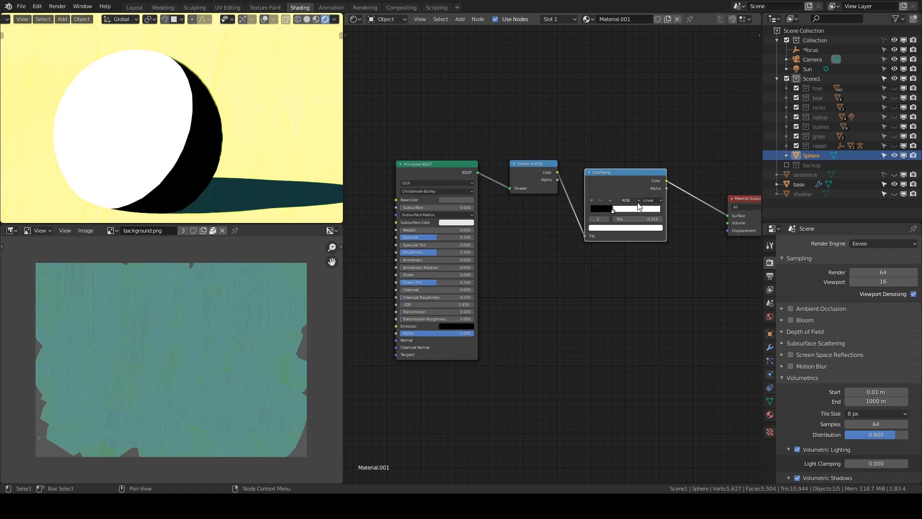
left_click_drag(605, 180, 590, 174)
scroll(541, 187, "down", 5)
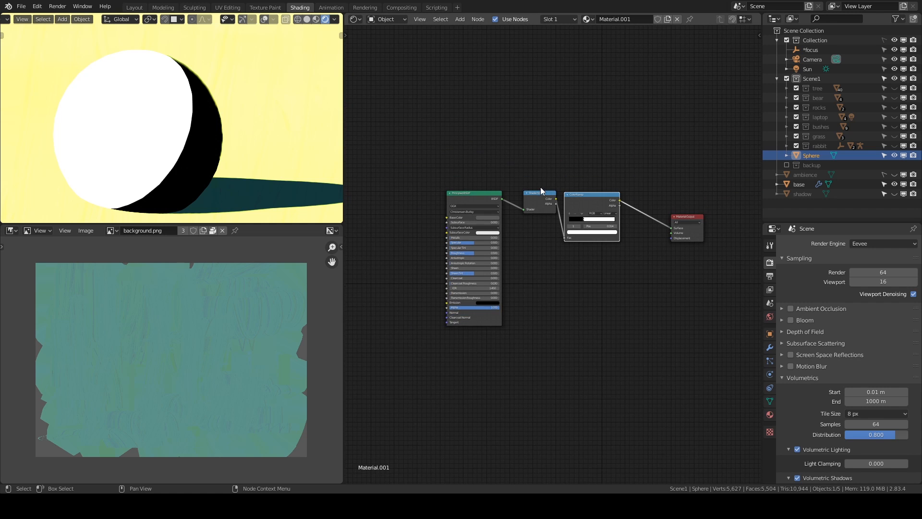
middle_click_drag(592, 286, 652, 260)
left_click_drag(478, 138, 634, 222)
left_click_drag(638, 181, 477, 159)
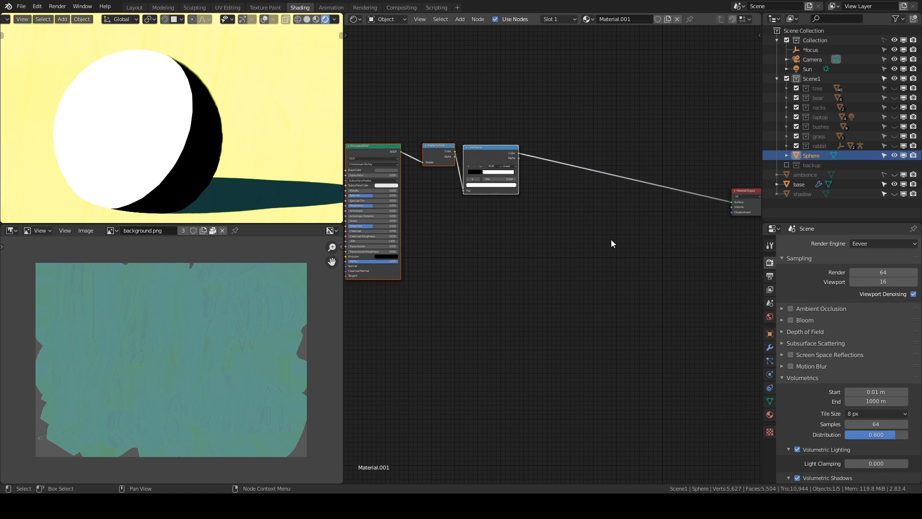
Step: Add a MixRGB node between the ColorRamp and the Material Output, with the ColorRamp's Color driving its Fac input
key("shift+a")
left_click(578, 238)
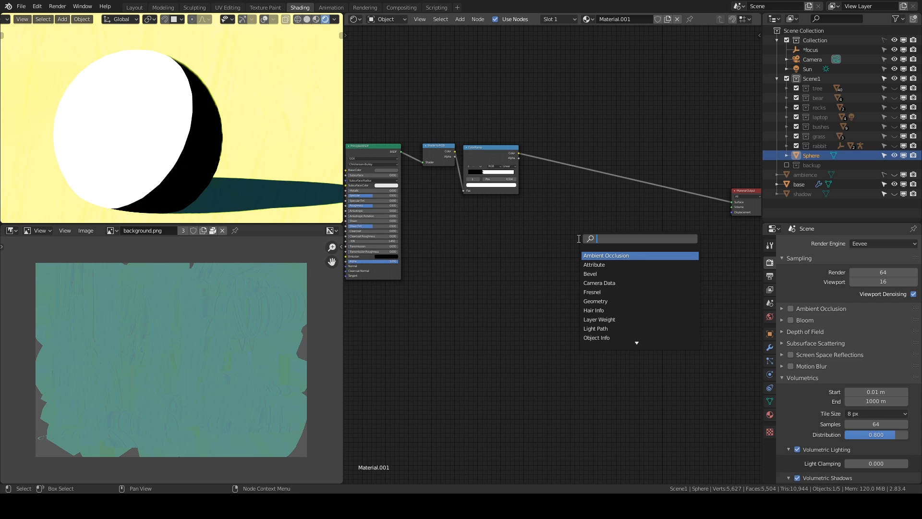
type("m,ix")
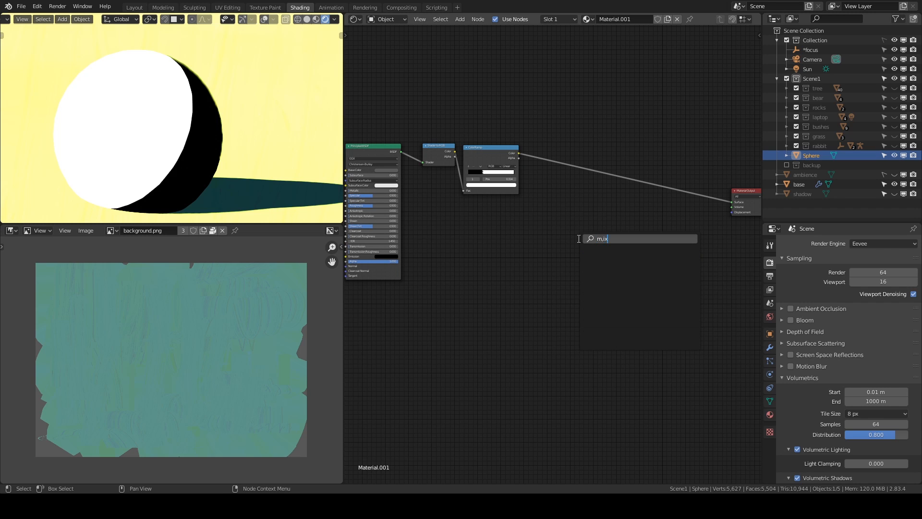
key("BackSpace")
type(",i")
key("BackSpace")
key("BackSpace")
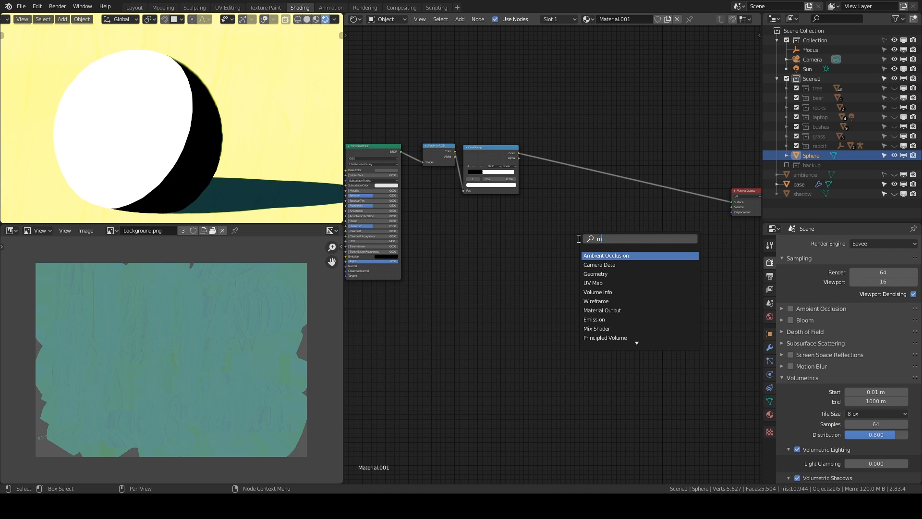
type("ix")
key("Return")
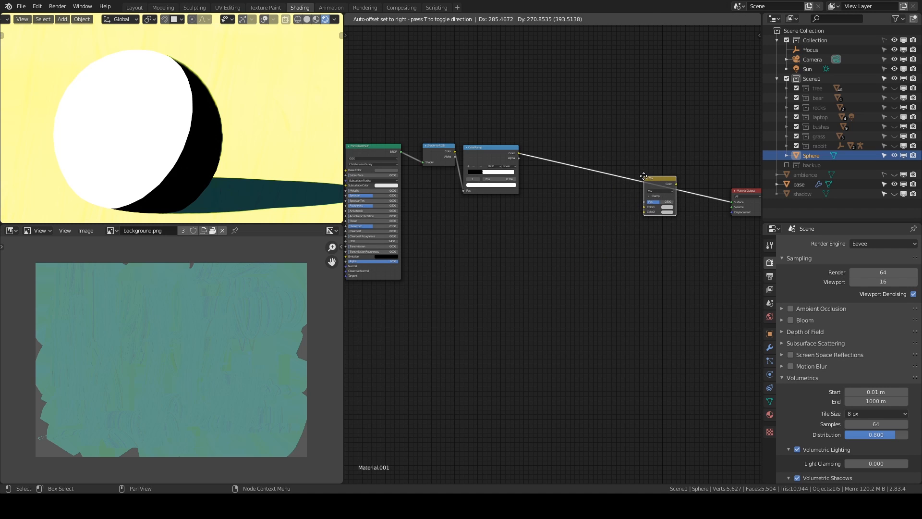
left_click(639, 207)
left_click_drag(644, 207, 644, 202)
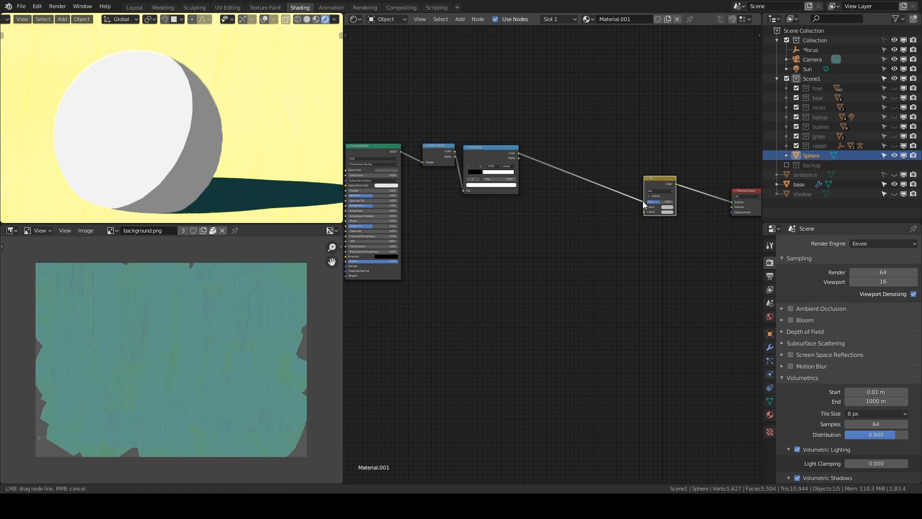
Step: Set the Mix node's Color1 to a saturated red for the shaded side and Color2 to orange for the lit side
middle_click_drag(671, 264, 577, 286)
scroll(577, 284, "up", 12)
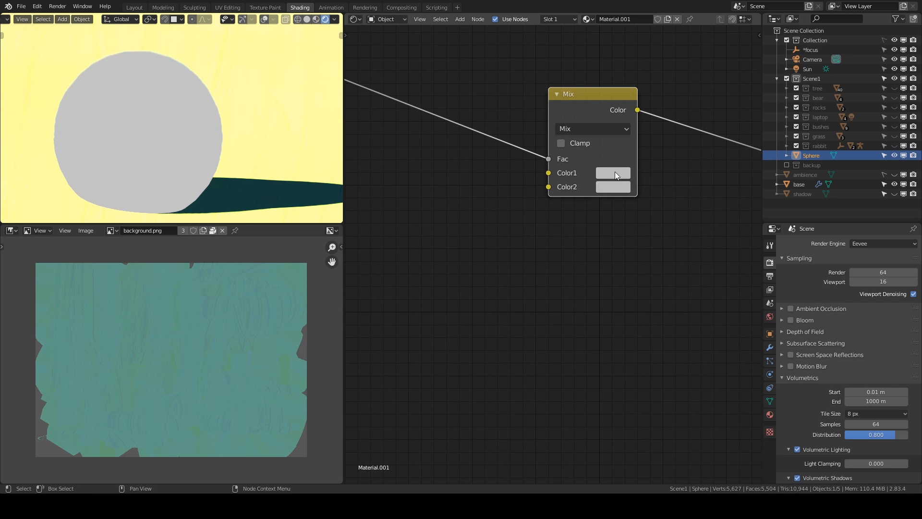
left_click(617, 174)
left_click(646, 280)
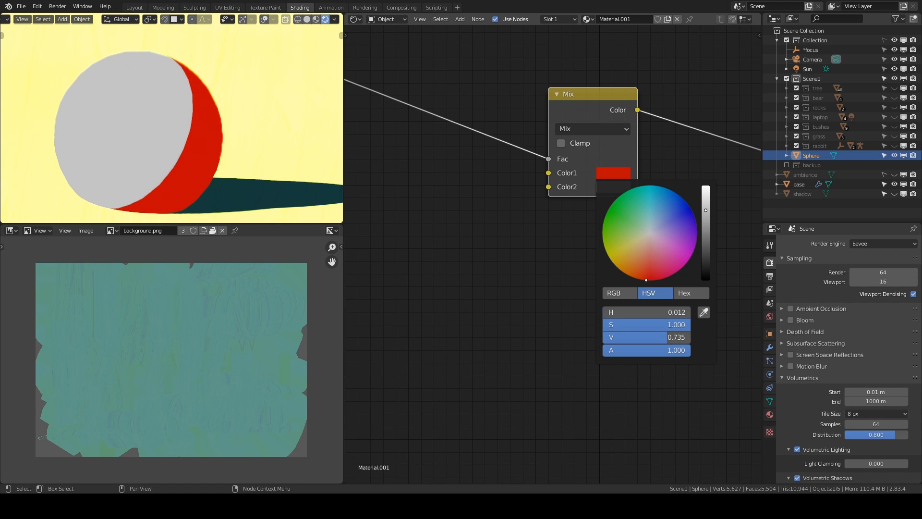
left_click(610, 186)
left_click(638, 281)
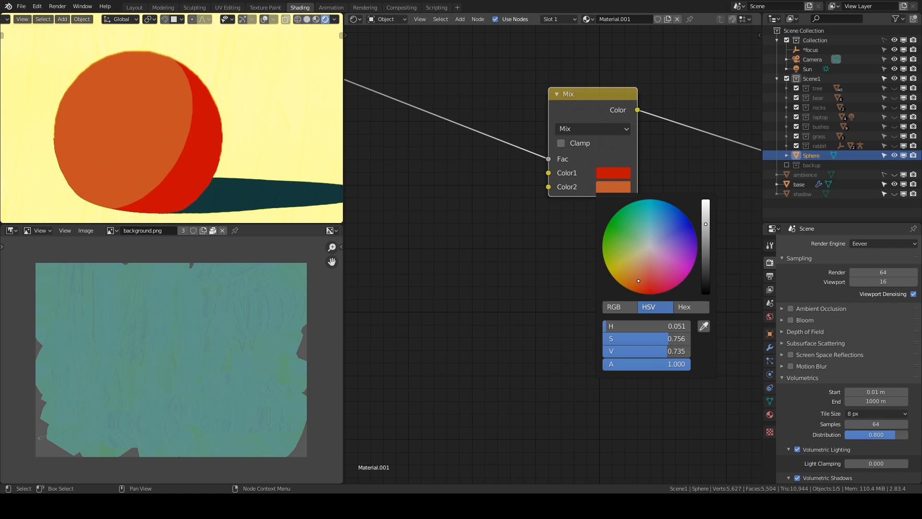
left_click_drag(638, 280, 633, 279)
Step: Move the Mix node away from the Material Output and insert an Emission node between them
scroll(457, 240, "down", 4)
middle_click_drag(533, 246, 626, 238)
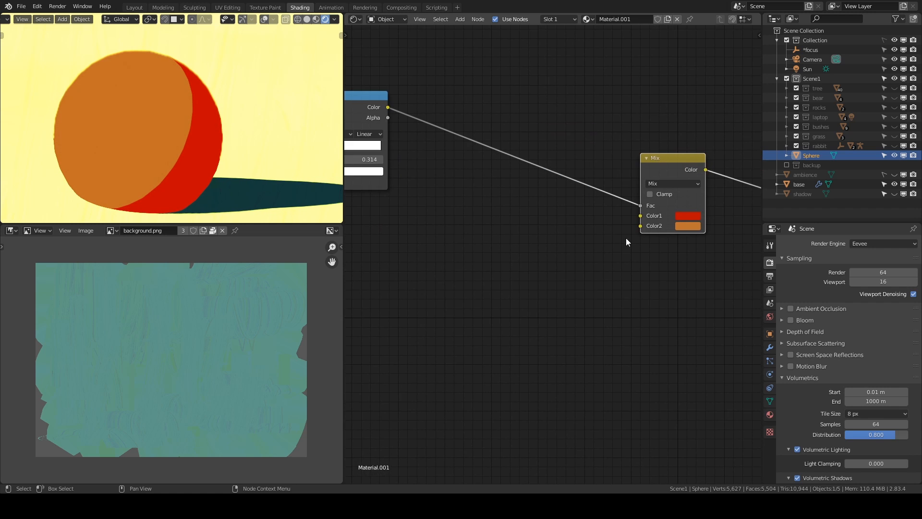
left_click_drag(673, 158, 552, 162)
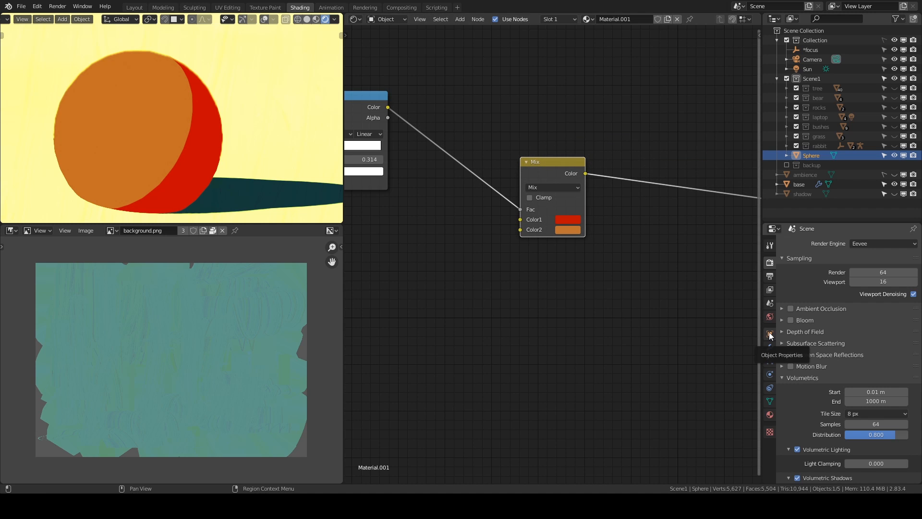
middle_click_drag(615, 236, 490, 239)
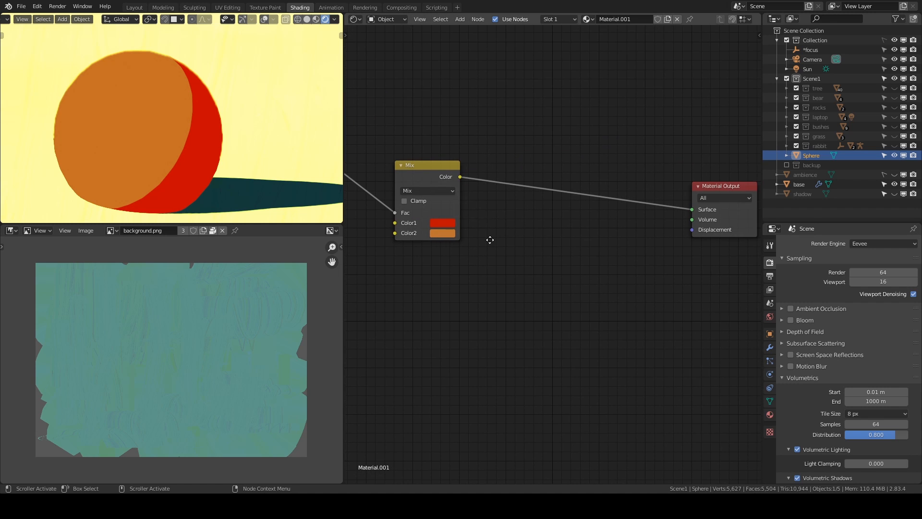
key("shift+a")
left_click(548, 233)
type("emission")
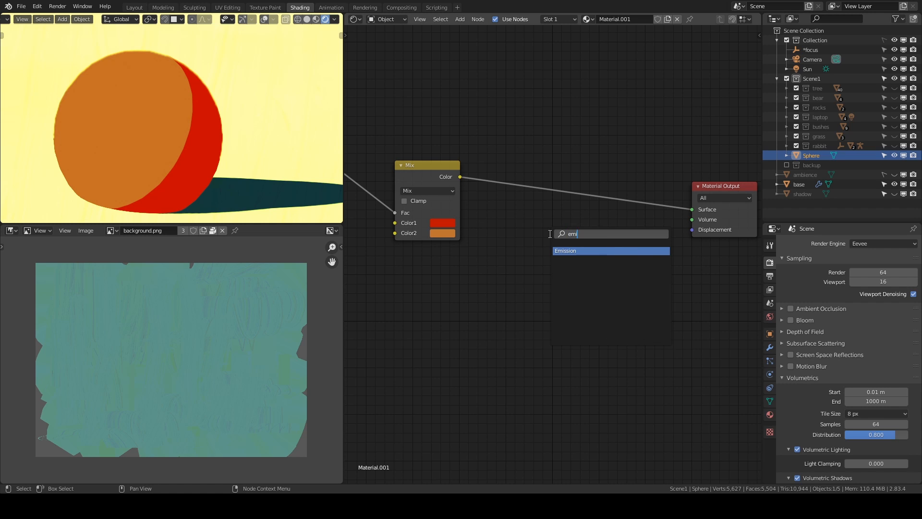
key("Return")
left_click(583, 192)
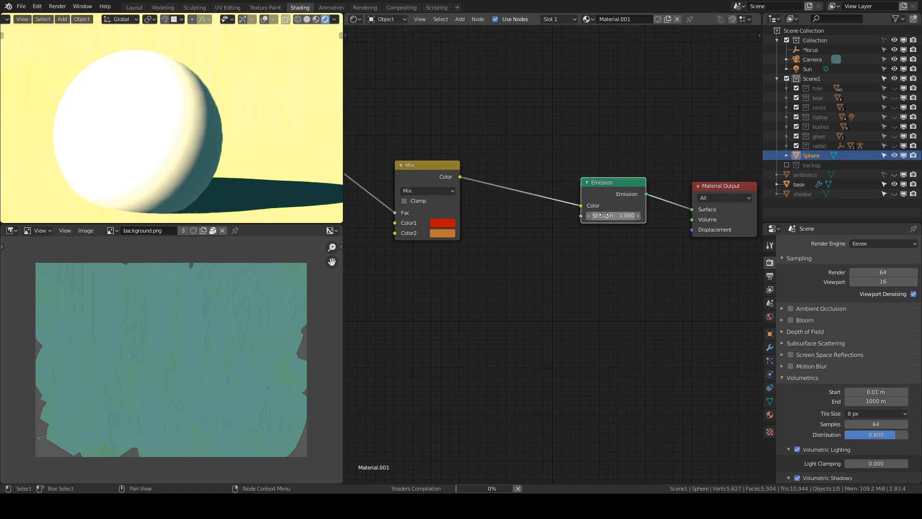
mouse_move(613, 215)
left_mouse_down()
mouse_move(672, 216)
mouse_move(626, 216)
left_mouse_up()
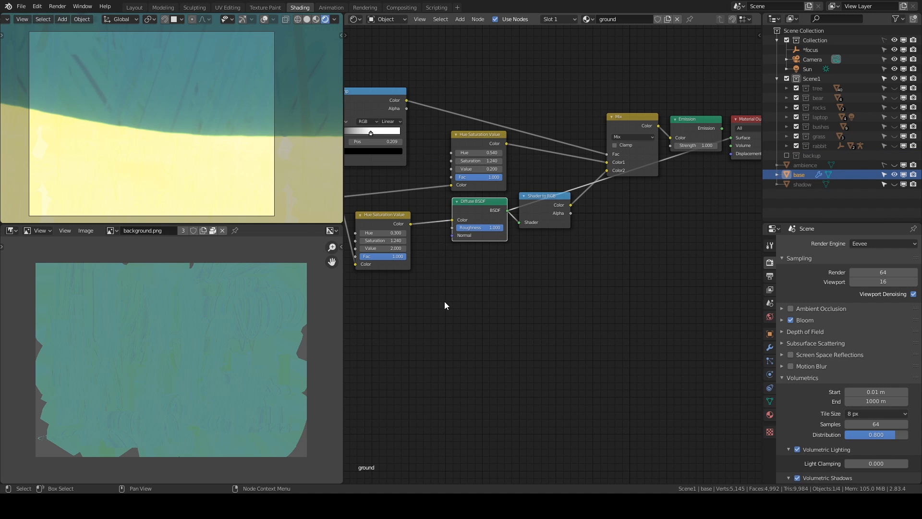
Step: Unhide the tree collection and preview the ground material's upper Shader to RGB output followed by its ColorRamp mask
middle_click_drag(445, 302, 621, 370)
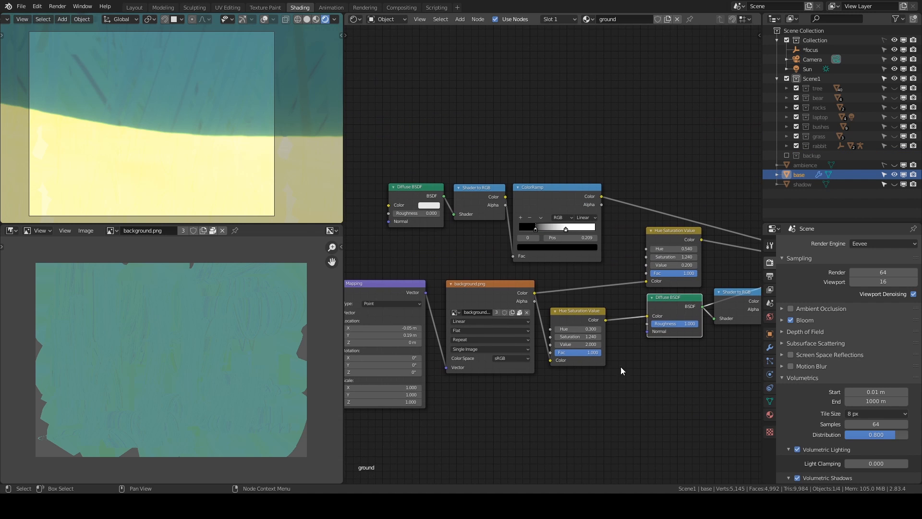
left_click(895, 88)
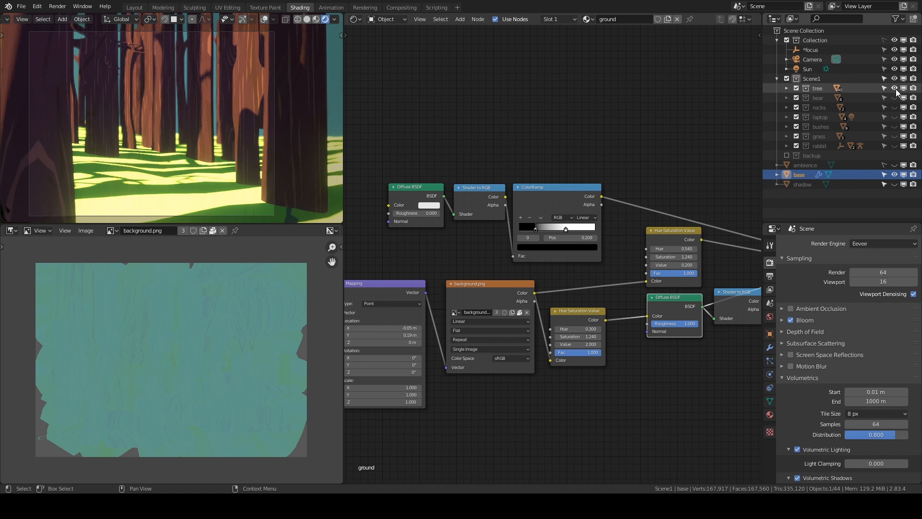
scroll(499, 131, "up", 1)
scroll(417, 208, "up", 1)
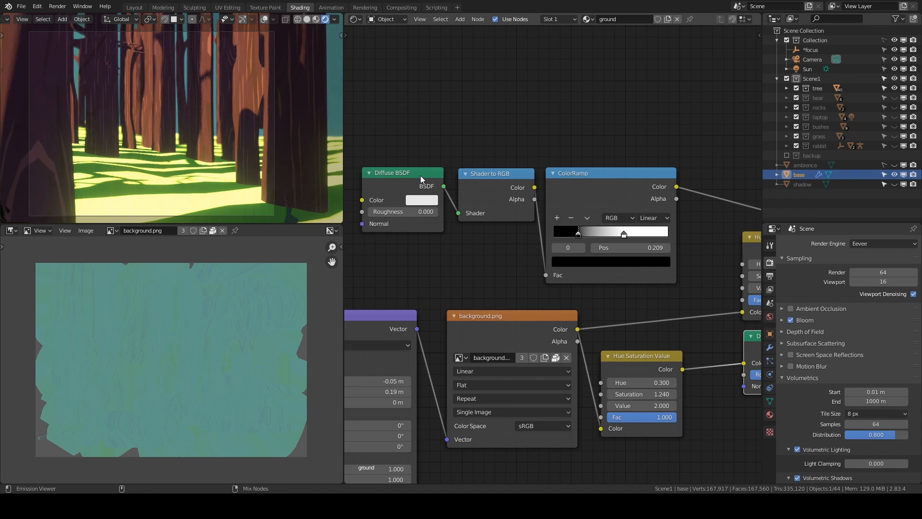
left_click(479, 180, "ctrl+shift")
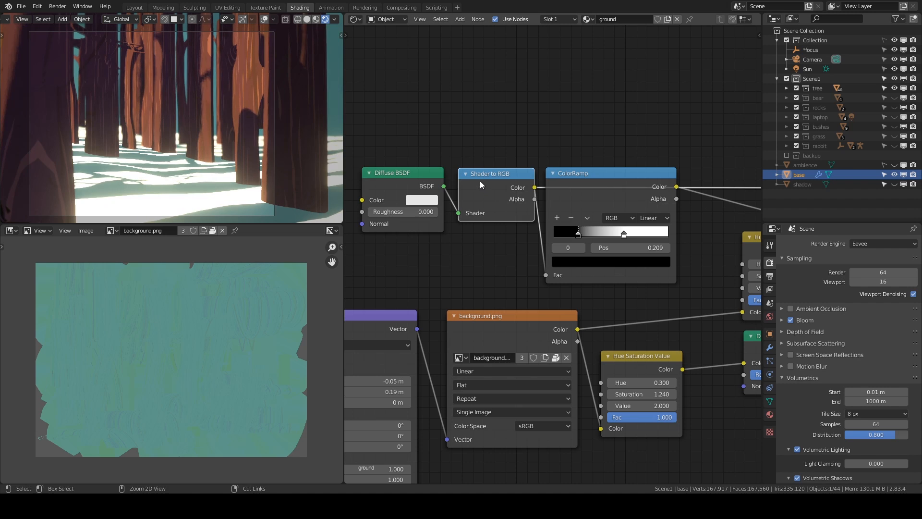
left_click(601, 180, "ctrl+shift")
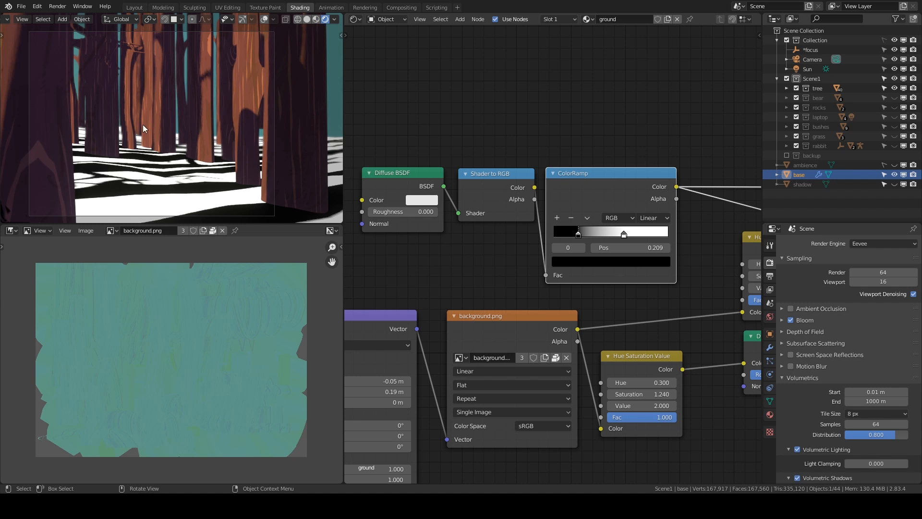
Step: Preview the ground's background.png texture, its bright Hue Saturation Value variant (Value 2.000) and its dark variant (Value 0.200) one after another
middle_click_drag(691, 280, 531, 207)
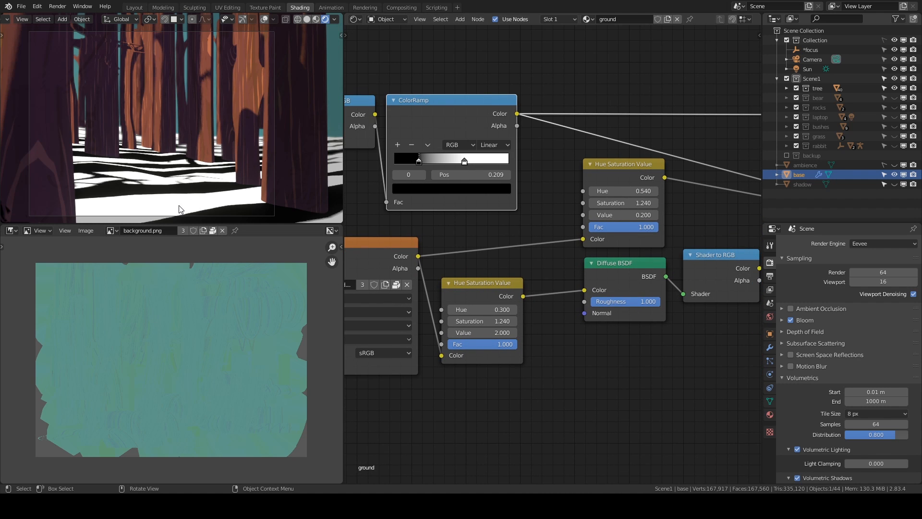
middle_click_drag(397, 267, 543, 255)
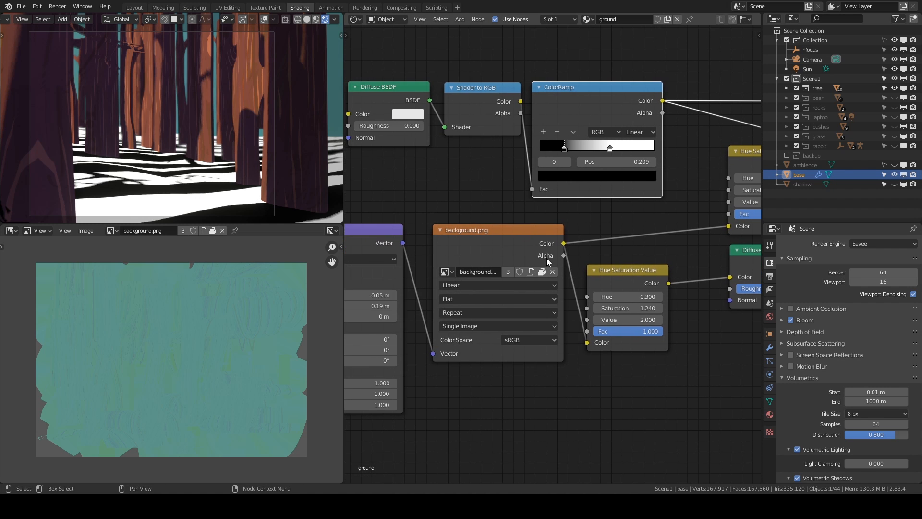
left_click(531, 241, "ctrl+shift")
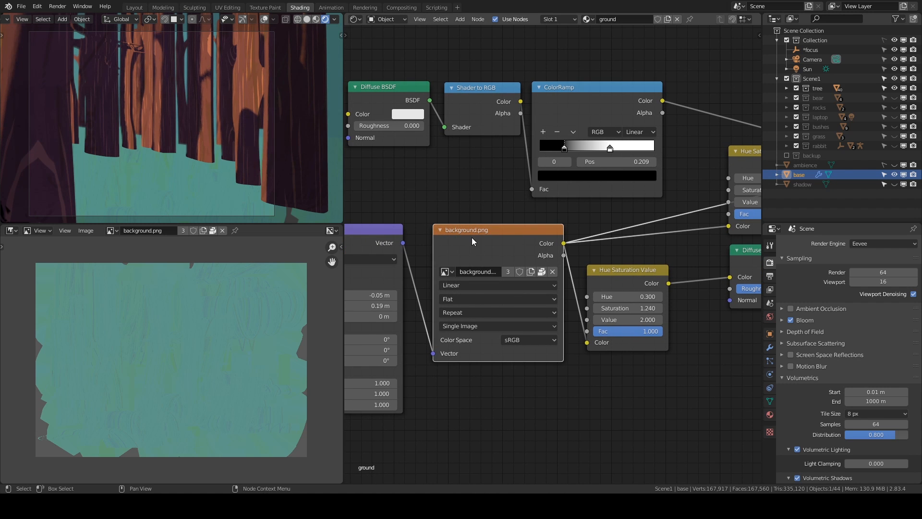
middle_click_drag(674, 387, 601, 405)
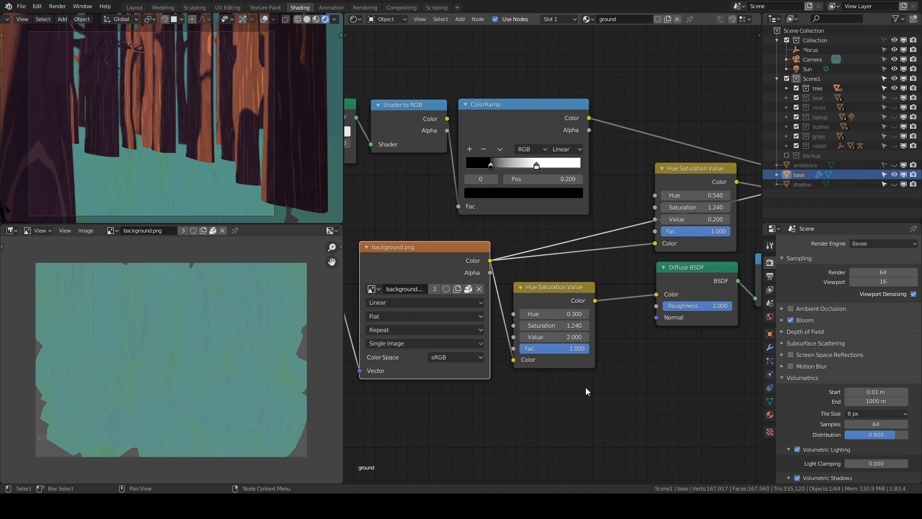
left_click(560, 294, "ctrl+shift")
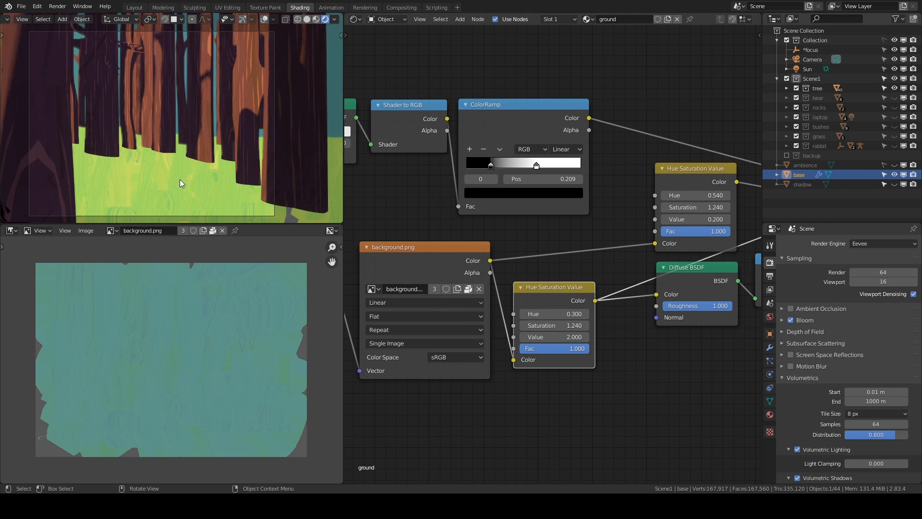
middle_click_drag(694, 193, 663, 224)
left_click(663, 212, "ctrl+shift")
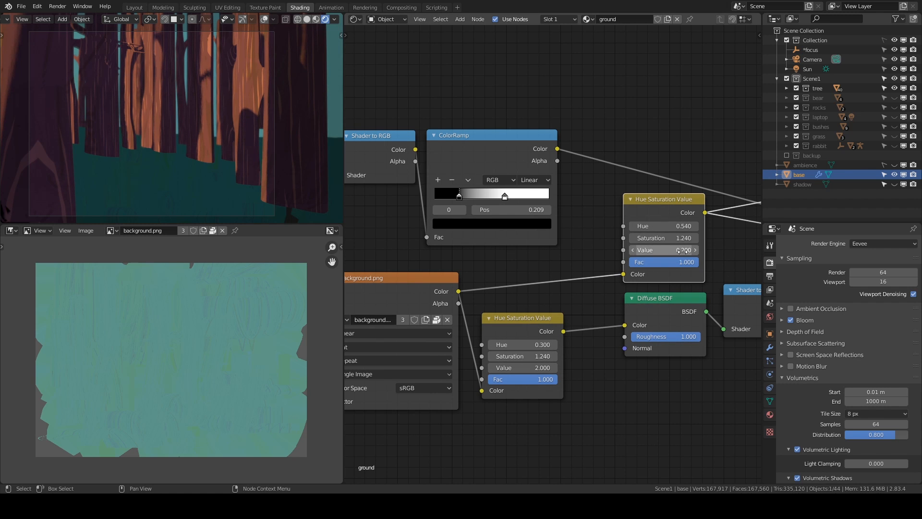
Step: Preview the ground's Mix result and reconnect the Emission node to the Material Output
scroll(701, 396, "down", 1)
middle_click_drag(697, 394, 605, 434)
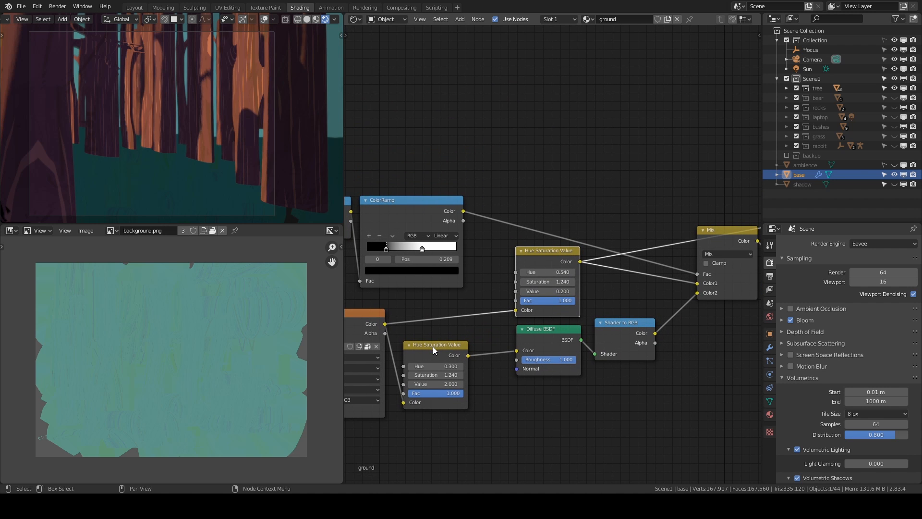
middle_click_drag(716, 246, 609, 296)
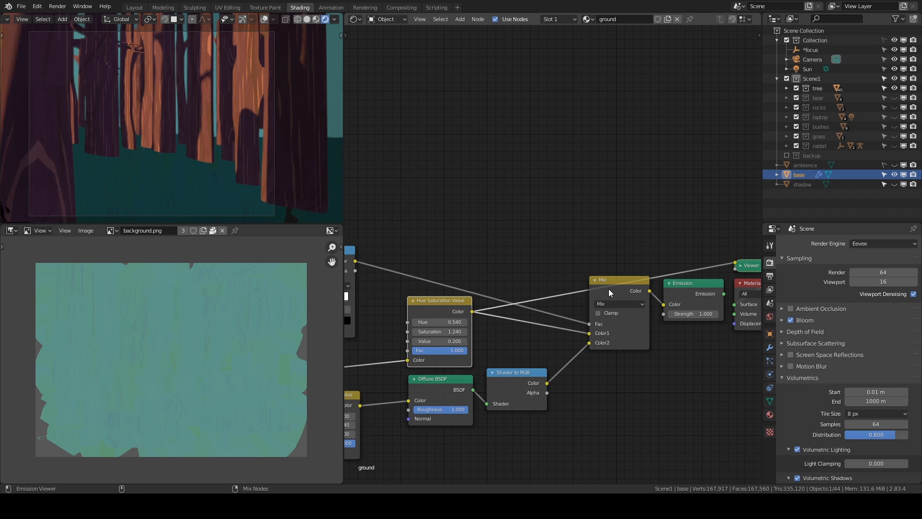
left_click(609, 289, "ctrl+shift")
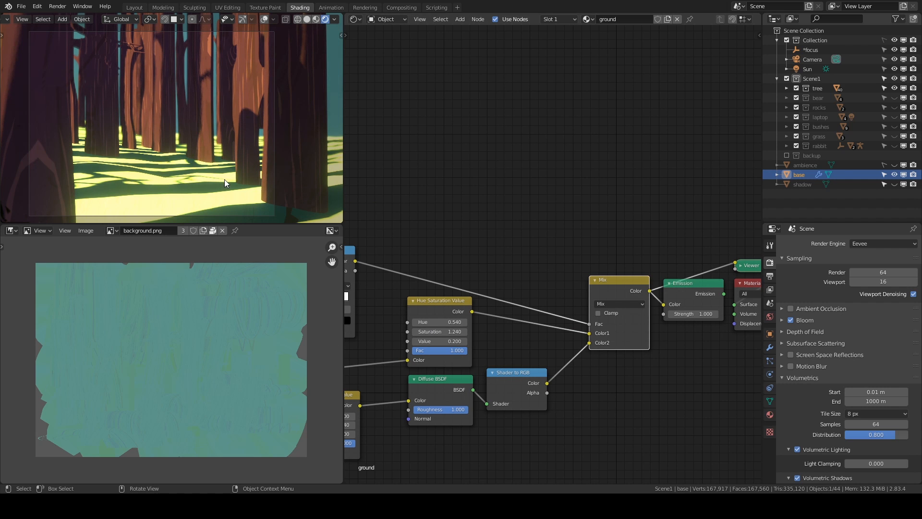
middle_click_drag(698, 402, 635, 411)
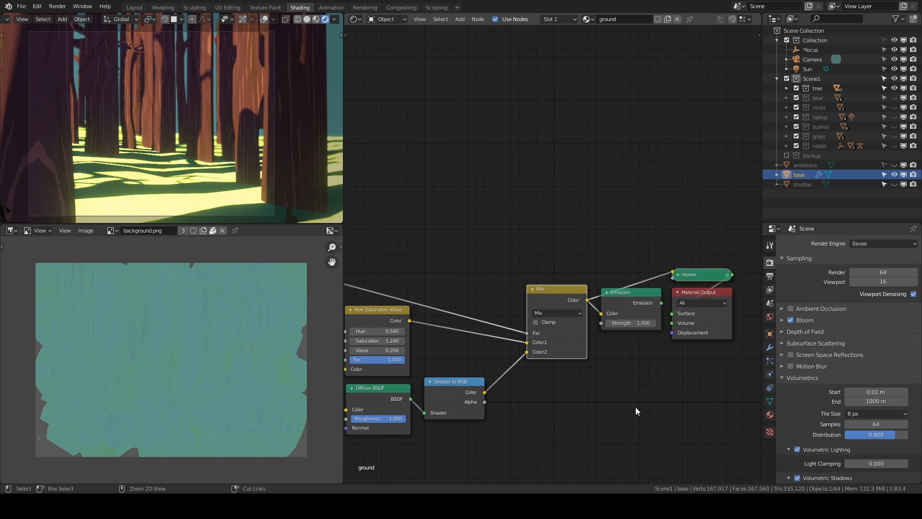
left_click(627, 301, "ctrl+shift")
Step: Compare the bright and dark Hue Saturation Value colours of the ground by previewing each node again
middle_click_drag(548, 426, 639, 376)
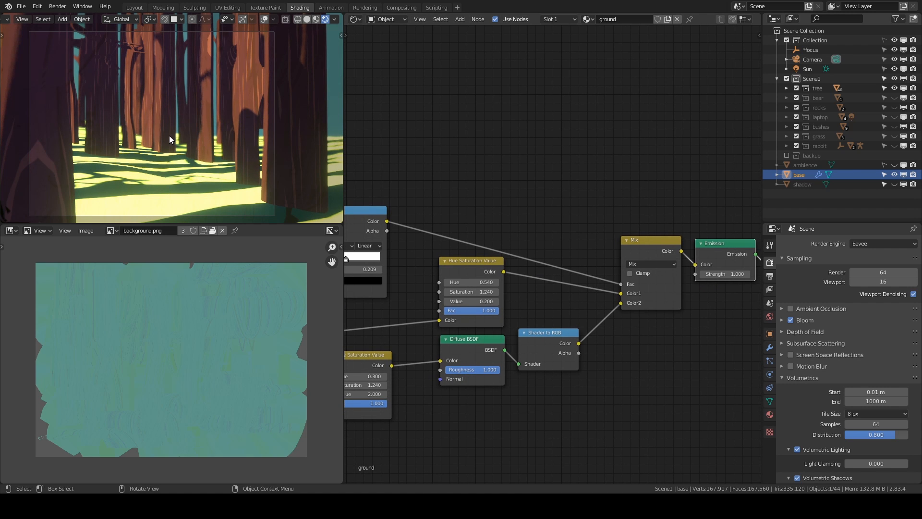
scroll(483, 362, "down", 1)
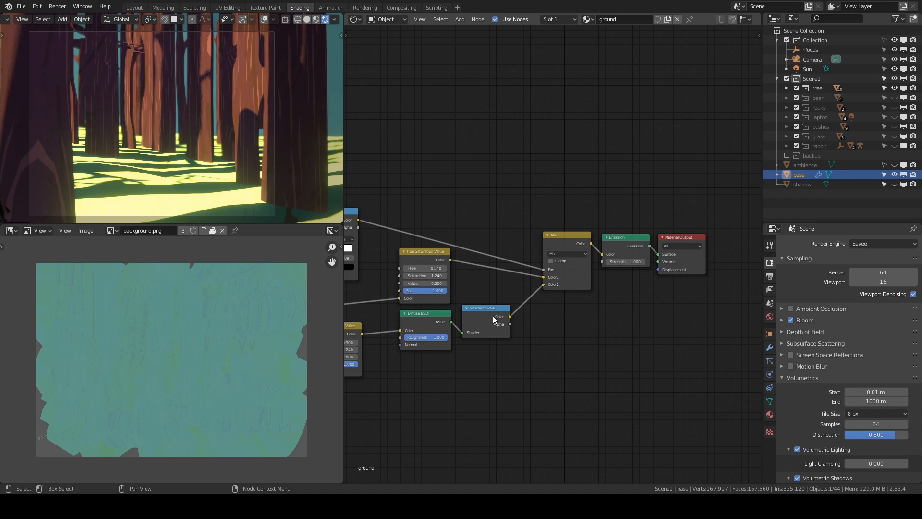
middle_click_drag(375, 344, 469, 348)
left_click(442, 339, "ctrl+shift")
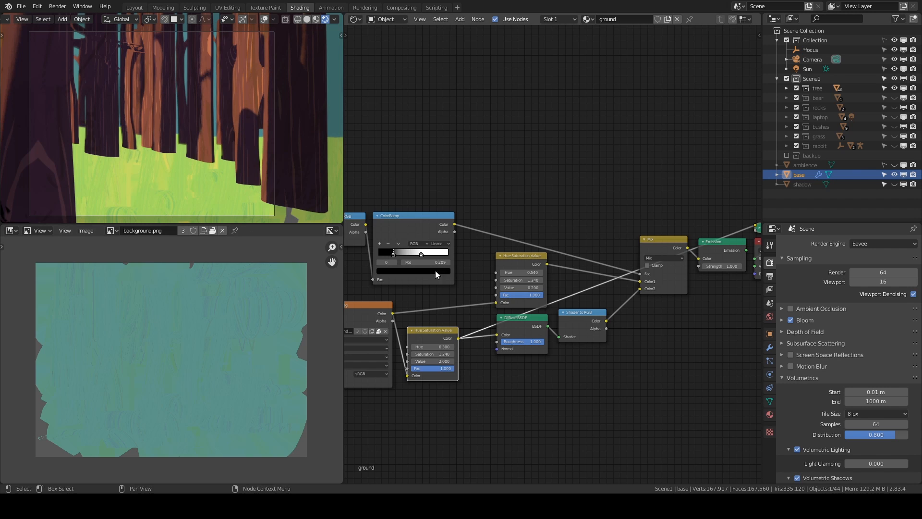
left_click(523, 260, "ctrl+shift")
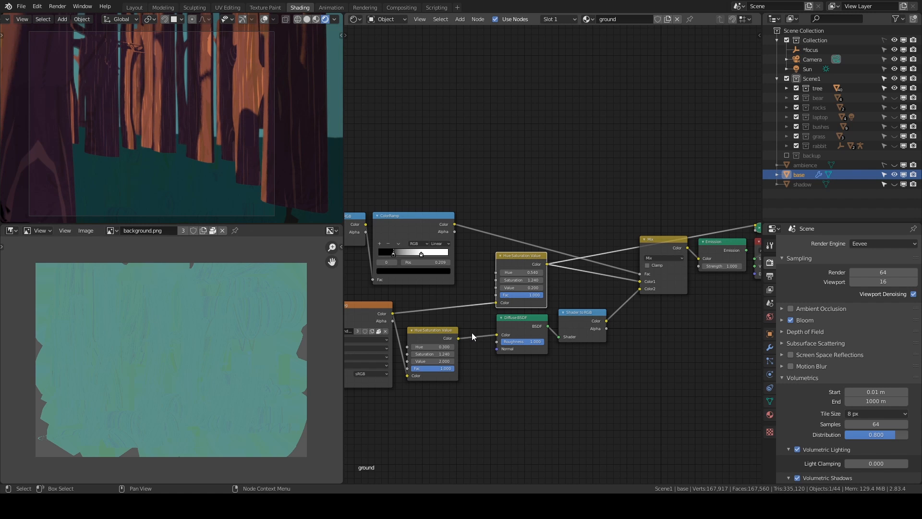
Step: Connect the bright Hue Saturation Value node directly to the Mix node's Color2, bypassing the Diffuse BSDF and Shader to RGB, and preview the Mix
left_click_drag(458, 338, 640, 289)
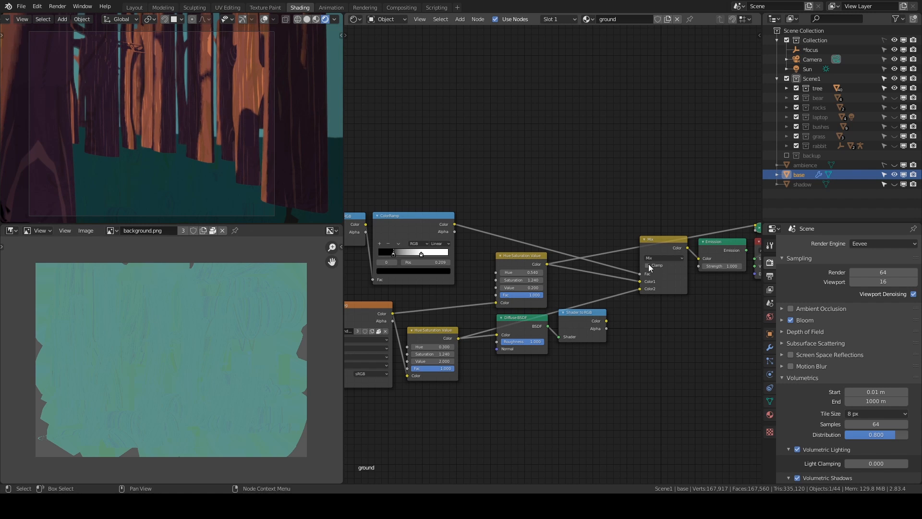
left_click(656, 243, "ctrl+shift")
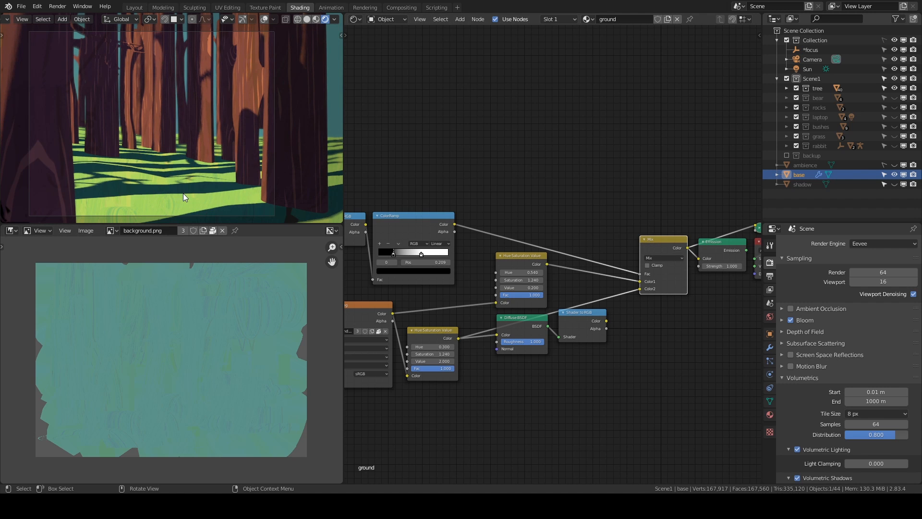
Step: Preview the ground's Shader to RGB node, restore its Color link into the Mix node's Color2, and preview the Mix
scroll(436, 408, "up", 2)
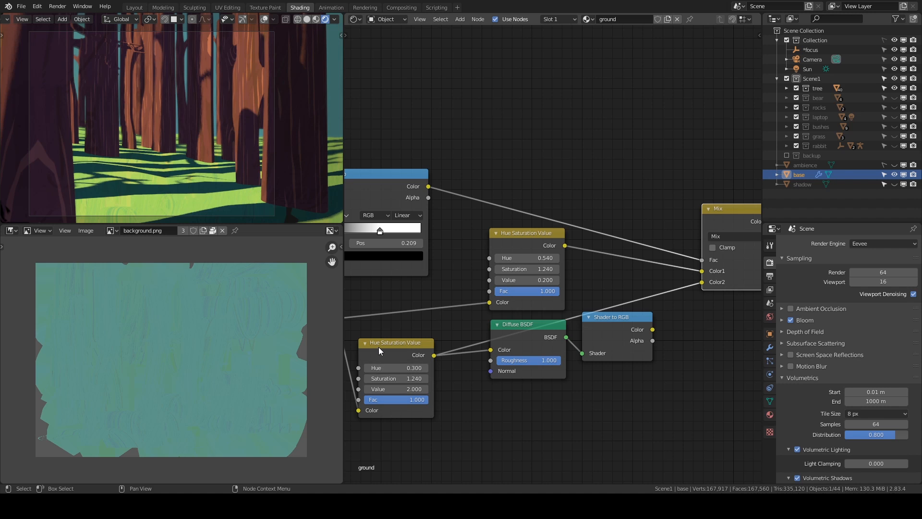
left_click(626, 324, "ctrl+shift")
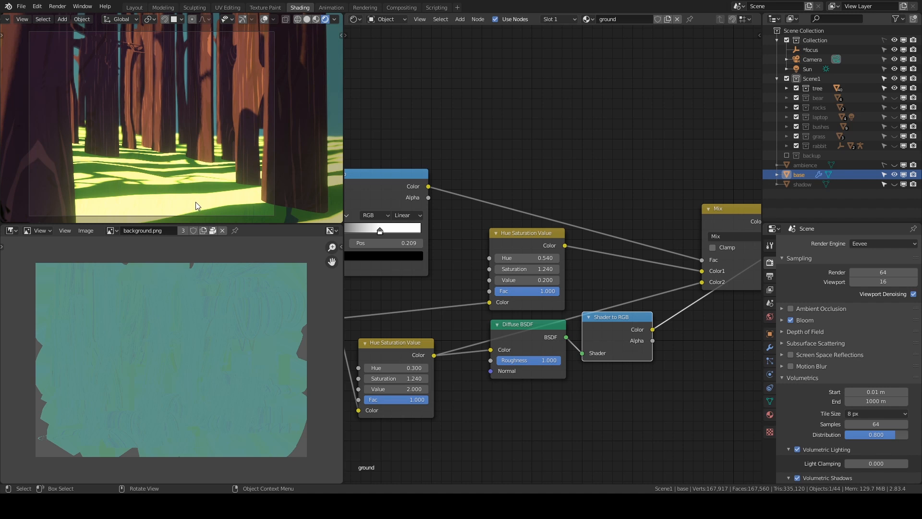
middle_click_drag(650, 426, 552, 448)
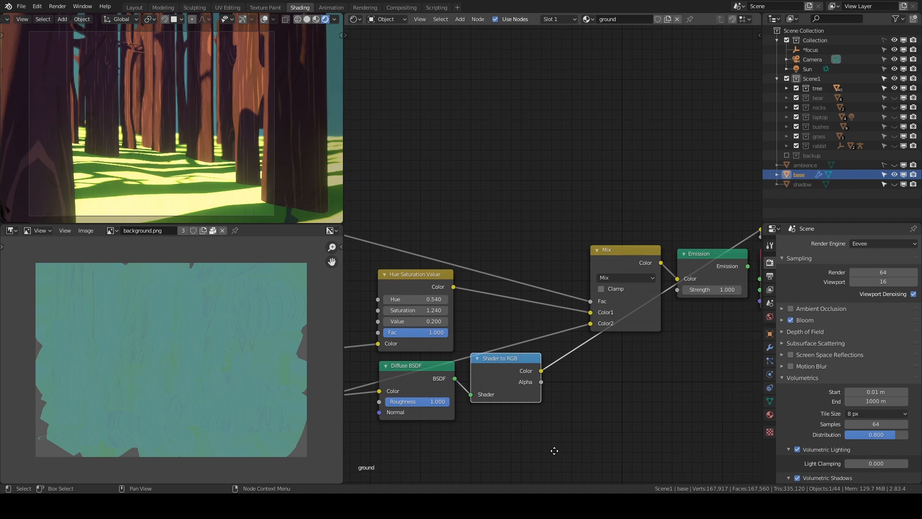
left_click(612, 263, "ctrl+shift")
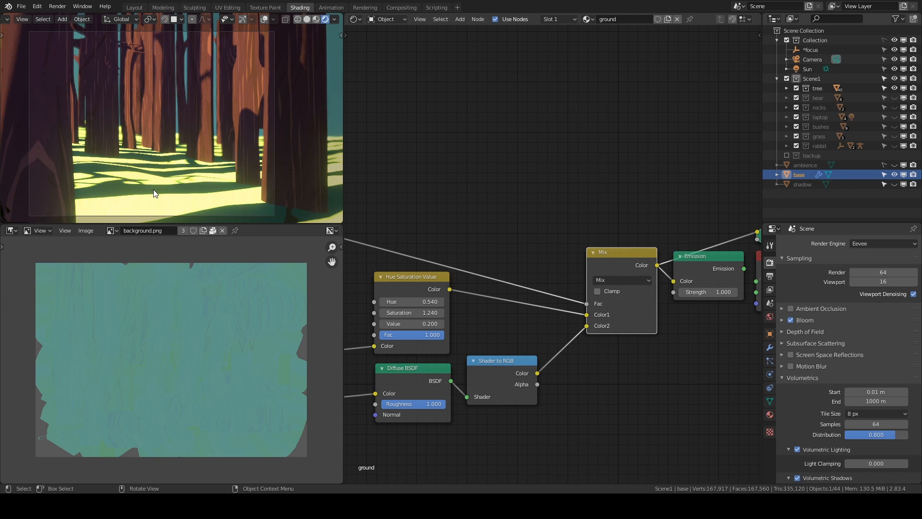
Step: Reconnect the ground's Emission node to the Material Output
middle_click_drag(625, 379, 560, 379)
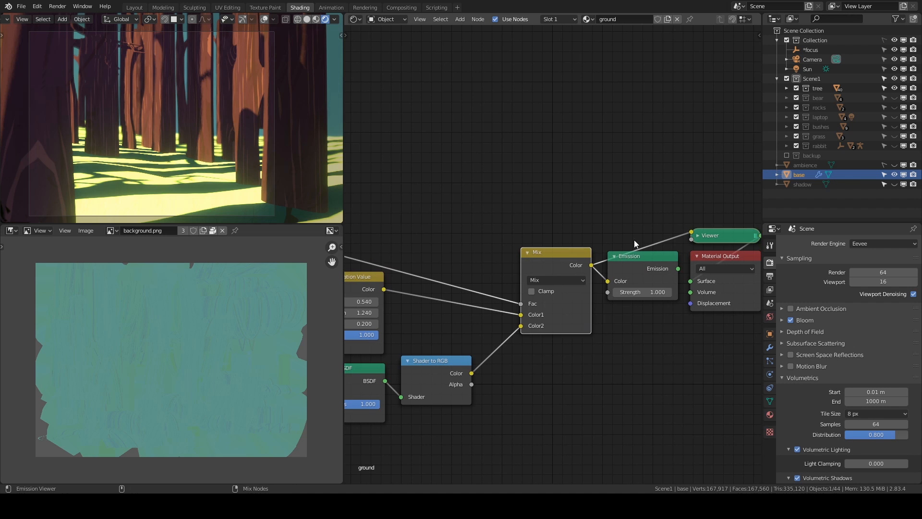
left_click(639, 255, "ctrl+shift")
scroll(549, 363, "down", 4)
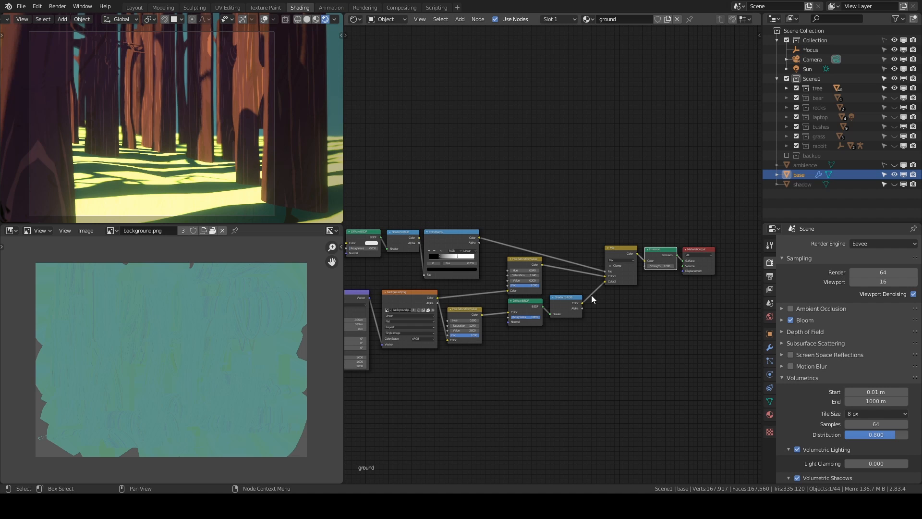
Step: Expand the tree collection and select tree0 to show its material's node network
left_click(786, 88)
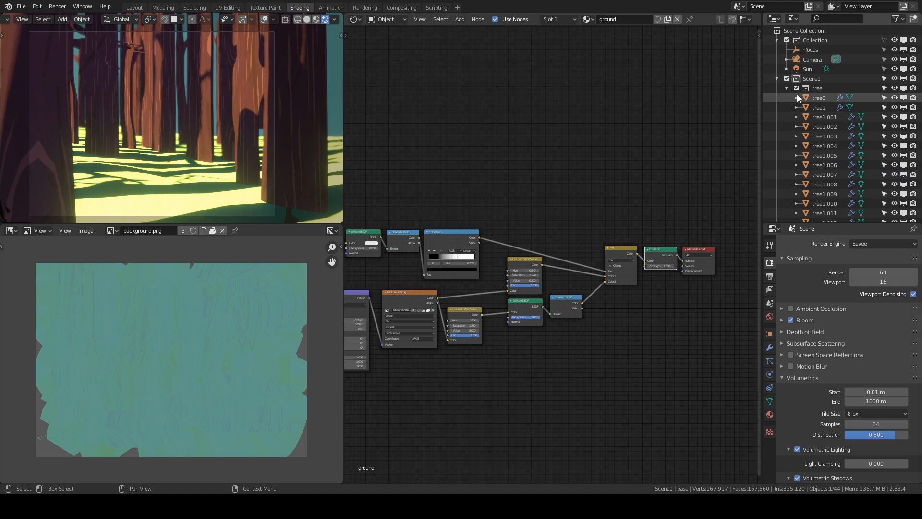
left_click(811, 99)
scroll(508, 223, "down", 2)
middle_click_drag(461, 266, 580, 249)
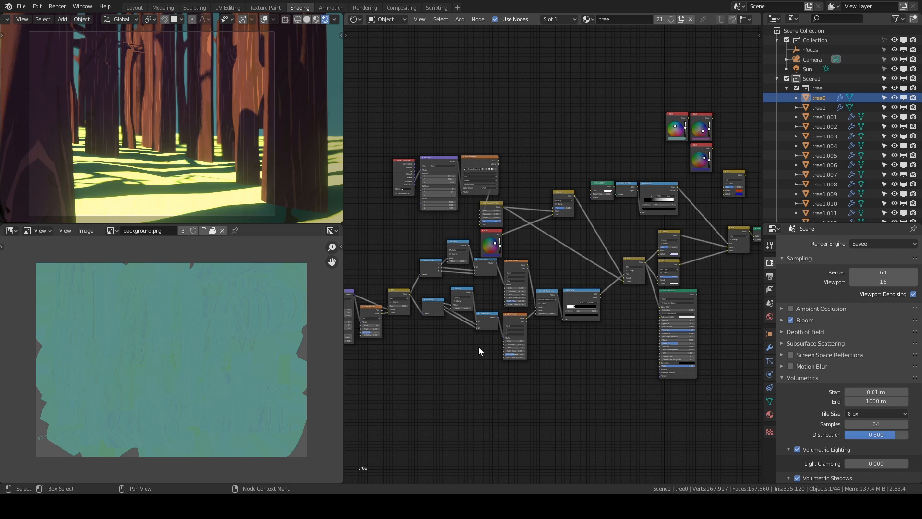
middle_click_drag(455, 341, 479, 318)
scroll(479, 318, "up", 2)
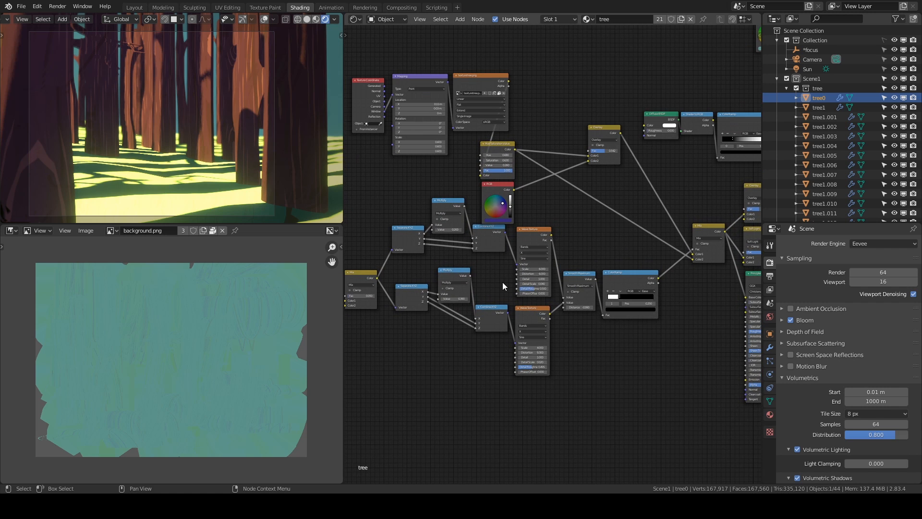
middle_click_drag(427, 358, 505, 350)
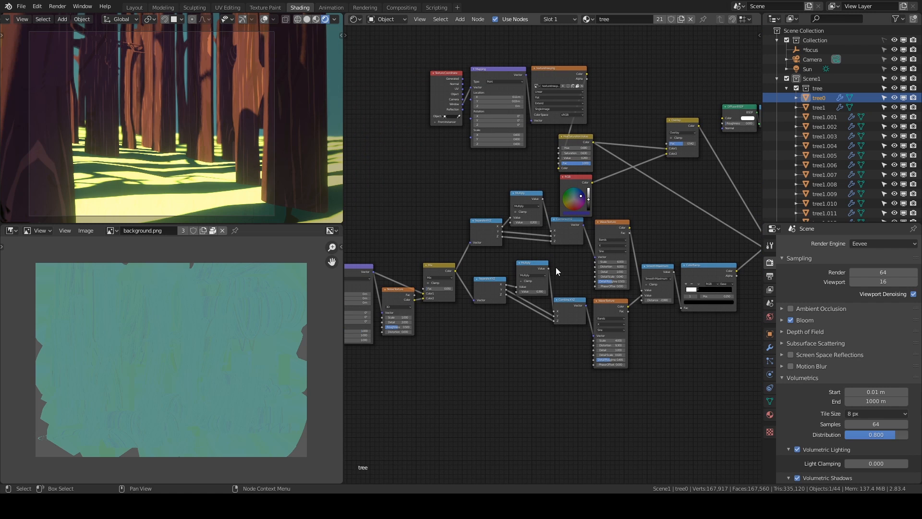
Step: Preview the tree material's two Wave Texture nodes, their Smooth Maximum combination and the bark ColorRamp one after another
middle_click_drag(573, 263, 562, 268)
scroll(637, 249, "up", 2)
middle_click_drag(676, 220, 617, 249)
left_click(567, 249, "ctrl+shift")
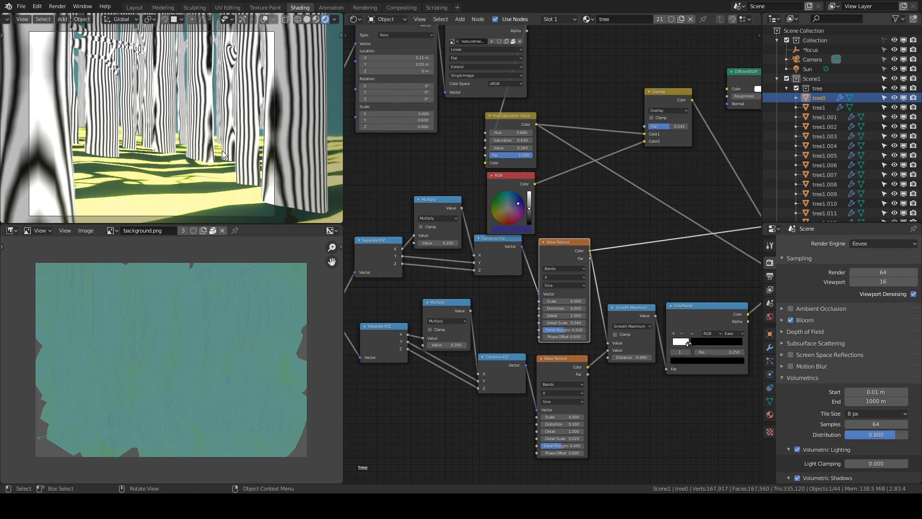
left_click(563, 367, "ctrl+shift")
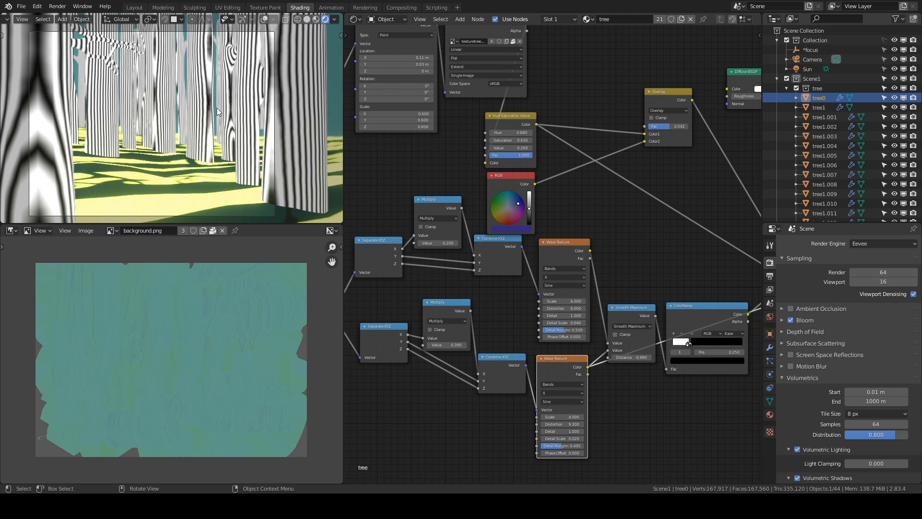
left_click(633, 308, "ctrl+shift")
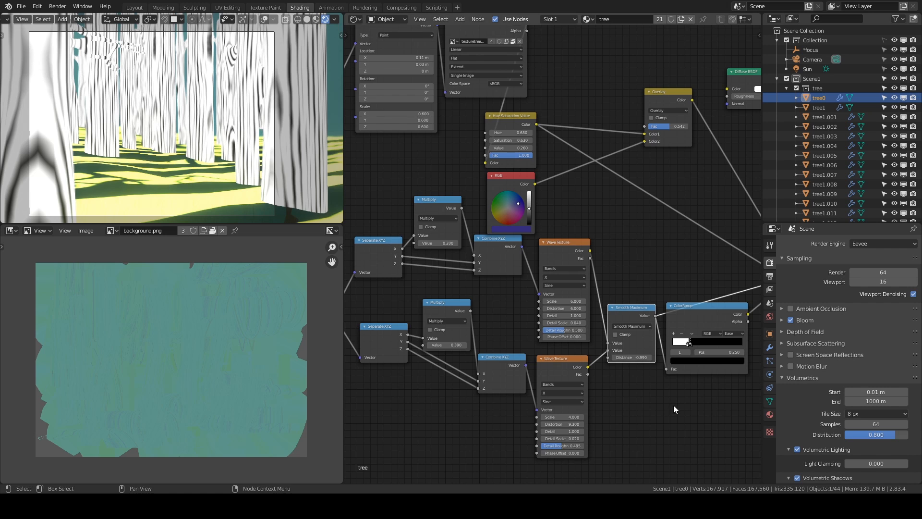
middle_click_drag(673, 405, 518, 400)
left_click(555, 310, "ctrl+shift")
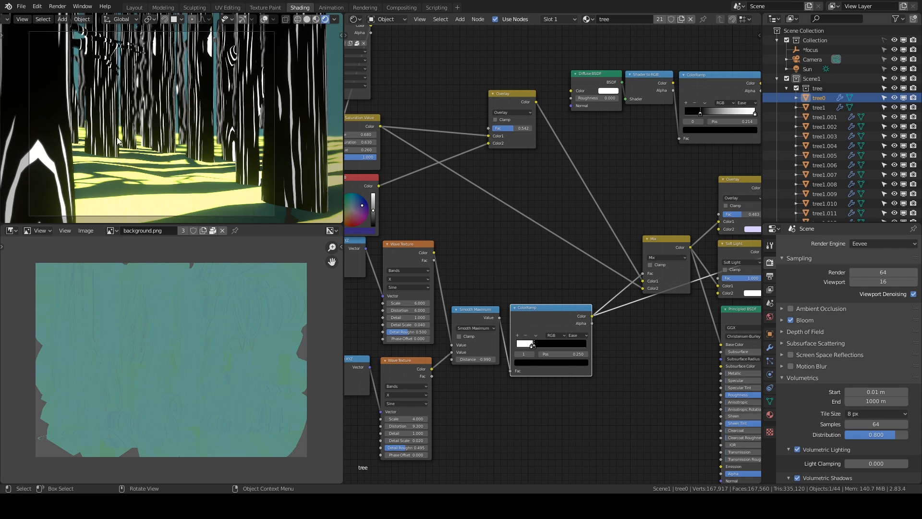
Step: Preview the tree's Hue Saturation Value base colour and the Overlay node that tints it with the RGB colour
scroll(598, 372, "down", 1)
middle_click_drag(595, 380, 634, 448)
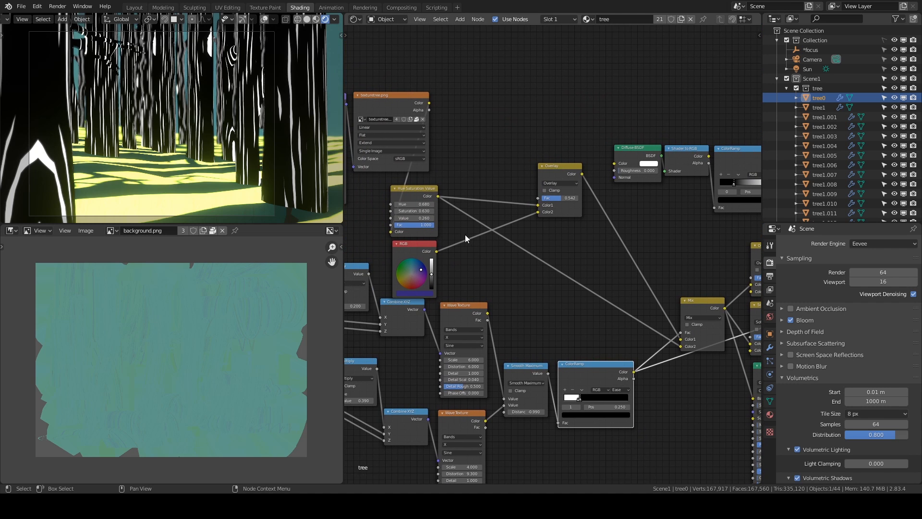
left_click(412, 191, "ctrl+shift")
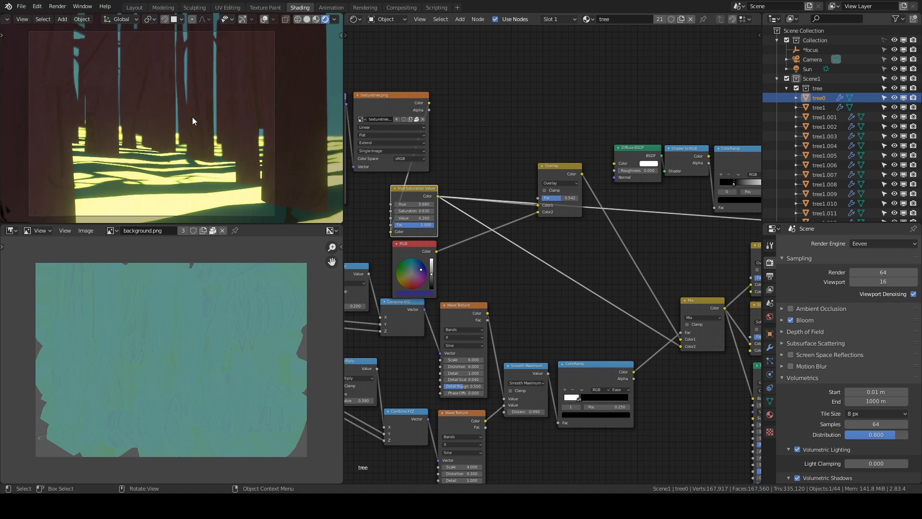
middle_click_drag(510, 307, 503, 324)
middle_click_drag(592, 340, 581, 349)
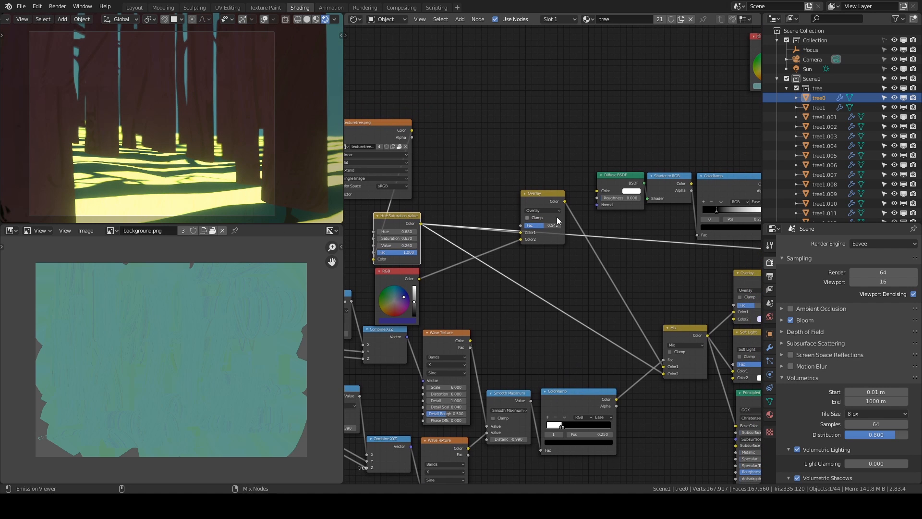
left_click(539, 192, "ctrl+shift")
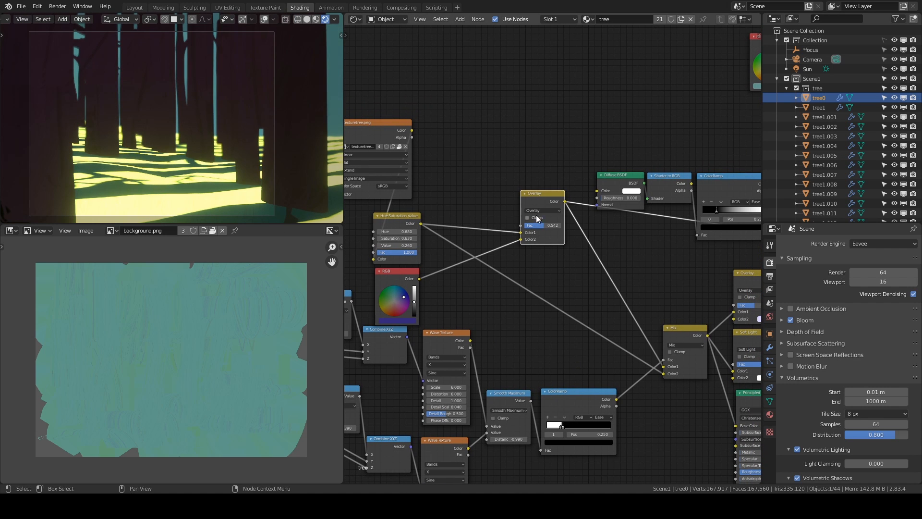
Step: Preview the Hue Saturation Value colour again, followed by the bark ColorRamp mask and the Mix that combines the two bark colours
middle_click_drag(586, 255, 504, 223)
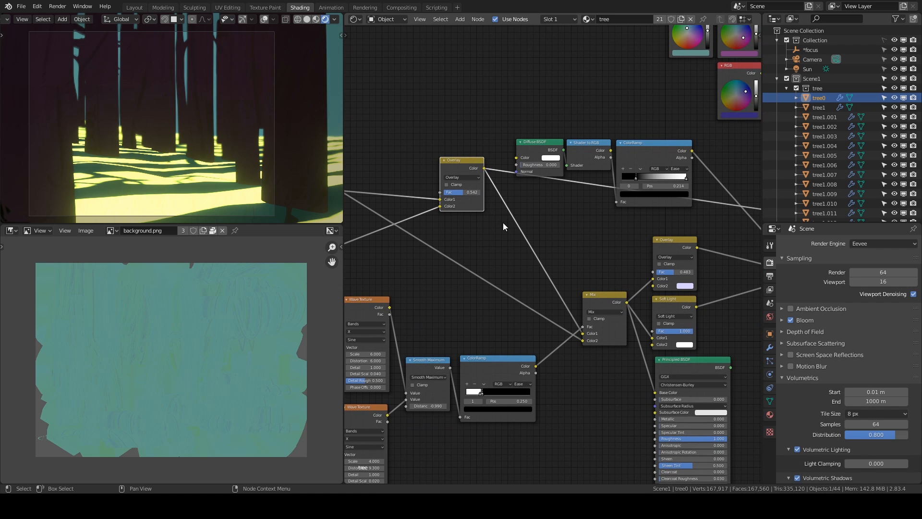
middle_click_drag(474, 301, 540, 311)
left_click(388, 196, "ctrl+shift")
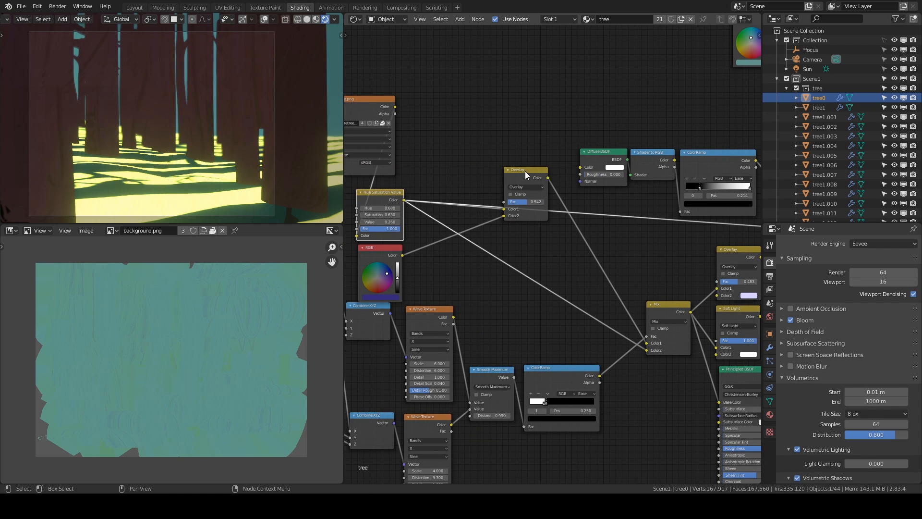
left_click(570, 373, "ctrl+shift")
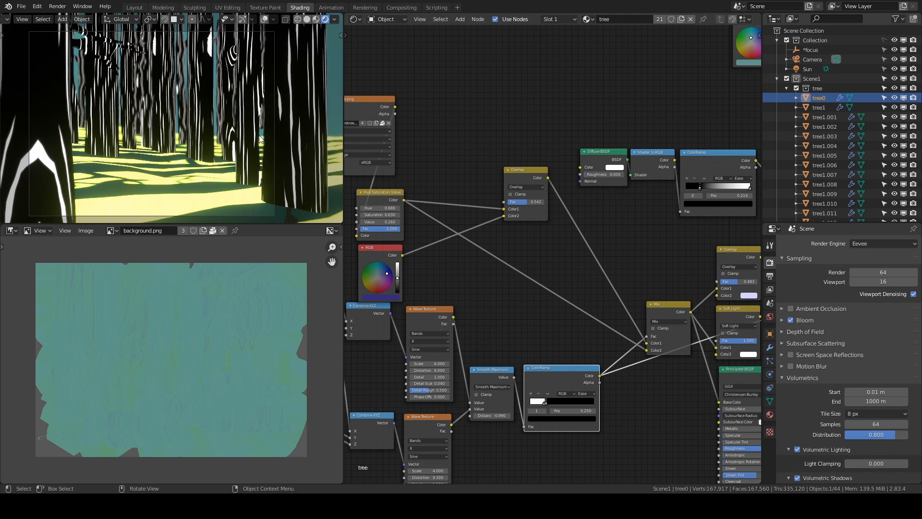
left_click(661, 307, "ctrl+shift")
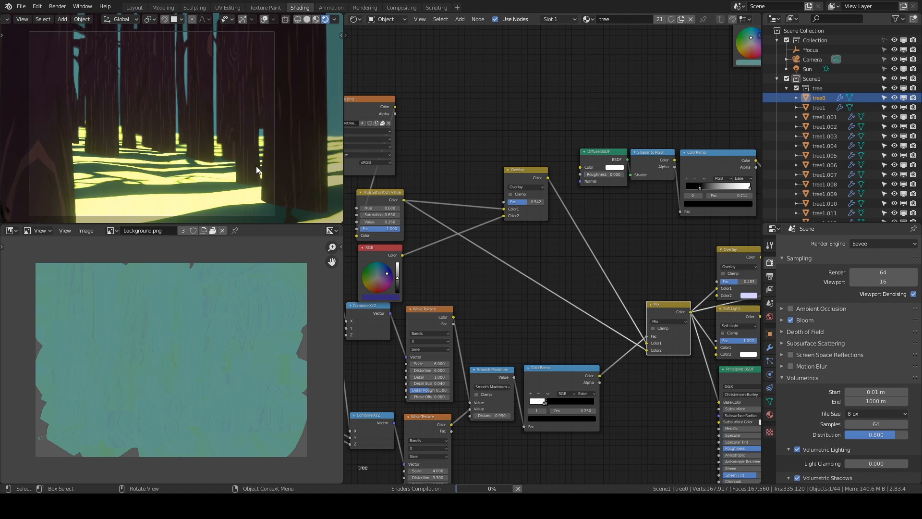
Step: Enlarge the 3D viewport over the image editor and frame the tree trunks to show the bark detail
middle_click_drag(256, 166, 240, 118)
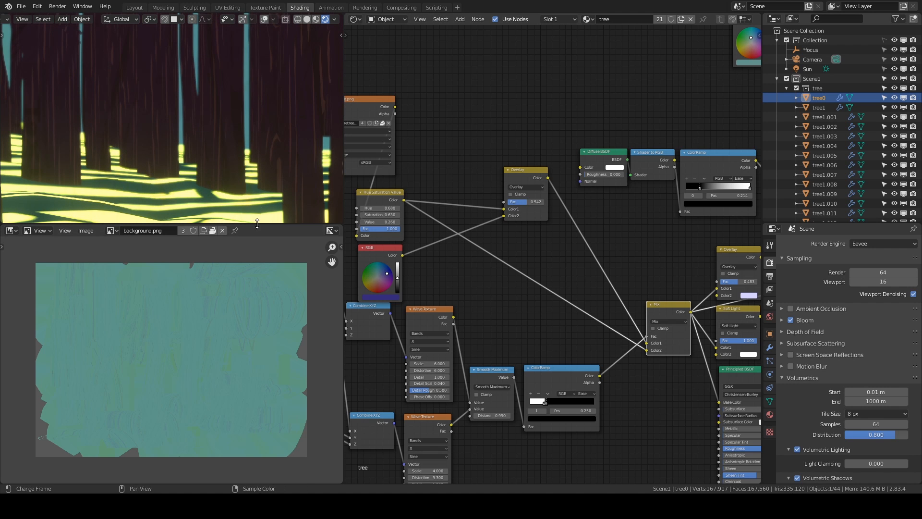
left_click_drag(256, 223, 250, 412)
scroll(217, 247, "down", 2)
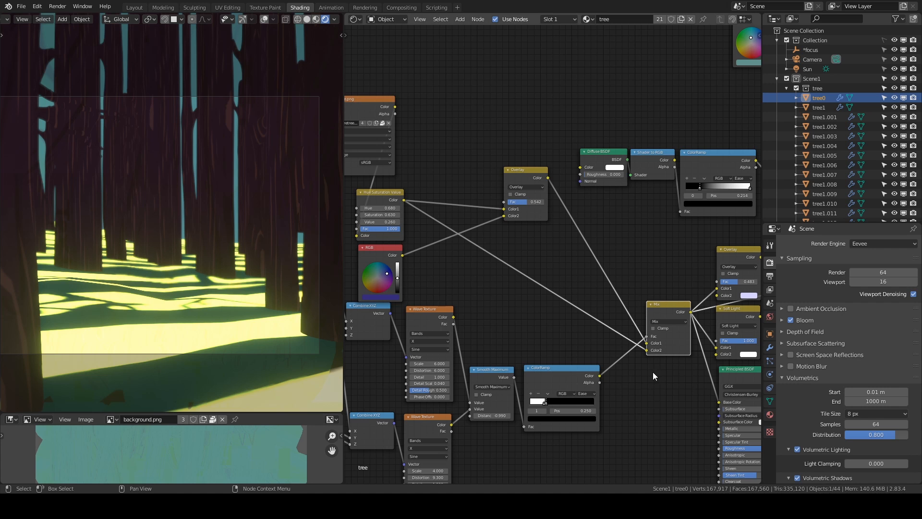
Step: Preview the Overlay and Soft Light variants fed by the tree's bark Mix node
middle_click_drag(661, 305, 525, 303)
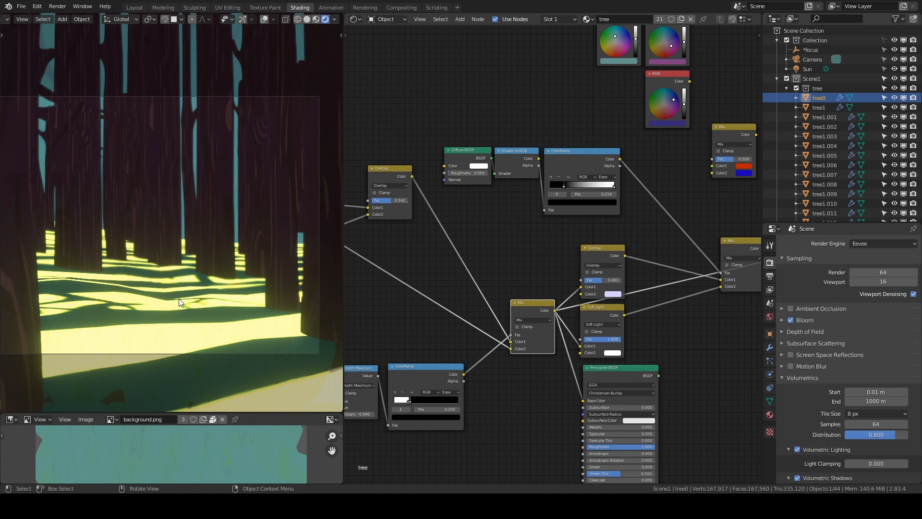
left_click(614, 252, "ctrl+shift")
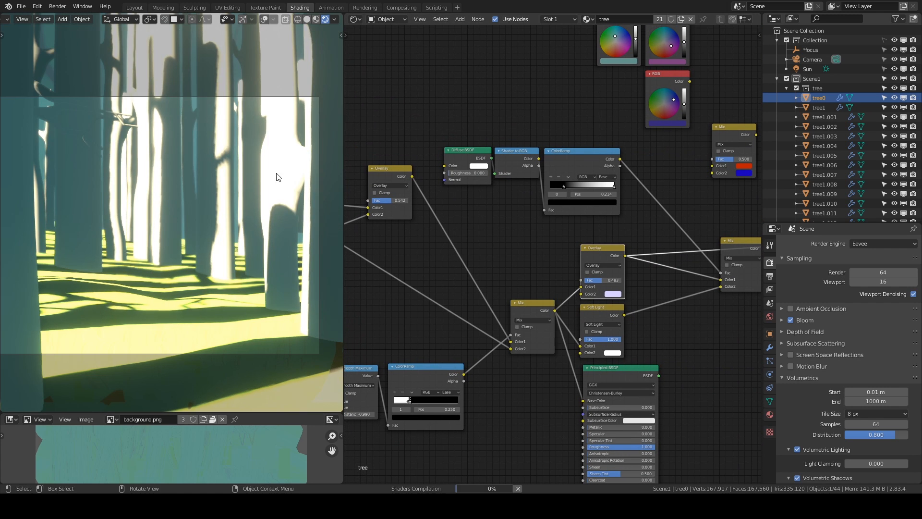
left_click(609, 312, "ctrl+shift")
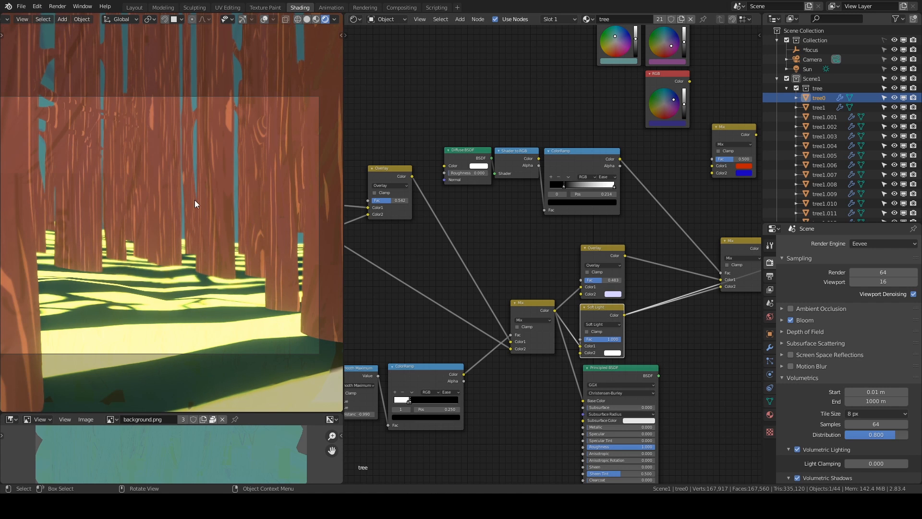
Step: Disable Bloom while previewing the tree's Diffuse BSDF, Shader to RGB and light-mask ColorRamp in sequence
middle_click_drag(543, 259, 551, 293)
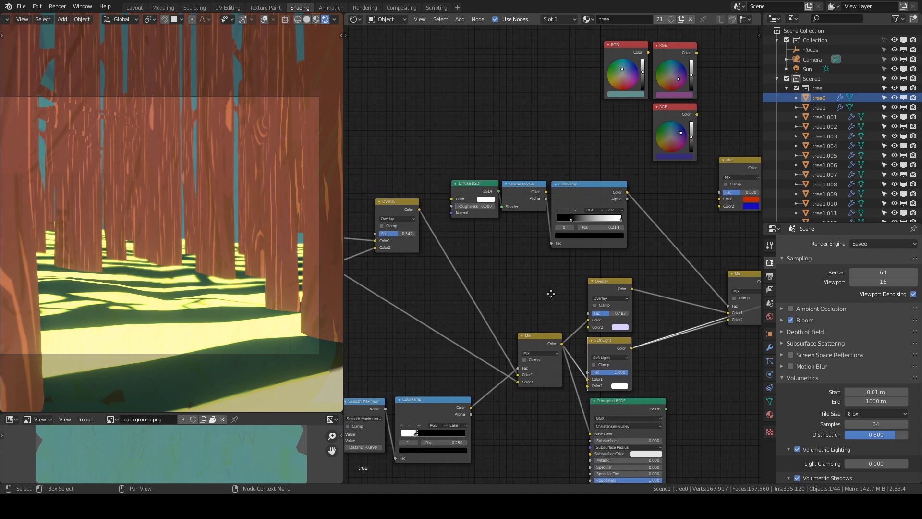
scroll(550, 293, "up", 3)
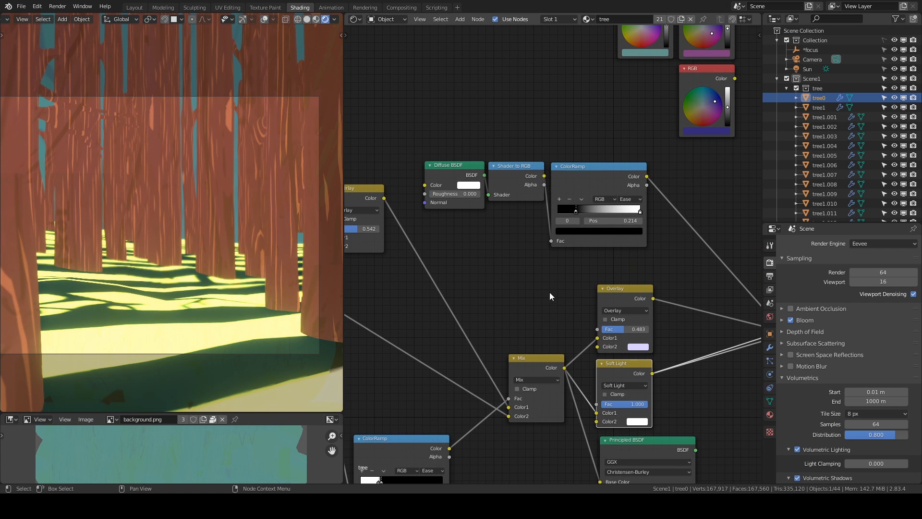
left_click(451, 169, "ctrl+shift")
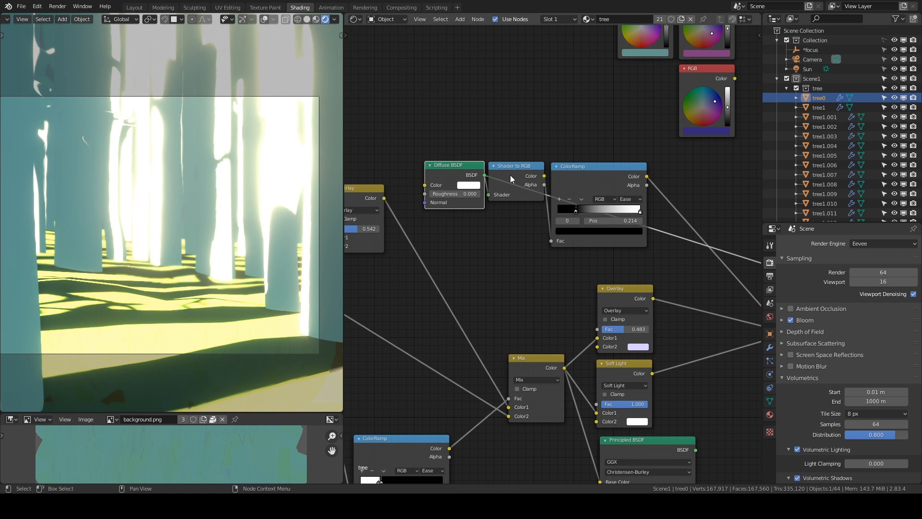
left_click(790, 320)
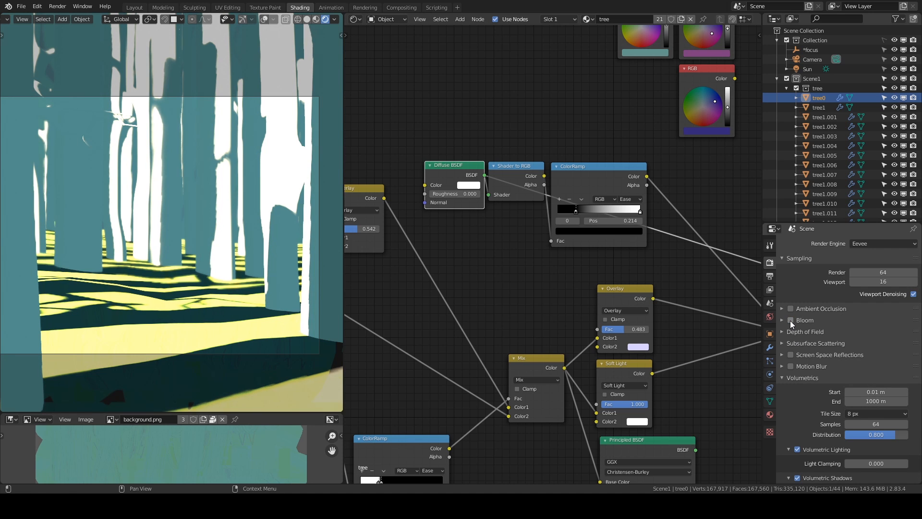
left_click(509, 169, "ctrl+shift")
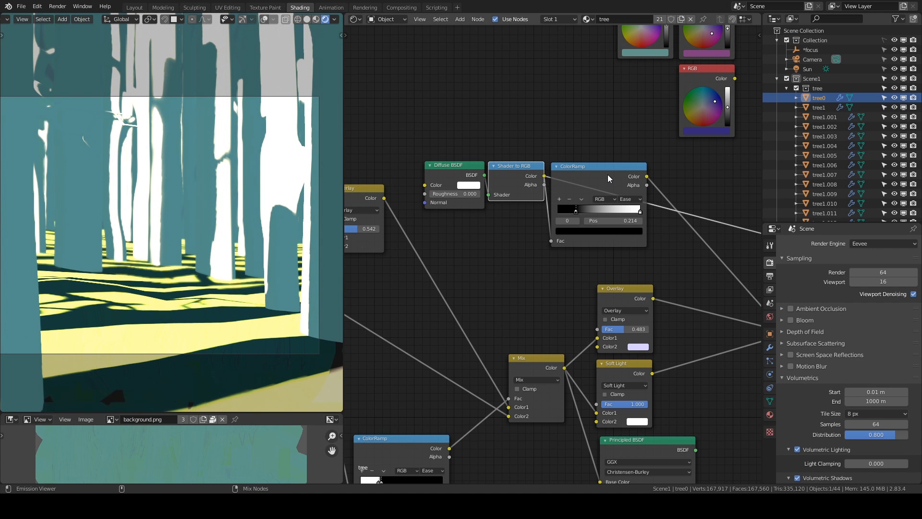
left_click(607, 175, "ctrl+shift")
Step: Compare the Overlay and Soft Light inputs of the tree's final Mix node by previewing each with Bloom off
middle_click_drag(592, 291, 425, 227)
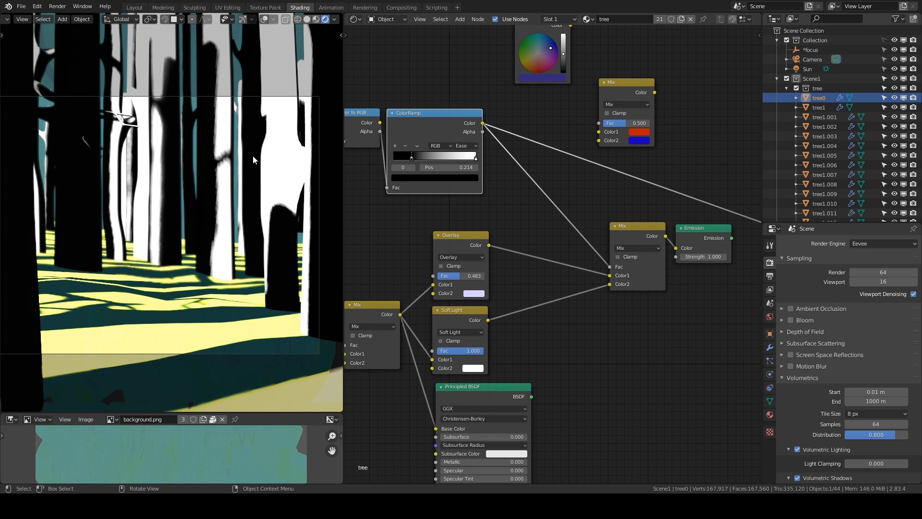
middle_click_drag(459, 249, 456, 230)
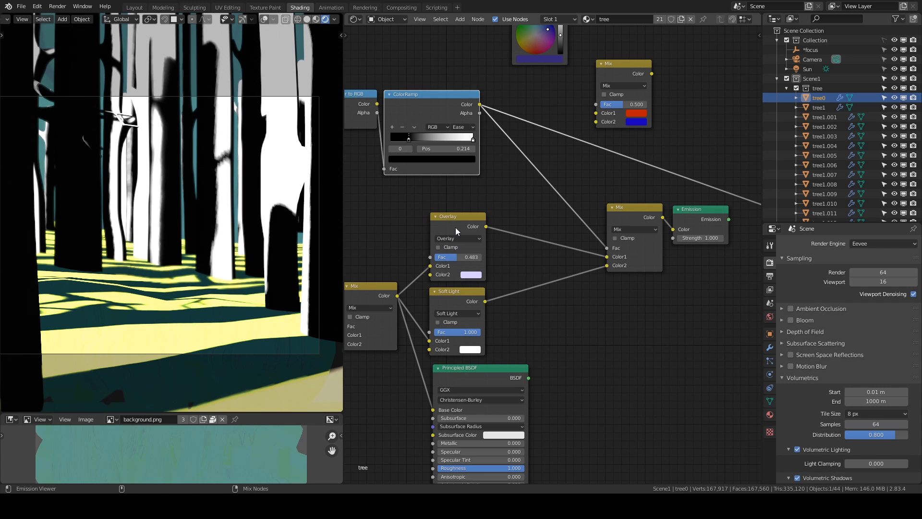
left_click(455, 227, "ctrl+shift")
left_click(474, 301, "ctrl+shift")
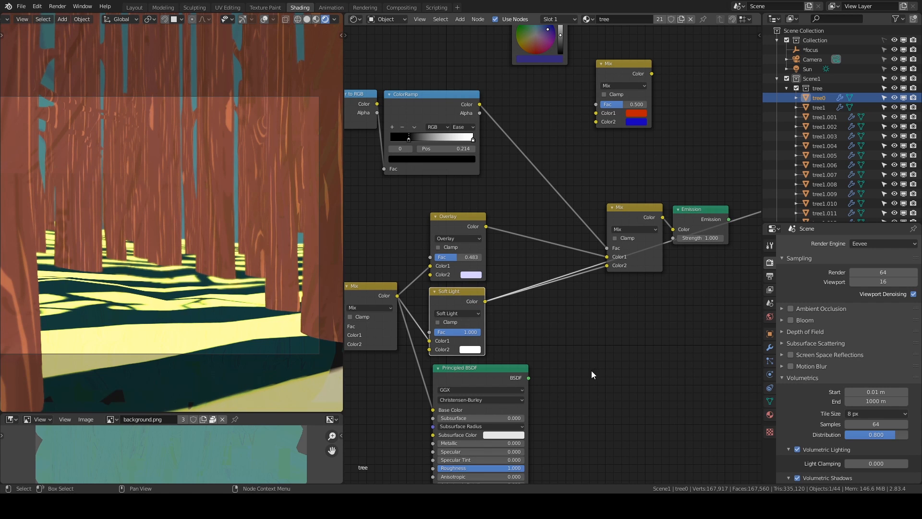
Step: Preview the tree's final Mix node, and restore the Emission connection to the Material Output
left_click(636, 218, "ctrl+shift")
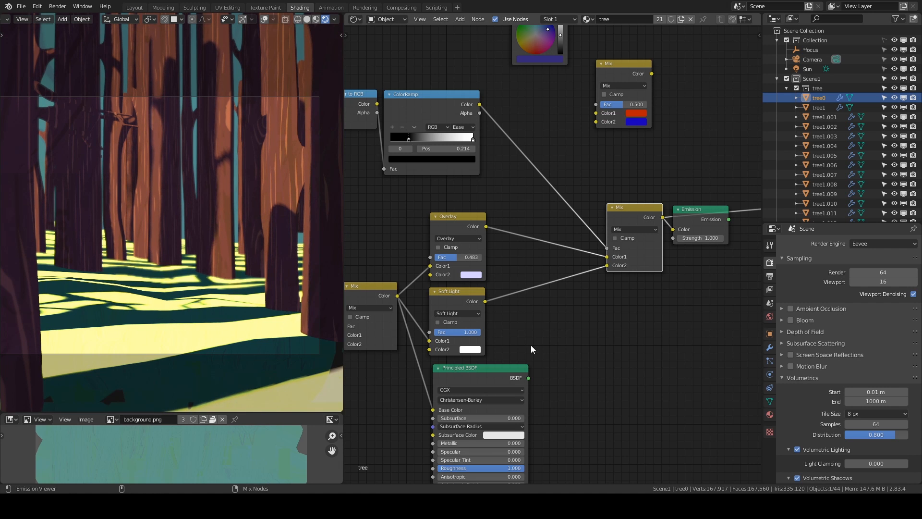
middle_click_drag(602, 292, 540, 286)
scroll(541, 289, "down", 3)
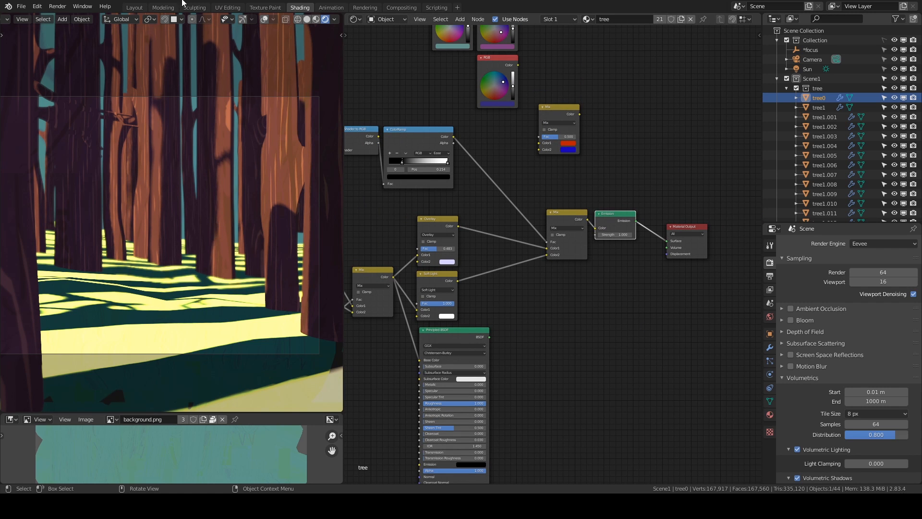
Step: Make the bear collection visible in the viewport and switch to the Layout workspace
left_click(786, 88)
left_click(895, 97)
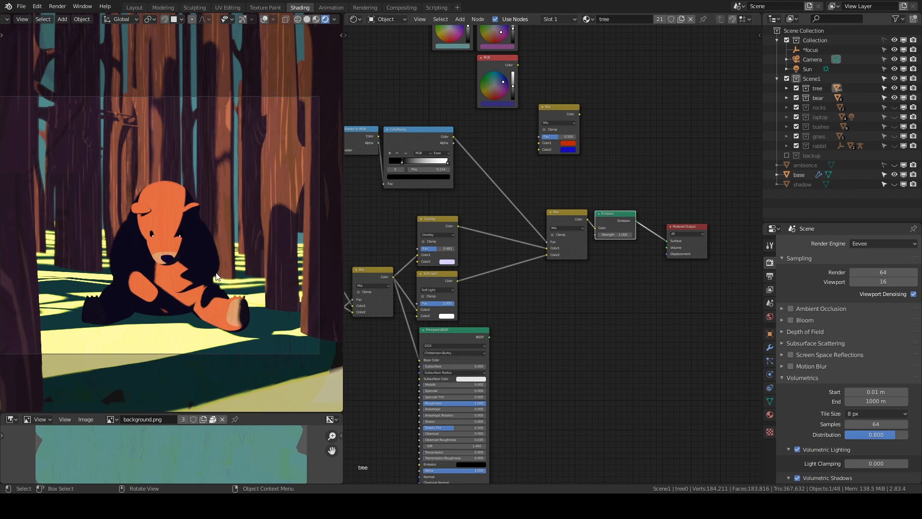
left_click(134, 7)
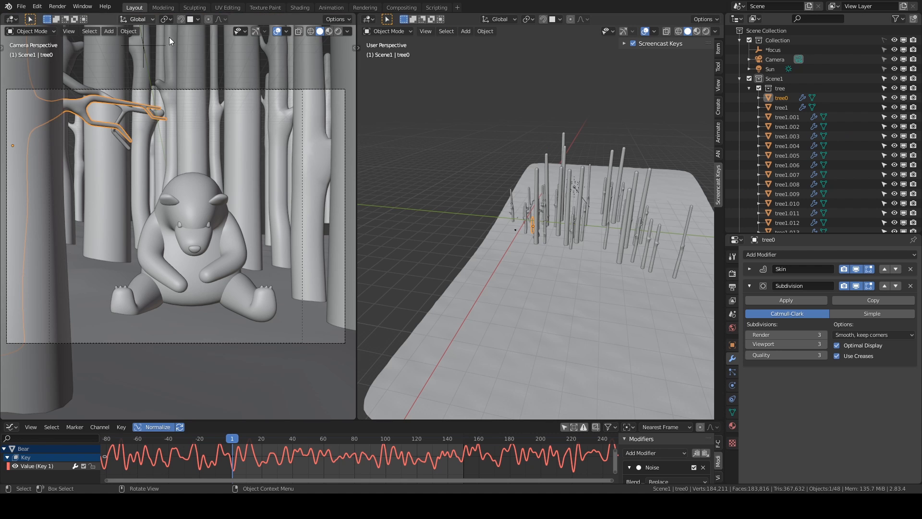
Step: Select the Bear object in the bear collection and frame it in front orthographic view
left_click(748, 88)
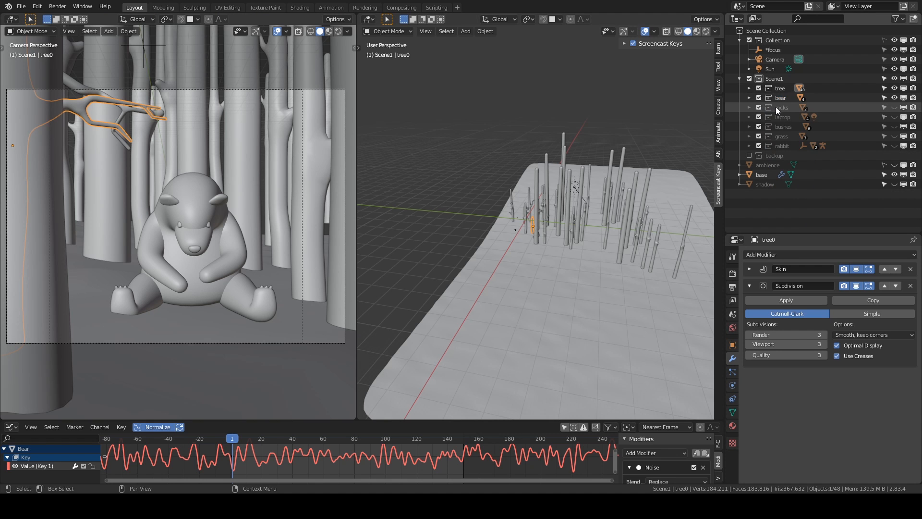
left_click(749, 98)
left_click(770, 105)
key("KP_1")
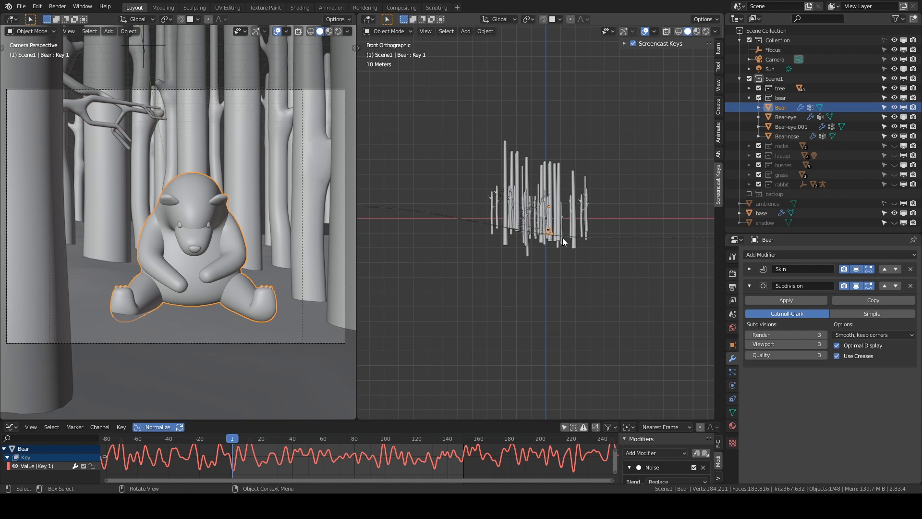
scroll(567, 254, "up", 5)
scroll(573, 275, "up", 6)
middle_click_drag(661, 366, 480, 241, "shift")
scroll(480, 241, "up", 6)
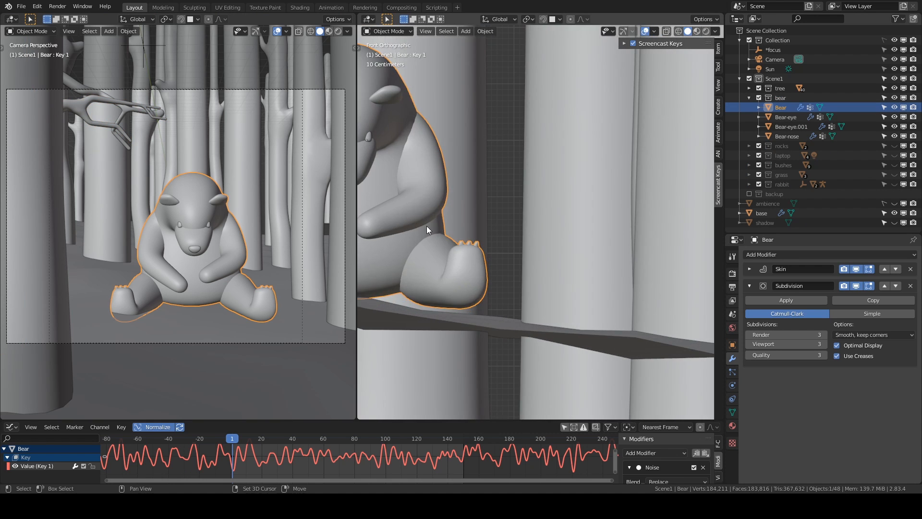
middle_click_drag(427, 226, 612, 268, "shift")
scroll(609, 267, "down", 3)
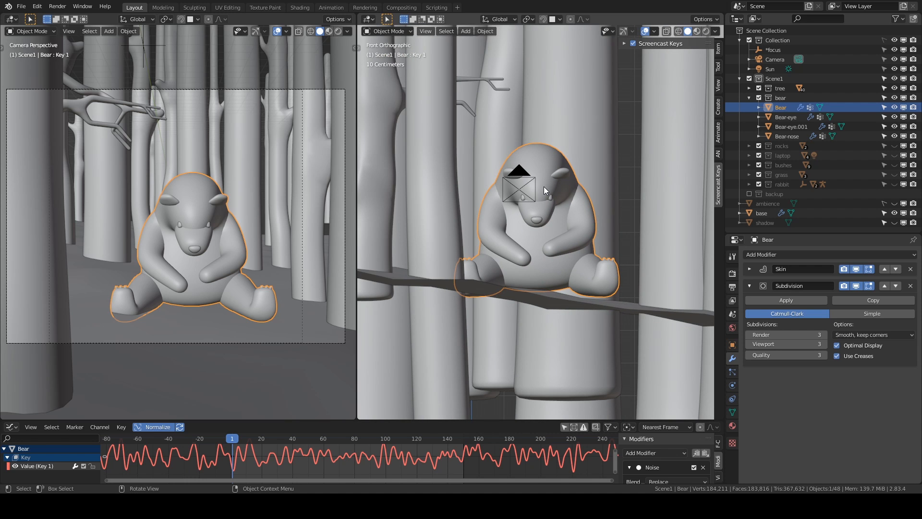
Step: Enter Edit Mode on the Bear and turn on X-ray to reveal its skin skeleton
key("Tab")
key("alt+z")
scroll(544, 186, "up", 5)
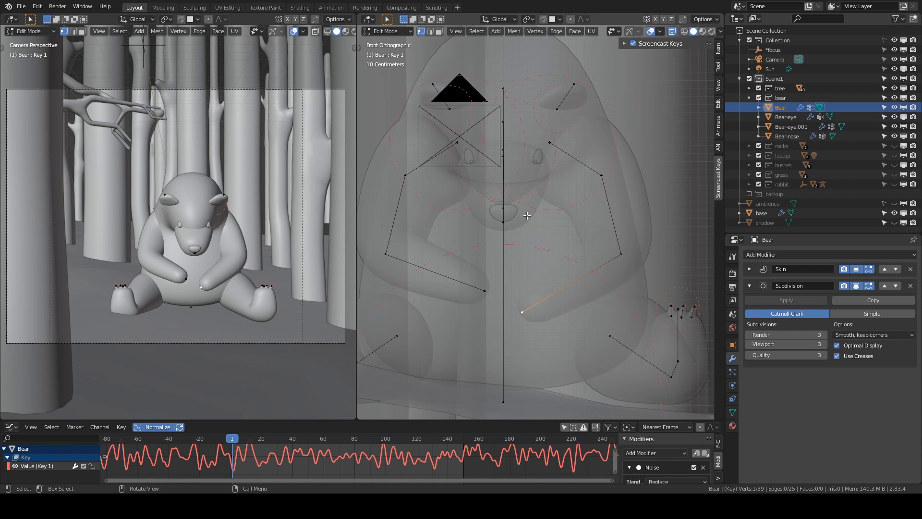
scroll(568, 234, "down", 3)
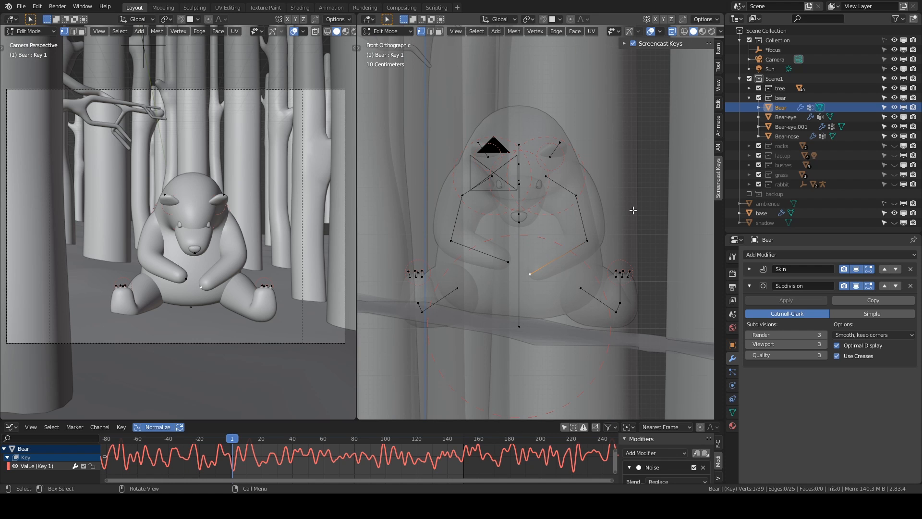
Step: Examine the transform and skin radius data of the bear's shoulder and paw-tip vertices
left_click(718, 52)
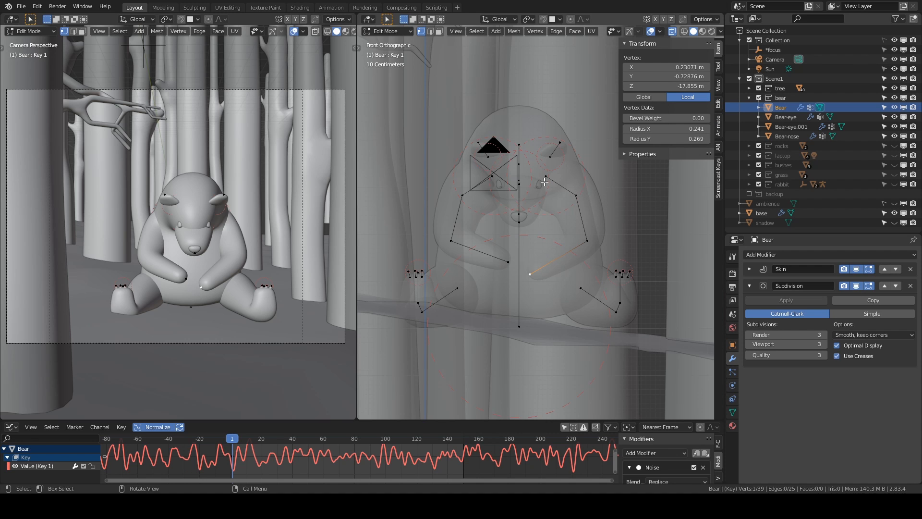
left_click(574, 196)
scroll(574, 196, "up", 3)
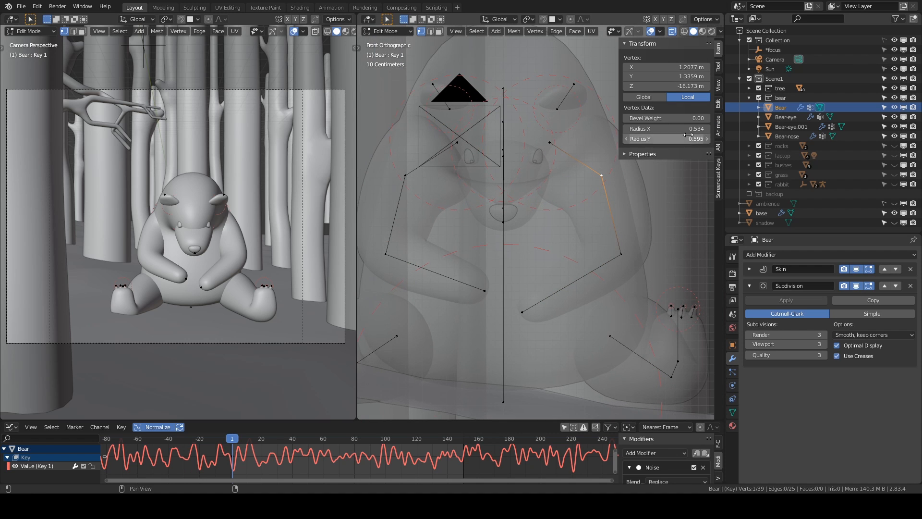
left_click(522, 313)
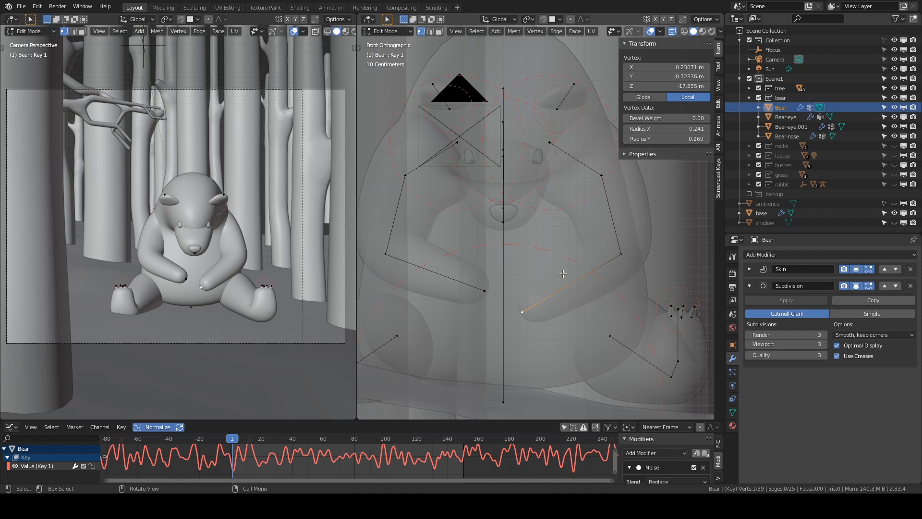
scroll(536, 222, "down", 1)
scroll(210, 256, "up", 4)
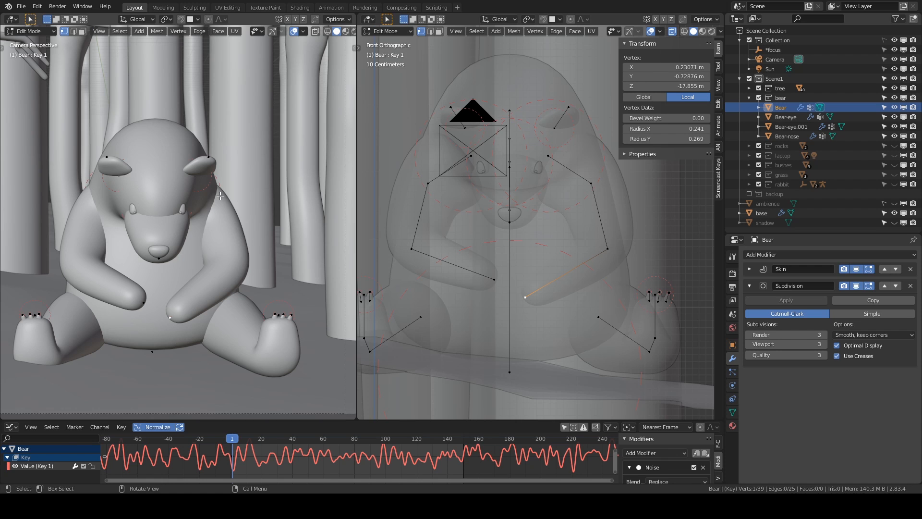
Step: Examine the skin radii of the bear's upper-head and face vertices from the right side view
key("KP_3")
middle_click_drag(383, 105, 540, 180, "shift")
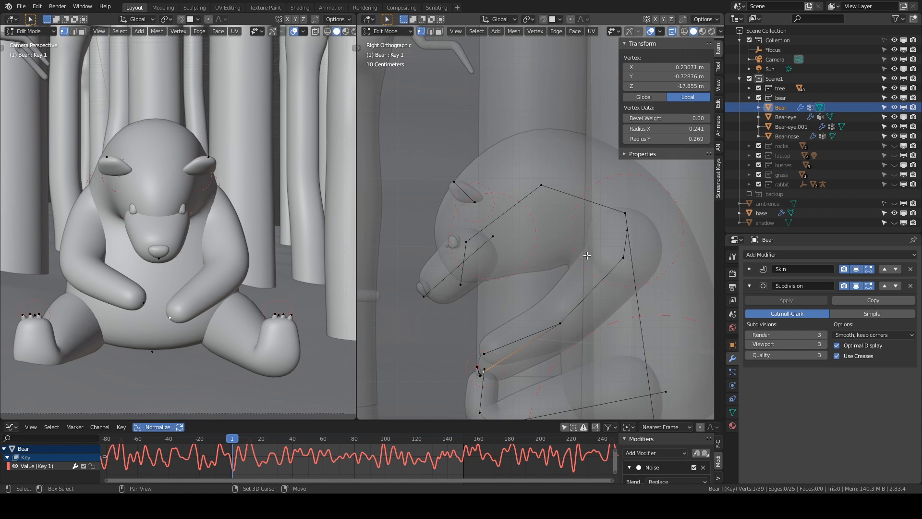
left_click(542, 185)
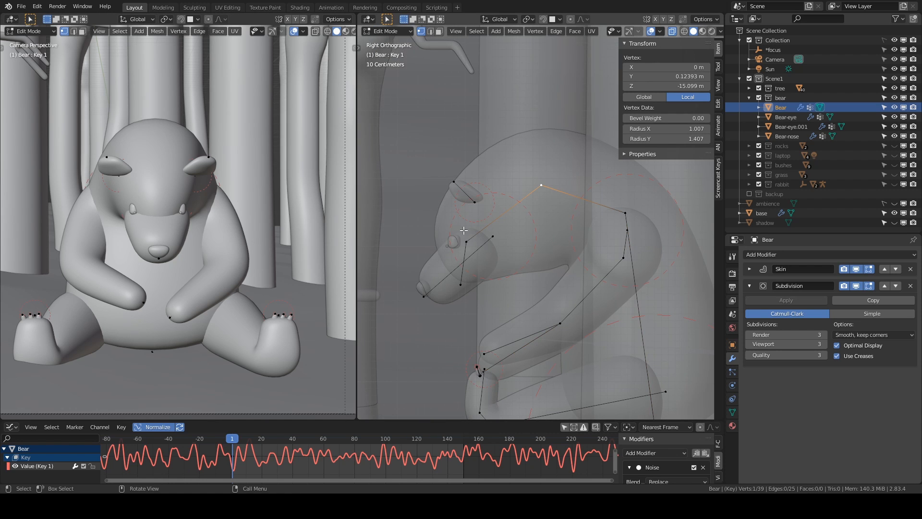
left_click(466, 244)
key("KP_1")
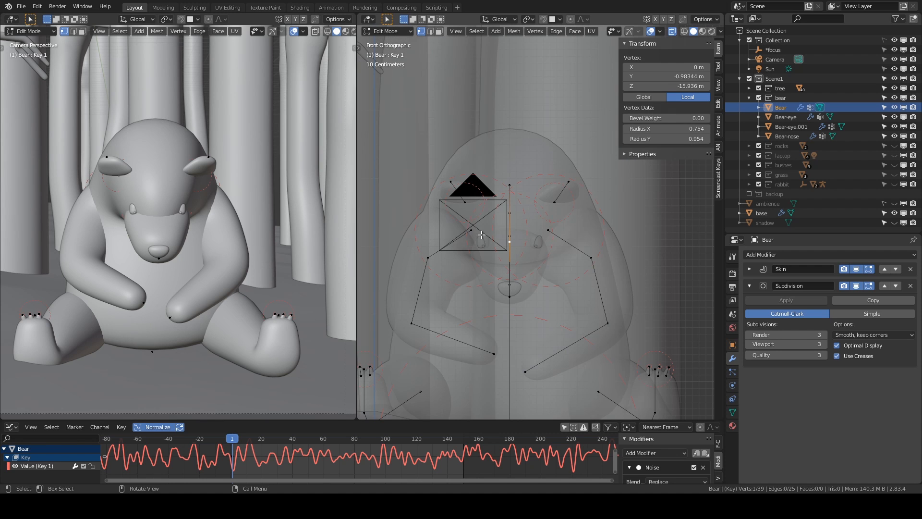
Step: Examine the skin radius of a toe vertex on the bear's foot in front view
middle_click_drag(505, 300, 460, 236, "shift")
scroll(548, 254, "up", 4)
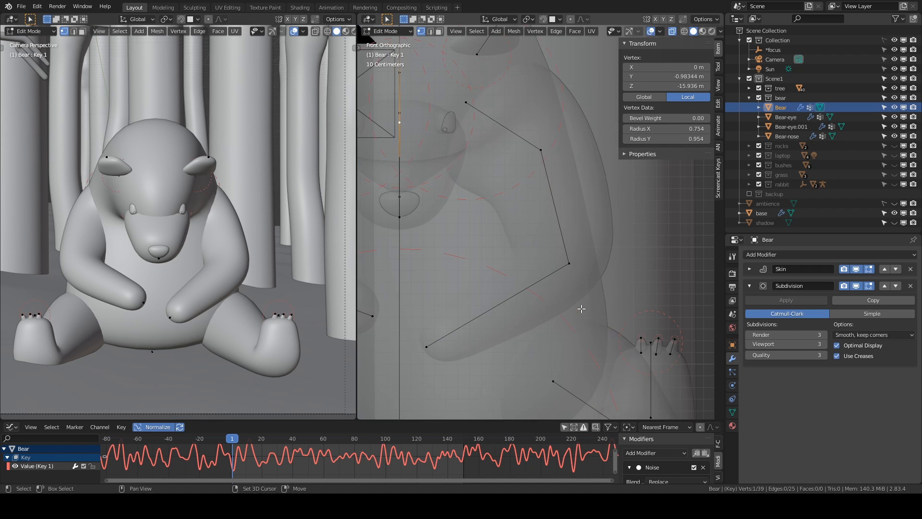
middle_click_drag(580, 309, 465, 216, "shift")
left_click(523, 245)
scroll(480, 303, "down", 5)
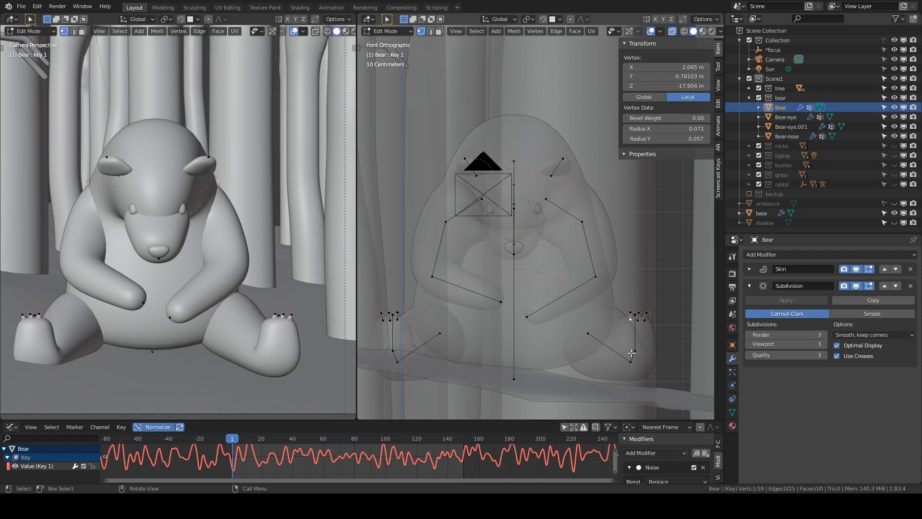
Step: Leave Edit Mode and inspect the separate Bear-eye, Bear-eye.001 and Bear-nose objects with their modifiers
left_click(783, 117)
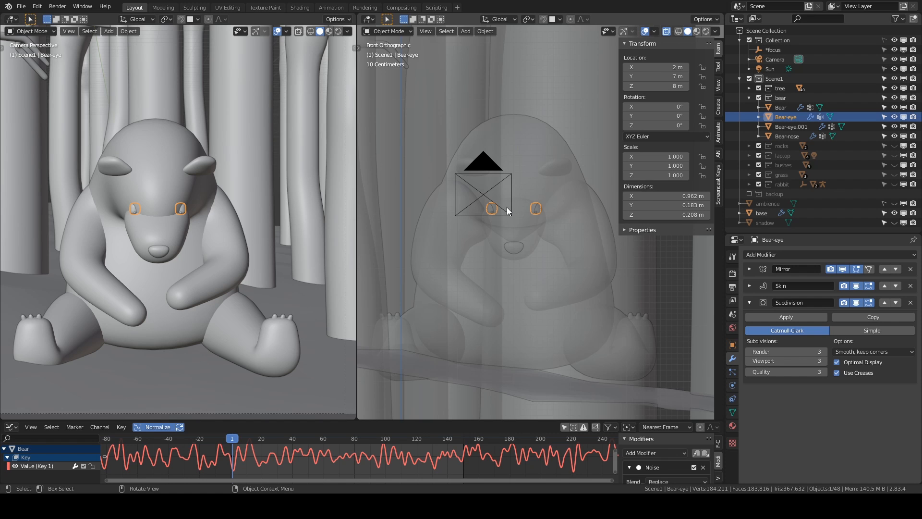
scroll(502, 213, "up", 4)
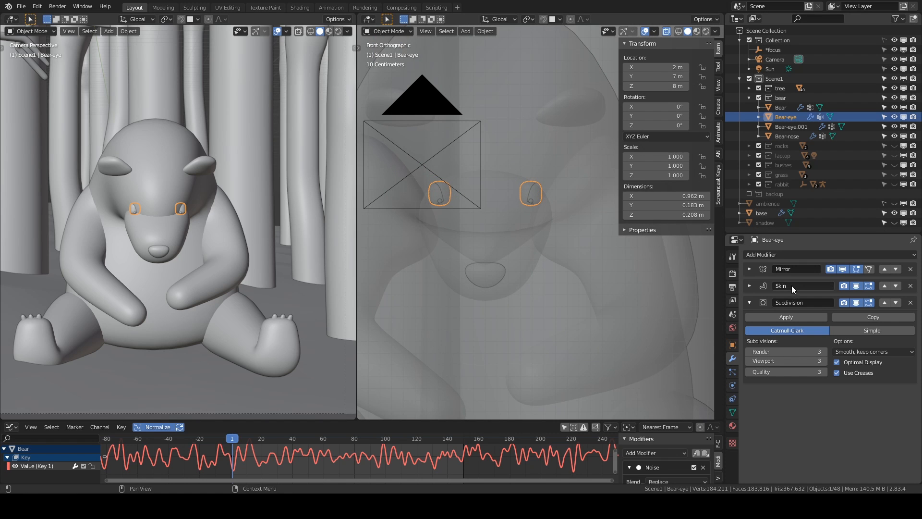
left_click(790, 127)
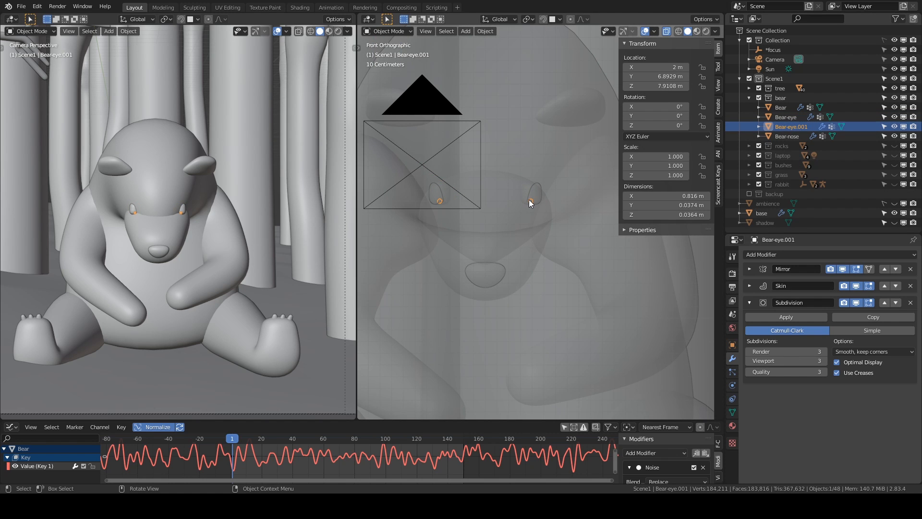
left_click(782, 136)
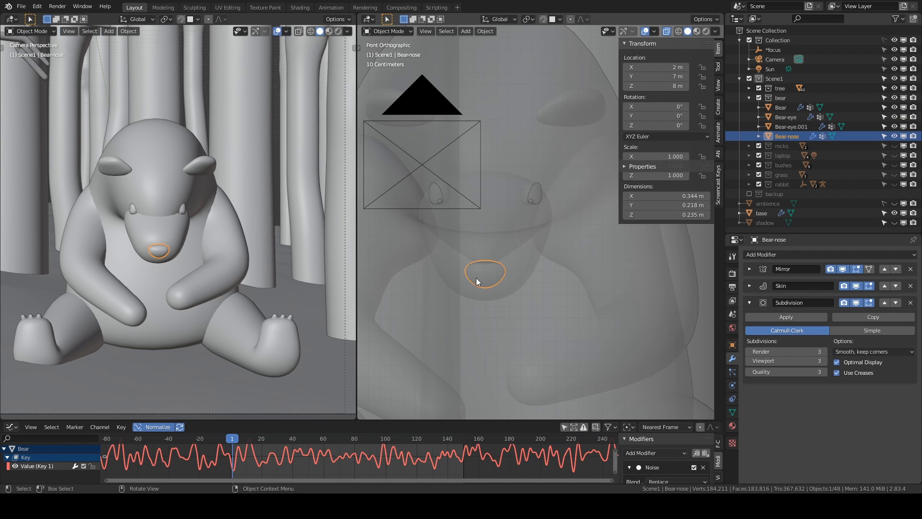
scroll(535, 290, "down", 3)
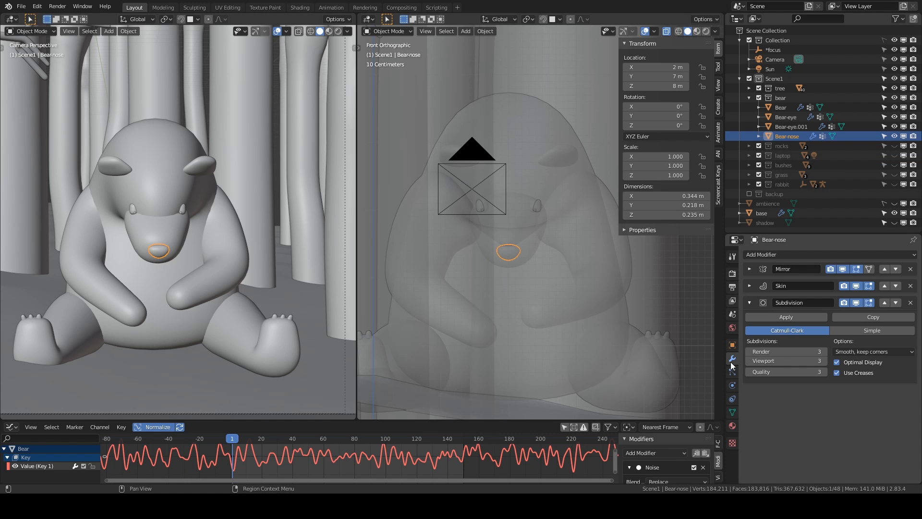
Step: Show the Bear's vertex groups and shape keys in its object data properties, shortening the vertex group list
left_click(732, 412)
left_click(773, 107)
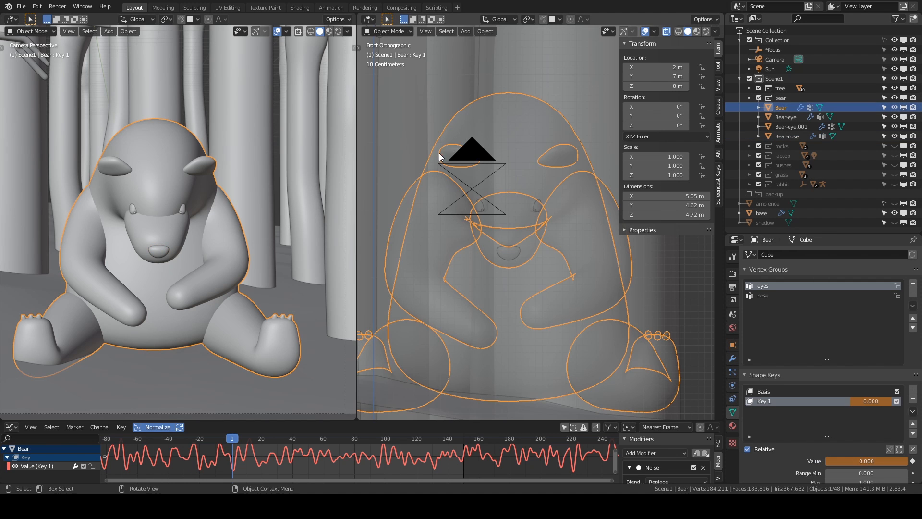
scroll(682, 390, "down", 1)
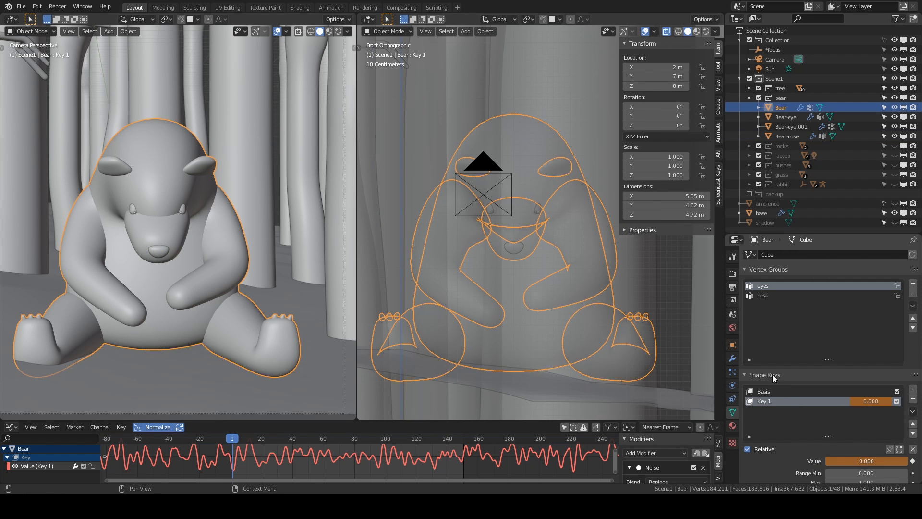
mouse_move(830, 358)
left_mouse_down()
mouse_move(825, 309)
mouse_move(823, 350)
left_mouse_up()
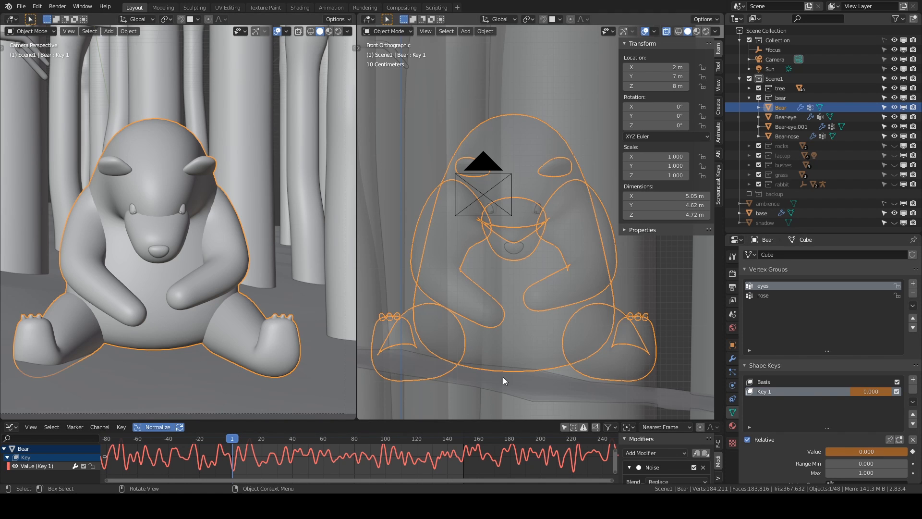
Step: Scrub the timeline to frame 14 to check the Key 1 shape, and return to frame 1
left_click_drag(234, 438, 253, 438)
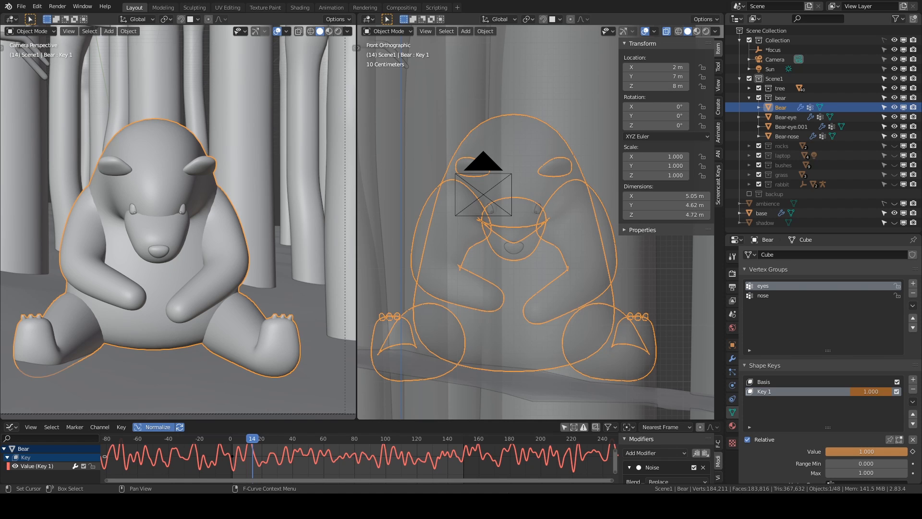
left_click(440, 469)
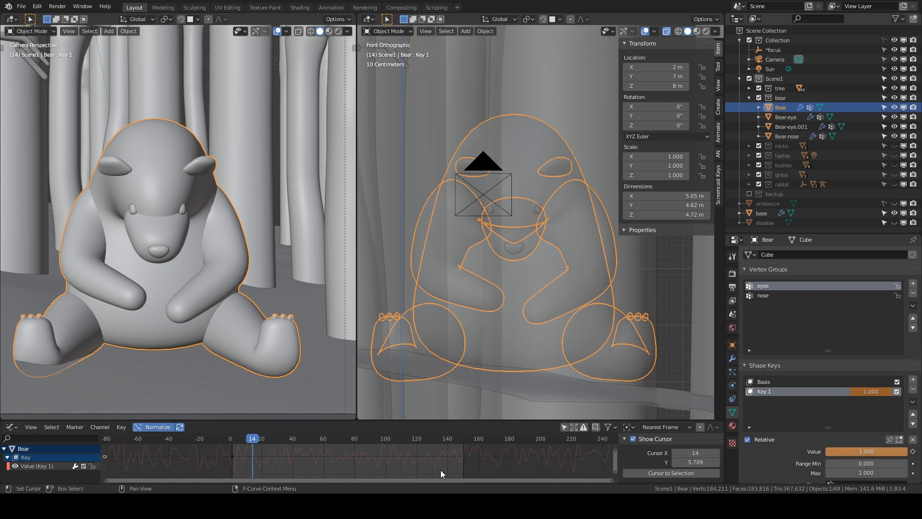
key("shift+Left")
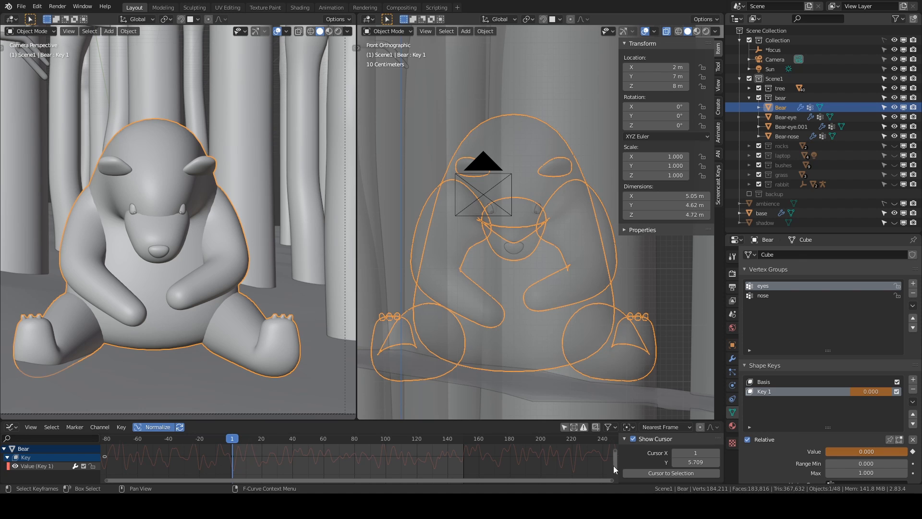
Step: Show the noise-driven Value (Key 1) curve in an enlarged Graph Editor and scrub it to frame 129
left_click_drag(506, 421, 298, 312)
left_click(217, 408)
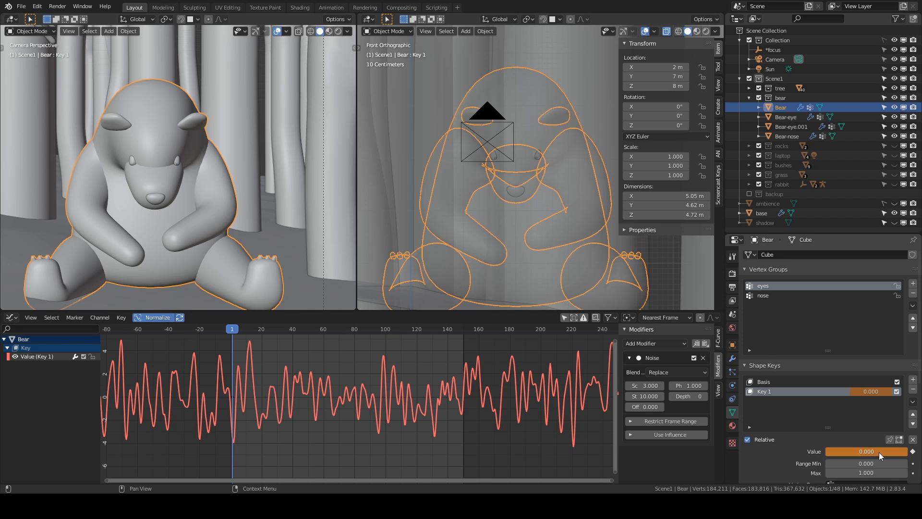
left_click_drag(235, 331, 431, 339)
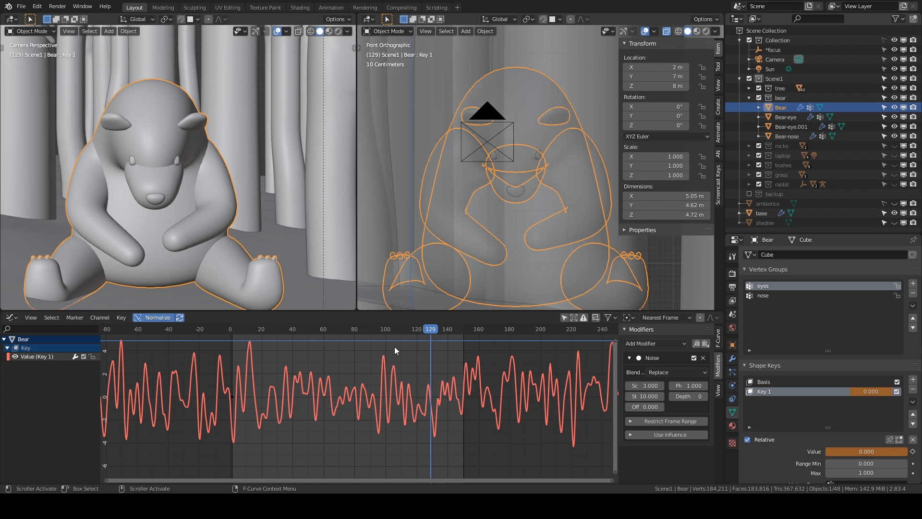
Step: Play back the bear's shape key animation in a wider camera view and stop at frame 38
scroll(266, 233, "down", 3)
scroll(244, 233, "up", 2)
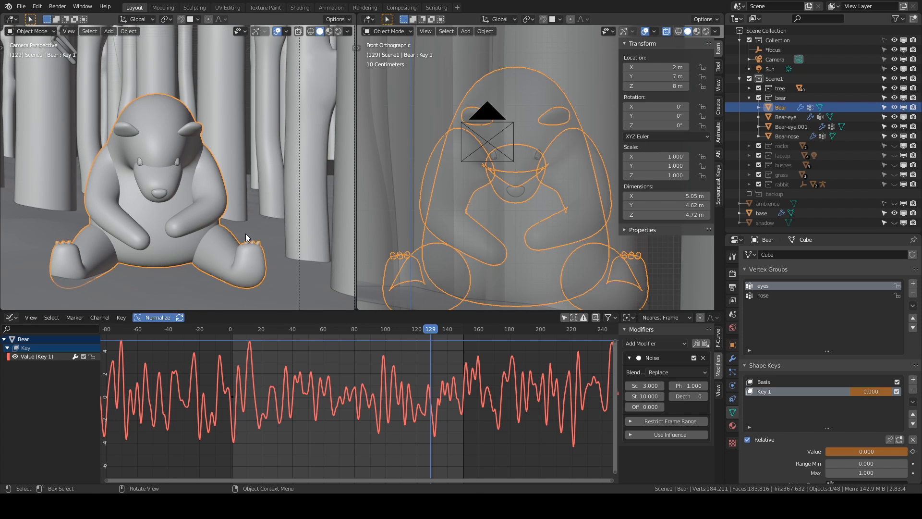
scroll(246, 234, "down", 2)
key("space")
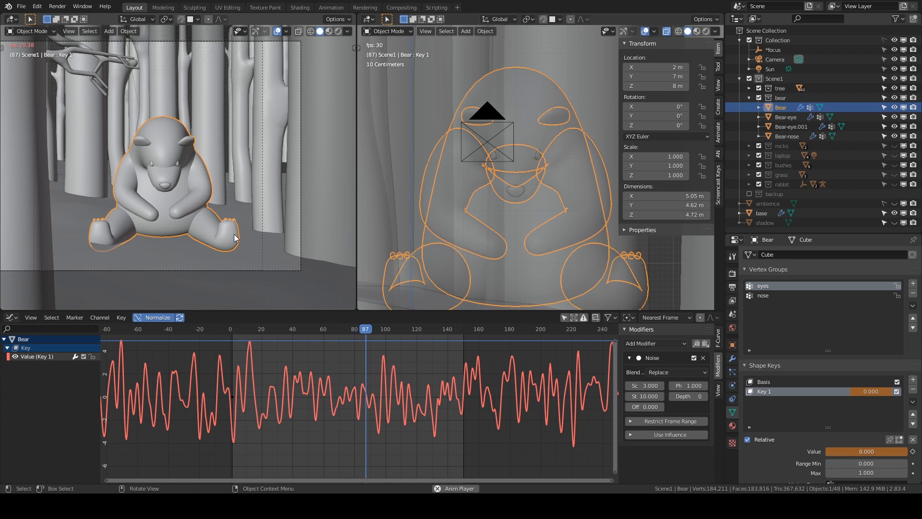
key("Escape")
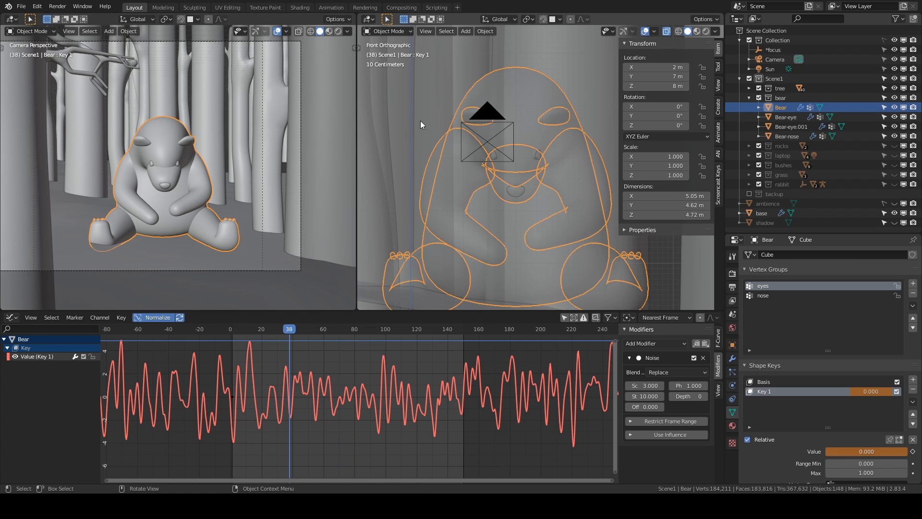
Step: Open the Shading workspace and show the bear close up with rendered viewport shading
left_click(299, 7)
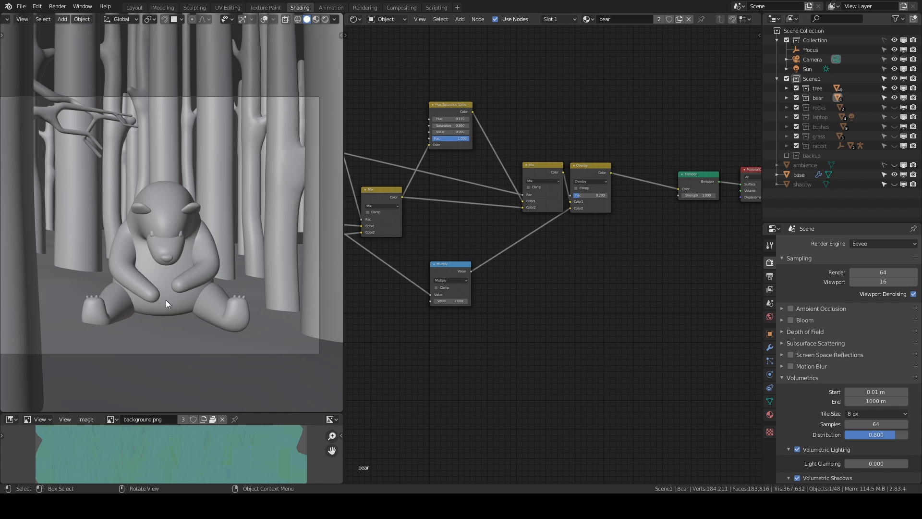
left_click(325, 19)
scroll(202, 283, "up", 6)
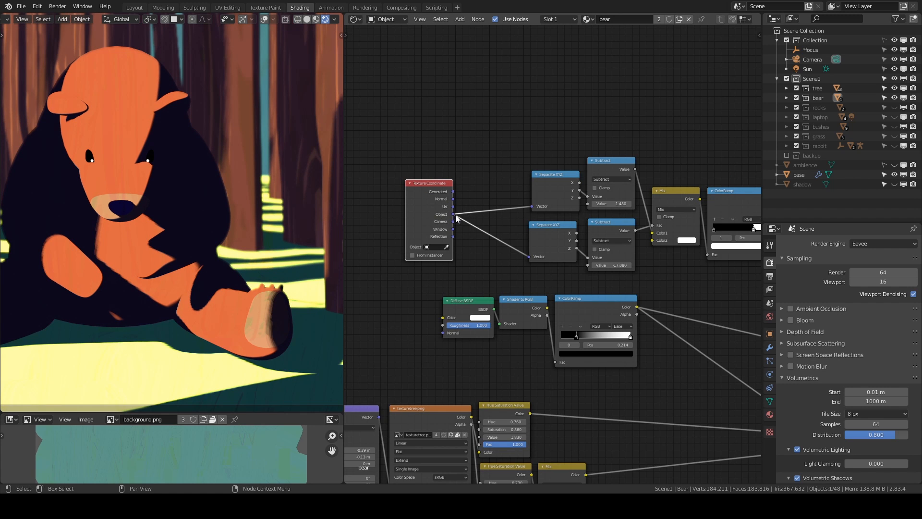
Step: Move the two Separate XYZ nodes closer to the Texture Coordinate node and preview the upper one's X output on the bear
left_click_drag(535, 179, 504, 175)
left_click_drag(541, 233, 503, 235)
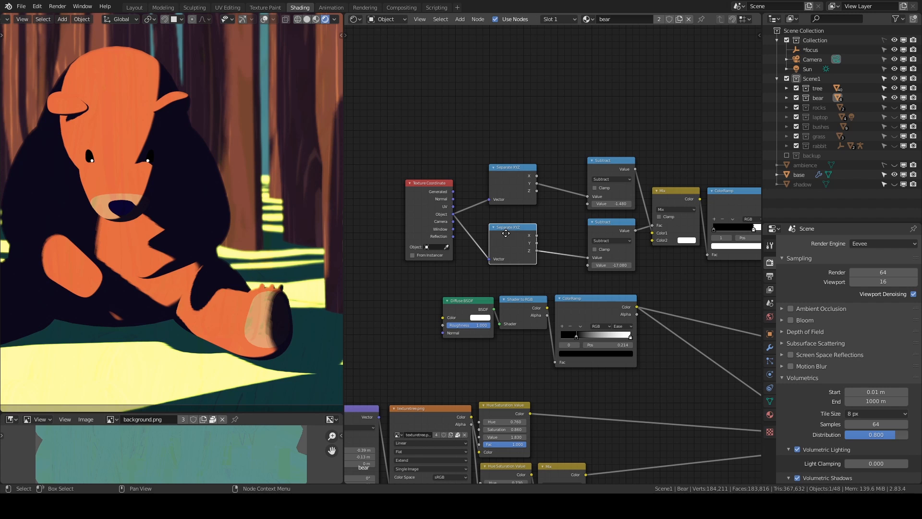
left_click(516, 180, "ctrl+shift")
scroll(41, 219, "down", 3)
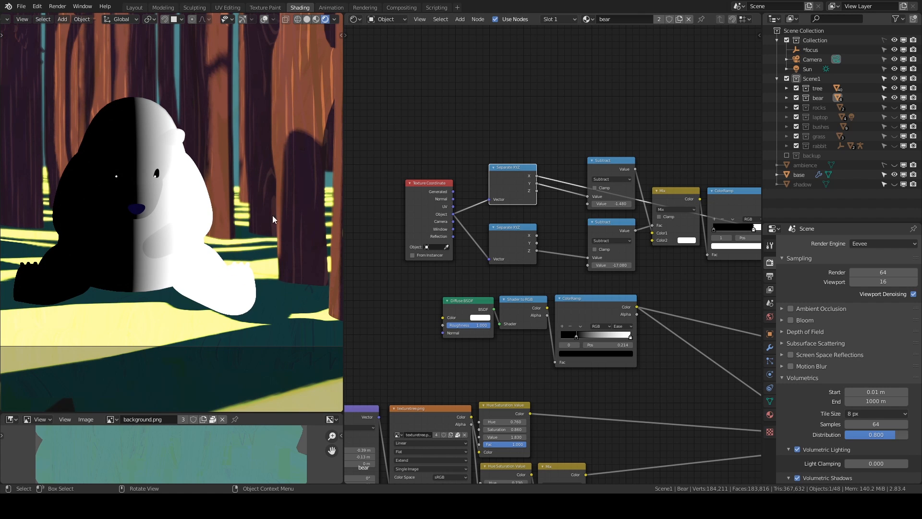
scroll(205, 281, "down", 2)
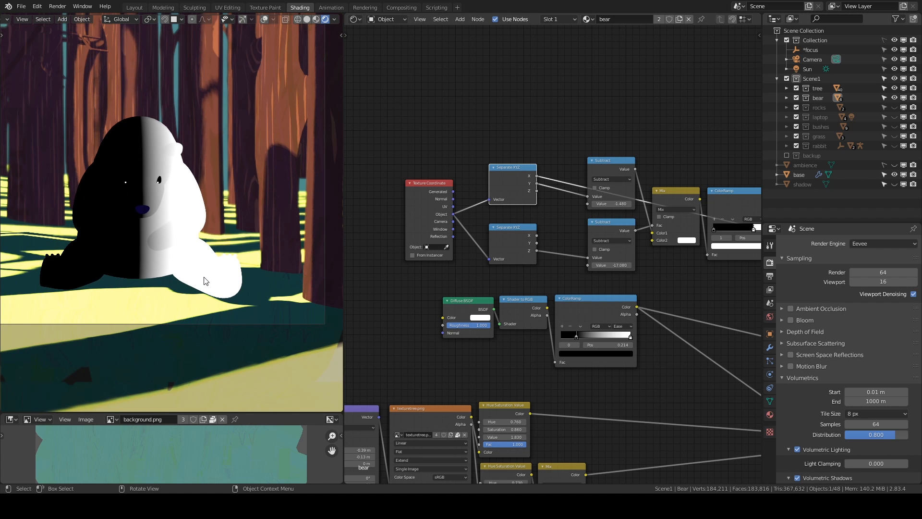
Step: Show the viewport gizmos, look at the bear from the side, and preview the upper Separate XYZ node's Y and Z outputs
key("KP_1")
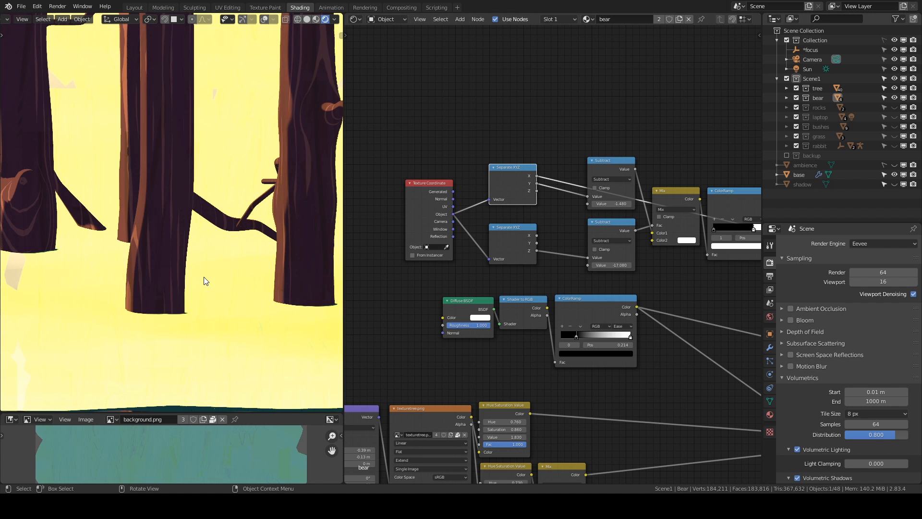
left_click(243, 19)
middle_click_drag(248, 106, 192, 171)
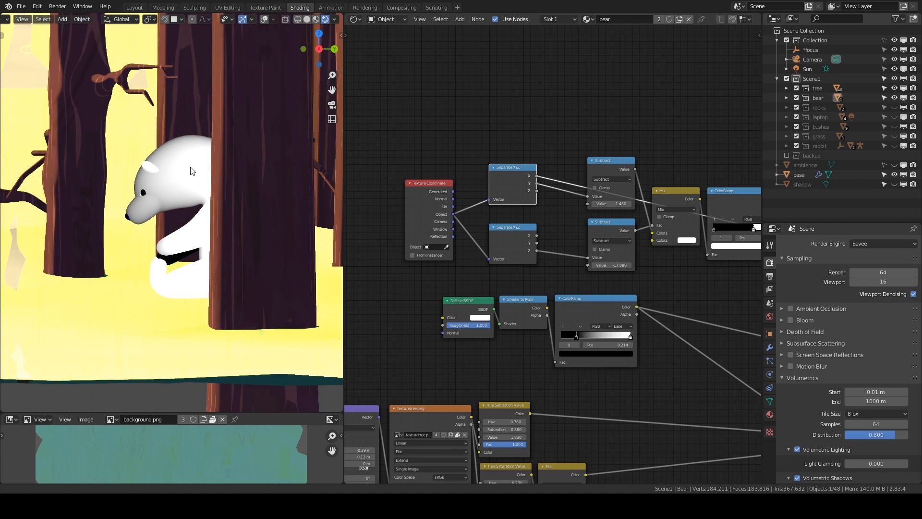
left_click(519, 174, "ctrl+shift")
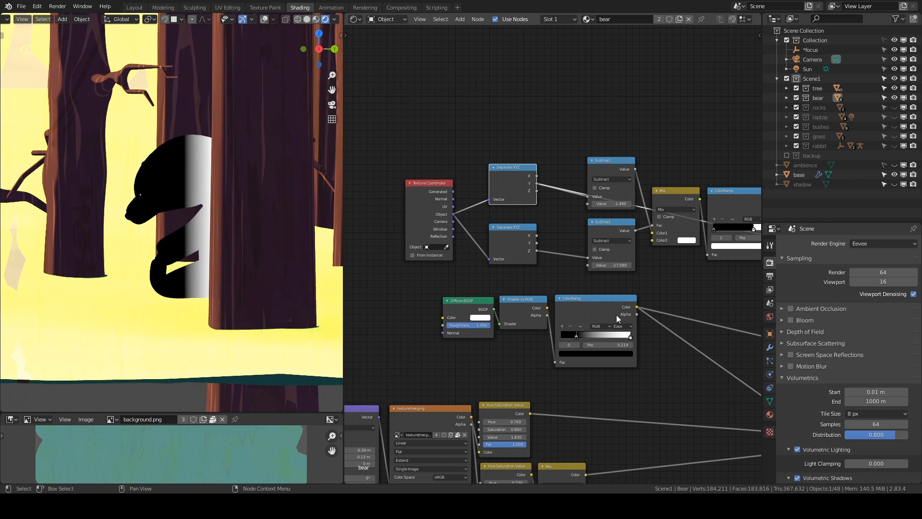
left_click(517, 174, "ctrl+shift")
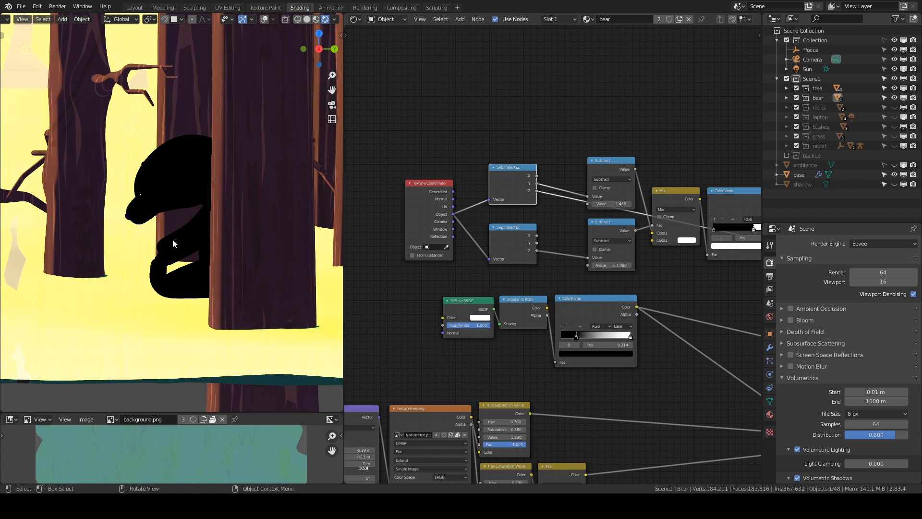
Step: Examine the Z preview on the bear from the front and cycle the upper Separate XYZ preview back to X
scroll(172, 238, "down", 1)
key("KP_1")
scroll(186, 245, "up", 3)
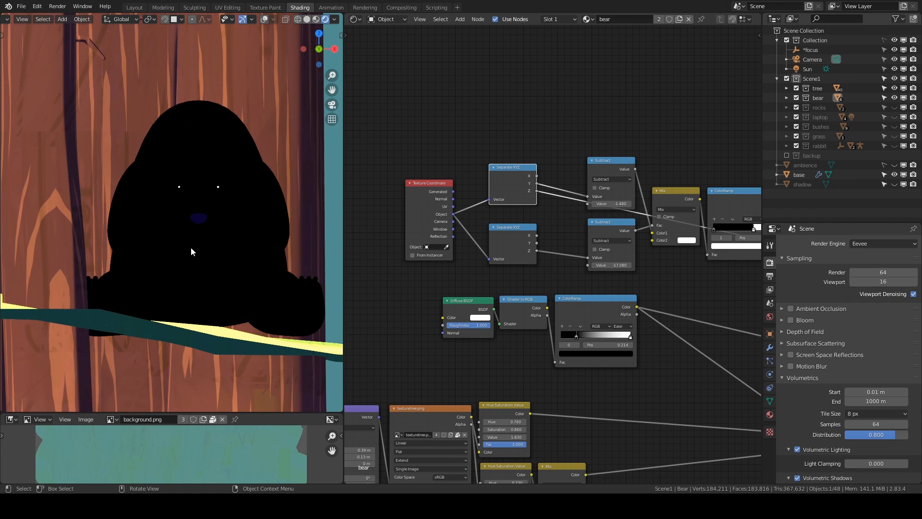
scroll(193, 262, "down", 2)
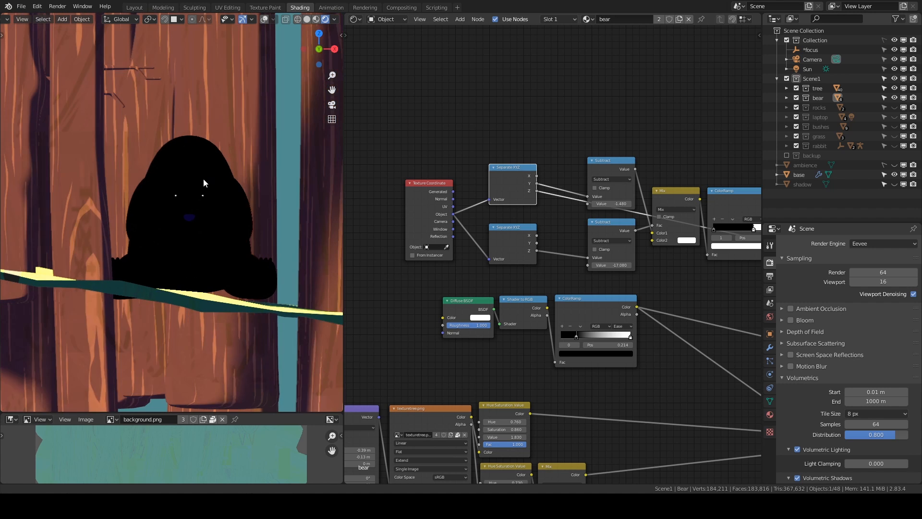
middle_click_drag(199, 101, 176, 157, "shift")
middle_click_drag(514, 176, 485, 174)
left_click(485, 173, "ctrl+shift")
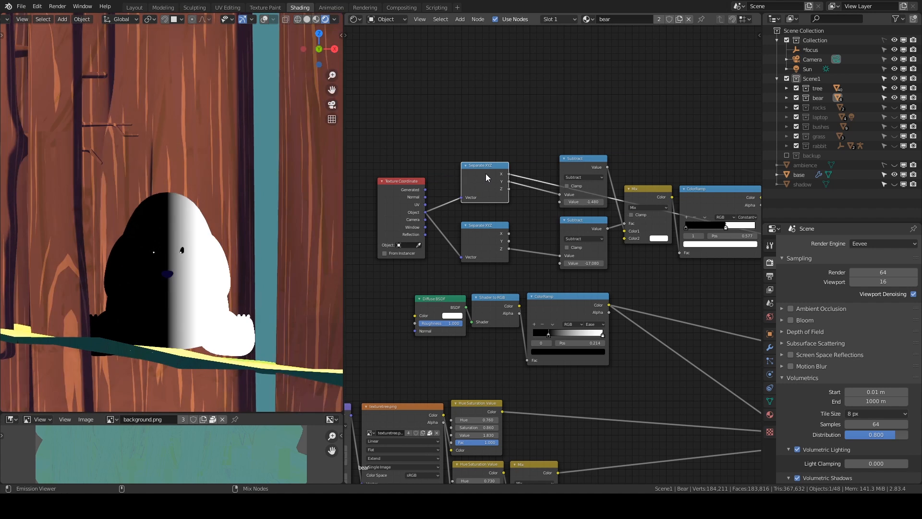
Step: From the side view, preview the upper Separate XYZ node's Y output and the Subtract node it feeds on the bear
key("KP_3")
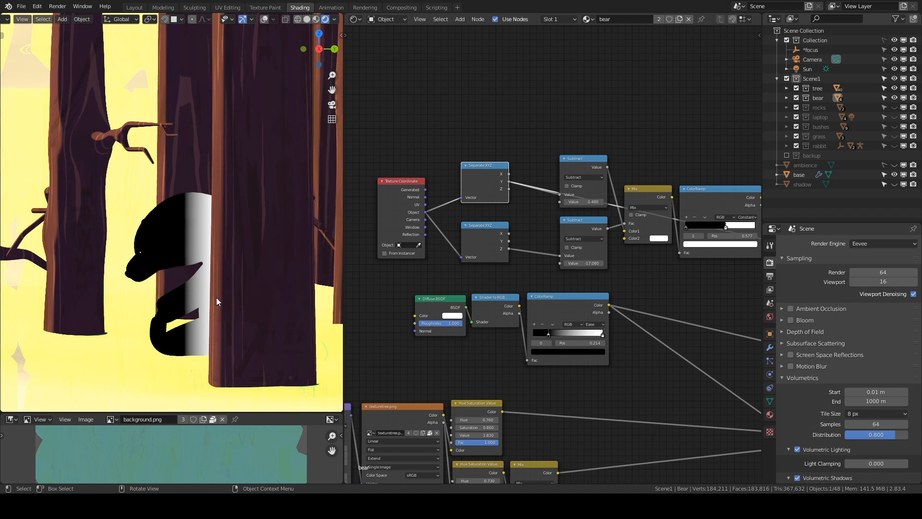
scroll(216, 298, "up", 3)
scroll(197, 264, "down", 2)
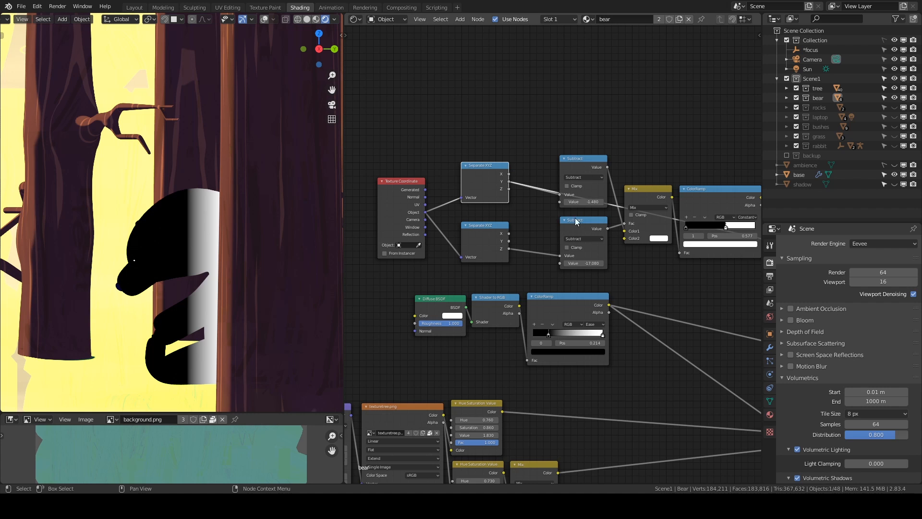
scroll(615, 196, "up", 2)
scroll(606, 192, "up", 1)
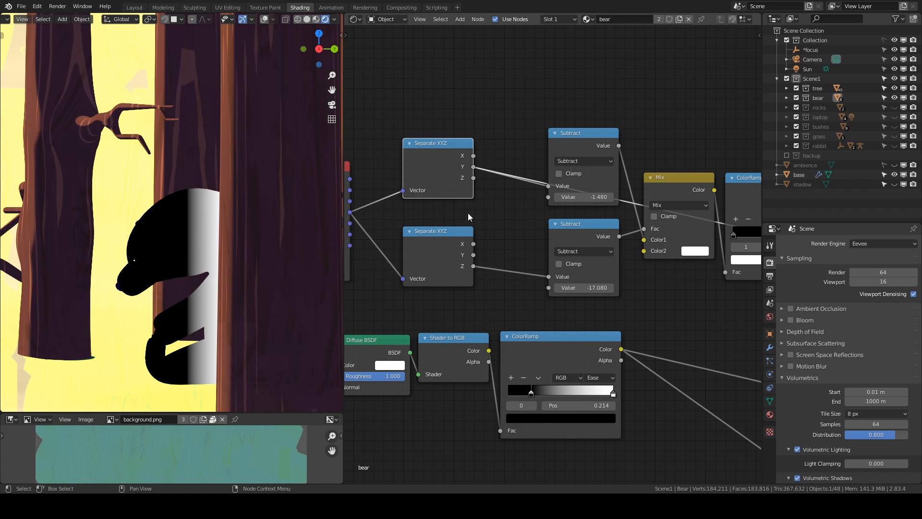
left_click(576, 145, "ctrl+shift")
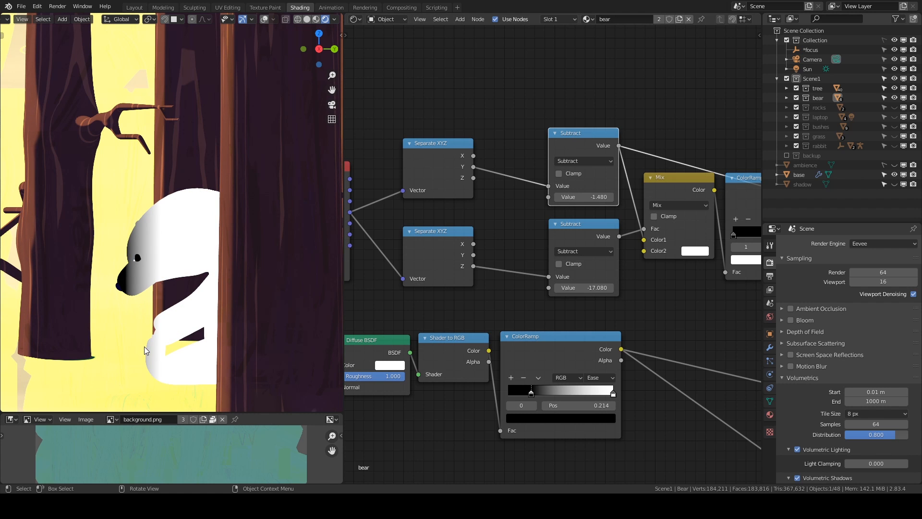
Step: Enlarge the image editor area and turn it into a second 3D viewport showing the rendered bear through the camera
left_click_drag(76, 411, 75, 240)
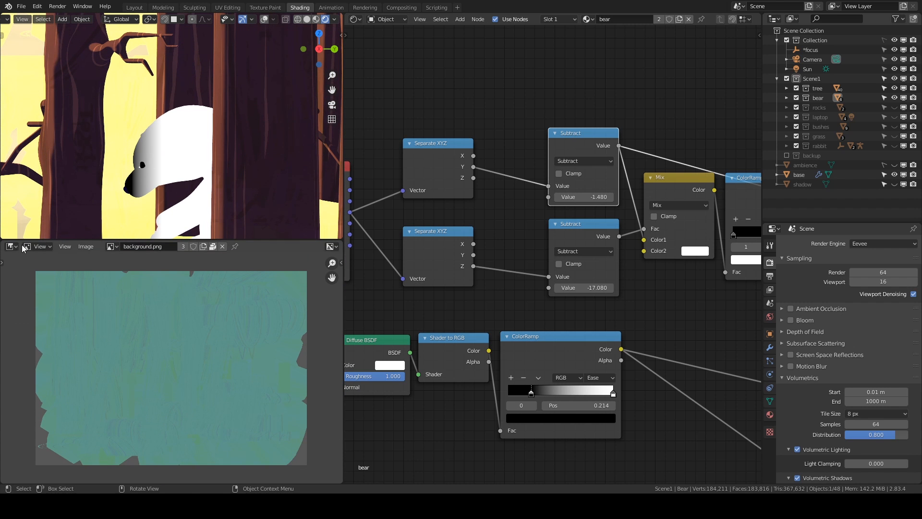
left_click(10, 246)
left_click(25, 284)
scroll(178, 390, "down", 5)
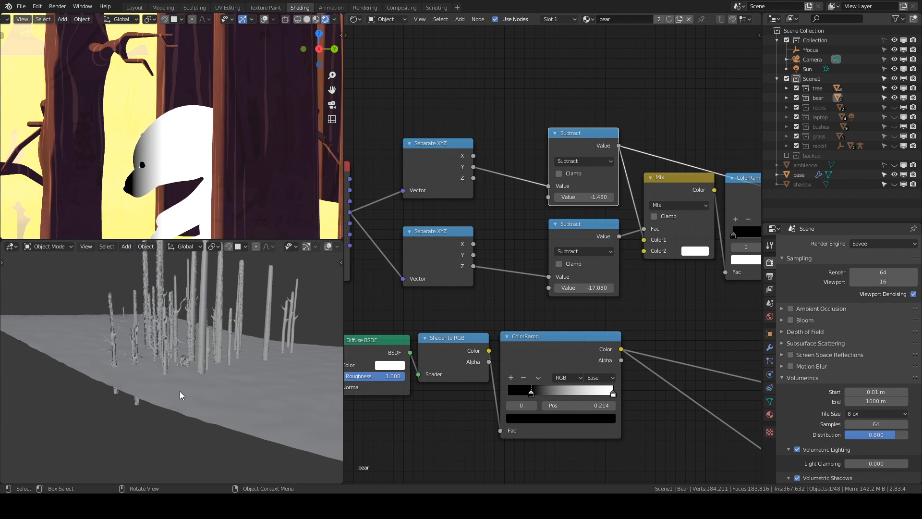
key("KP_0")
scroll(200, 387, "up", 4)
scroll(200, 386, "up", 2)
scroll(192, 246, "down", 4)
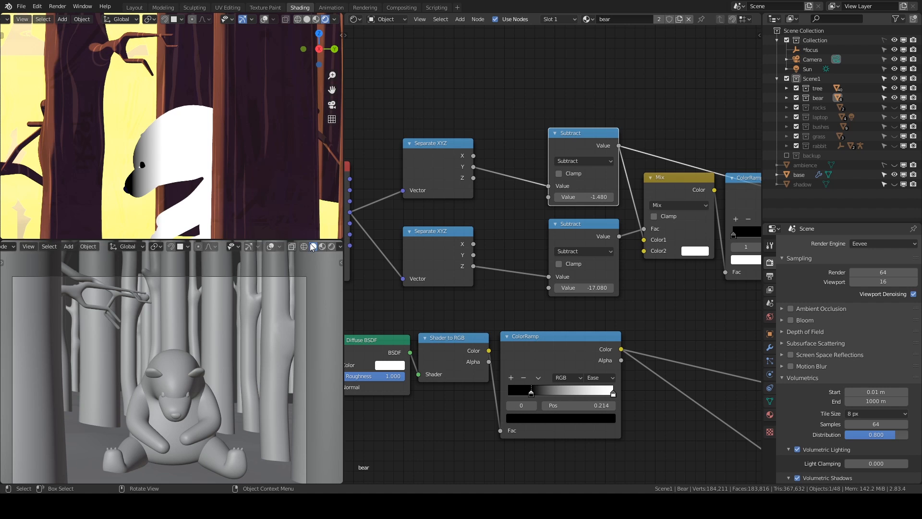
left_click(325, 247)
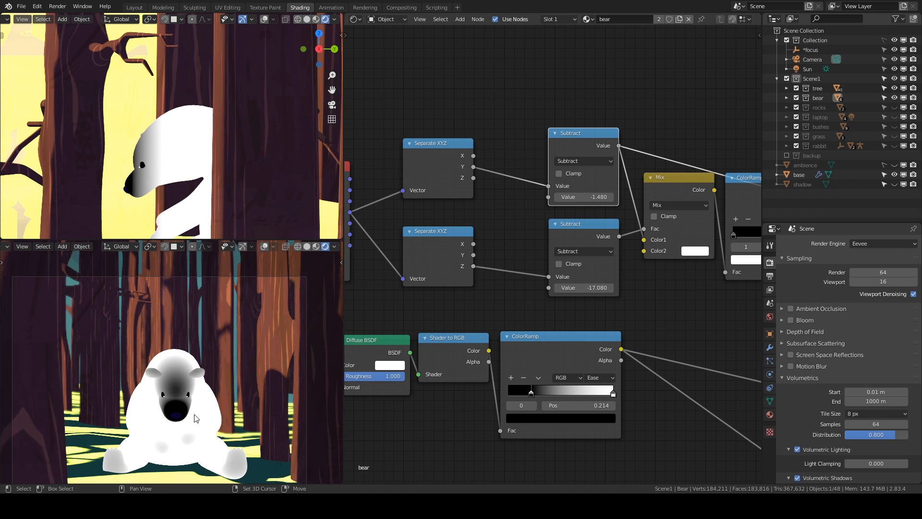
middle_click_drag(194, 414, 186, 393, "shift")
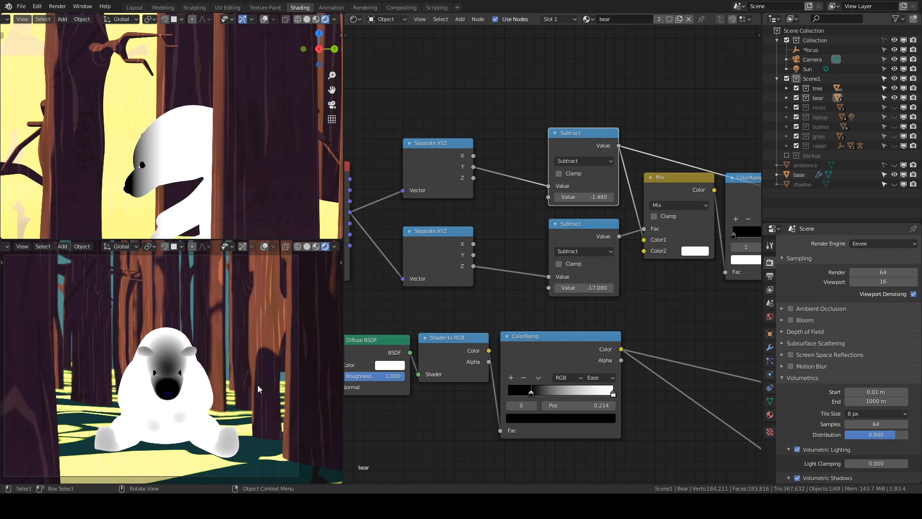
Step: Preview the lower Separate XYZ node's Z output and the Subtract node it feeds on the bear
left_click_drag(448, 243, 442, 235)
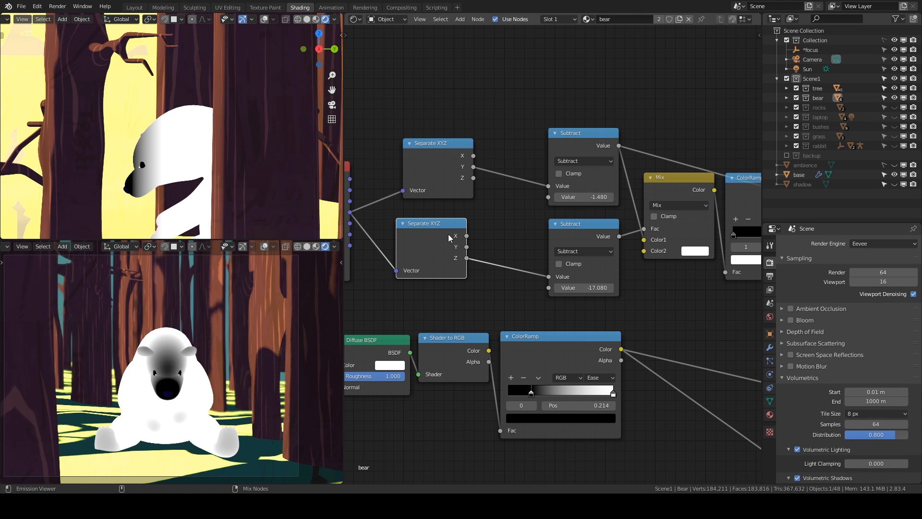
left_click(448, 235, "ctrl+shift")
left_click(448, 235, "ctrl+shift")
left_click(448, 235, "ctrl+shift")
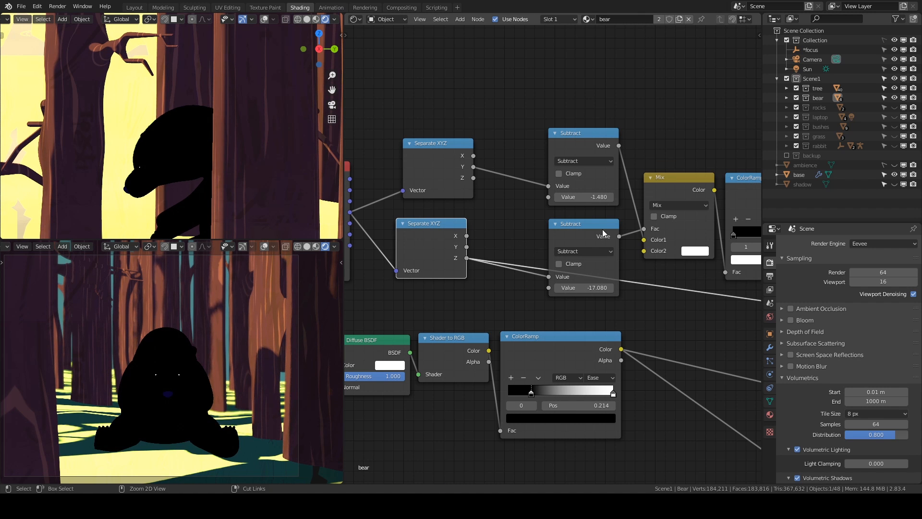
left_click(586, 234, "ctrl+shift")
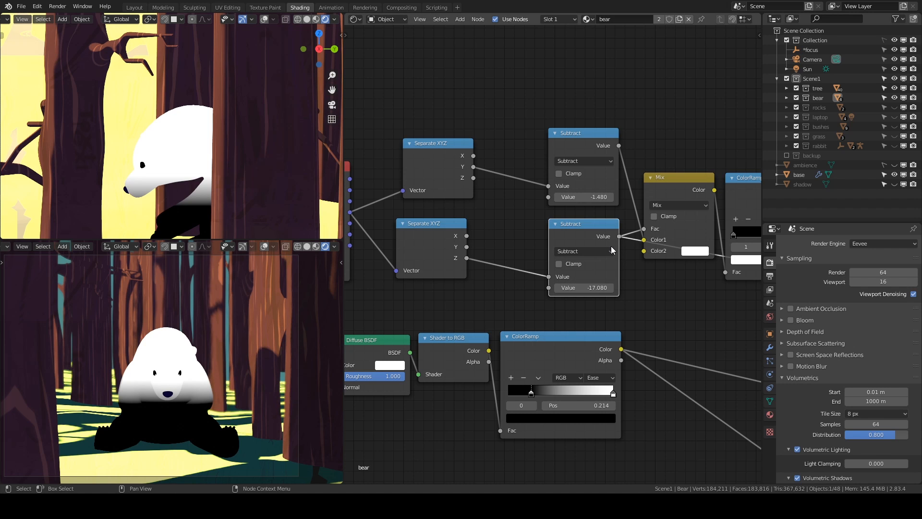
Step: Preview the Mix node combining both Subtract gradients, followed by its constant ColorRamp, on the bear
middle_click_drag(654, 291, 615, 304)
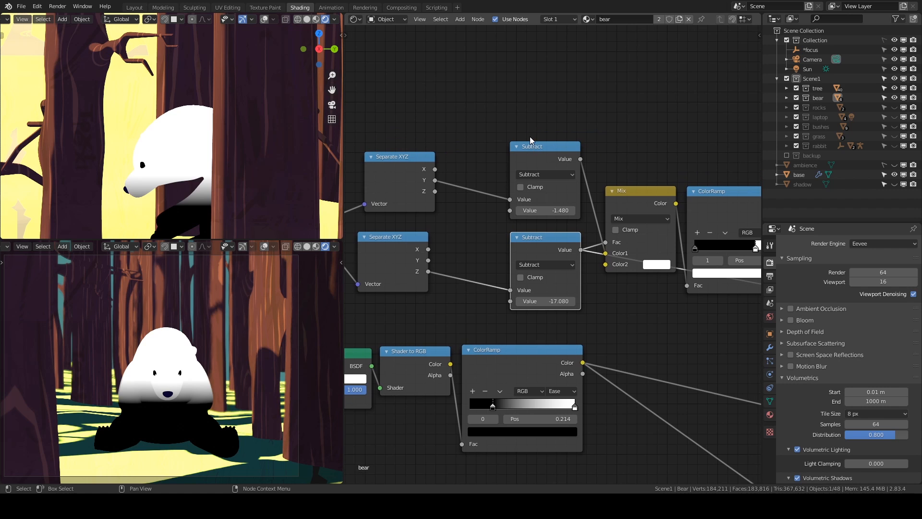
left_click(645, 198, "ctrl+shift")
middle_click_drag(646, 198, 642, 199)
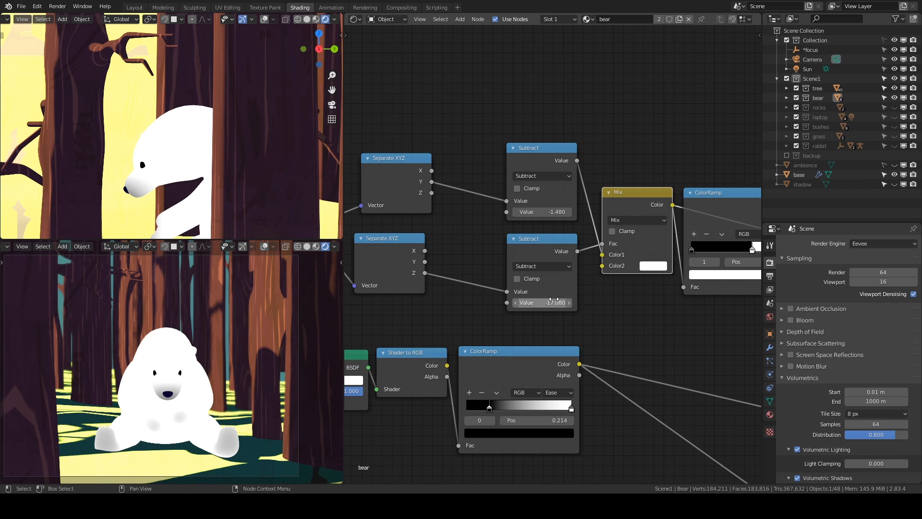
middle_click_drag(680, 312, 537, 319)
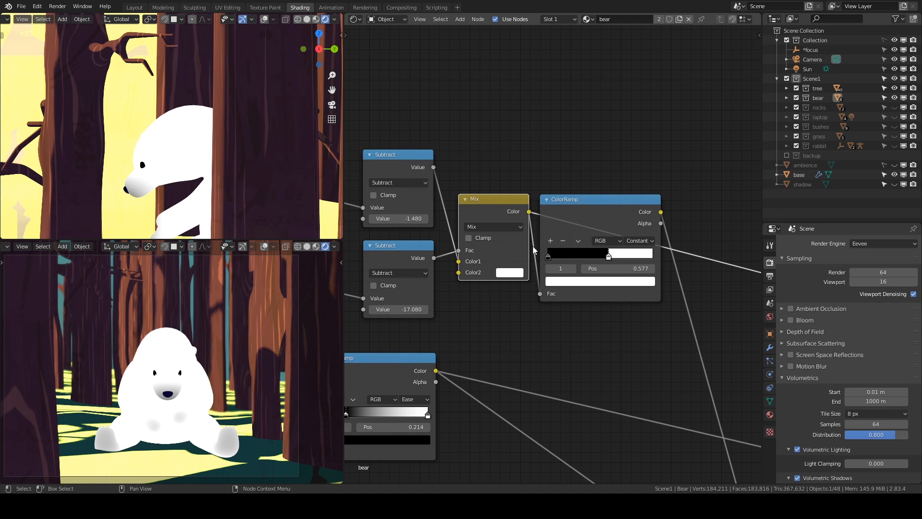
left_click(635, 206, "ctrl+shift")
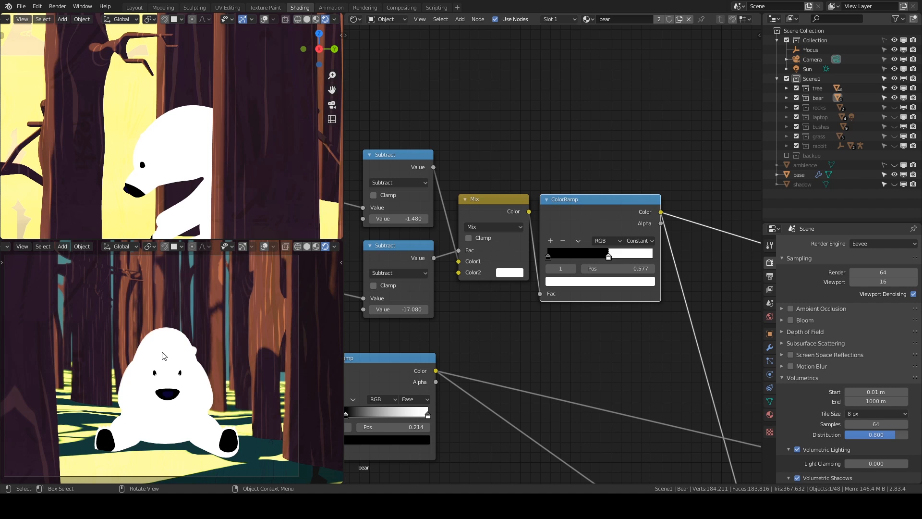
Step: Preview the texturetree.png image texture on the bear and examine it close up in the camera view
scroll(601, 347, "down", 1)
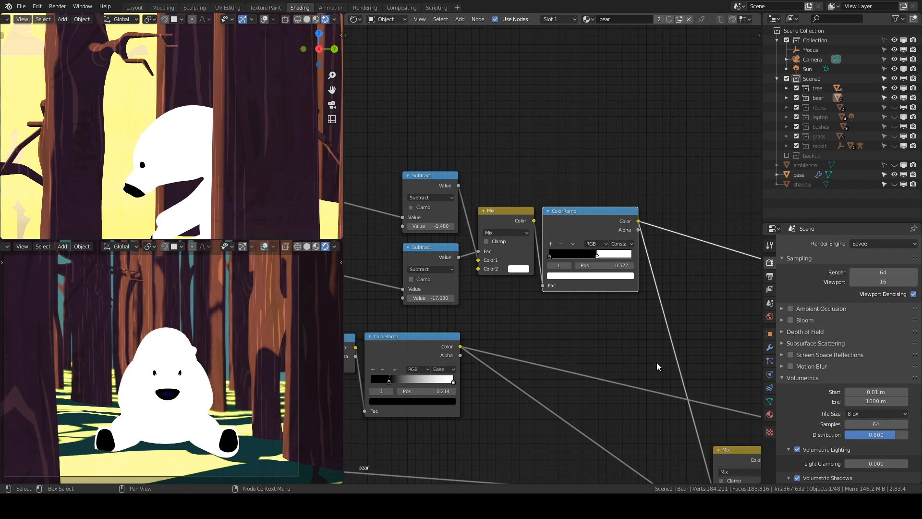
scroll(650, 356, "down", 1)
middle_click_drag(506, 422, 608, 327)
scroll(498, 306, "down", 3)
scroll(596, 364, "up", 4)
middle_click_drag(562, 357, 669, 244)
scroll(549, 283, "up", 2)
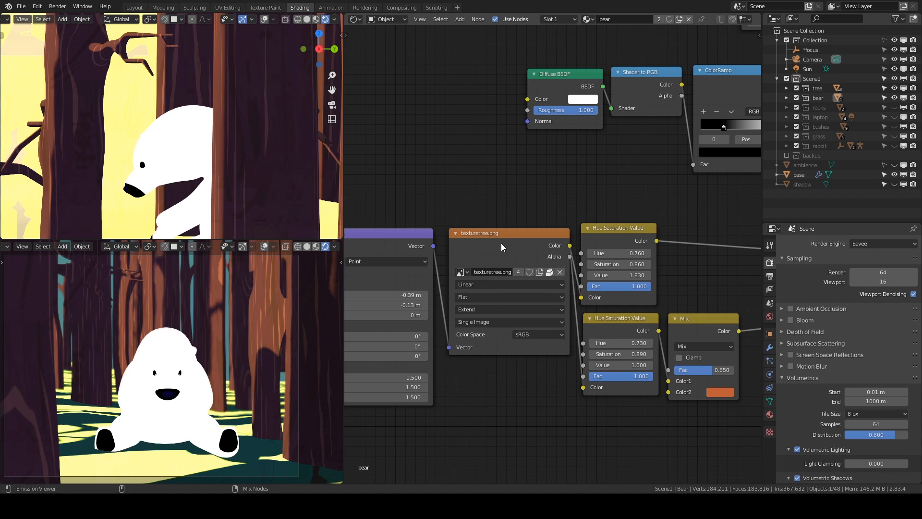
left_click(500, 243, "ctrl+shift")
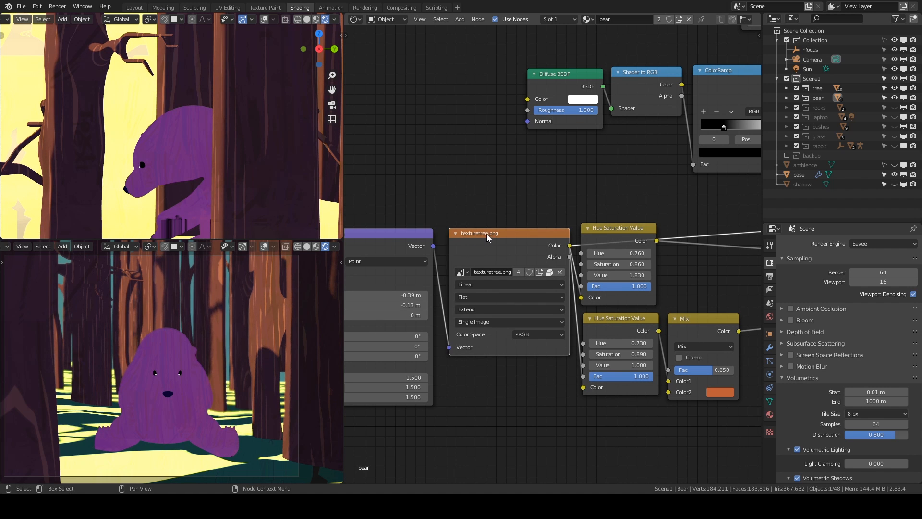
scroll(206, 387, "up", 5)
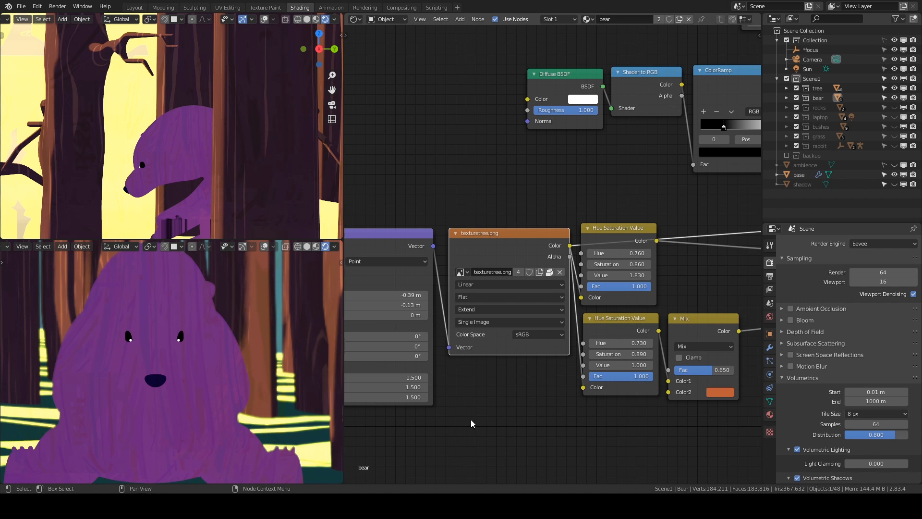
Step: Move the Texture Coordinate node away from the Mapping node to expose its Window link, and show the whole bear in the camera view
middle_click_drag(471, 422, 607, 412)
left_click_drag(425, 256, 390, 254)
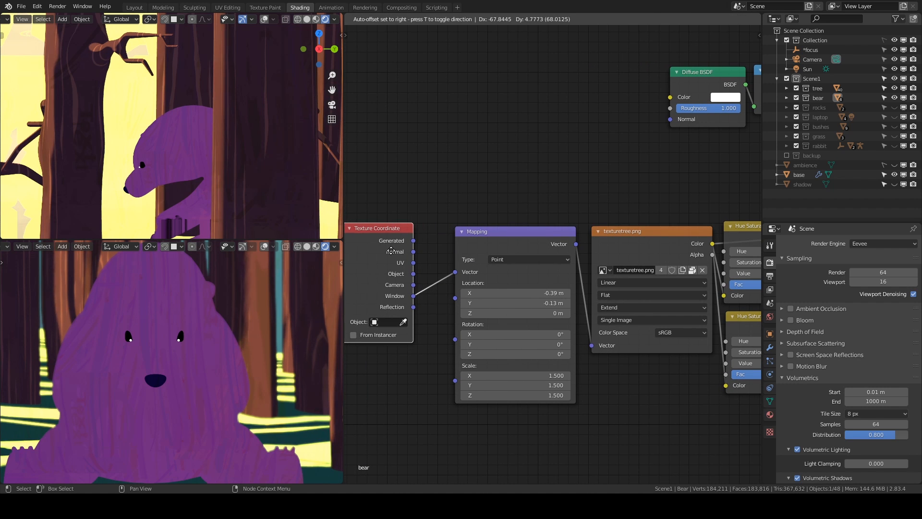
scroll(196, 351, "down", 2)
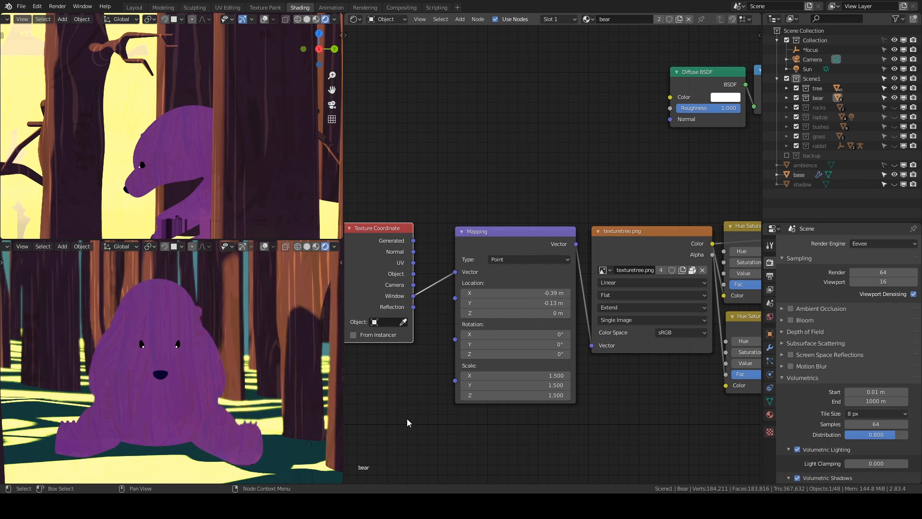
scroll(244, 367, "down", 1)
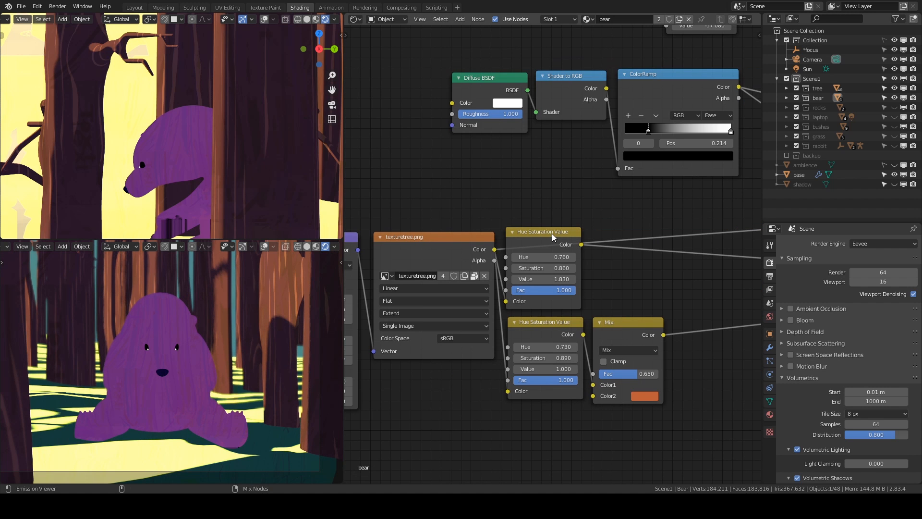
Step: Preview the upper Hue Saturation Value node, followed by the Mix node with the orange Color2, on the bear
left_click(552, 234, "ctrl+shift")
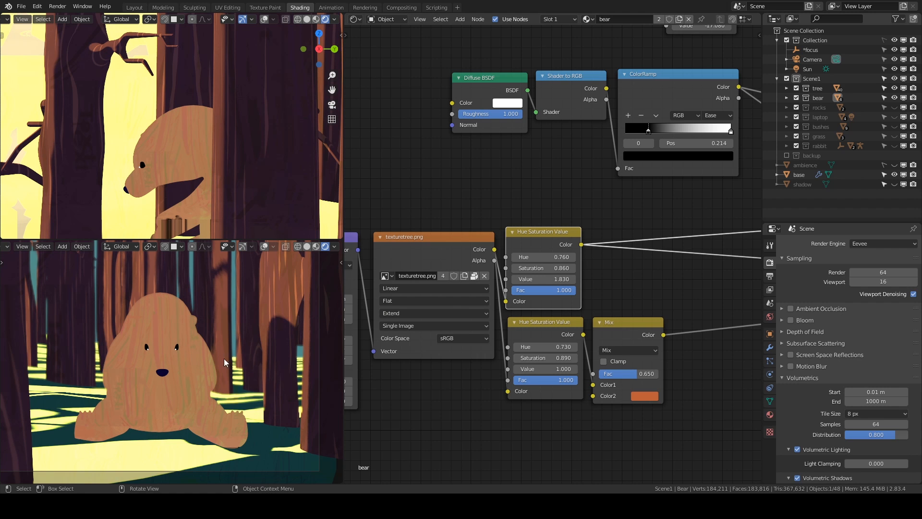
scroll(605, 422, "down", 2, "ctrl")
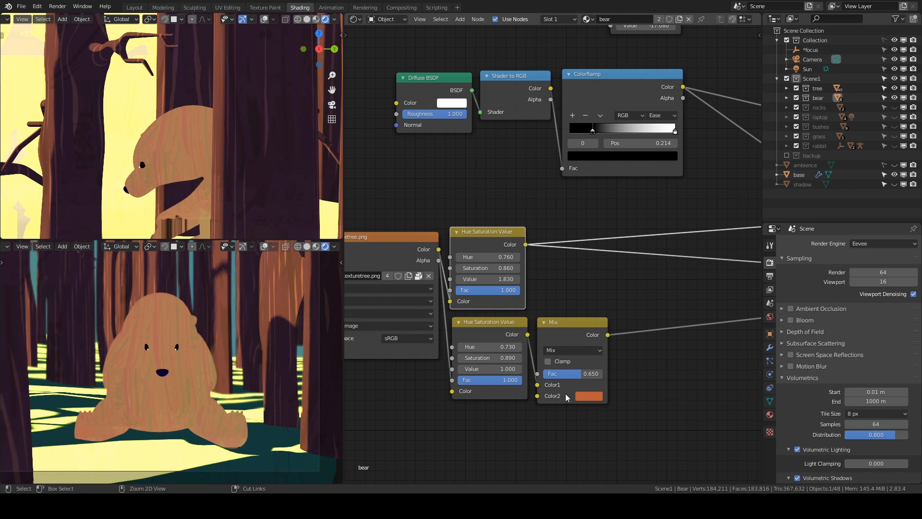
left_click(589, 338, "ctrl+shift")
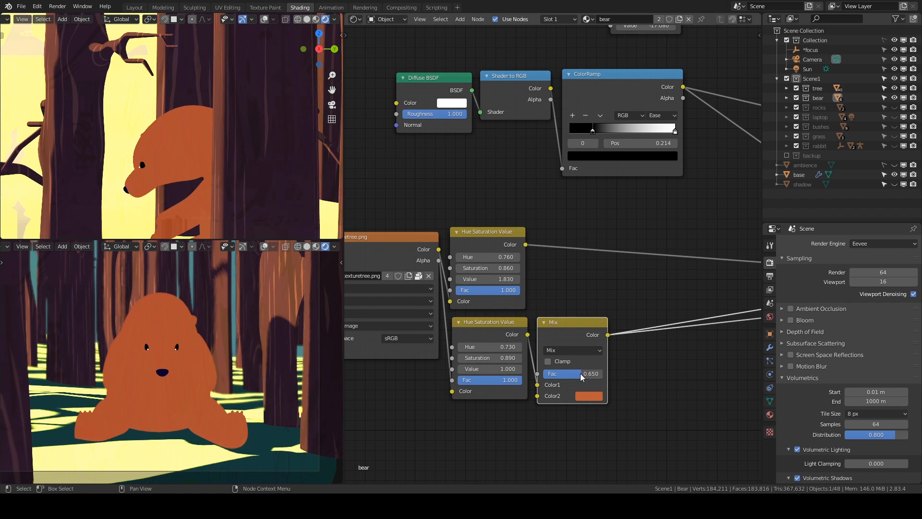
Step: Preview the Mix node that blends both fur colors using the constant ColorRamp as its factor on the bear
scroll(558, 346, "down", 4, "ctrl")
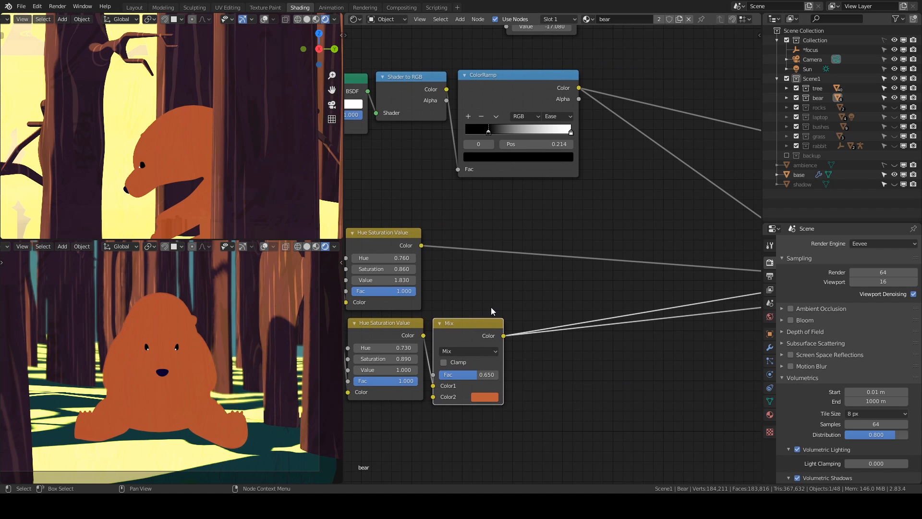
scroll(430, 259, "down", 2)
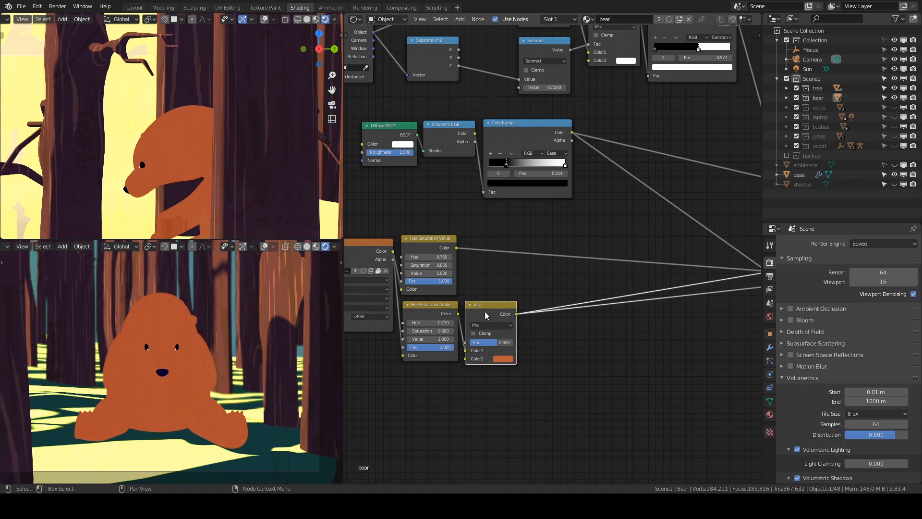
middle_click_drag(672, 339, 521, 424)
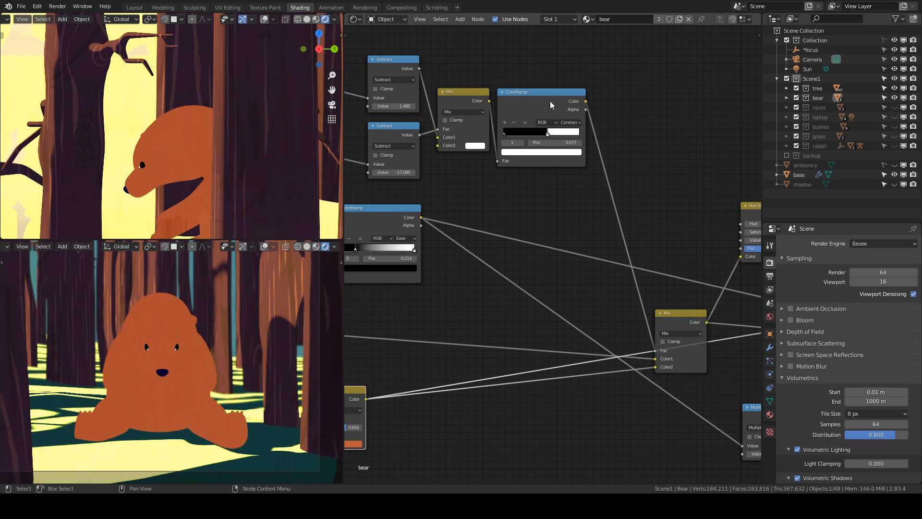
left_click(689, 322, "ctrl+shift")
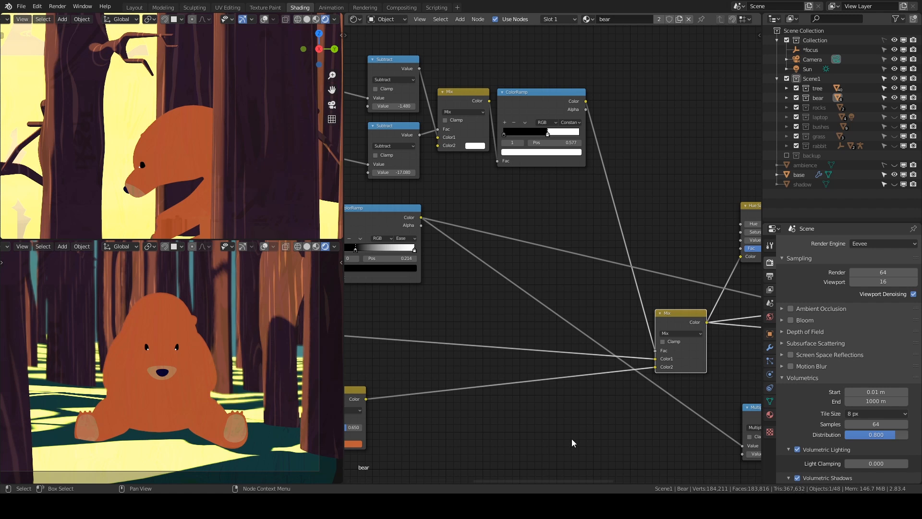
Step: Preview the outputs of the Diffuse BSDF, Shader to RGB and connected ColorRamp nodes in turn on the bear material
middle_click_drag(571, 435, 470, 408)
scroll(484, 381, "down", 2)
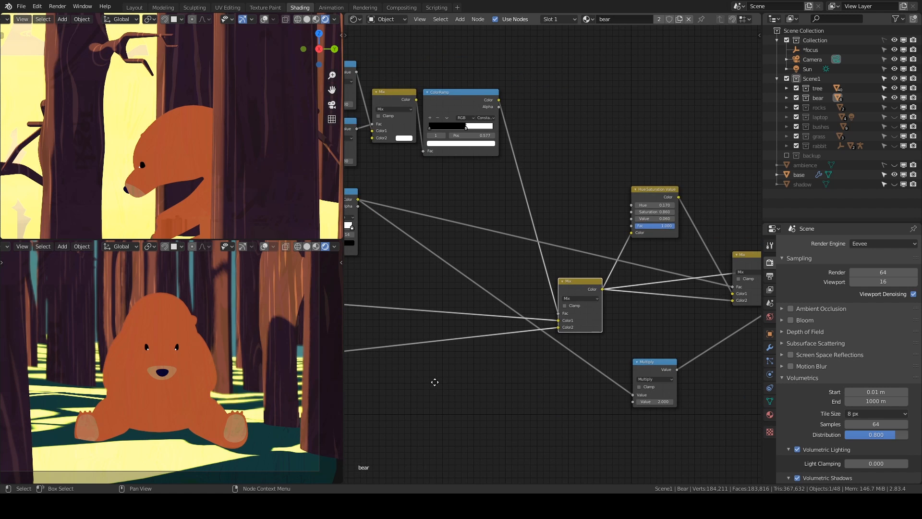
middle_click_drag(433, 379, 607, 413)
middle_click_drag(528, 299, 592, 323)
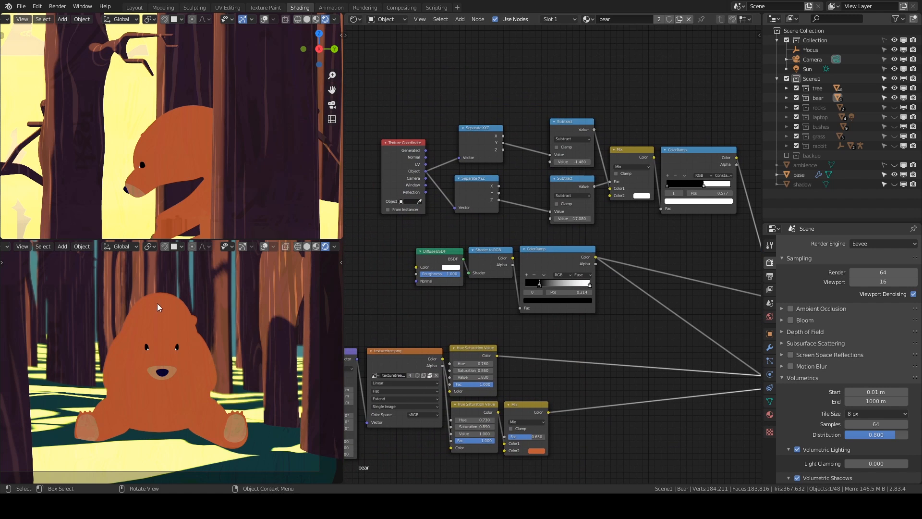
scroll(440, 329, "up", 1)
scroll(439, 328, "up", 1)
middle_click_drag(439, 329, 497, 340)
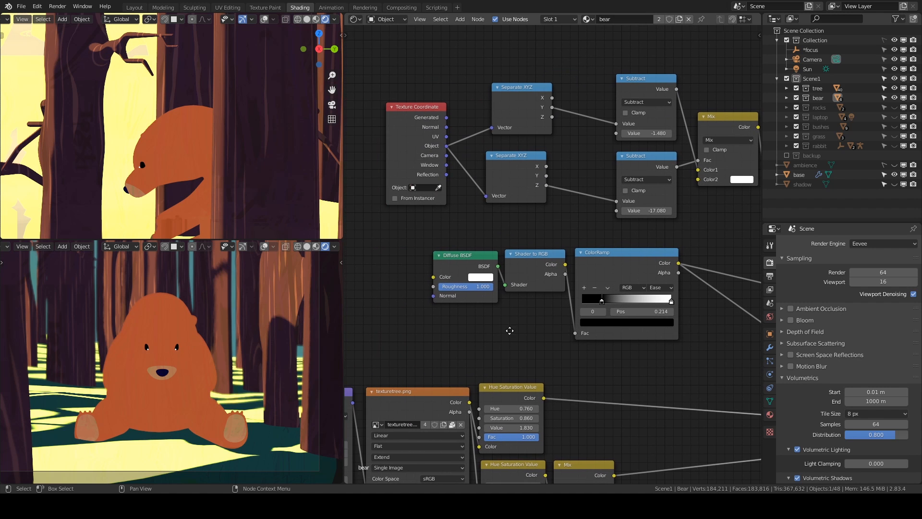
left_click(457, 275, "ctrl+shift")
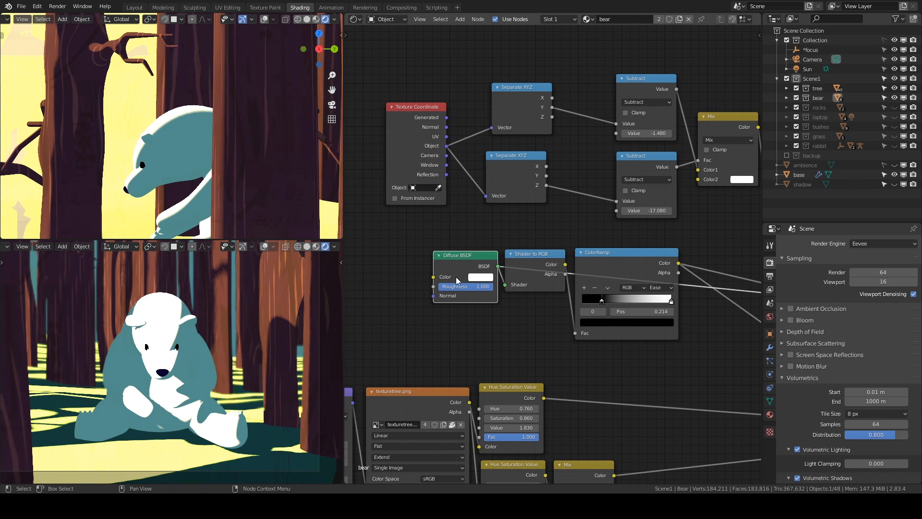
left_click(543, 259, "ctrl+shift")
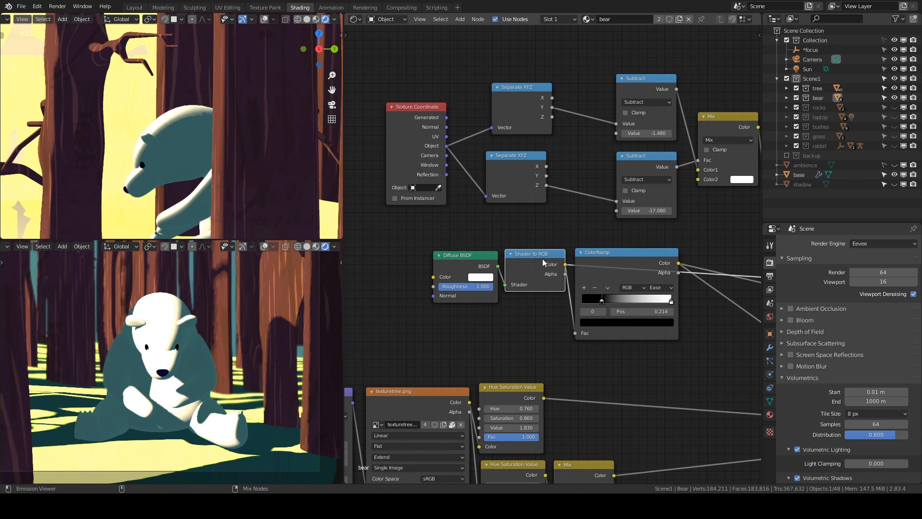
left_click(646, 256, "ctrl+shift")
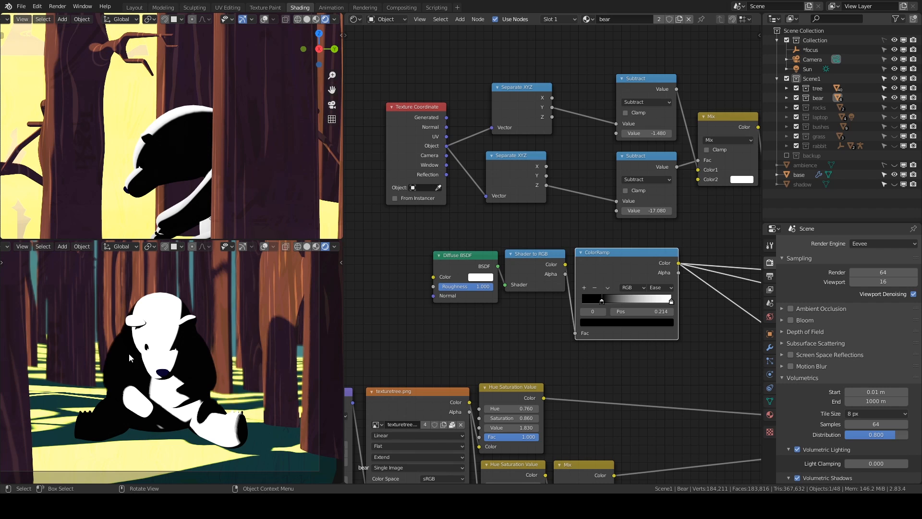
Step: Preview the Mix node that combines the bear's texture colours, and the Hue Saturation Value node it feeds
scroll(663, 376, "down", 1)
middle_click_drag(663, 377, 517, 301)
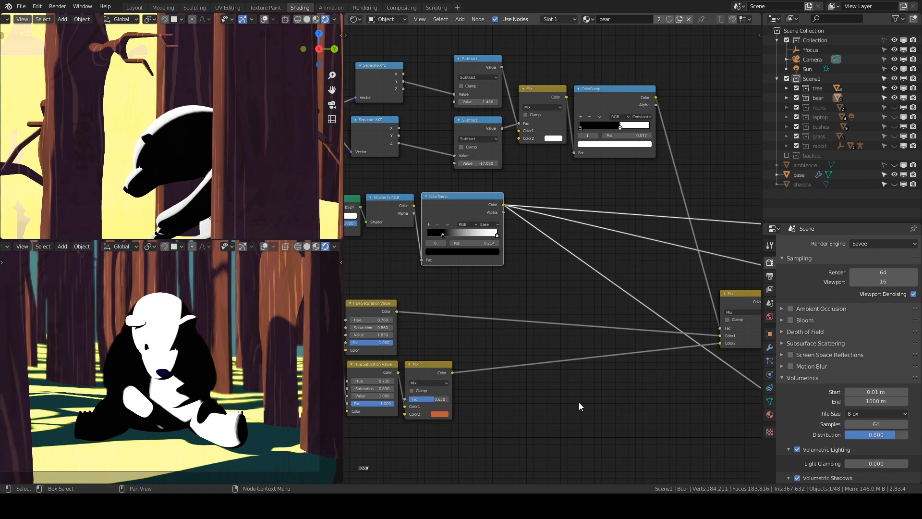
scroll(582, 406, "down", 2)
middle_click_drag(654, 420, 467, 369)
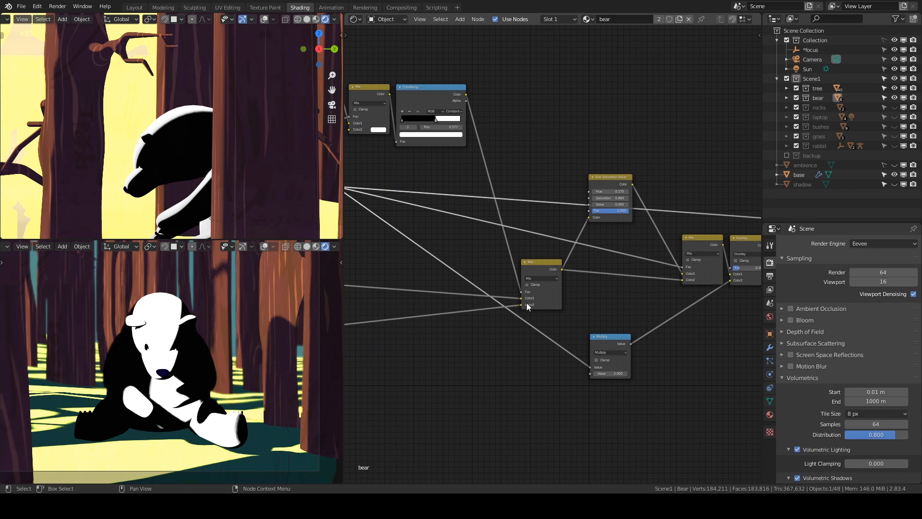
left_click(537, 266, "ctrl+shift")
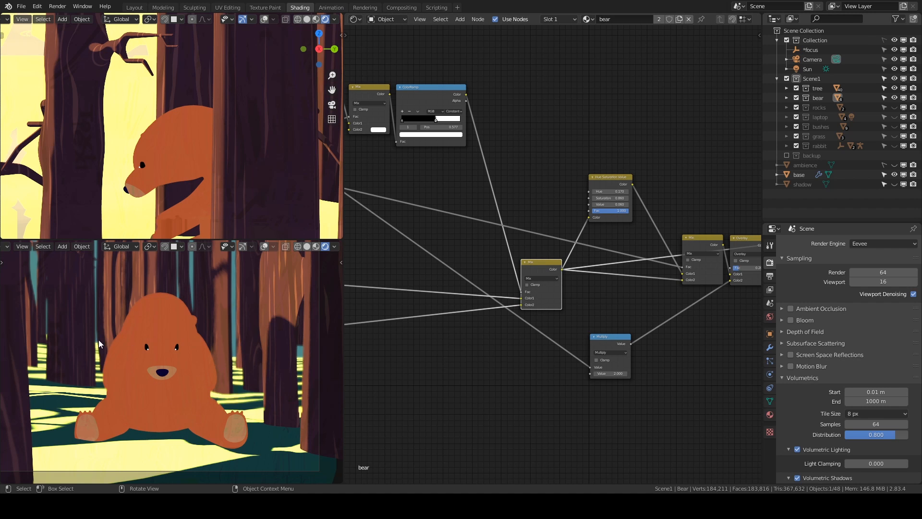
left_click(615, 177, "ctrl+shift")
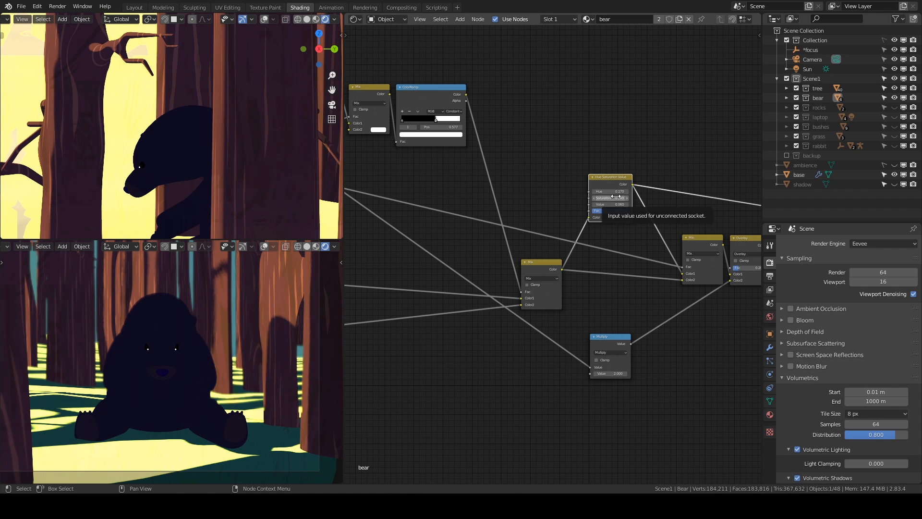
middle_click_drag(671, 197, 636, 239)
scroll(629, 276, "up", 4)
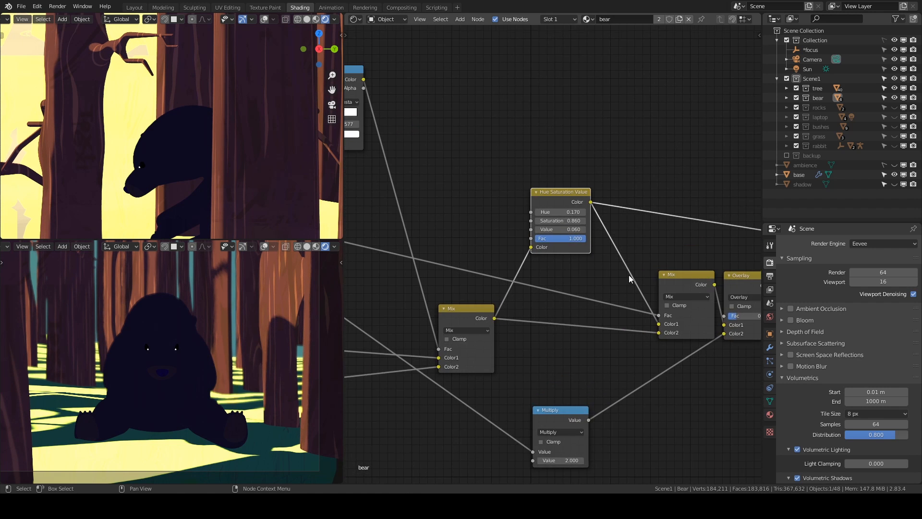
Step: Preview the Multiply node and the shading ColorRamp that feeds it on the bear
middle_click_drag(677, 312, 609, 257)
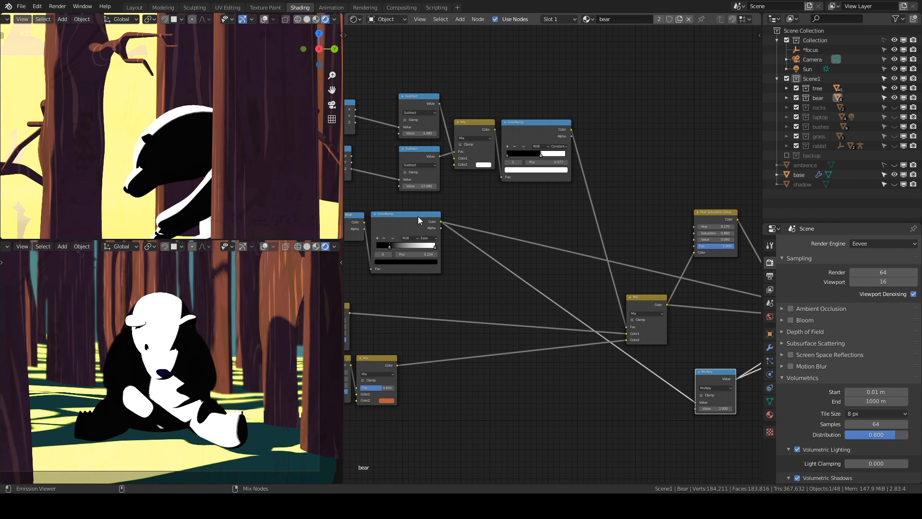
left_click(418, 216)
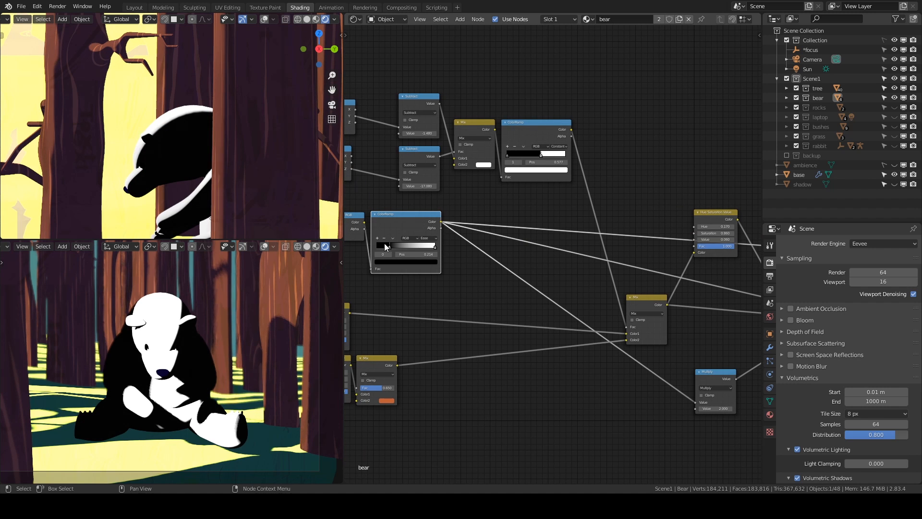
middle_click_drag(634, 417, 428, 408)
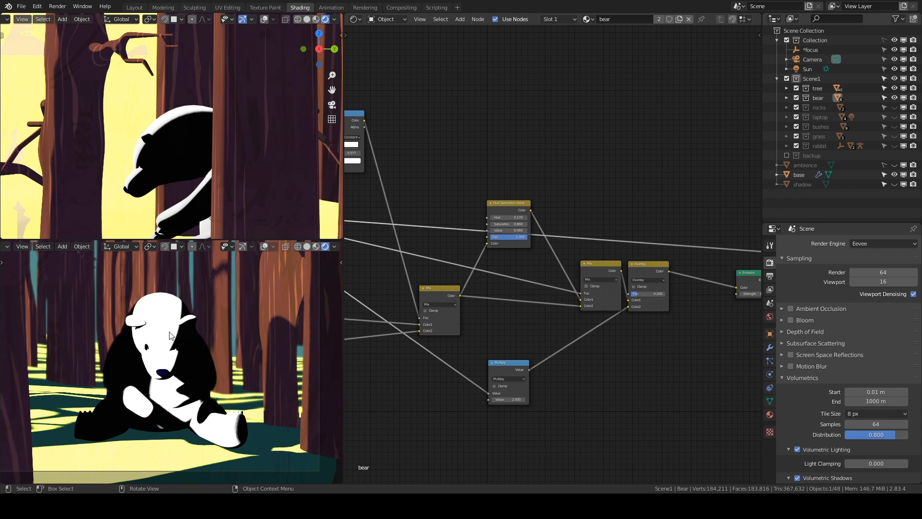
Step: Preview the Overlay node and the Mix node before it, and examine how the Multiply node feeds the overlay
middle_click_drag(641, 375, 606, 422)
left_click(615, 322, "ctrl+shift")
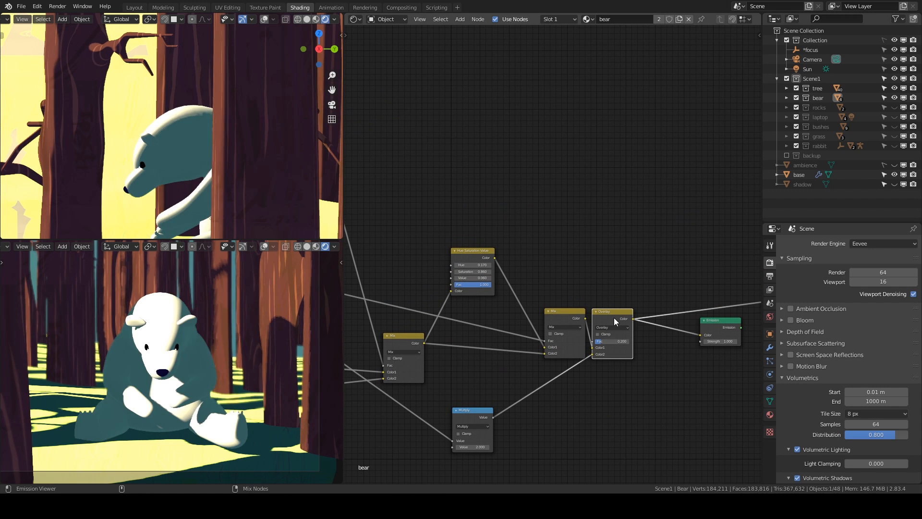
scroll(514, 368, "up", 1)
scroll(516, 371, "up", 3)
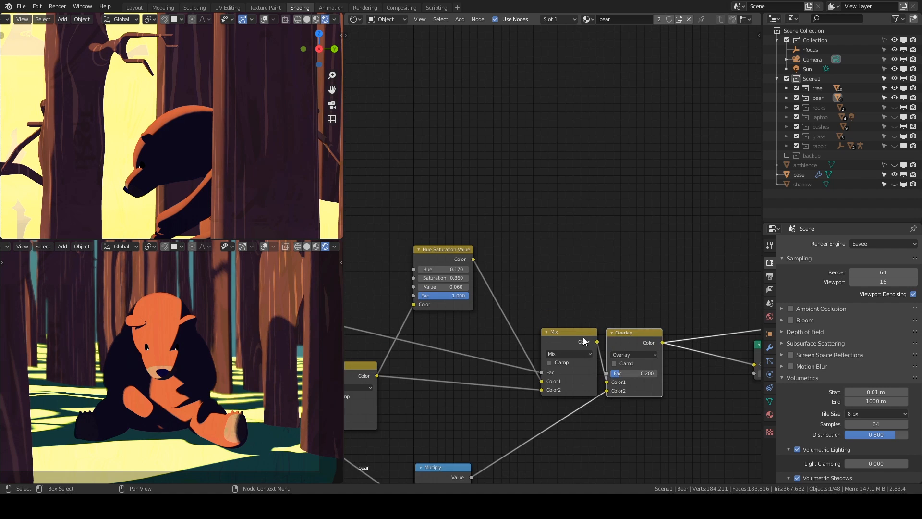
middle_click_drag(584, 329, 590, 204)
middle_click_drag(537, 385, 574, 325)
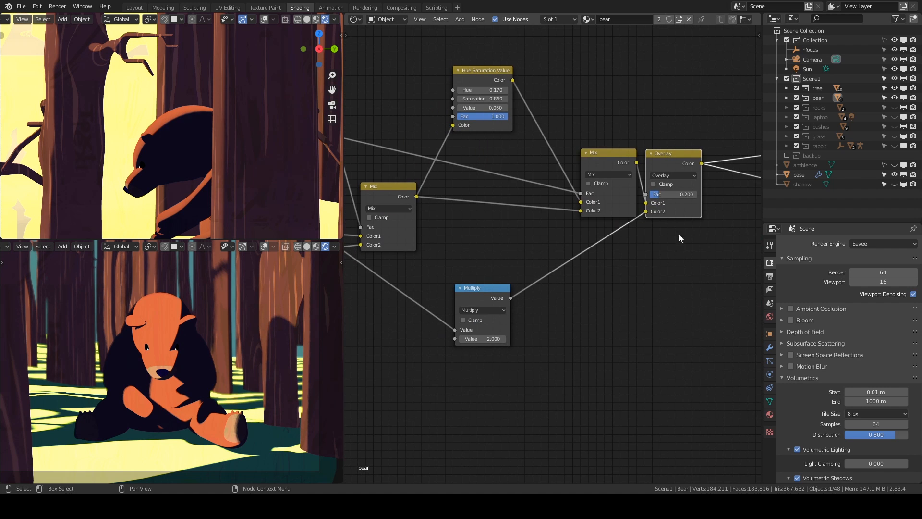
scroll(486, 359, "up", 2)
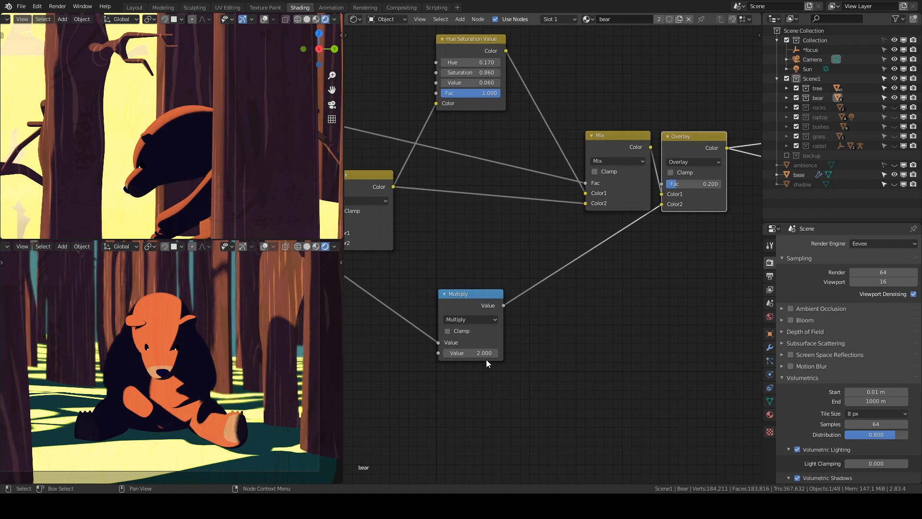
middle_click_drag(561, 339, 561, 344)
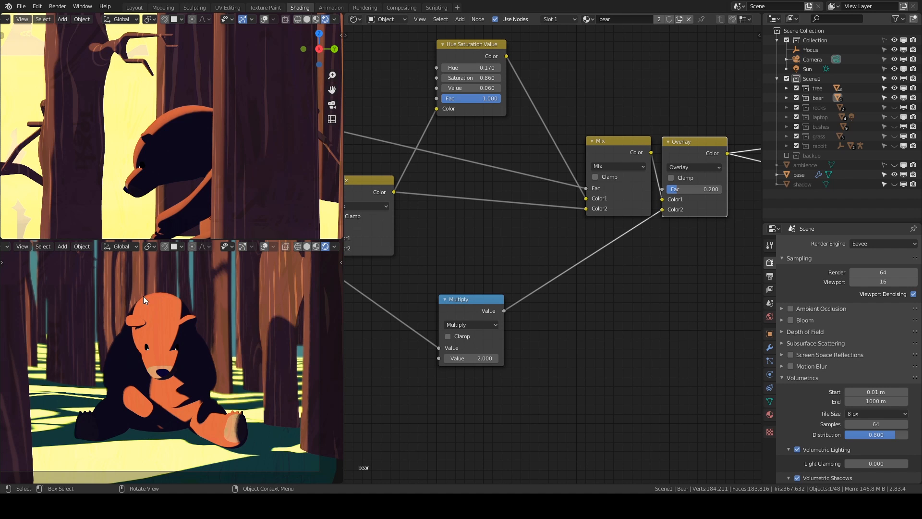
Step: Examine the Glare and RGB Curves nodes in the compositor, check the Layout workspace, and return to the bear's shader nodes
left_click(402, 8)
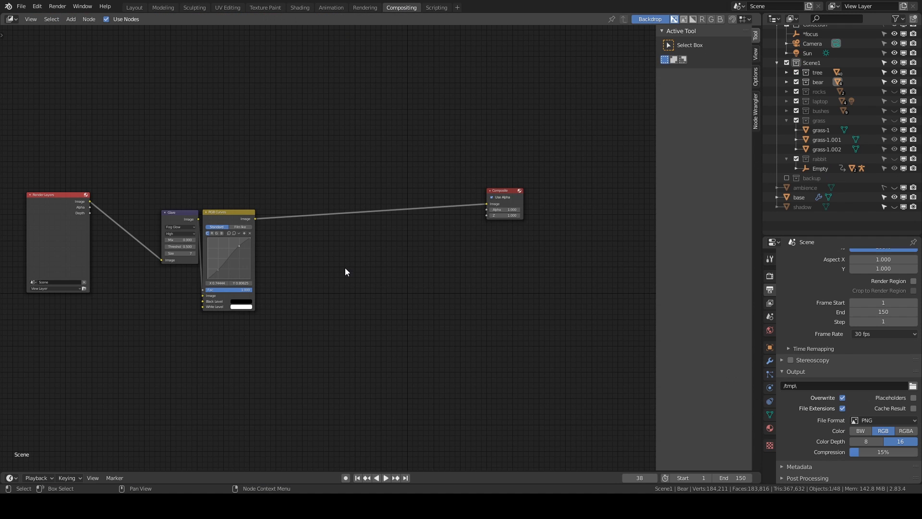
scroll(302, 306, "up", 5)
middle_click_drag(212, 215, 403, 212)
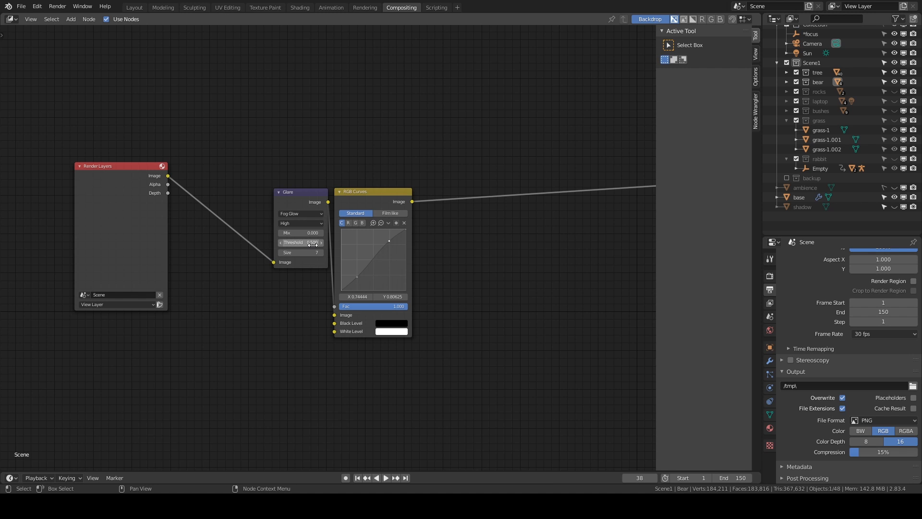
left_click(134, 8)
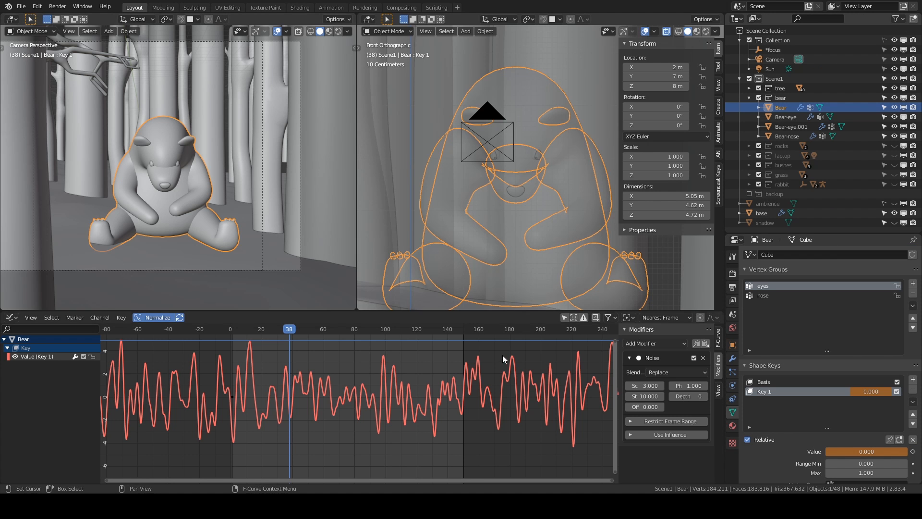
left_click(300, 7)
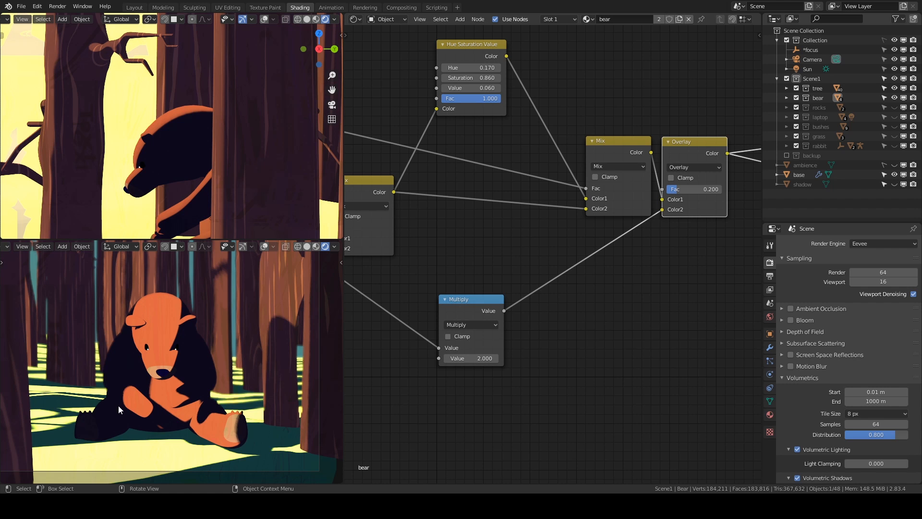
Step: Connect the Emission shader directly to the Material Output surface and view the bear's face up close
scroll(601, 374, "down", 3)
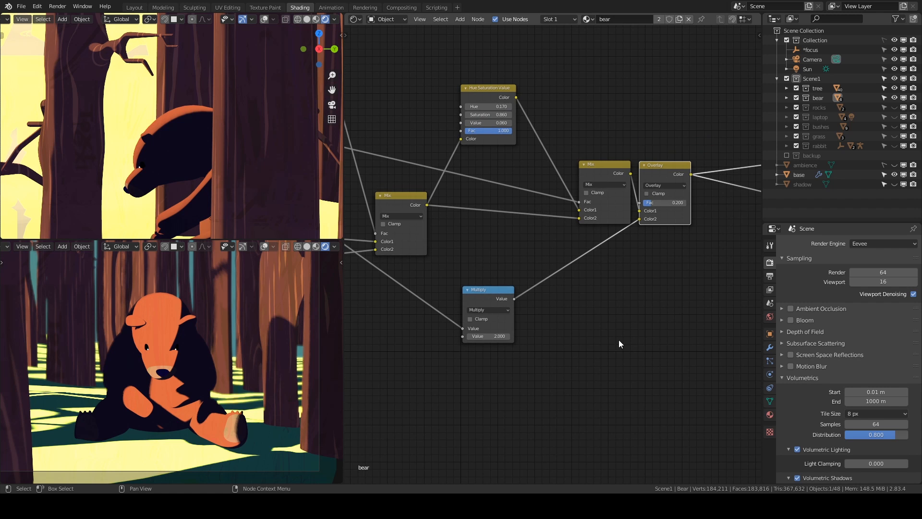
middle_click_drag(681, 300, 478, 404)
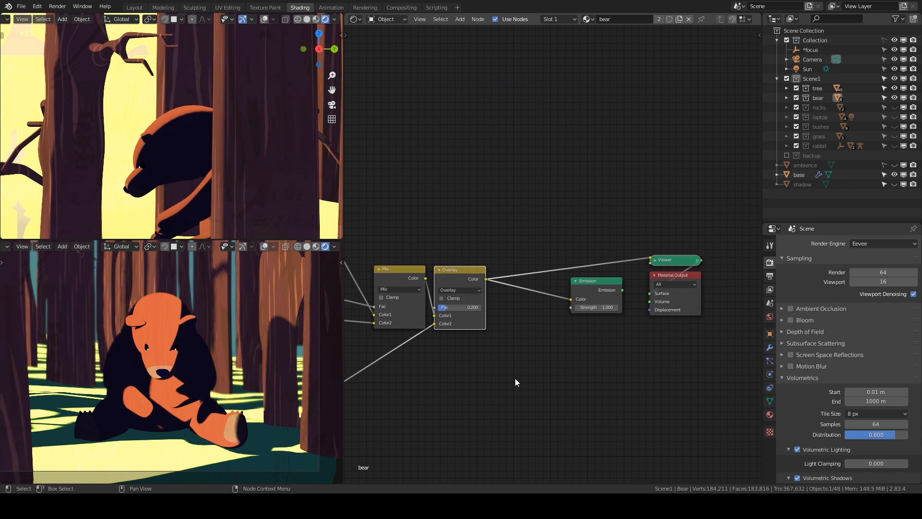
left_click(606, 288, "ctrl+shift")
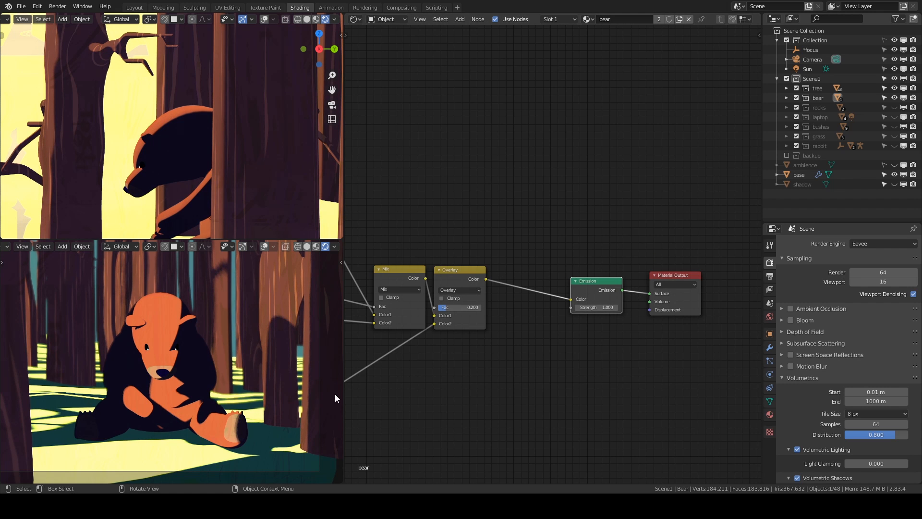
scroll(158, 376, "up", 5)
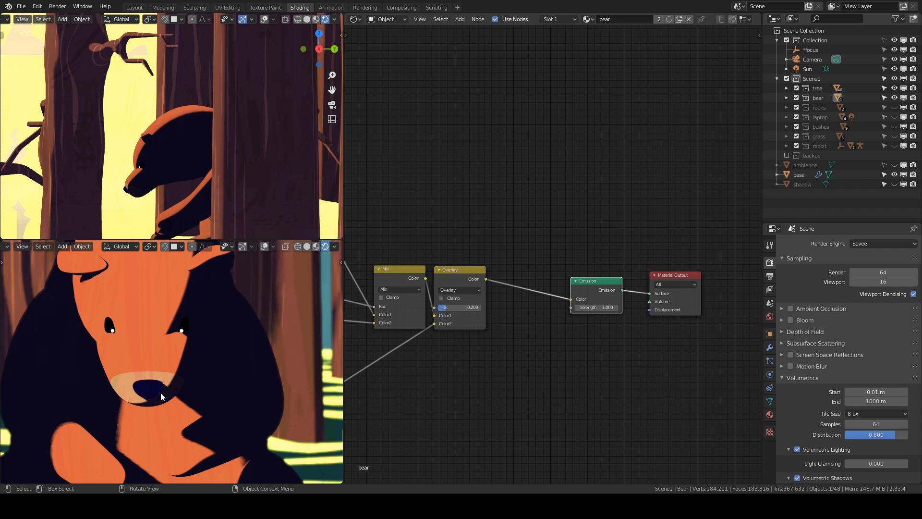
scroll(538, 269, "down", 1)
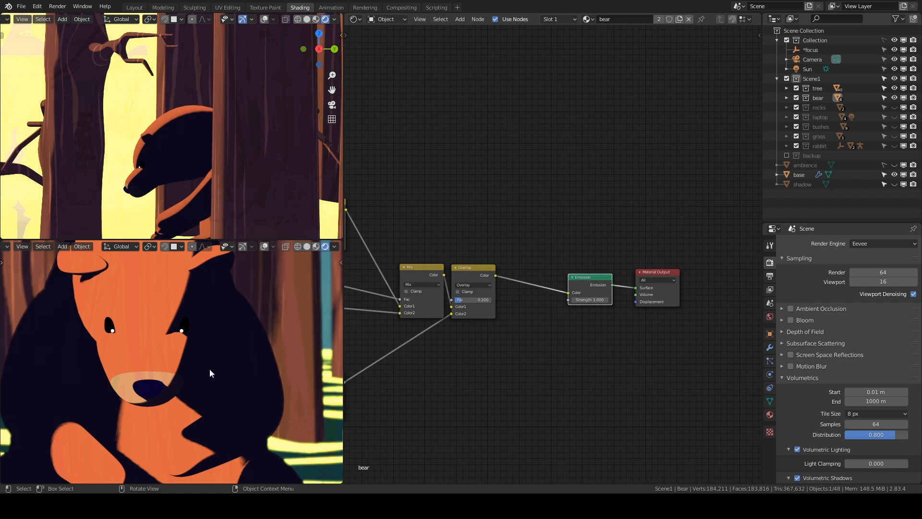
scroll(624, 361, "down", 2)
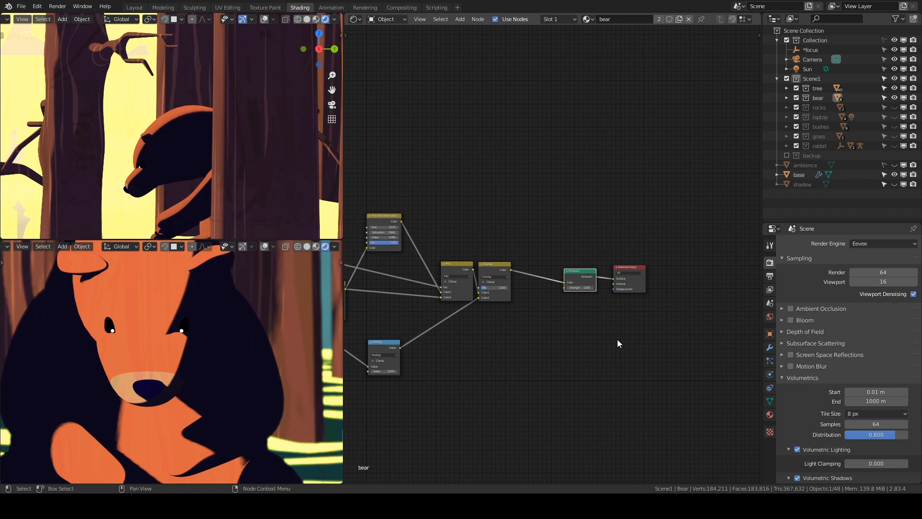
Step: Unhide the rocks collection in the Layout workspace, expand it and select the rock-big object
left_click(134, 8)
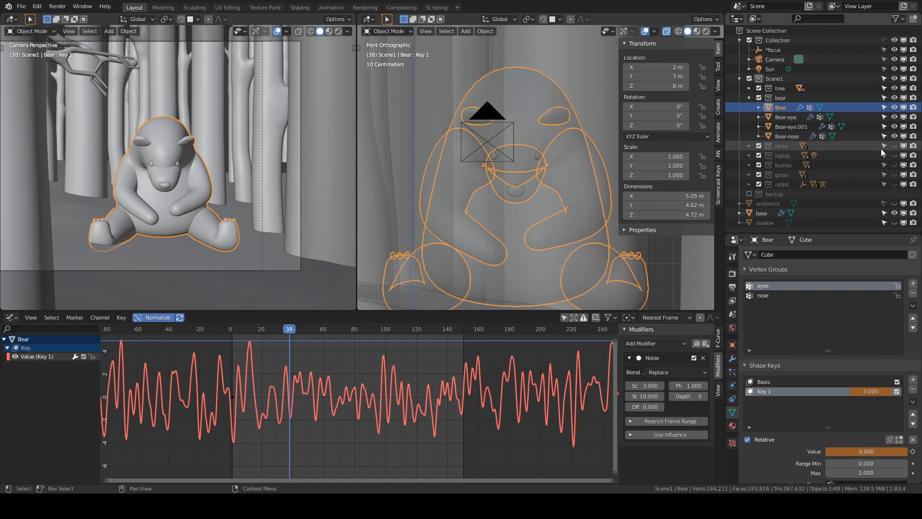
left_click(894, 146)
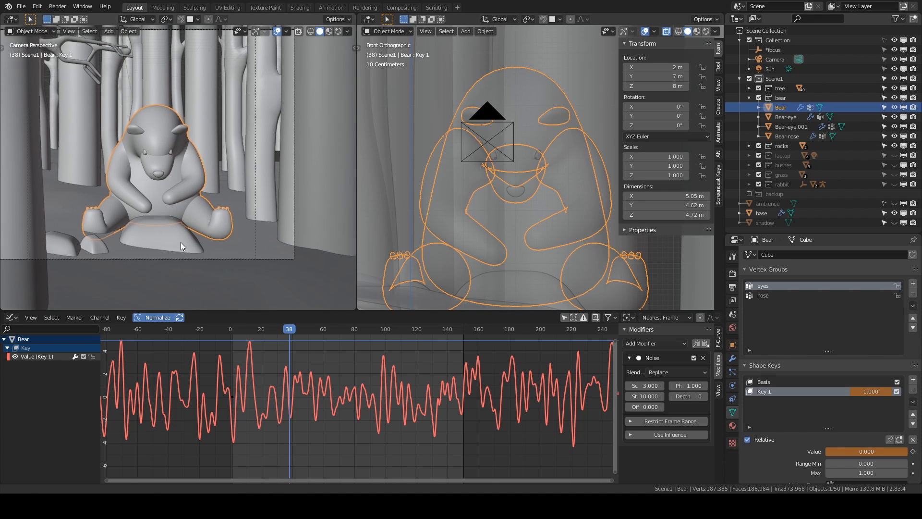
left_click(750, 146)
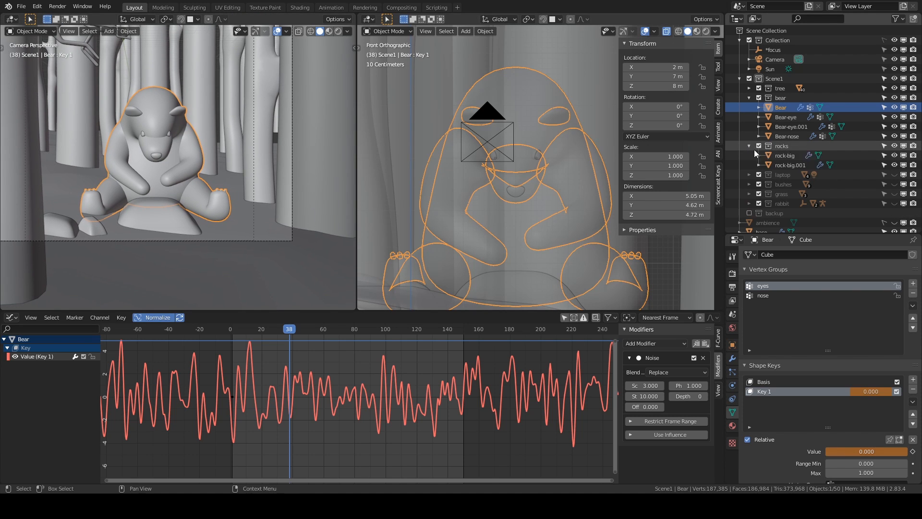
left_click(780, 155)
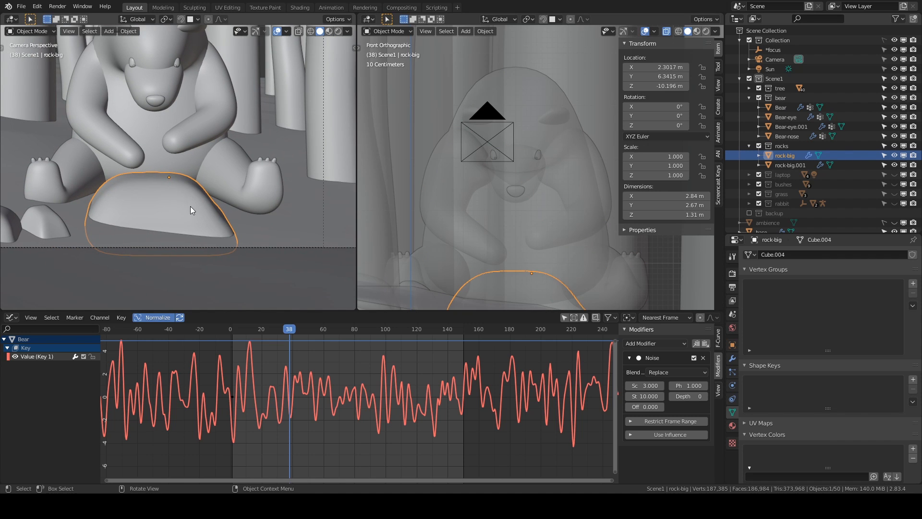
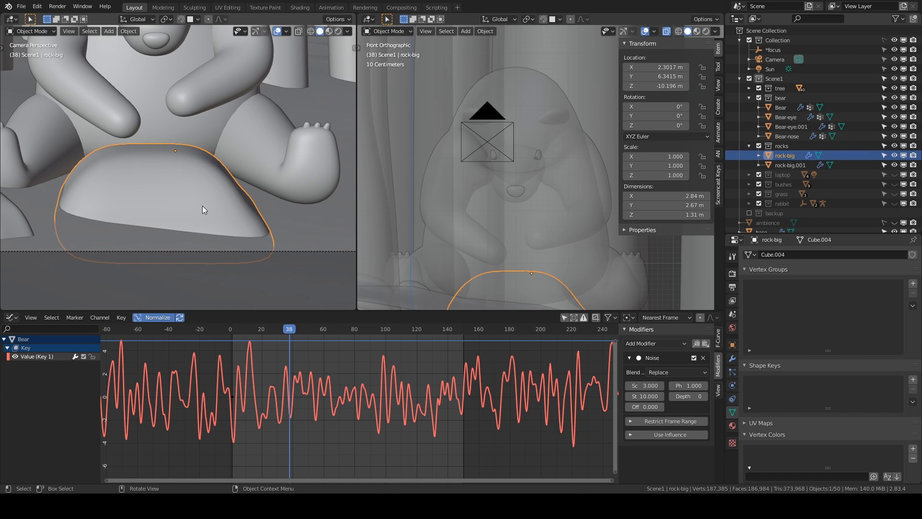
Step: Open the rock-big mesh in Edit Mode and examine its geometry in front orthographic view
middle_click_drag(526, 230, 512, 212, "shift")
key("Tab")
key("KP_1")
scroll(510, 211, "up", 4)
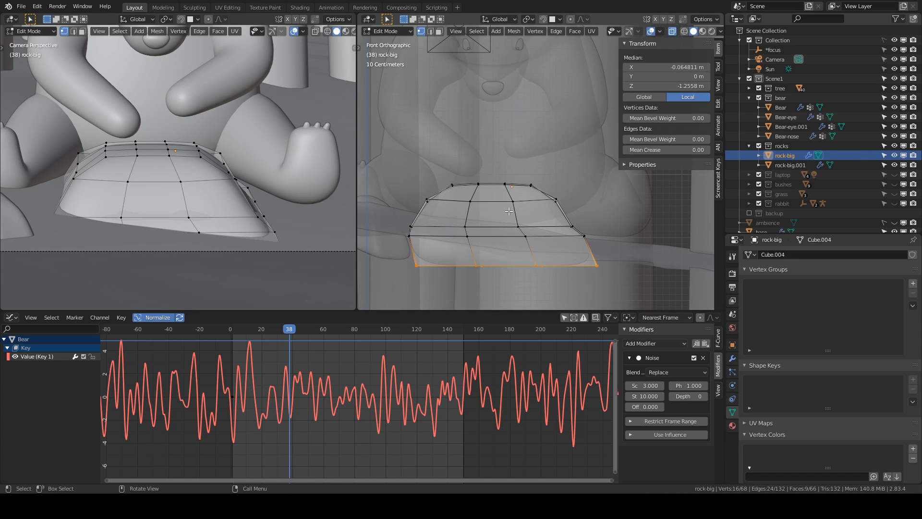
Step: Leave Edit Mode, check the Subdivision modifiers of rock-big and rock-big.001, and collapse the rocks collection
key("Tab")
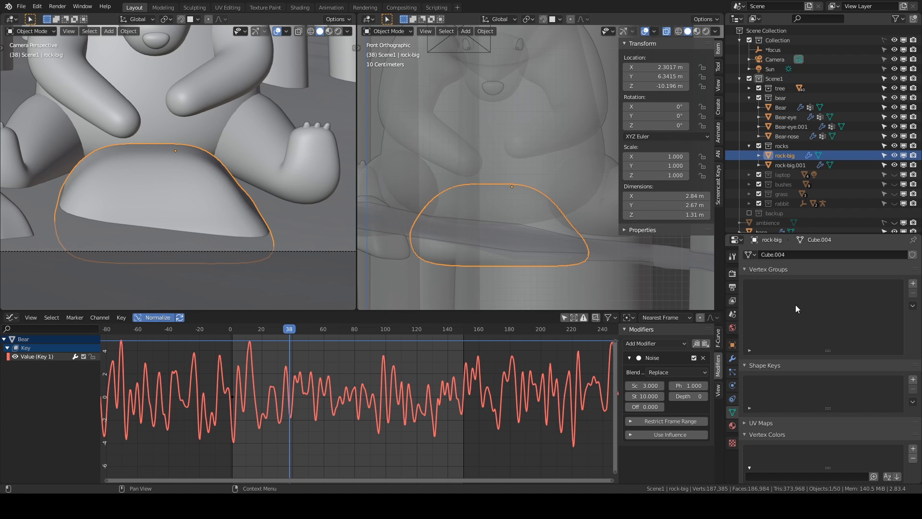
left_click(731, 359)
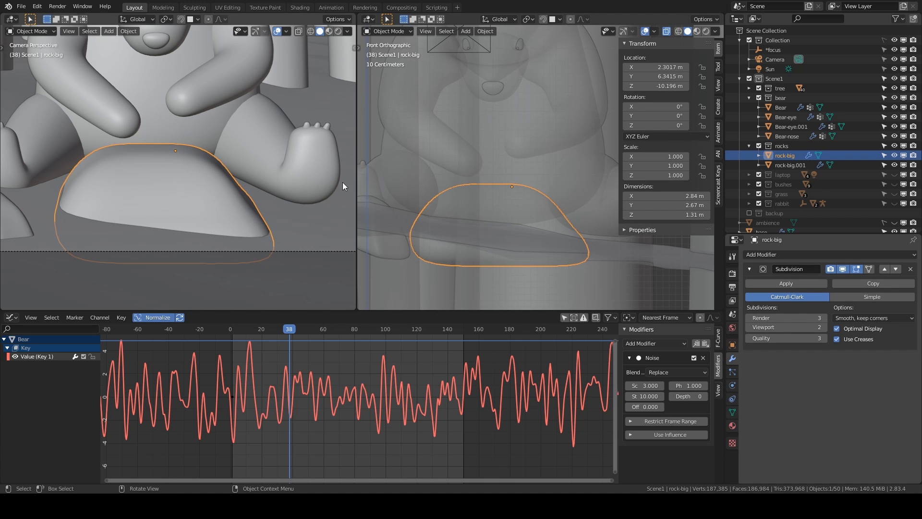
left_click(788, 167)
scroll(154, 152, "down", 2)
middle_click_drag(154, 151, 315, 192, "shift")
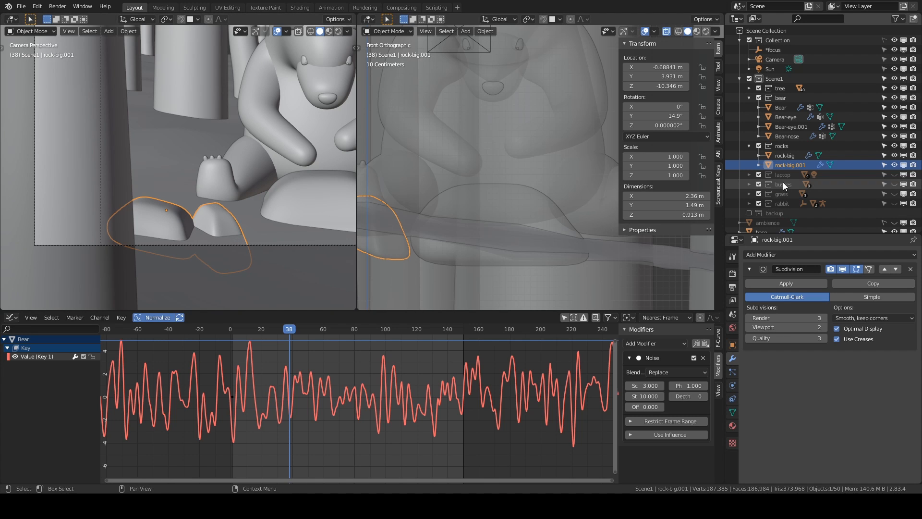
left_click(747, 146)
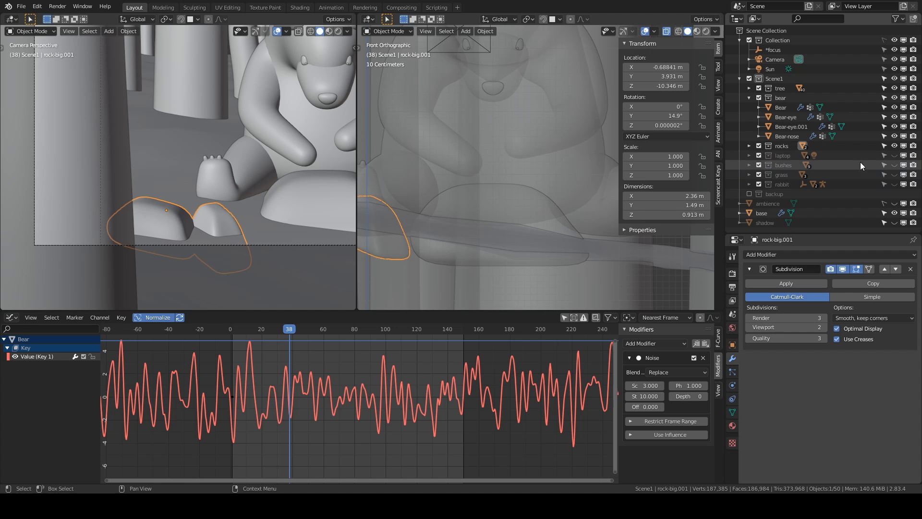
Step: Unhide and expand the laptop collection, and examine the laptop object's mesh from several angles in Edit and Object Mode
left_click(893, 155)
left_click(771, 156)
left_click(749, 156)
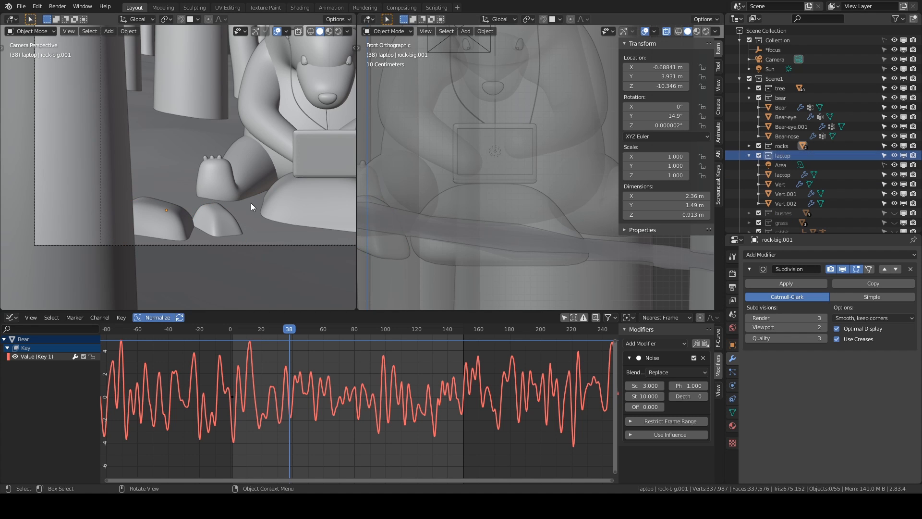
scroll(302, 172, "up", 5)
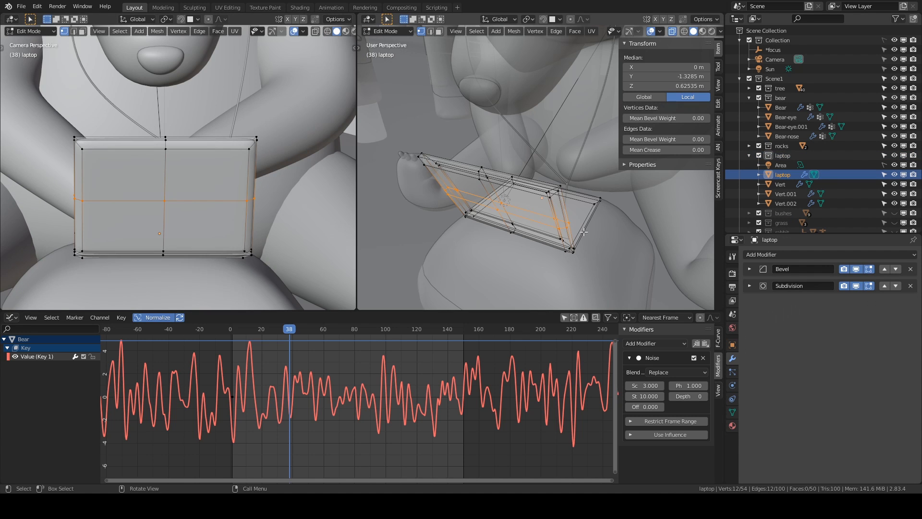
middle_click_drag(583, 232, 494, 149)
key("Tab")
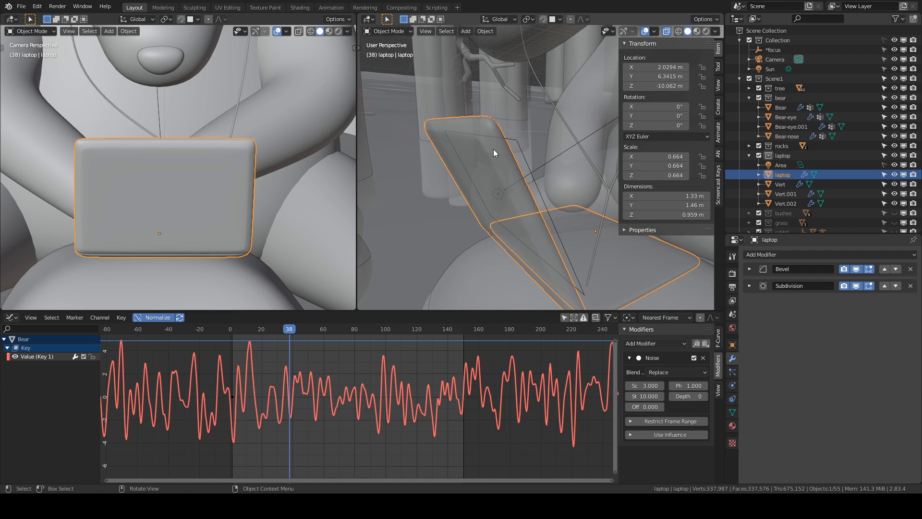
middle_click_drag(541, 229, 500, 221)
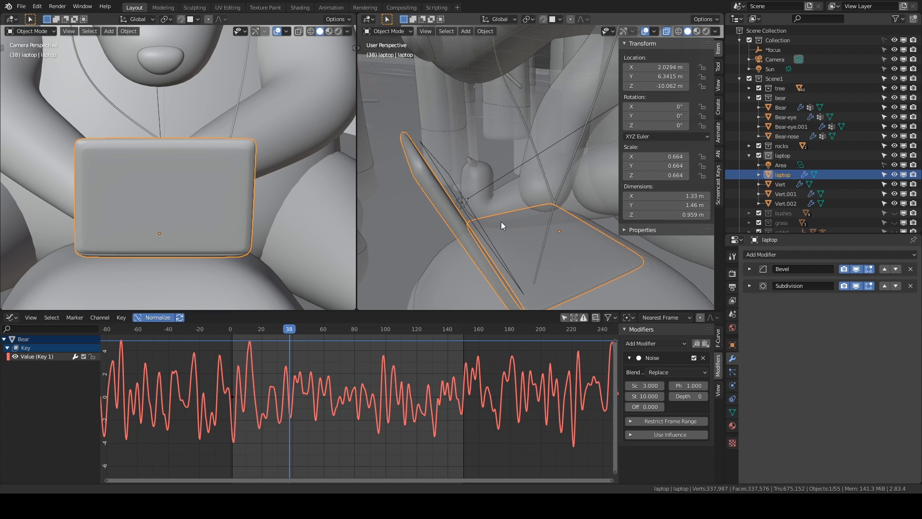
Step: Select the Vert earpiece and examine its skinned edge geometry in Edit Mode from the front orthographic view
left_click(466, 201)
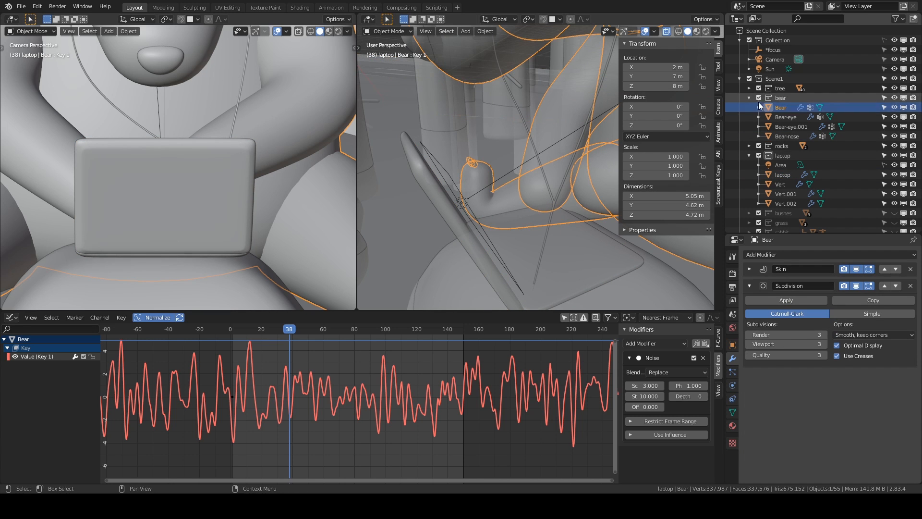
left_click(772, 186)
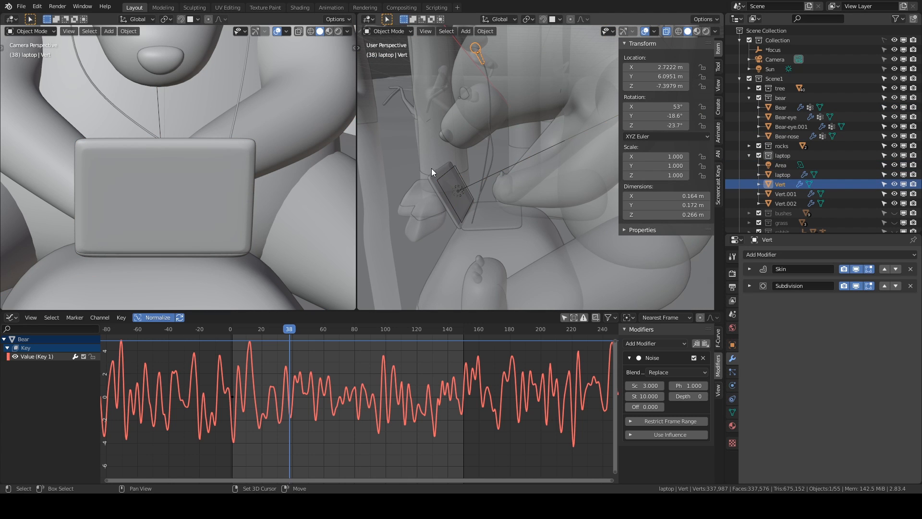
key("KP_1")
middle_click_drag(561, 91, 540, 226, "shift")
scroll(523, 165, "up", 4)
scroll(540, 230, "up", 3)
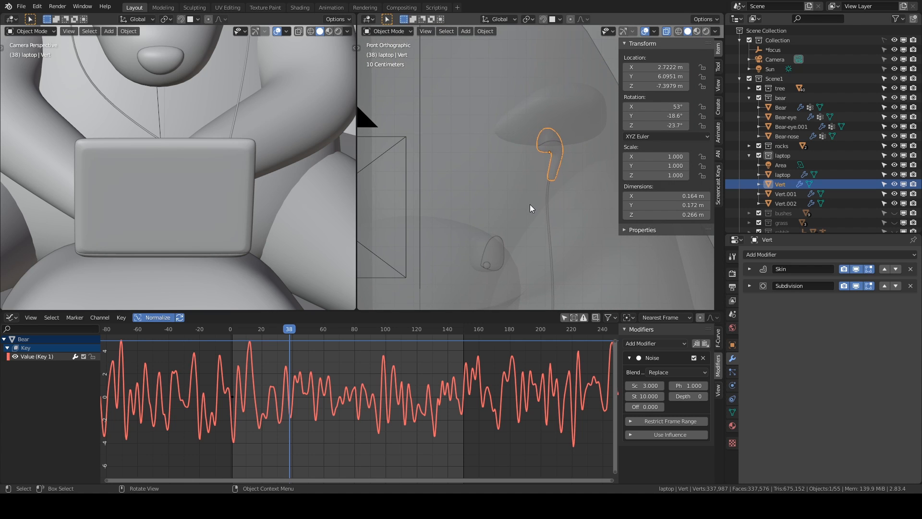
key("Tab")
scroll(525, 114, "up", 2)
key("Tab")
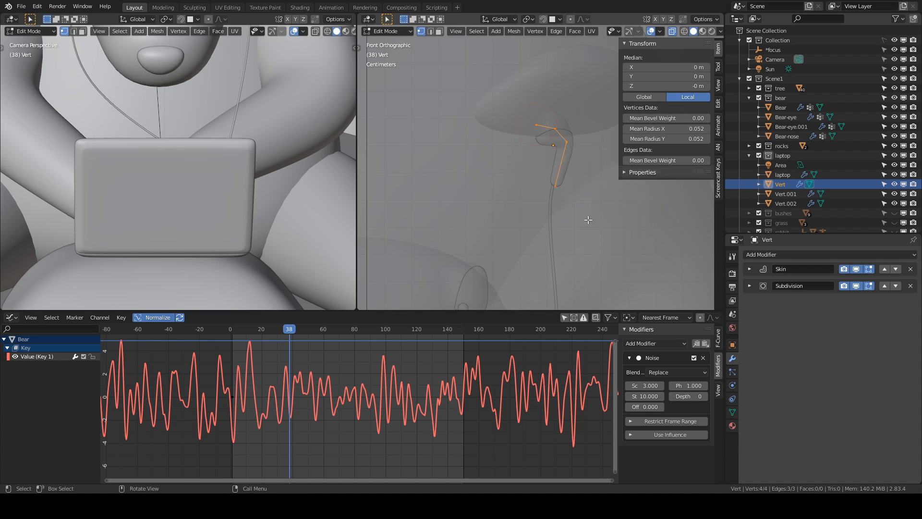
scroll(567, 152, "down", 3)
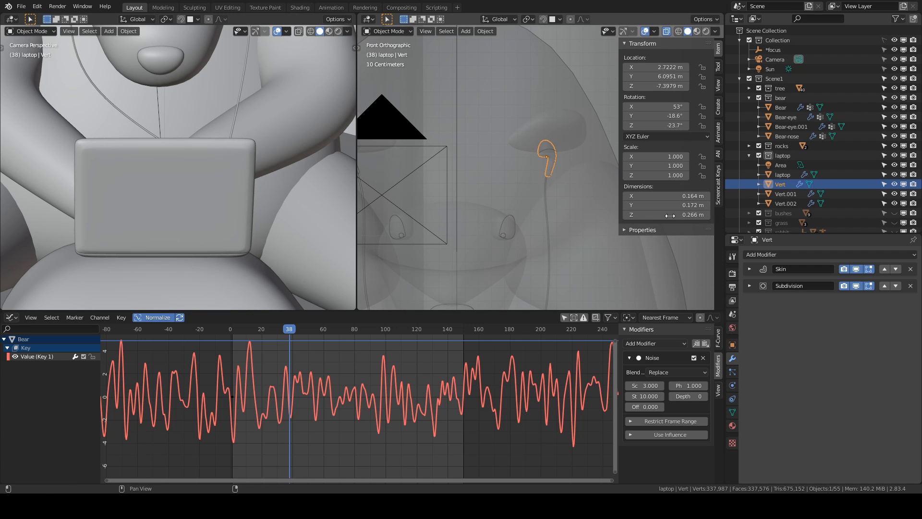
Step: Select and view the second earpiece, Vert.001, followed by the earphone cable, Vert.002
left_click(776, 195)
middle_click_drag(480, 215, 551, 224, "shift")
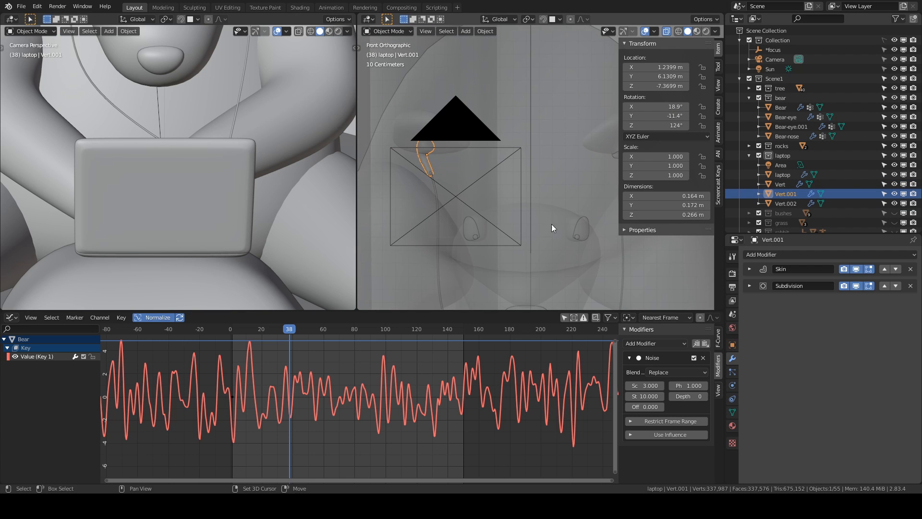
left_click(780, 203)
middle_click_drag(540, 261, 491, 149, "shift")
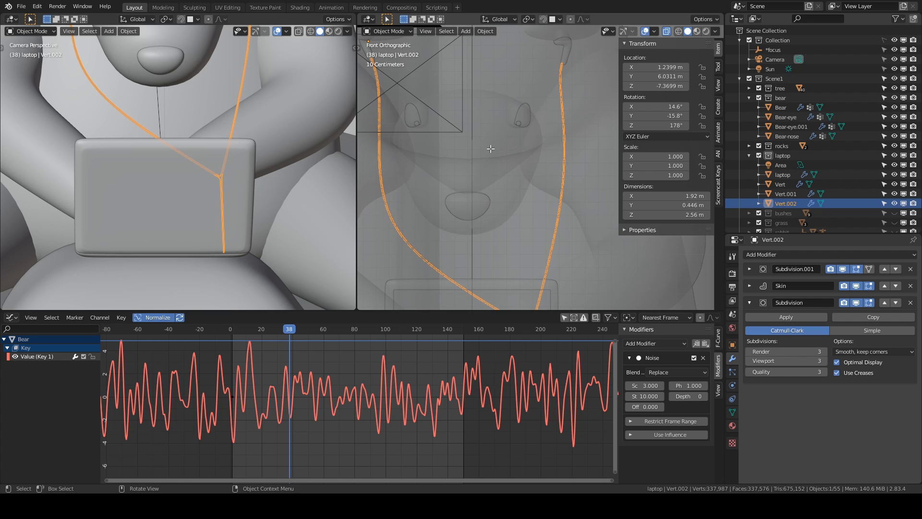
Step: Examine the Vert.002 cable's vertices in Edit Mode, return to Object Mode, collapse the laptop collection and save the file
key("Tab")
scroll(527, 198, "down", 2)
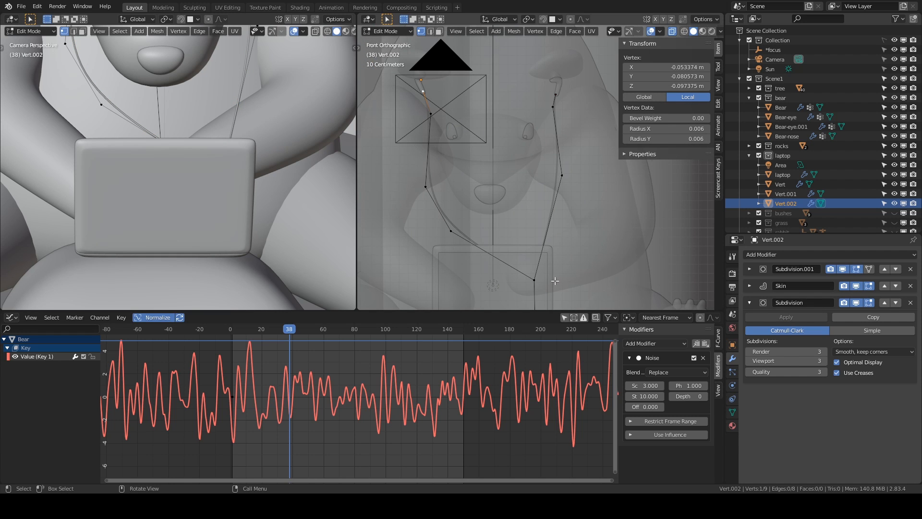
key("Tab")
scroll(554, 281, "down", 2)
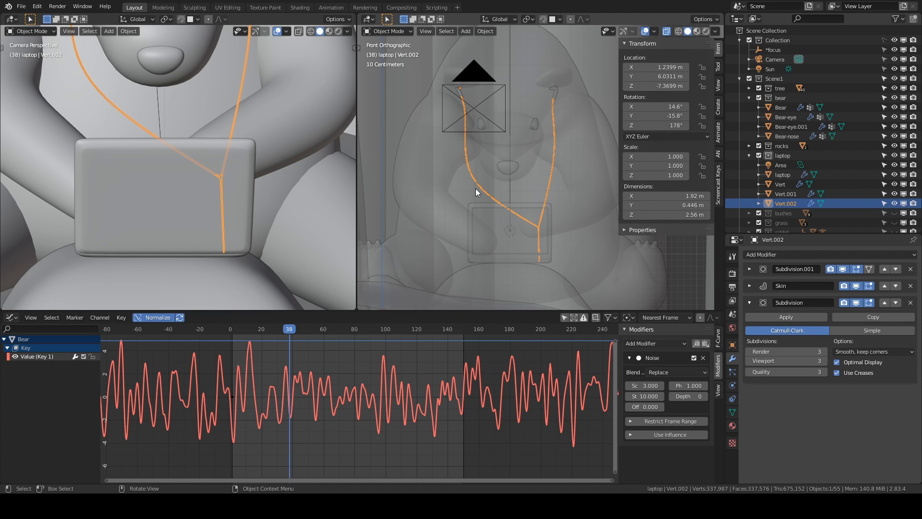
left_click(748, 155)
key("ctrl+s")
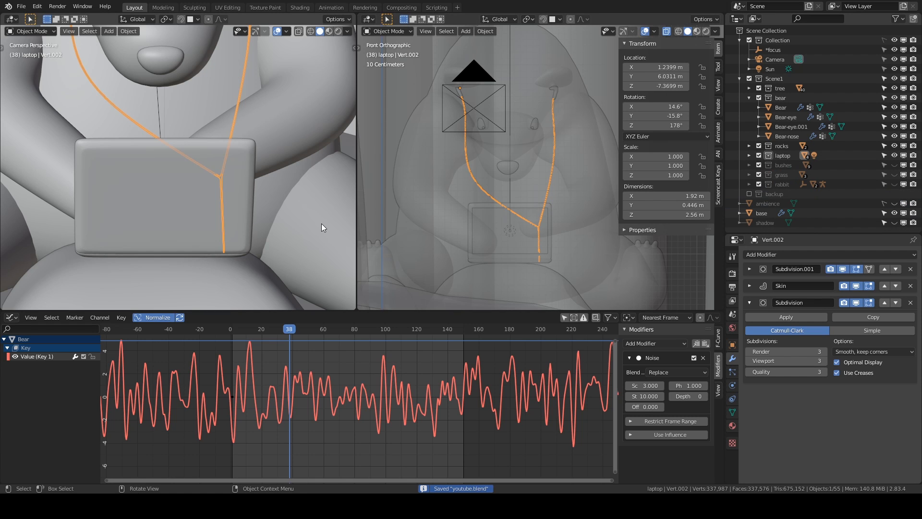
Step: Switch to the Shading workspace, expand the laptop collection and examine the earphone material's ColorRamp, RGB and Mix nodes
left_click(299, 7)
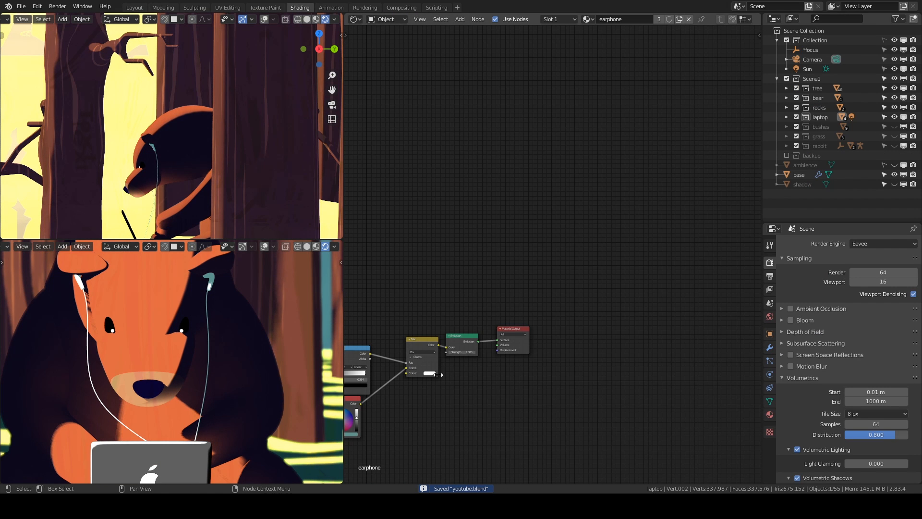
middle_click_drag(434, 374, 609, 286)
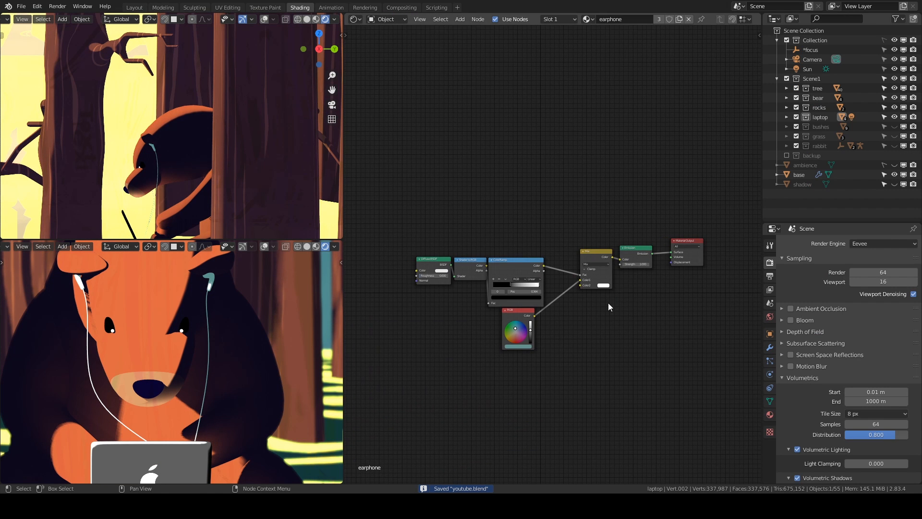
left_click(785, 117)
scroll(593, 311, "up", 2)
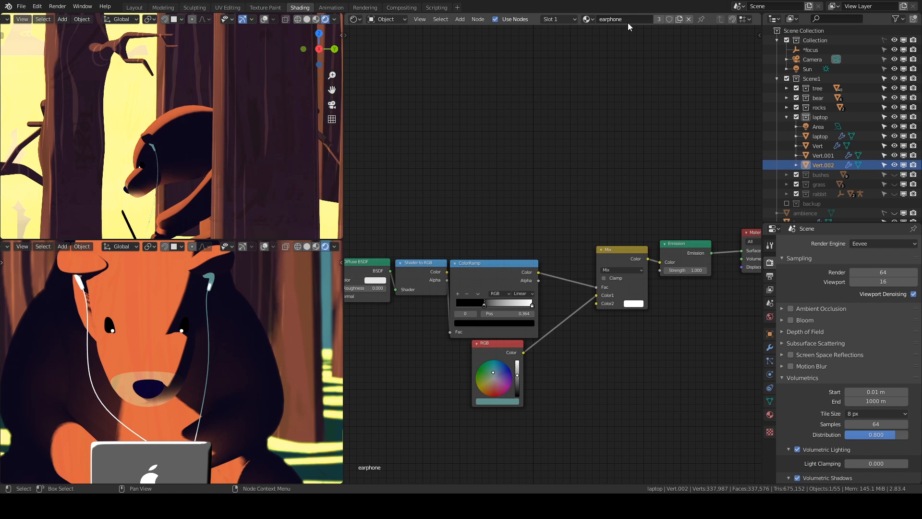
middle_click_drag(603, 450, 538, 381)
scroll(486, 315, "up", 5)
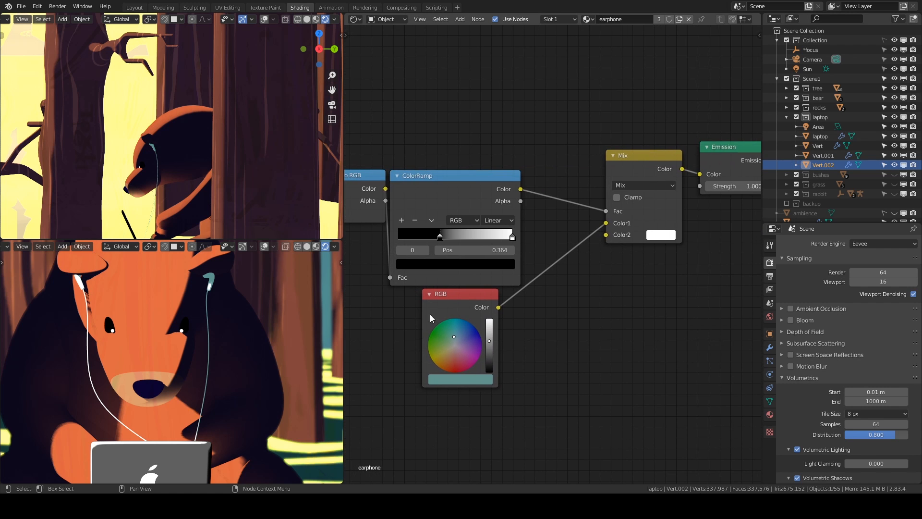
Step: Preview the earphone material's ColorRamp output and inspect the earpiece up close in the rendered viewport
left_click(437, 179, "ctrl+shift")
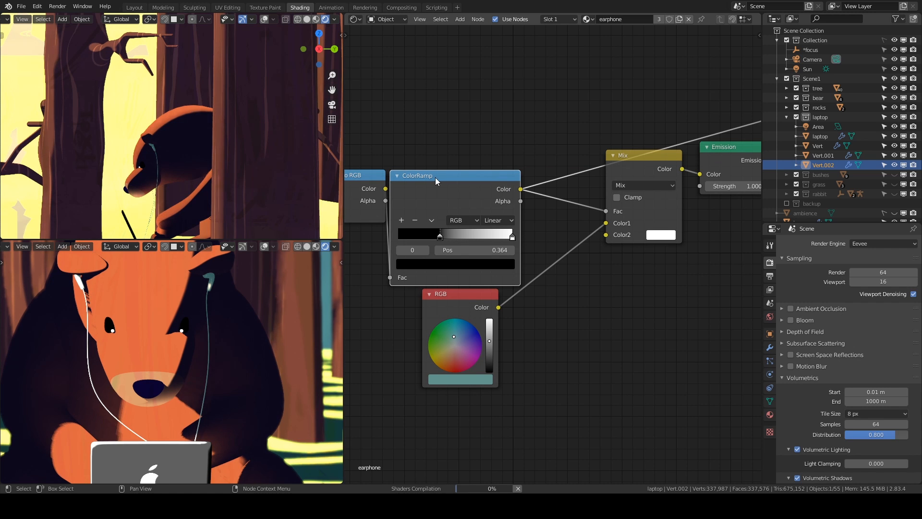
middle_click_drag(152, 322, 161, 352, "shift")
scroll(178, 349, "up", 5)
middle_click_drag(239, 307, 189, 394, "shift")
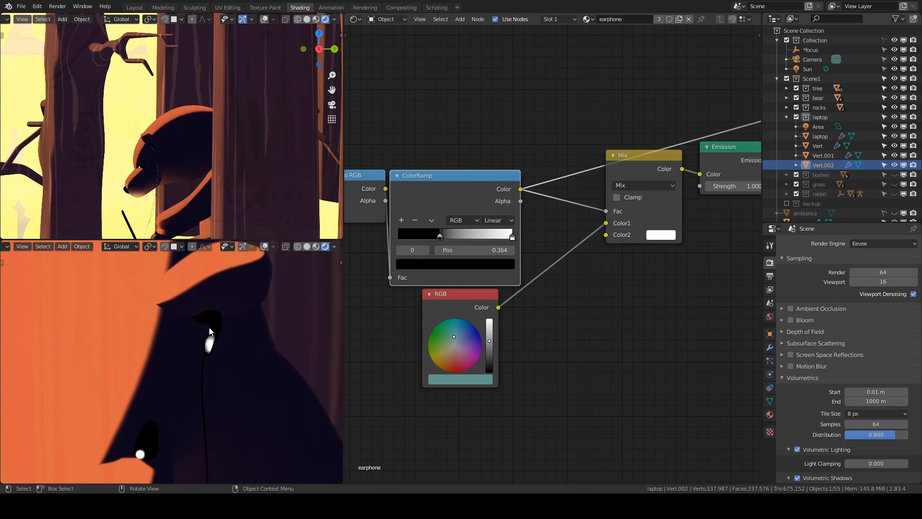
middle_click_drag(646, 297, 585, 341)
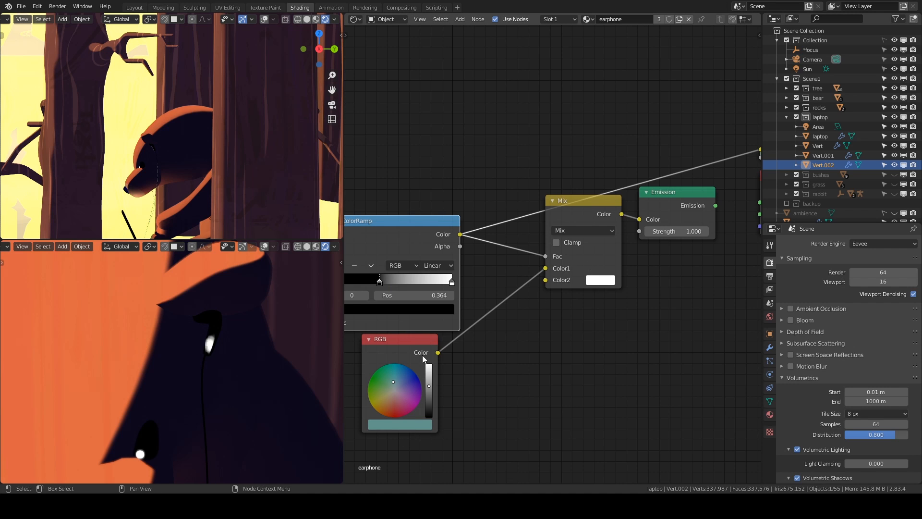
Step: Preview the Mix node's colour on the earphone and reconnect the Emission shader to the Material Output surface
left_click(601, 207, "ctrl+shift")
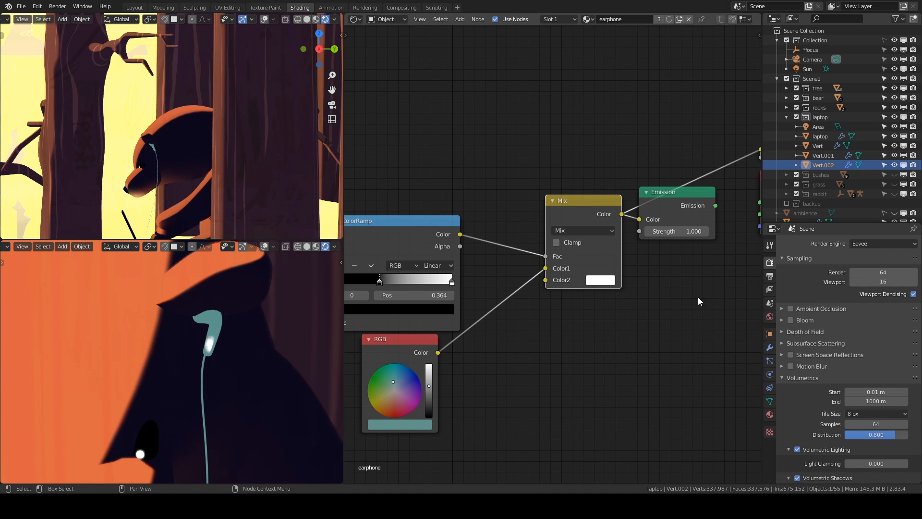
middle_click_drag(698, 300, 625, 324)
scroll(552, 251, "down", 3)
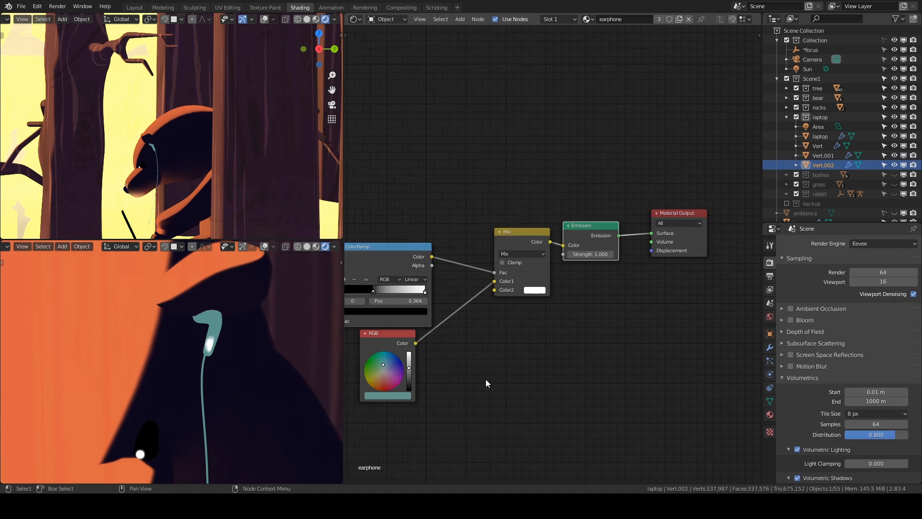
Step: Select the laptop object and examine the Add, Separate XYZ and Power nodes in its material
scroll(106, 360, "down", 5)
scroll(130, 424, "down", 2)
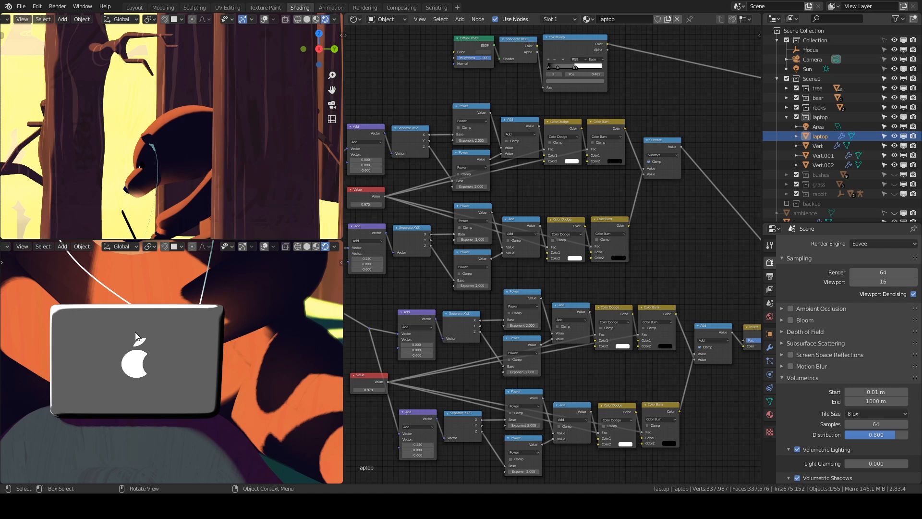
scroll(452, 269, "down", 2)
middle_click_drag(417, 188, 538, 227)
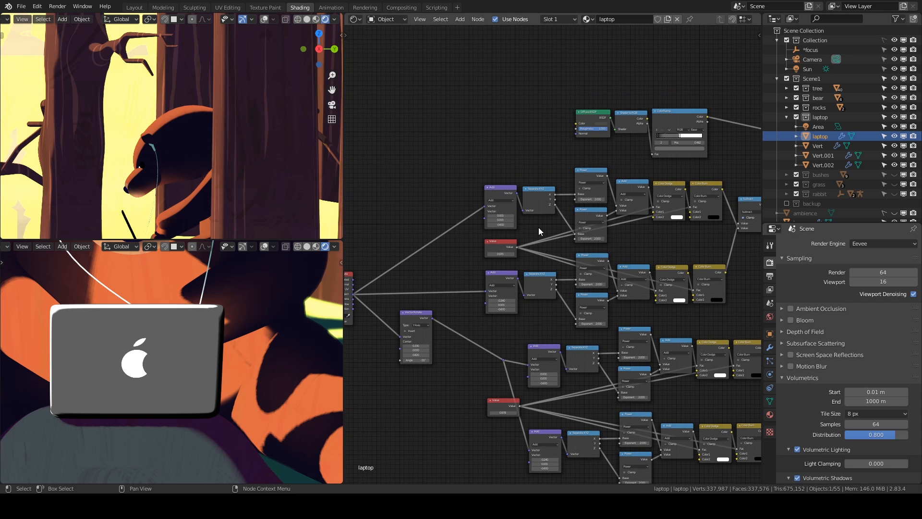
scroll(451, 280, "up", 2)
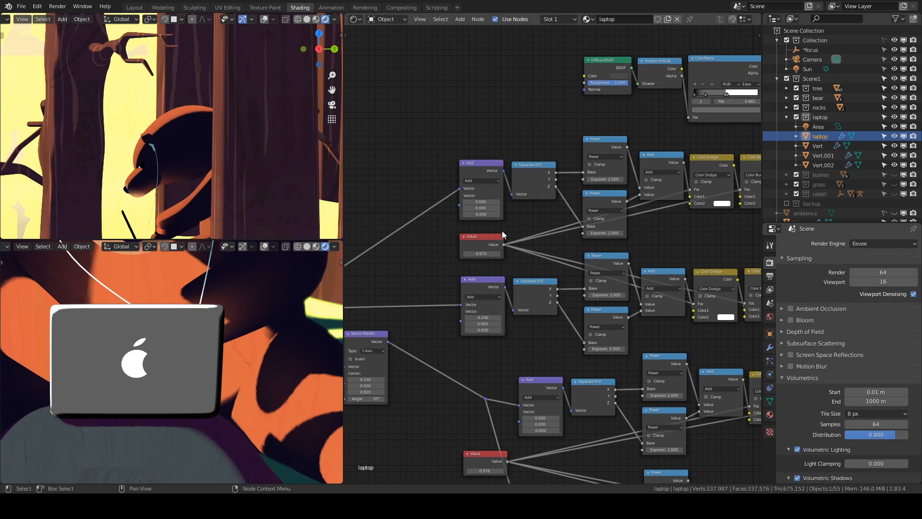
middle_click_drag(519, 219, 545, 251)
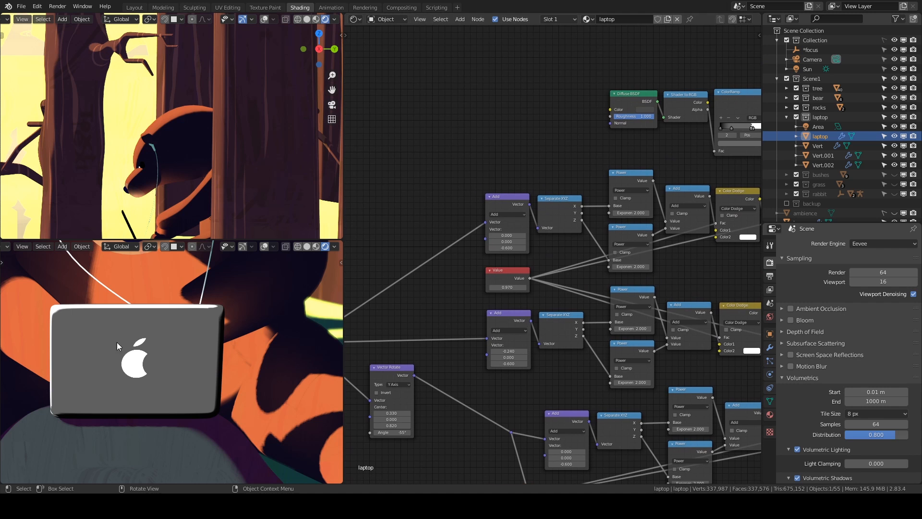
scroll(550, 271, "up", 2)
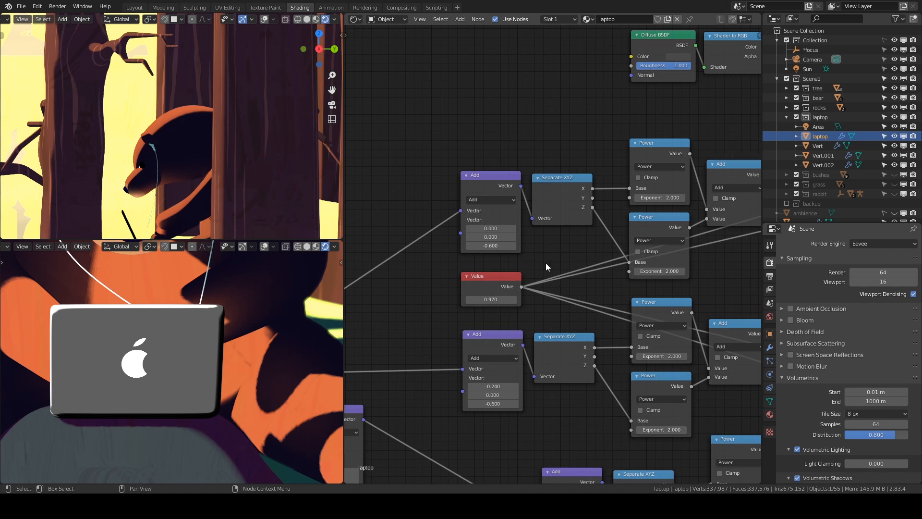
Step: Trace the laptop's logo nodes from Texture Coordinate and preview the first Separate XYZ node's X output
scroll(488, 321, "down", 1)
middle_click_drag(465, 329, 615, 232)
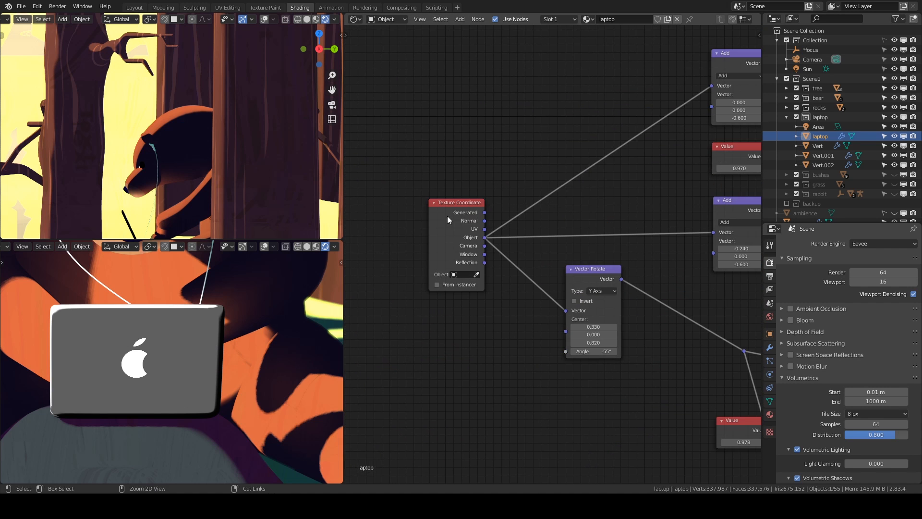
middle_click_drag(700, 160, 515, 259)
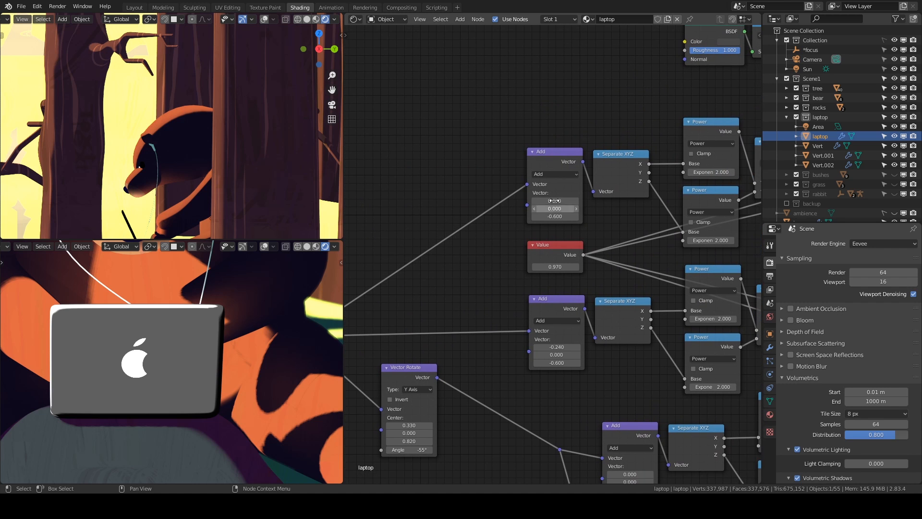
left_click(634, 158, "ctrl+shift")
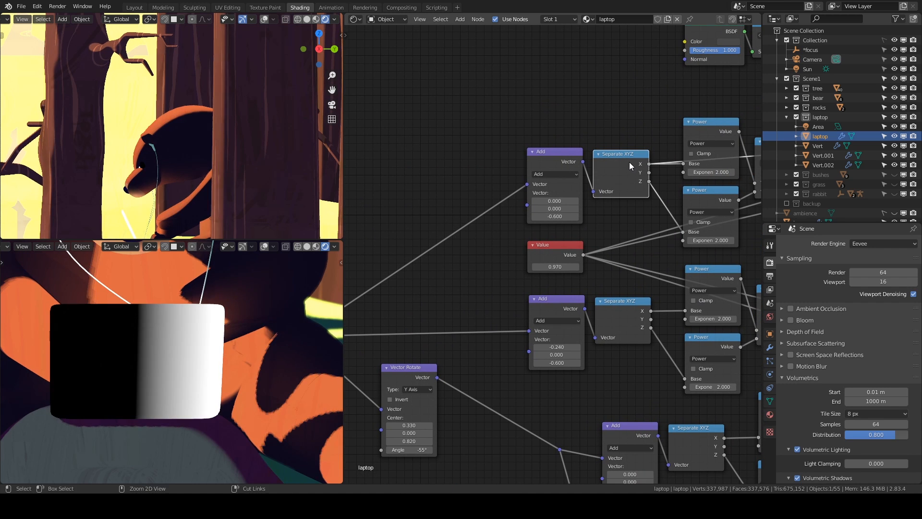
Step: Preview the laptop's first logo branch from the Separate XYZ node's Y and Z outputs through the two Power nodes to their Add node
left_click(631, 165, "ctrl+shift")
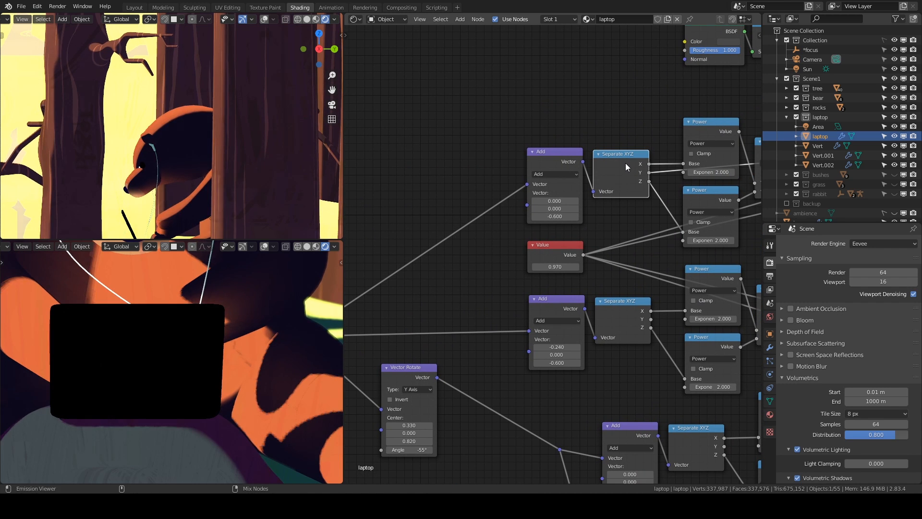
left_click(626, 166, "ctrl+shift")
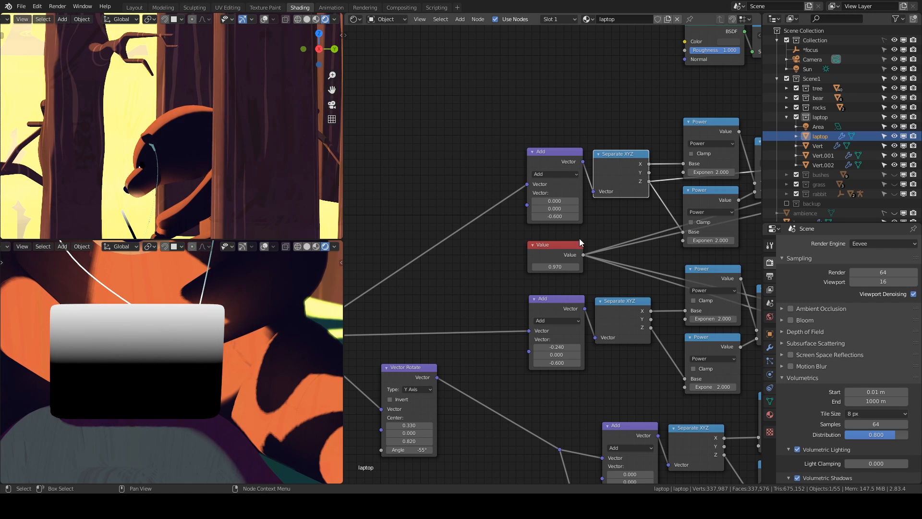
middle_click_drag(579, 238, 490, 250)
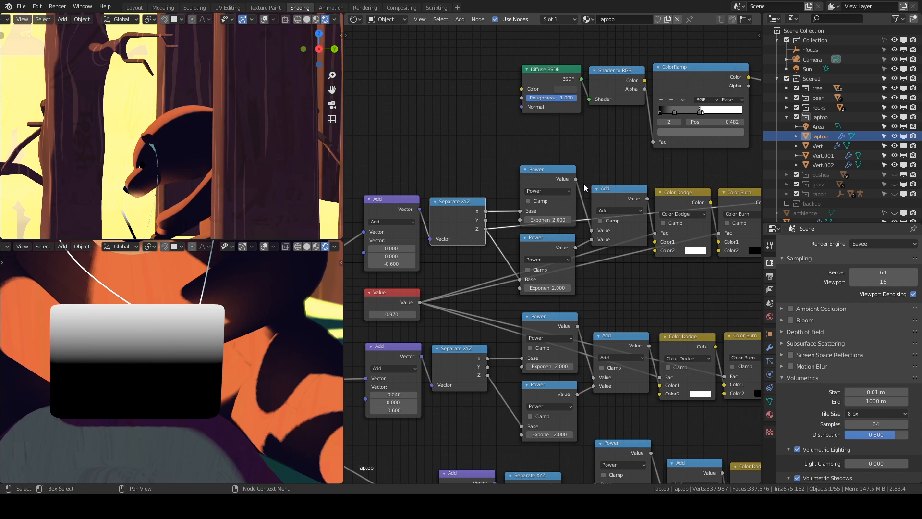
left_click(557, 171, "ctrl+shift")
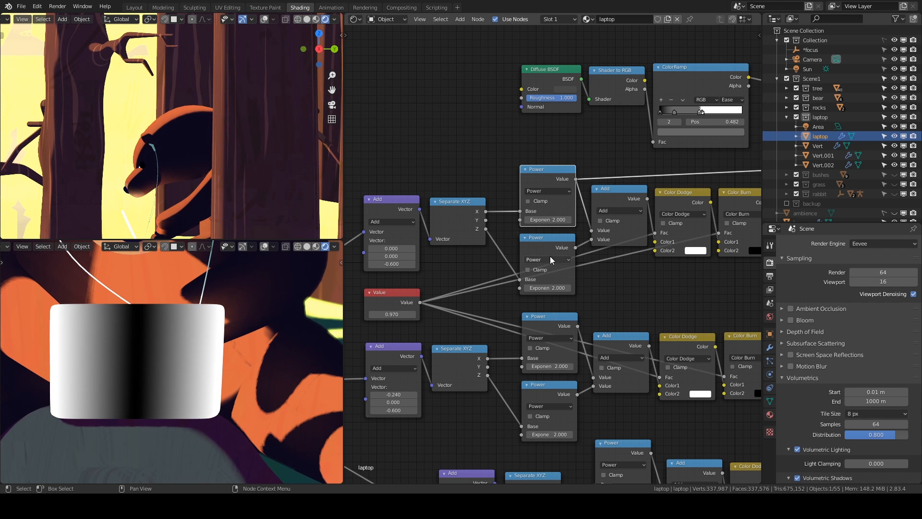
left_click(548, 244, "ctrl+shift")
left_click(616, 193, "ctrl+shift")
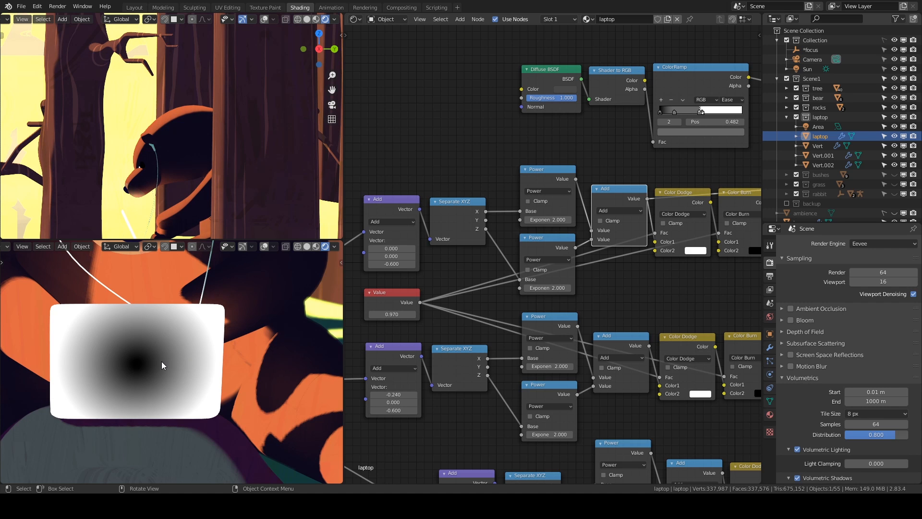
Step: Preview the Color Burn outputs of the first and second logo branches on the laptop lid
middle_click_drag(684, 197, 632, 202)
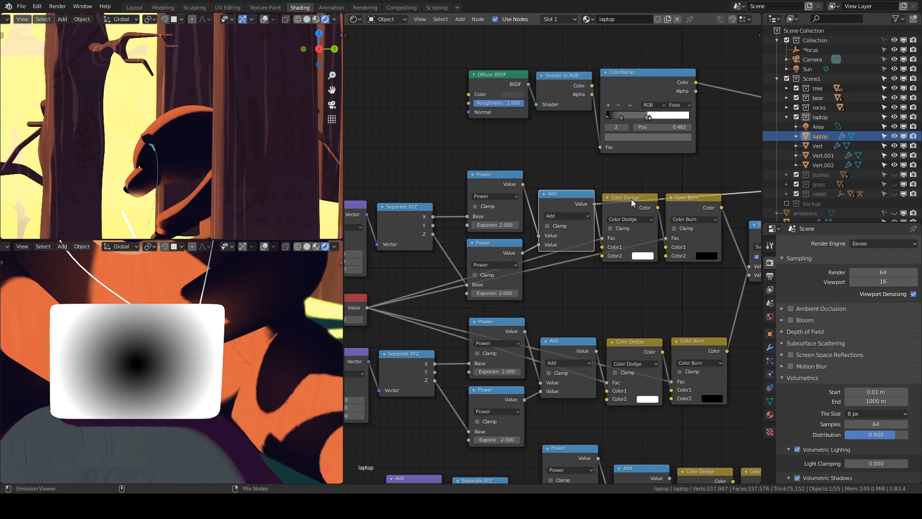
middle_click_drag(692, 267, 640, 276)
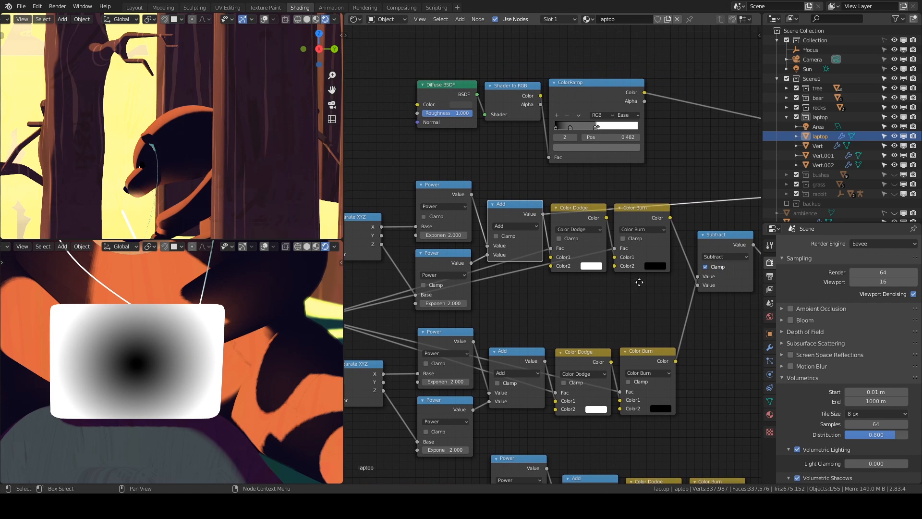
left_click(647, 212, "ctrl+shift")
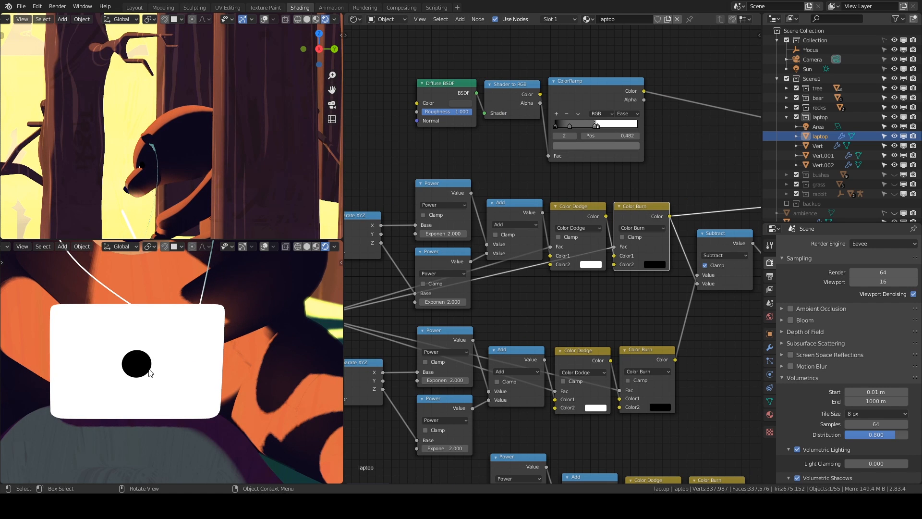
scroll(633, 312, "down", 1)
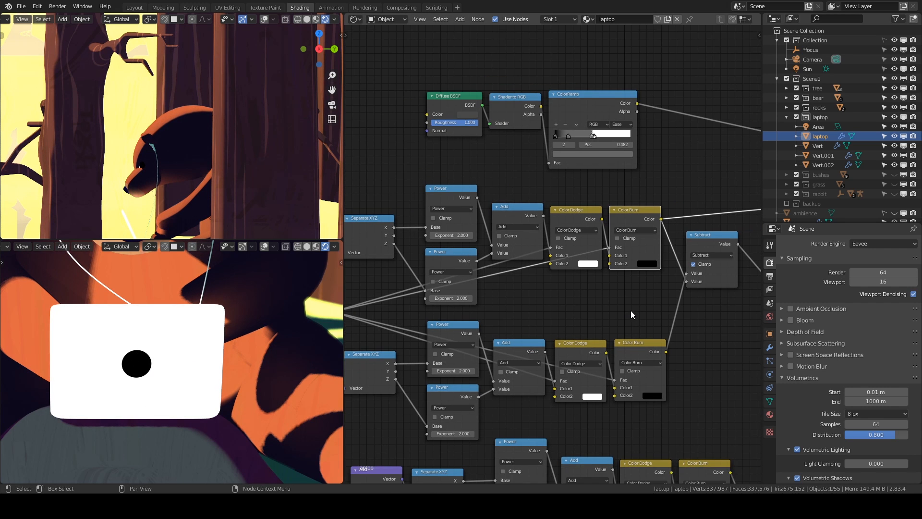
middle_click_drag(603, 310, 618, 216)
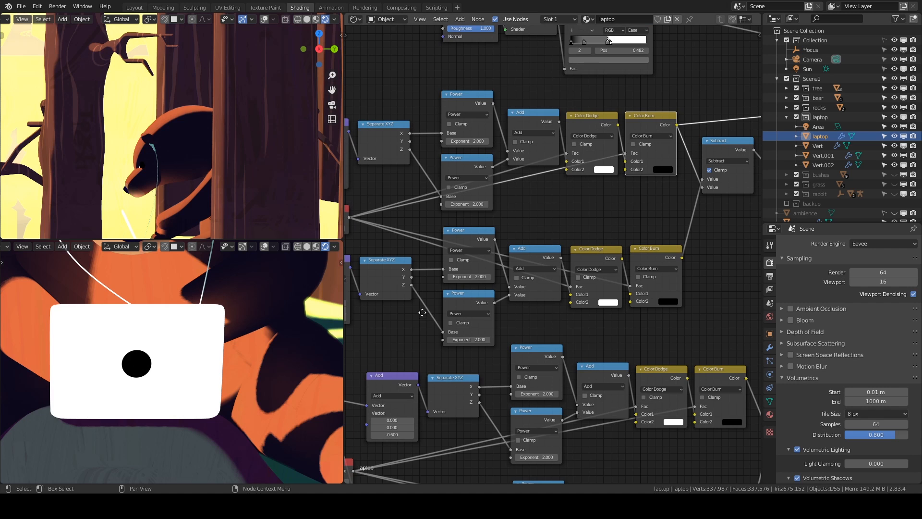
middle_click_drag(421, 312, 422, 302)
left_click(667, 249, "ctrl+shift")
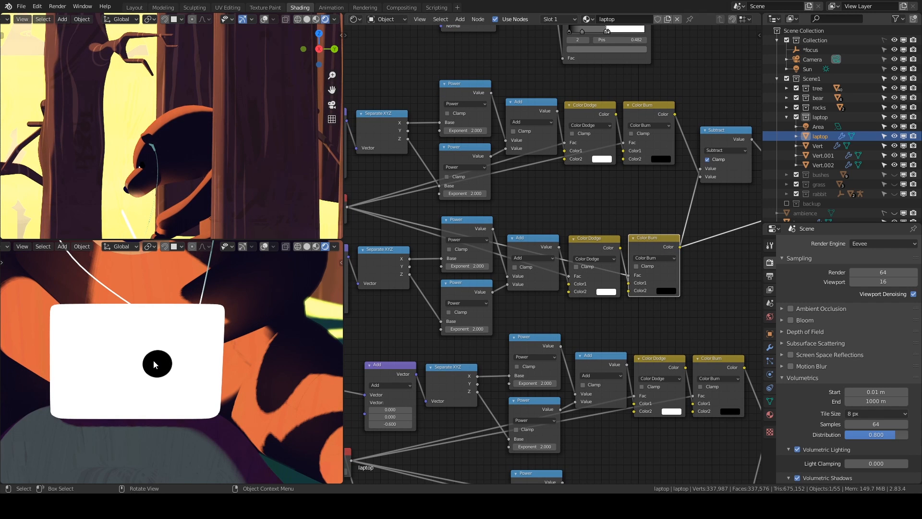
Step: Preview the first branch's Color Burn again and the Subtract node that combines it with the second branch
middle_click_drag(662, 201, 576, 160)
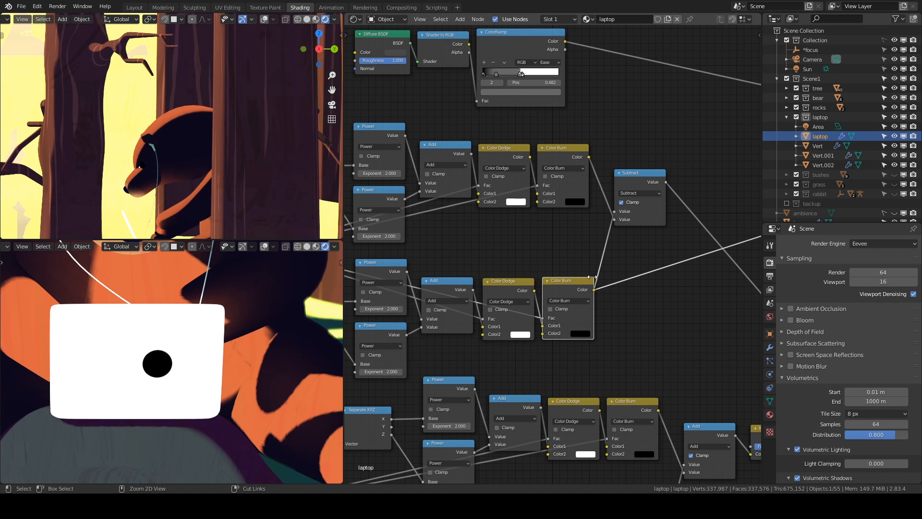
left_click(571, 159, "ctrl+shift")
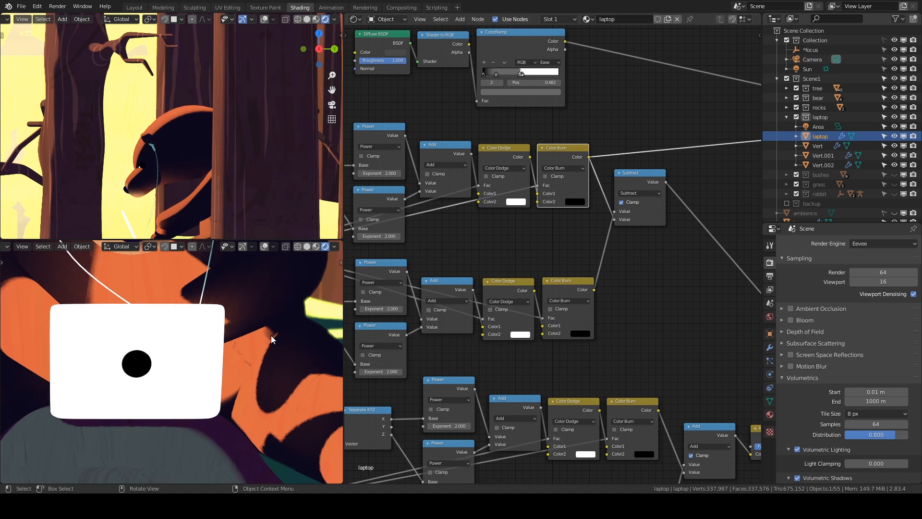
left_click(642, 181, "ctrl+shift")
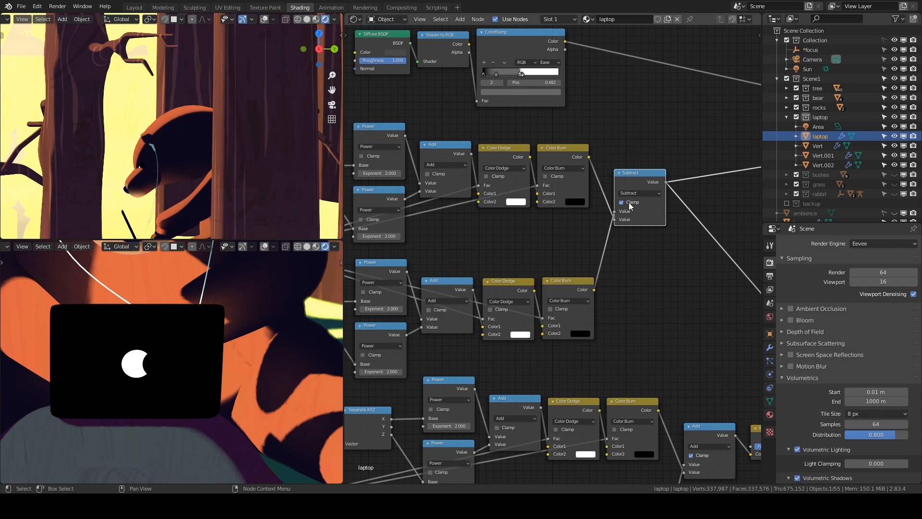
Step: Preview the Add, Color Dodge and Color Burn nodes of the third logo branch on the laptop
scroll(640, 270, "down", 1)
middle_click_drag(641, 309, 622, 299)
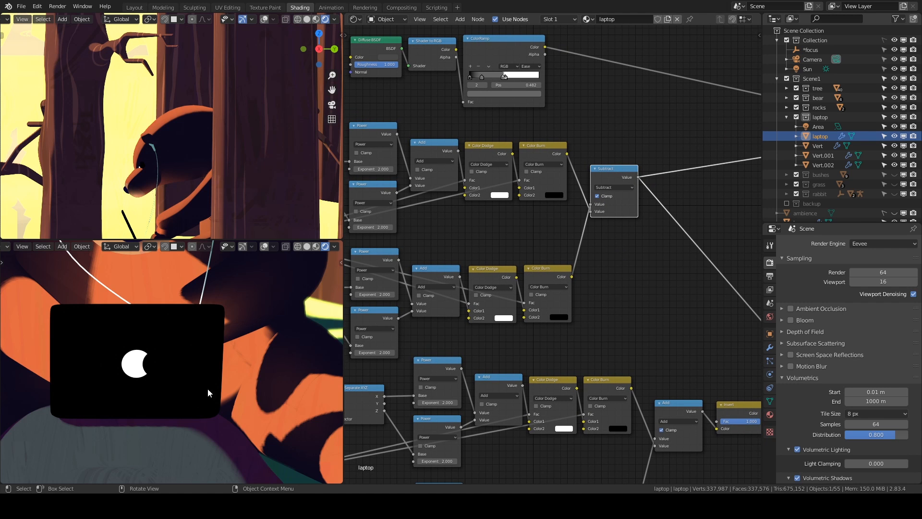
scroll(602, 306, "down", 3)
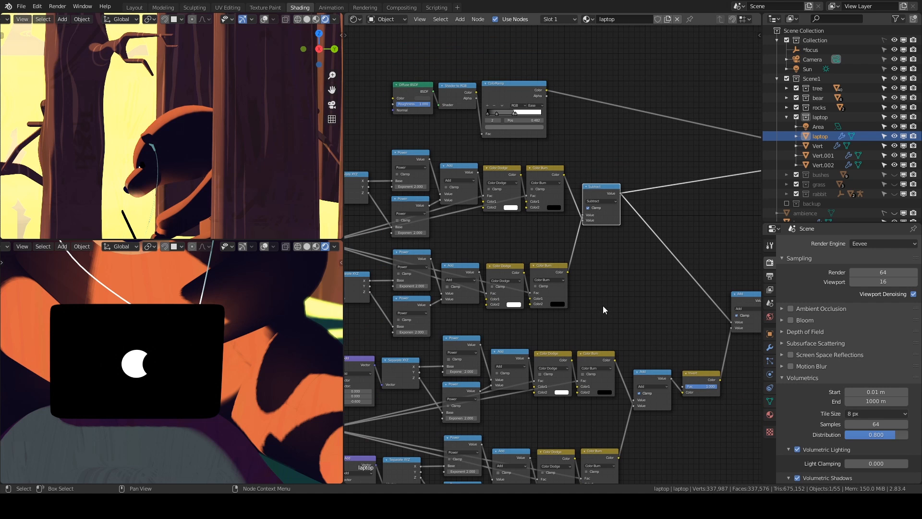
middle_click_drag(615, 310, 588, 165)
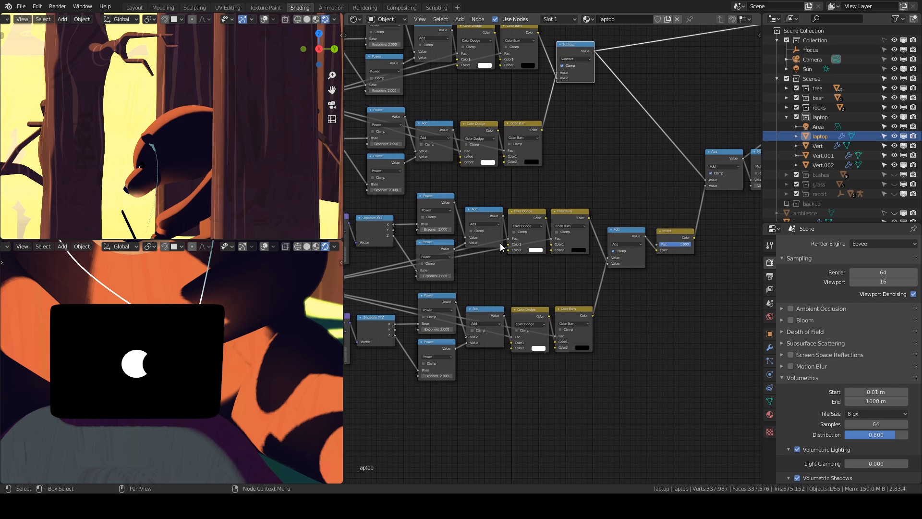
middle_click_drag(517, 267, 609, 272)
left_click(584, 226, "ctrl+shift")
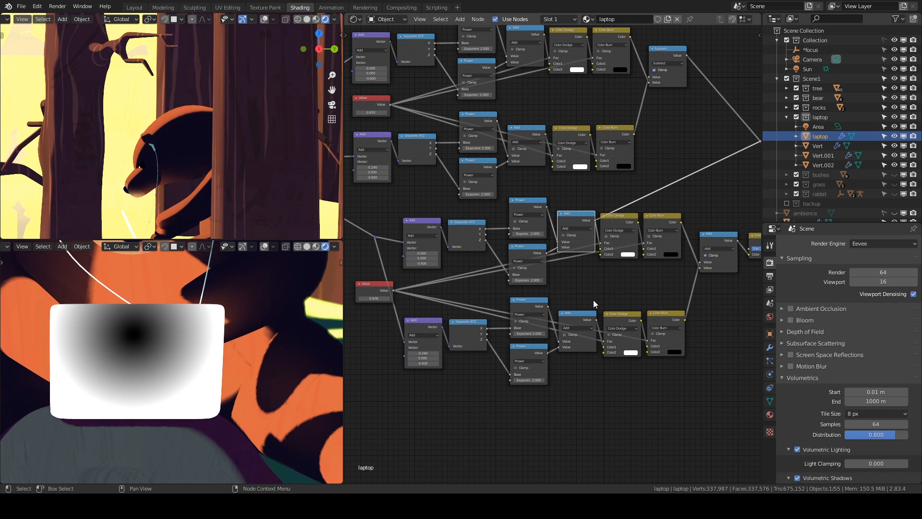
left_click(621, 221, "ctrl+shift")
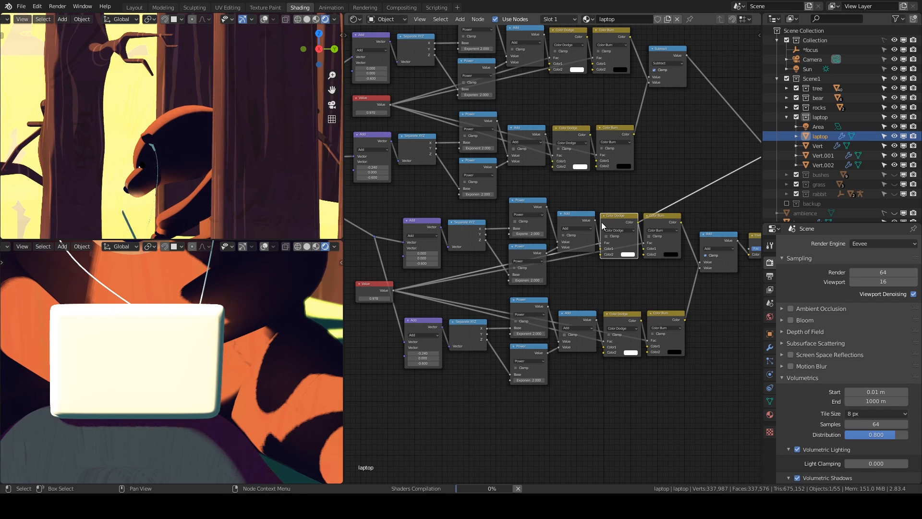
left_click(667, 231, "ctrl+shift")
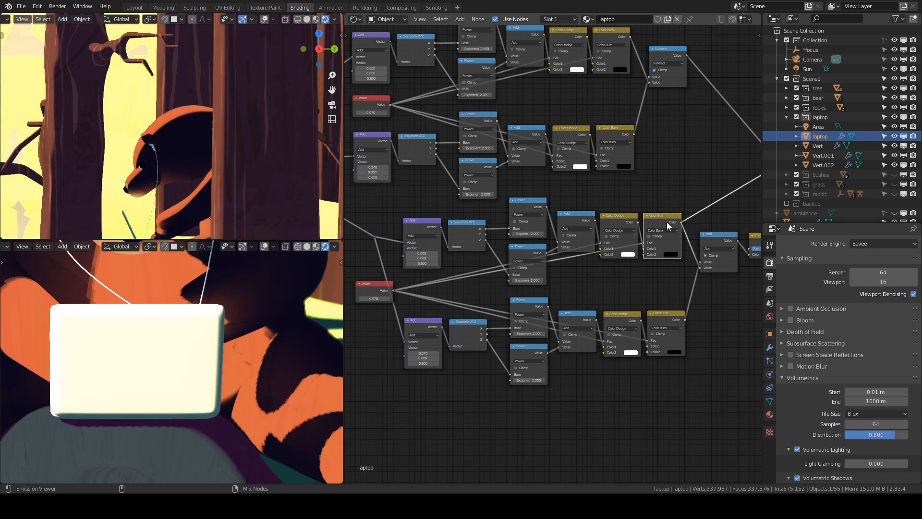
Step: Preview the Color Burn output of the fourth logo branch on the laptop lid
middle_click_drag(681, 397, 617, 395)
scroll(634, 336, "up", 4)
middle_click_drag(668, 362, 613, 332)
left_click(584, 332, "ctrl+shift")
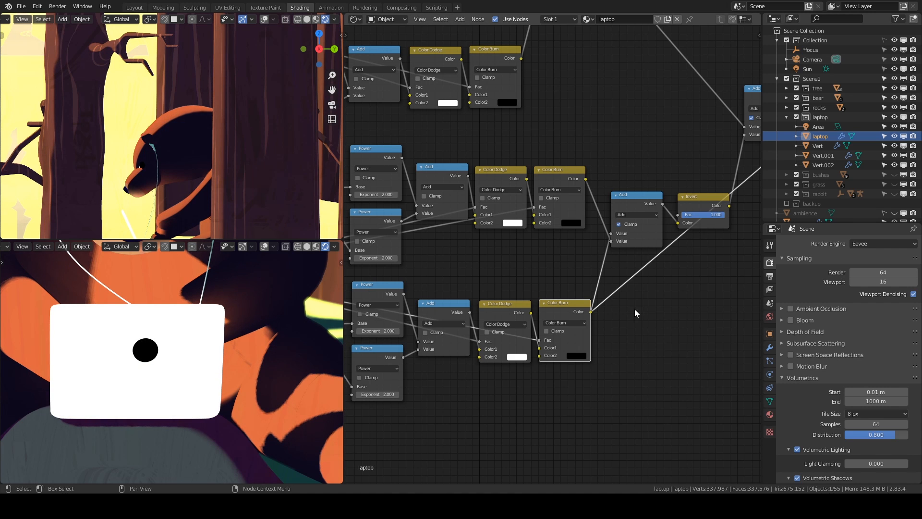
Step: Preview the Add node joining the third and fourth logo branches, and the Invert node it feeds
middle_click_drag(633, 313, 582, 379)
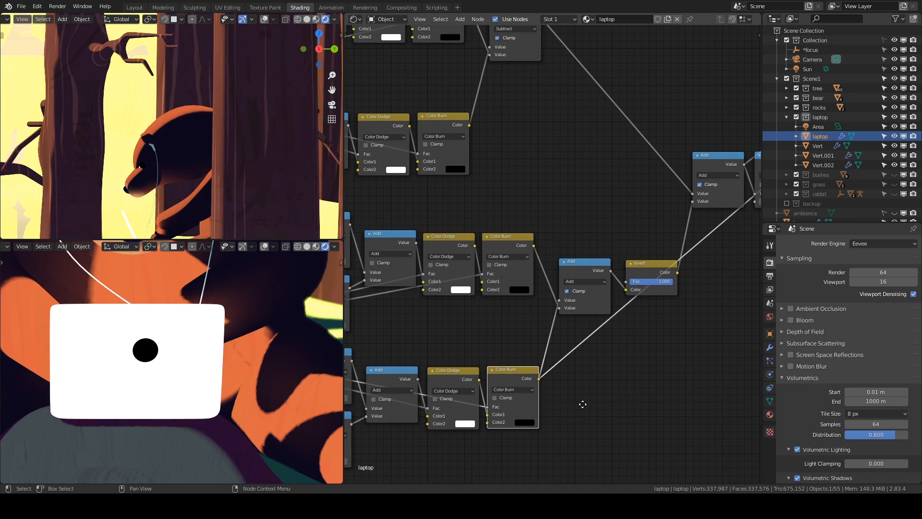
left_click(585, 273, "ctrl+shift")
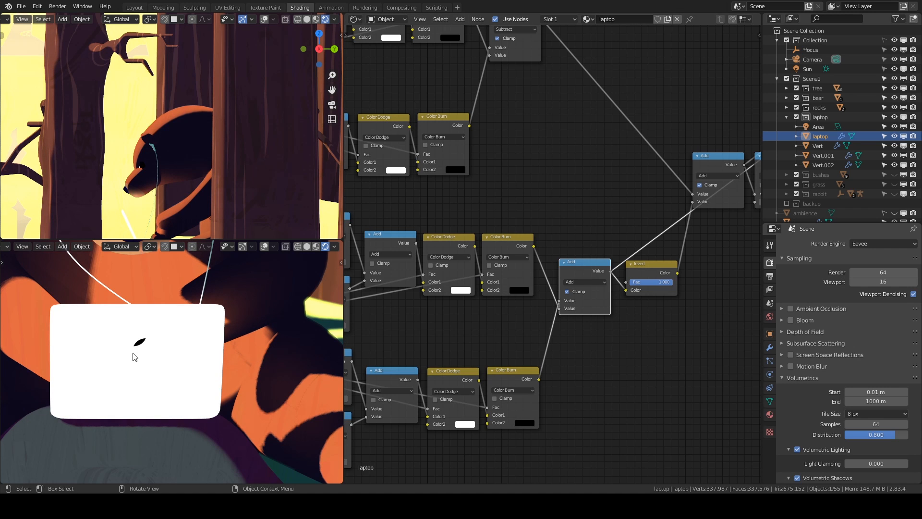
middle_click_drag(625, 390, 615, 386)
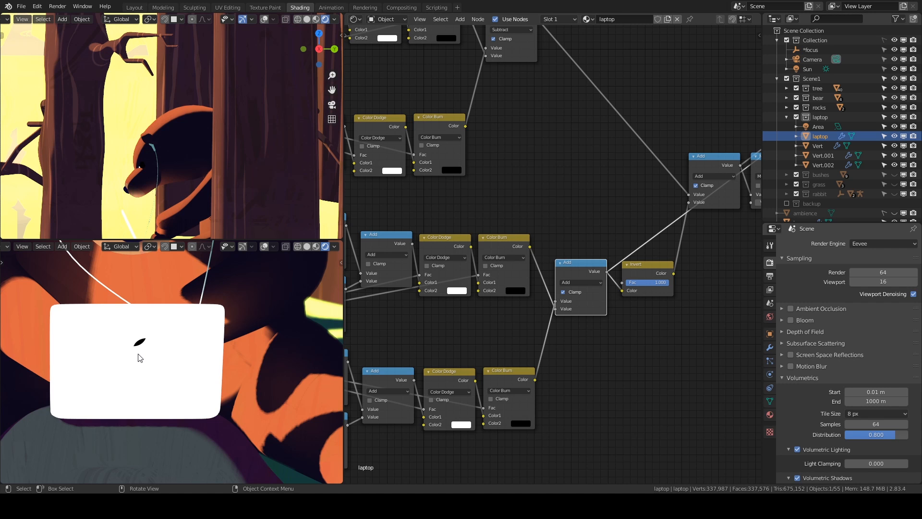
middle_click_drag(613, 373, 570, 426)
left_click(604, 330, "ctrl+shift")
Step: Preview the Add node merging the Subtract and Invert results, and the Multiply node that follows it
middle_click_drag(737, 388, 642, 451)
left_click(584, 276, "ctrl+shift")
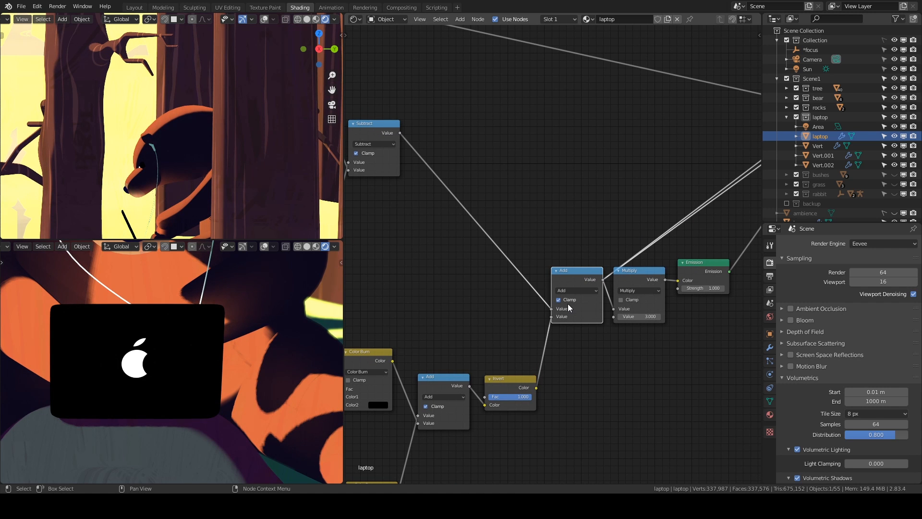
middle_click_drag(621, 361, 556, 375)
left_click(584, 299, "ctrl+shift")
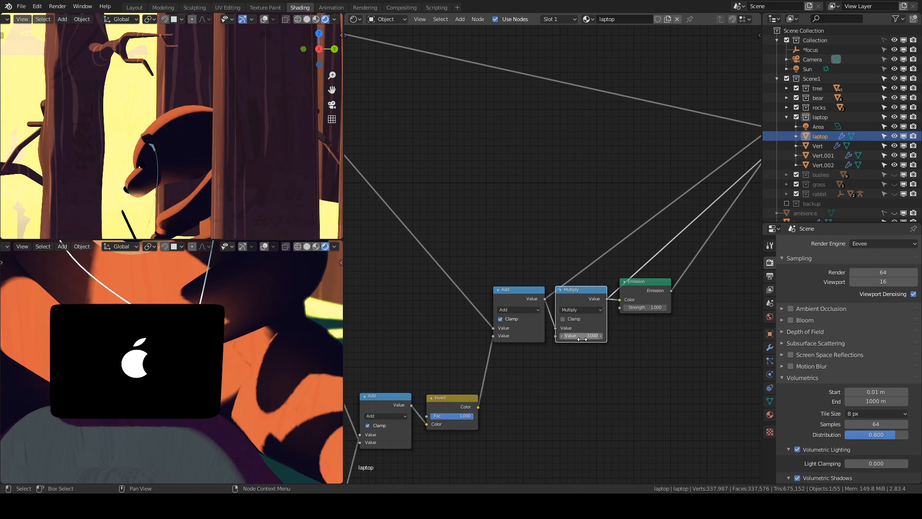
Step: Enable Bloom in the Eevee render settings and connect the Mix Shader to the laptop's Material Output
middle_click_drag(673, 357, 645, 371)
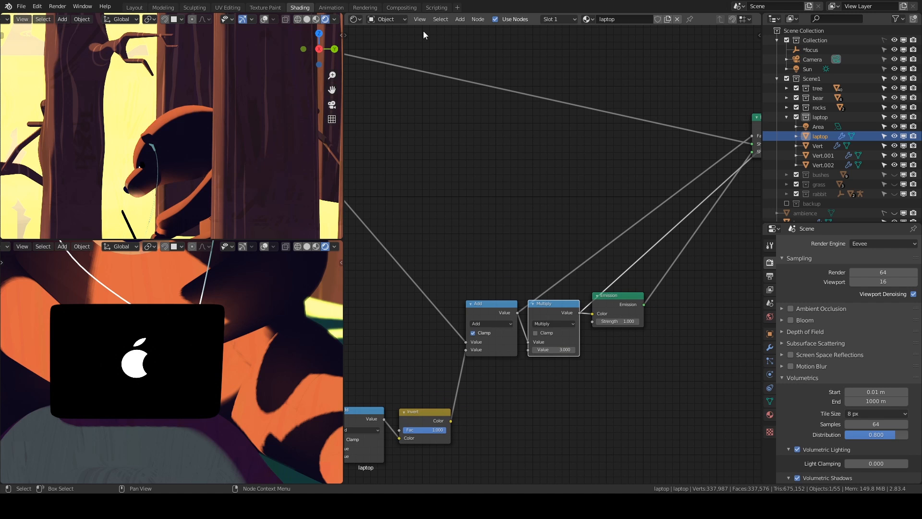
left_click(794, 321)
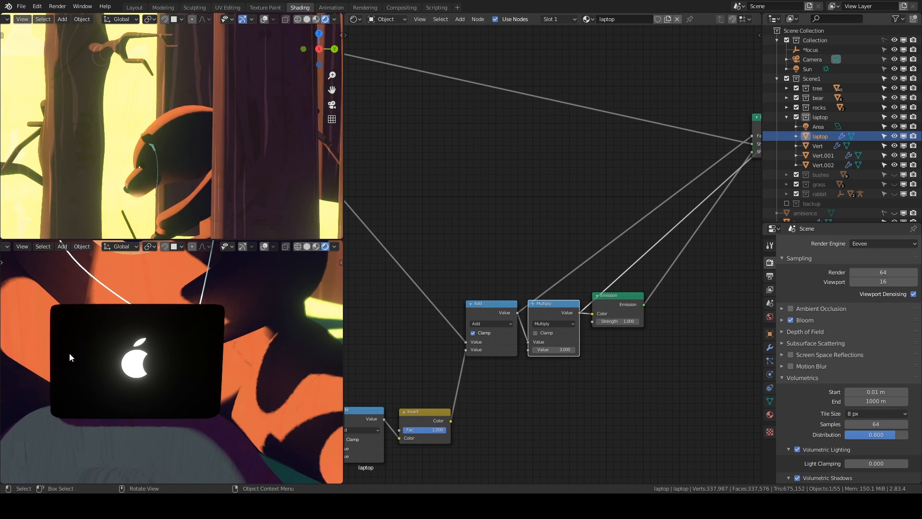
left_click(402, 8)
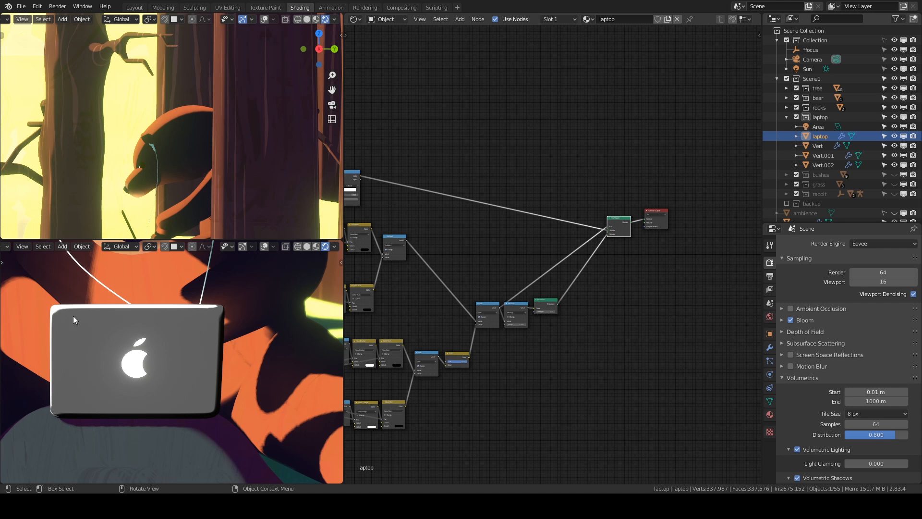
Step: Preview the laptop body's Diffuse BSDF, Shader to RGB and ColorRamp nodes one after another
middle_click_drag(458, 259, 623, 300)
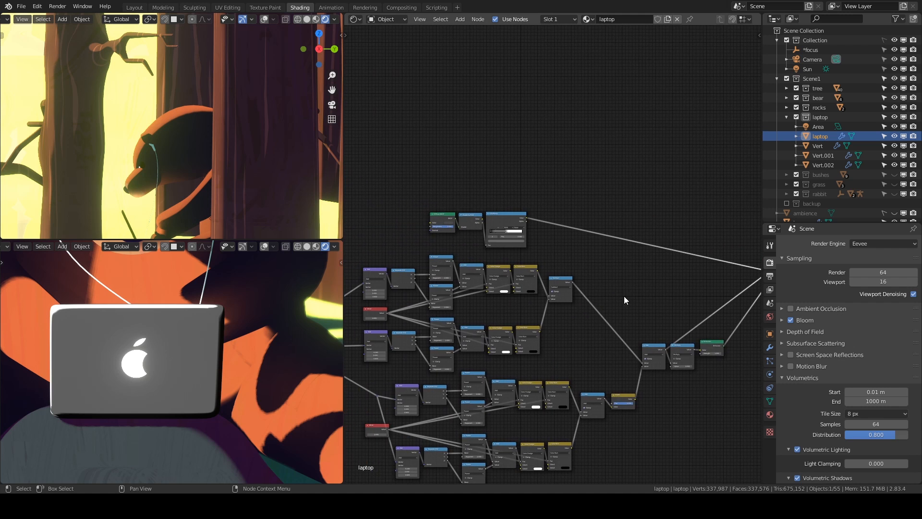
scroll(533, 235, "up", 12)
middle_click_drag(473, 221, 664, 278)
scroll(547, 247, "up", 5)
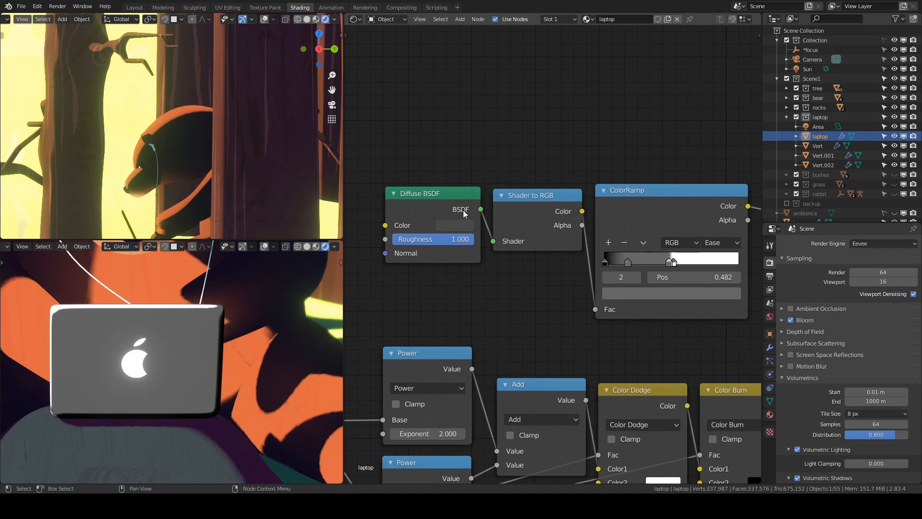
left_click(423, 200, "ctrl+shift")
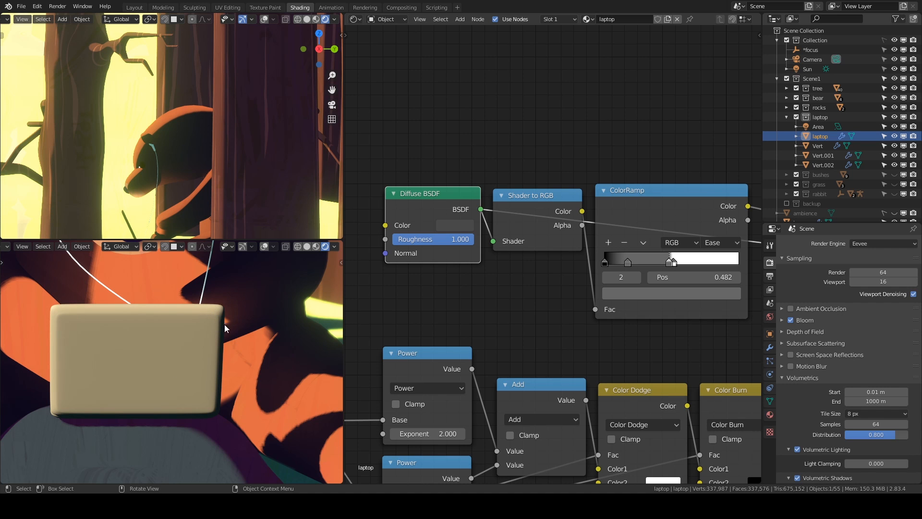
left_click(534, 200, "ctrl+shift")
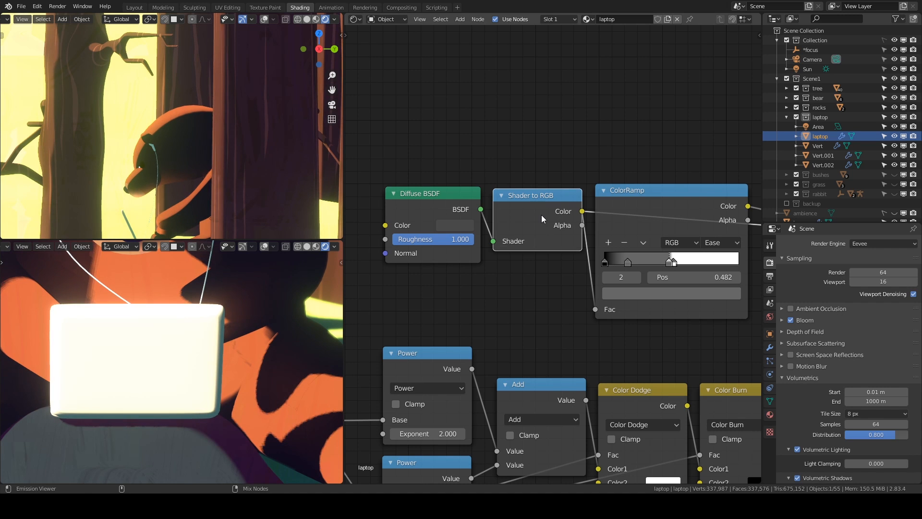
middle_click_drag(538, 216, 462, 220)
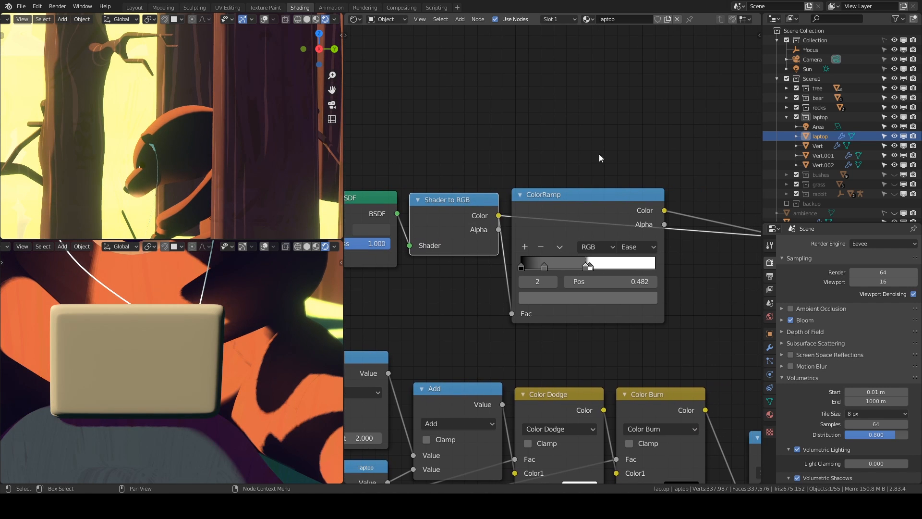
left_click(617, 204, "ctrl+shift")
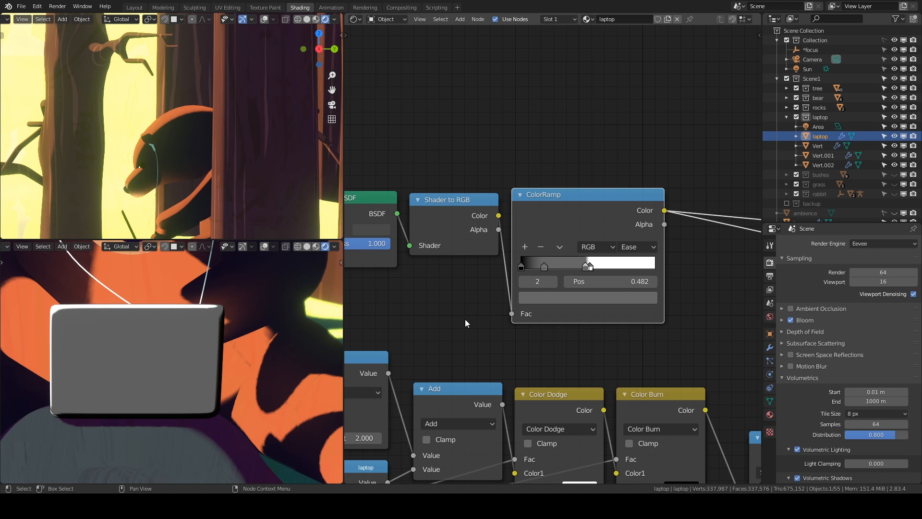
Step: Reconnect the laptop material's Mix Shader to the Material Output
scroll(505, 320, "down", 4)
middle_click_drag(668, 326, 444, 209)
scroll(680, 269, "down", 5)
middle_click_drag(687, 275, 358, 290)
left_click(604, 252, "ctrl+shift")
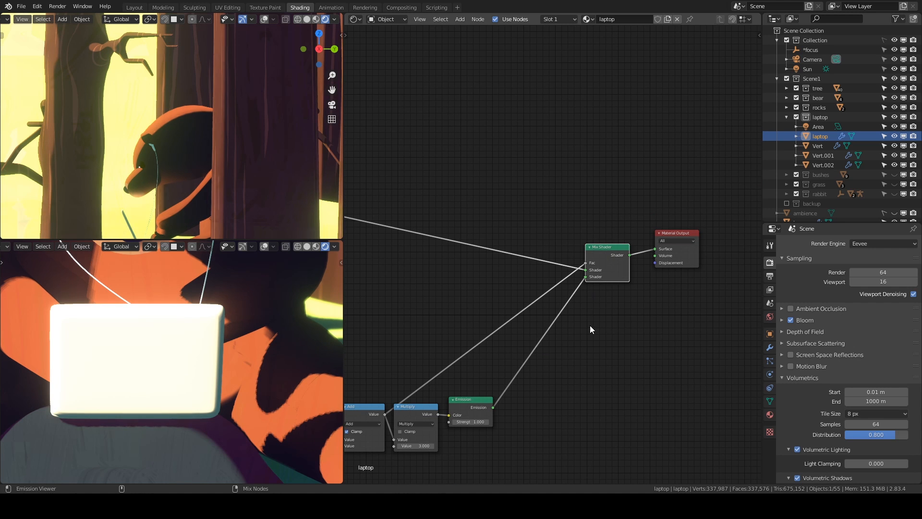
Step: Preview the clamped Add node that drives the Mix Shader's factor as the laptop's logo mask
scroll(589, 325, "down", 6)
scroll(590, 325, "left", 5)
middle_click_drag(588, 316, 567, 301)
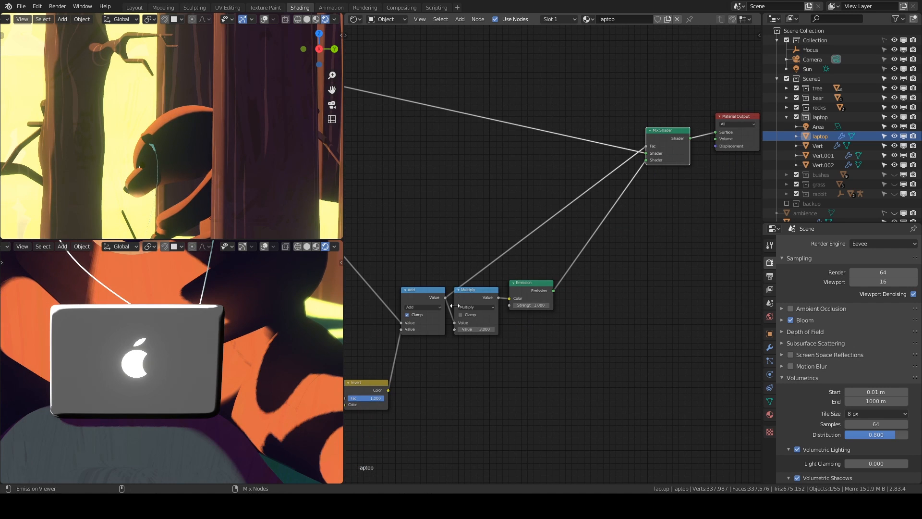
left_click(433, 293, "ctrl+shift")
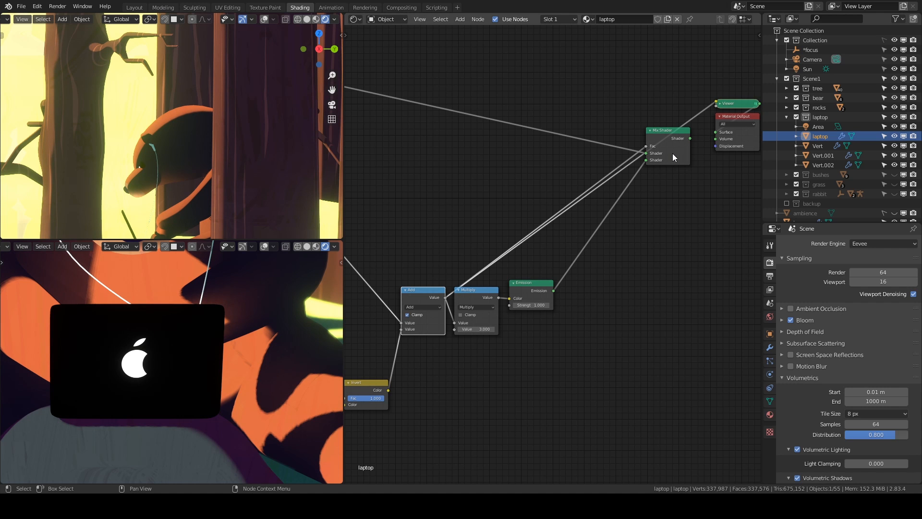
middle_click_drag(655, 134, 618, 258)
scroll(577, 307, "down", 3)
middle_click_drag(515, 383, 519, 354)
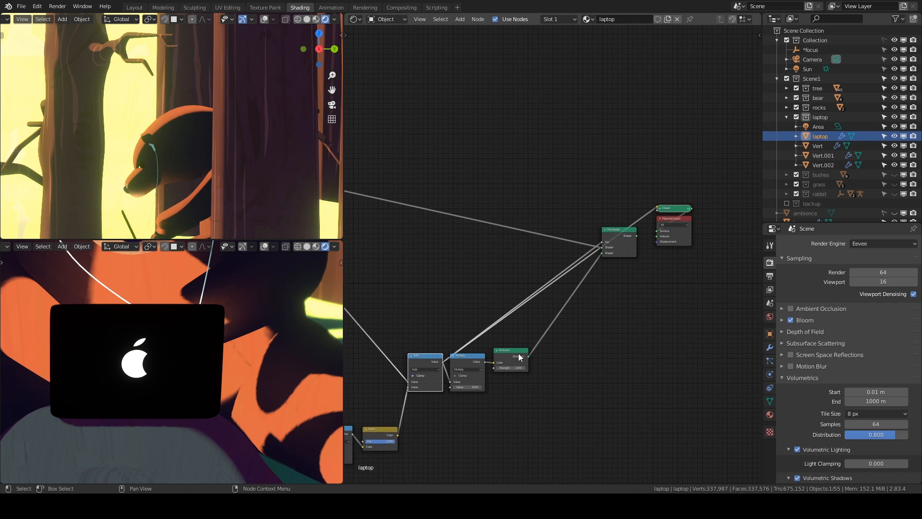
scroll(476, 387, "up", 5)
middle_click_drag(455, 386, 474, 348)
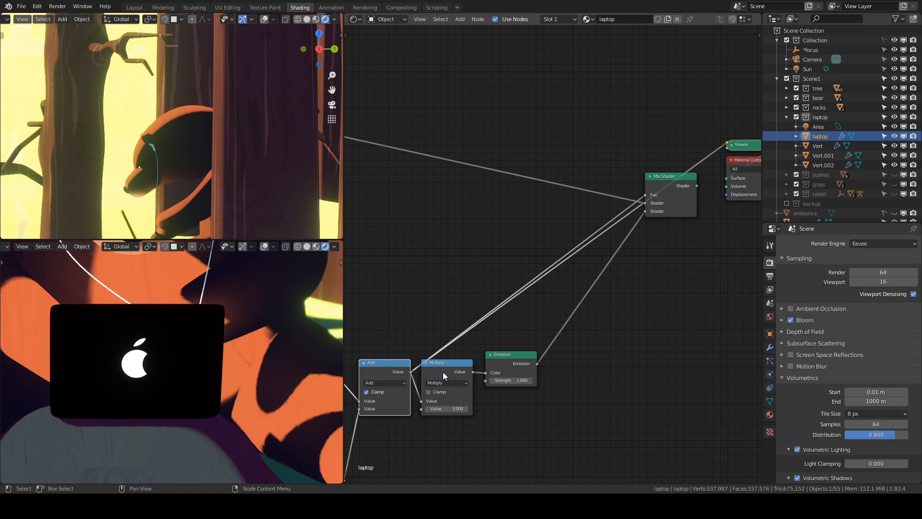
Step: Restore the laptop's full shading by linking the Mix Shader to the Material Output in place of the mask preview
mouse_move(482, 226)
middle_mouse_down()
mouse_move(729, 303)
mouse_move(597, 254)
middle_mouse_up()
middle_click_drag(625, 309, 480, 244)
middle_click_drag(689, 263, 474, 260)
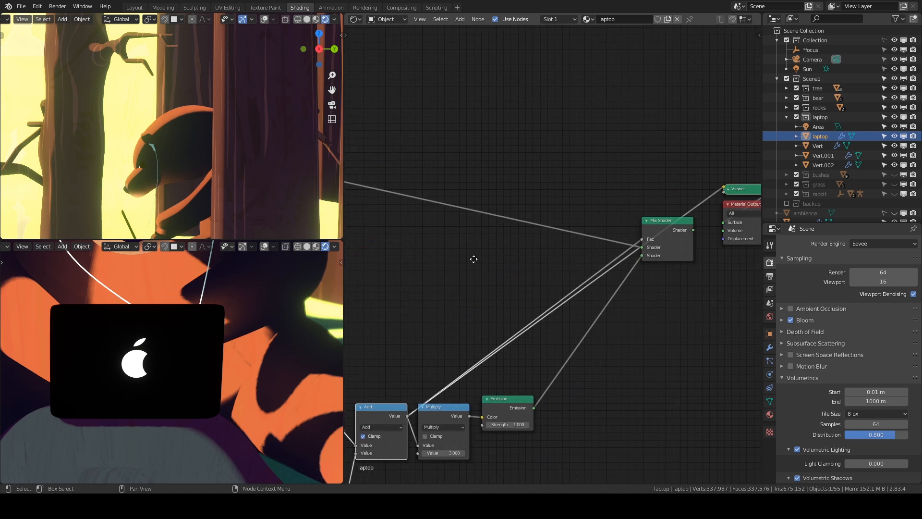
left_click(676, 228, "ctrl+shift")
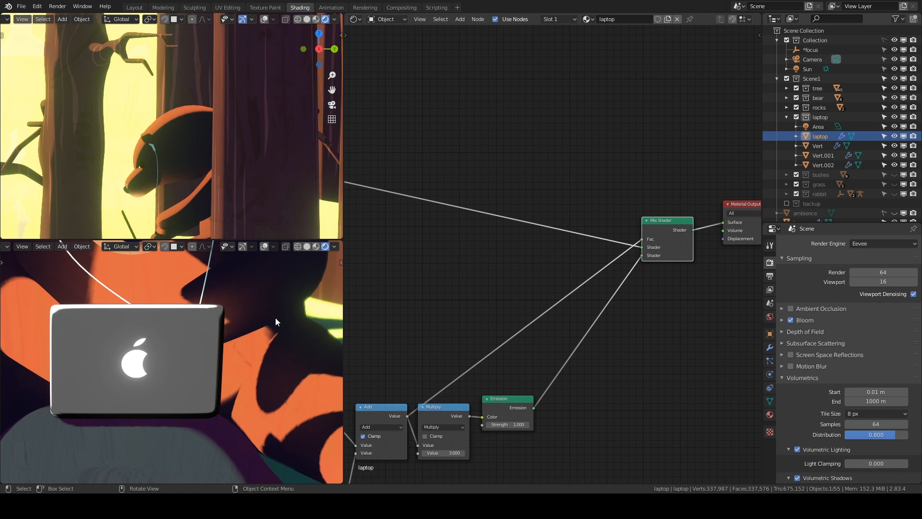
Step: Return to the camera view, select rock-big in the rocks collection and preview the background.png texture in its material
key("KP_0")
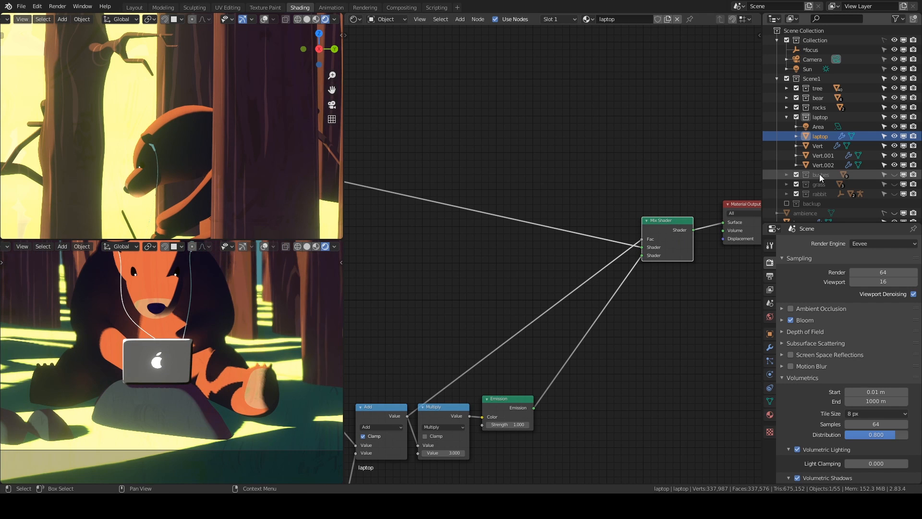
left_click(785, 118)
left_click(786, 107)
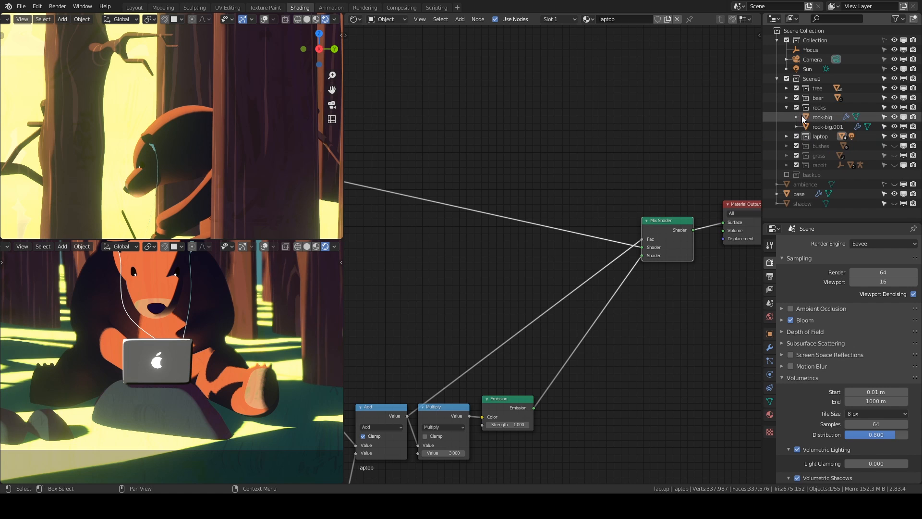
left_click(818, 118)
key("Home")
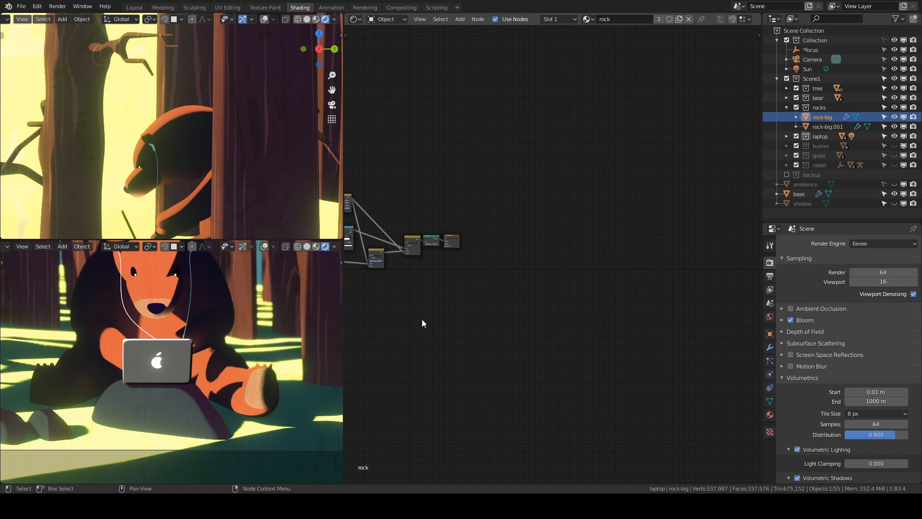
scroll(559, 358, "up", 2)
middle_click_drag(429, 173, 517, 181)
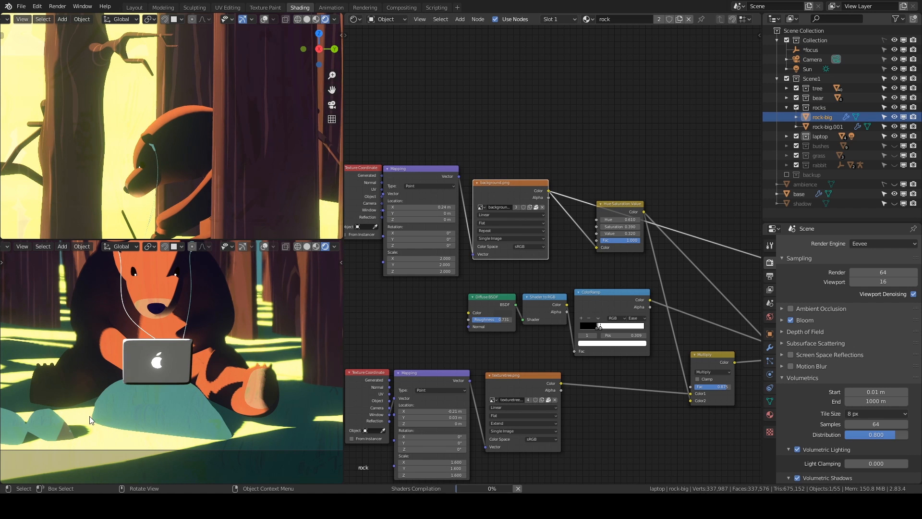
Step: Move the Texture Coordinate node of the rock's background.png branch farther away from its Mapping node
middle_click_drag(453, 261, 636, 314)
scroll(595, 286, "up", 8)
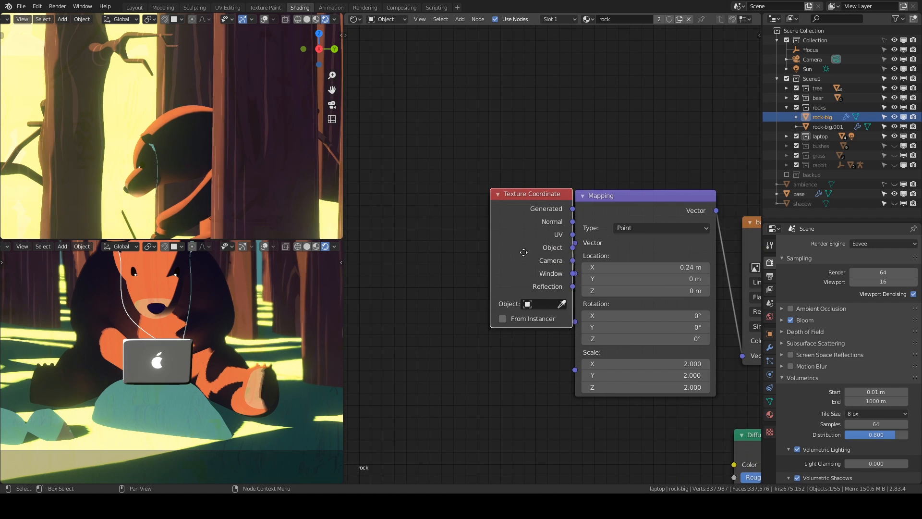
left_click_drag(523, 252, 466, 256)
Step: Reconnect the rock material's Emission node to the Material Output
scroll(634, 413, "down", 7)
middle_click_drag(677, 395, 492, 312)
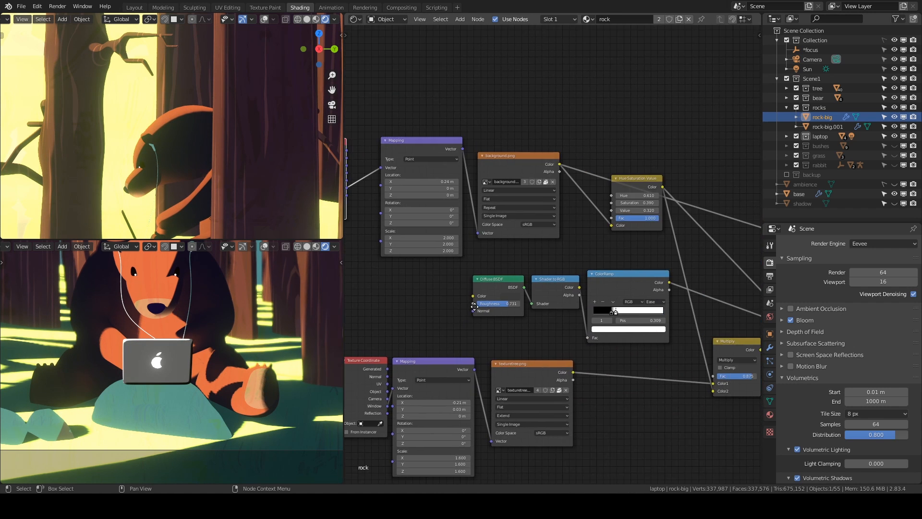
middle_click_drag(632, 345, 523, 320)
middle_click_drag(646, 386, 548, 403)
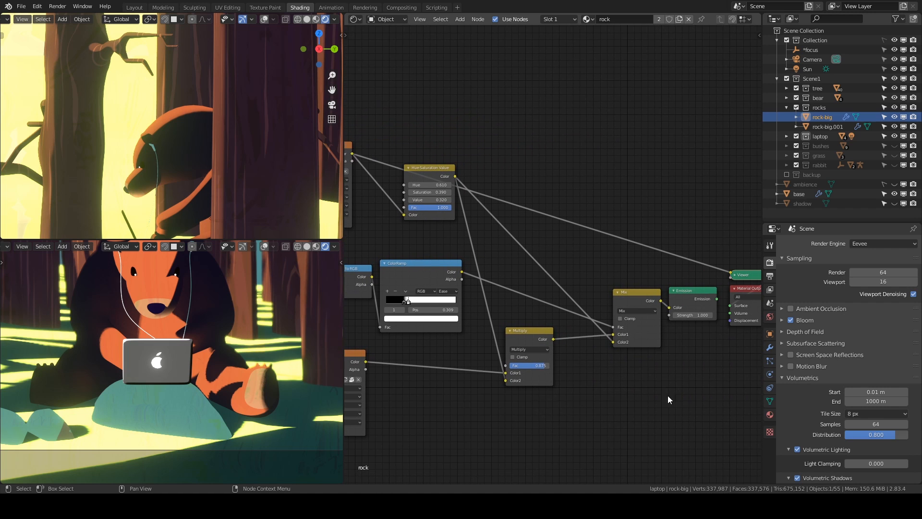
middle_click_drag(668, 397, 591, 400)
left_click(616, 304, "ctrl+shift")
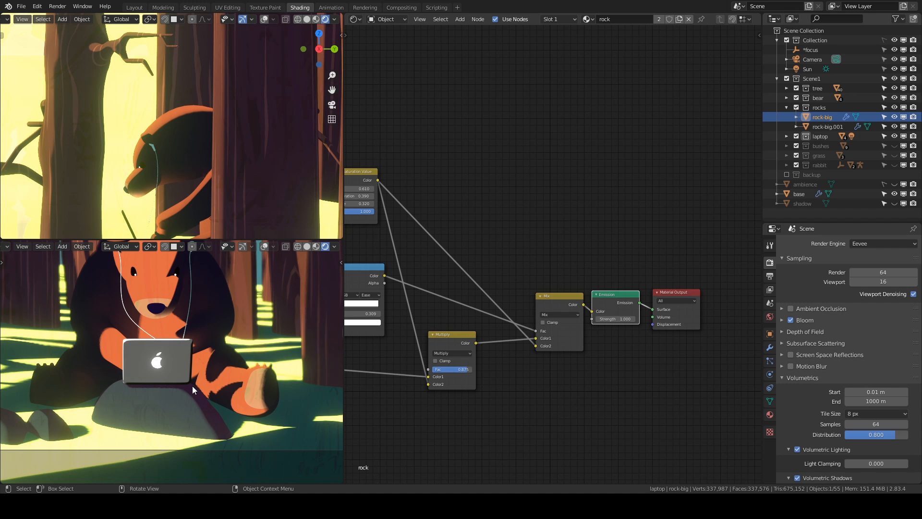
Step: Examine the bear, laptop and rocks together in the rendered camera view
scroll(203, 307, "down", 2)
middle_click_drag(258, 289, 238, 332, "shift")
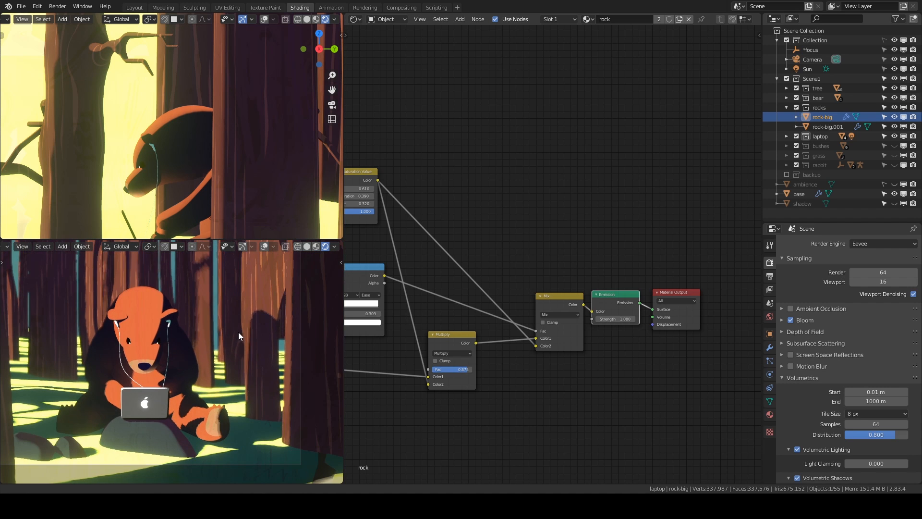
scroll(173, 361, "up", 3)
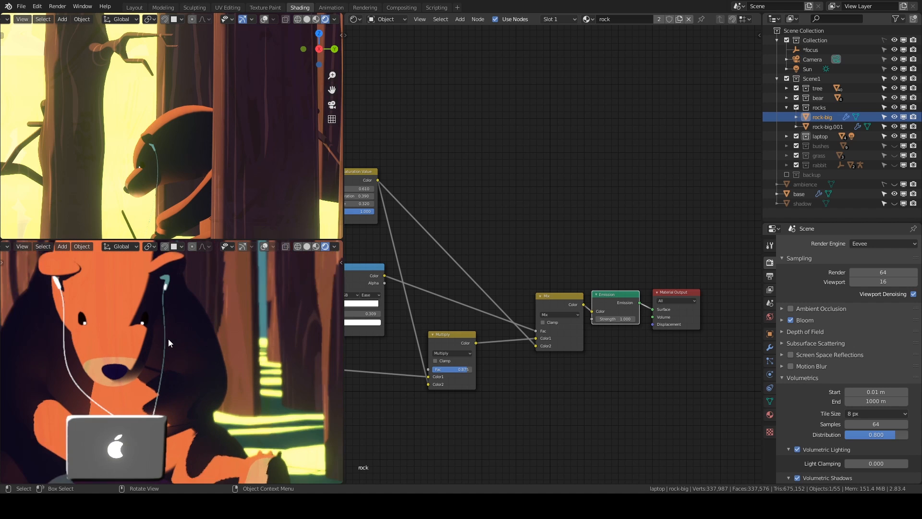
middle_click_drag(188, 431, 157, 413, "shift")
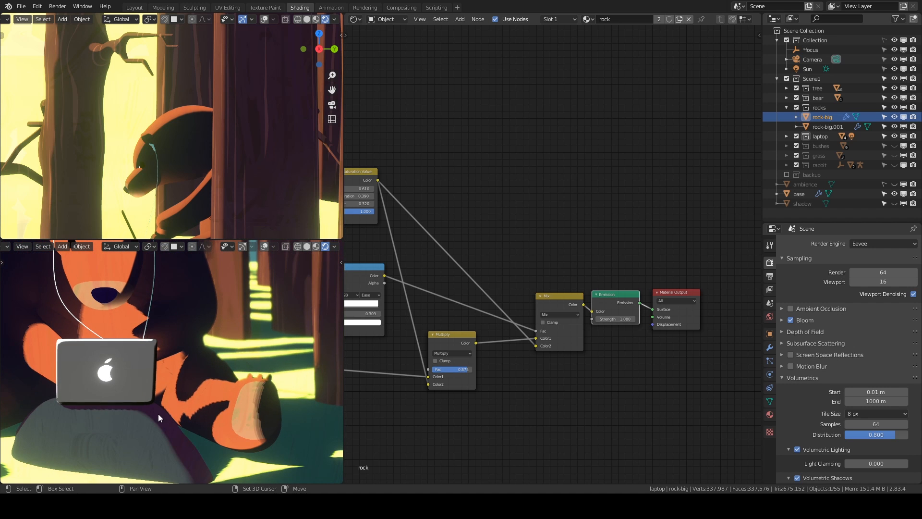
scroll(549, 382, "down", 2)
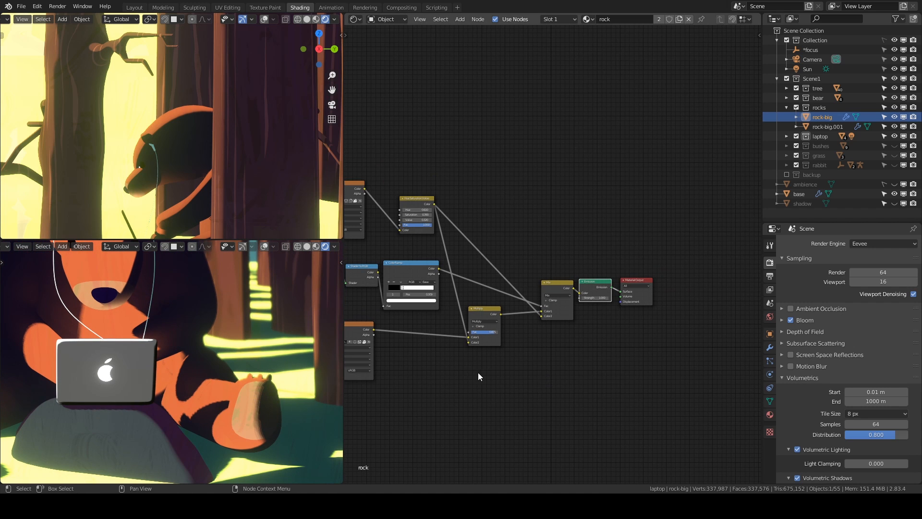
scroll(150, 399, "down", 3)
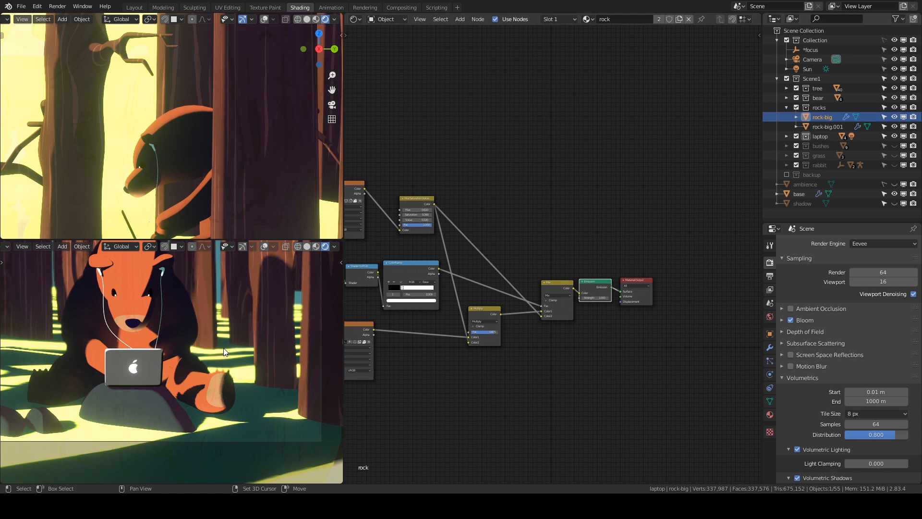
scroll(224, 348, "down", 2)
middle_click_drag(209, 321, 227, 365, "shift")
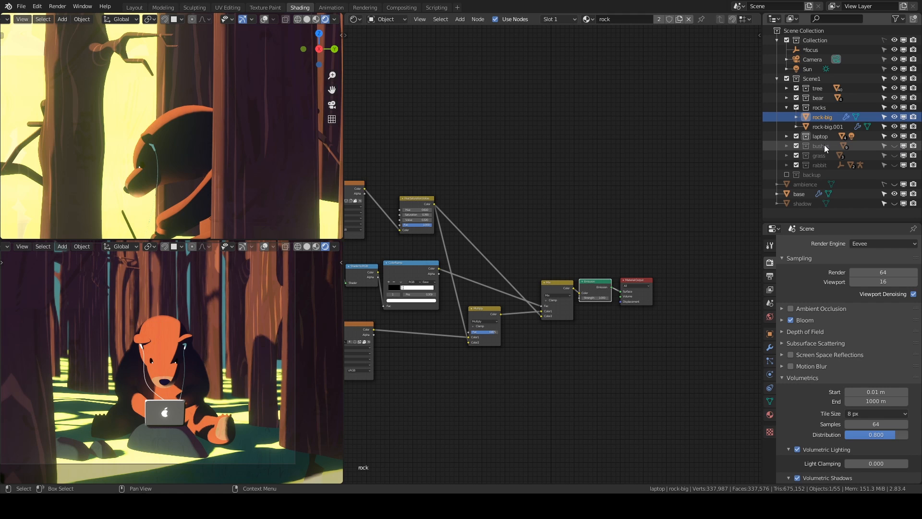
Step: Show the bushes and grass collections in the viewport and select the bushes collection
left_click(894, 145)
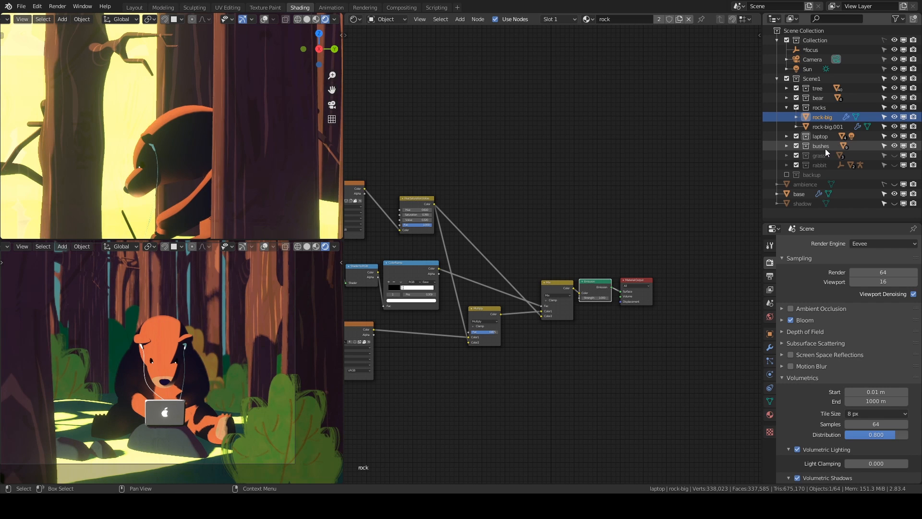
left_click(894, 155)
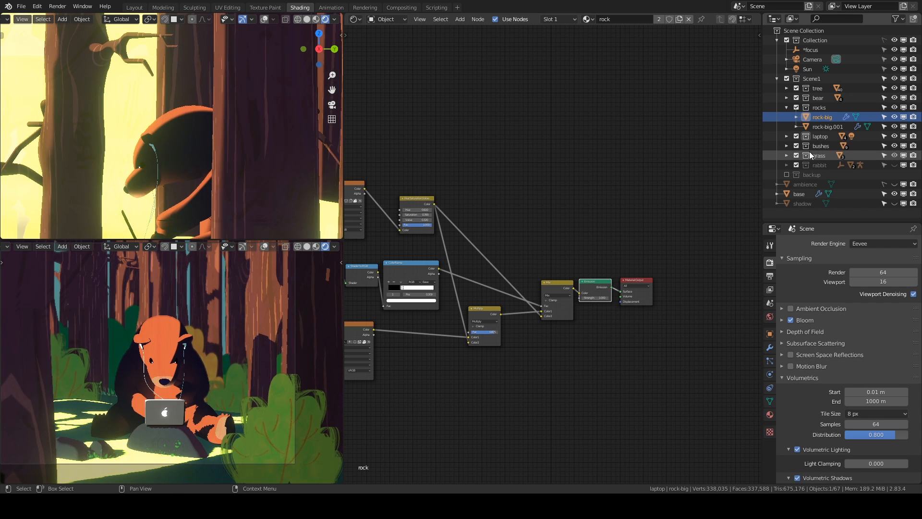
left_click(818, 148)
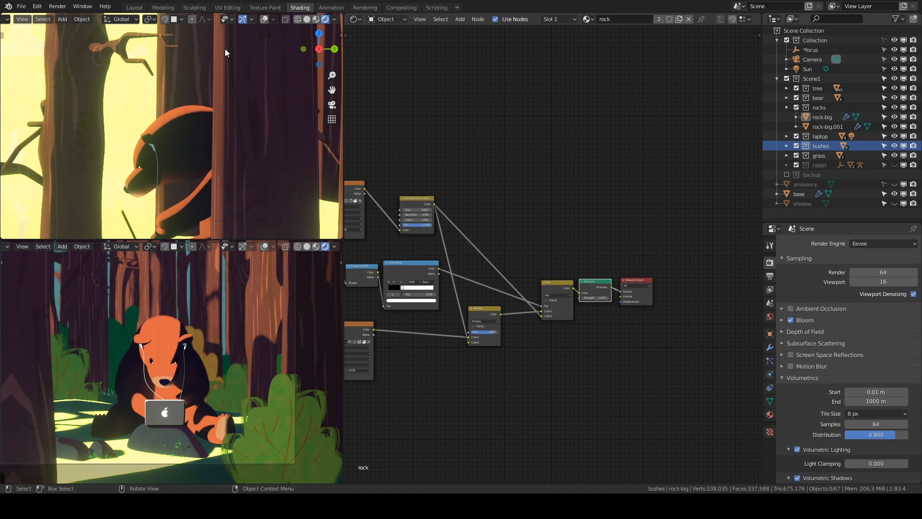
Step: Switch to the Layout workspace and inspect the flat image planes in the bushes collection, such as Plane.003 and Plane.005
left_click(134, 7)
middle_click_drag(448, 177, 530, 202)
scroll(166, 193, "down", 3)
scroll(166, 193, "down", 5)
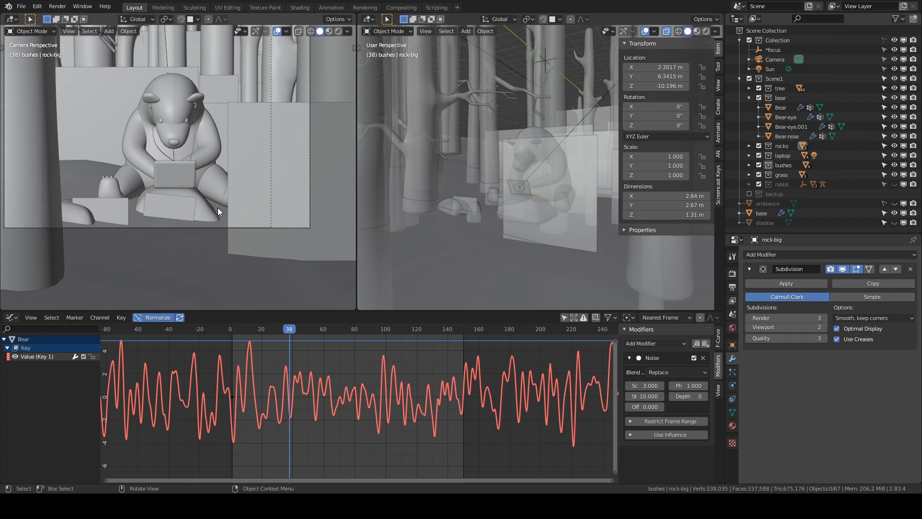
left_click(750, 165)
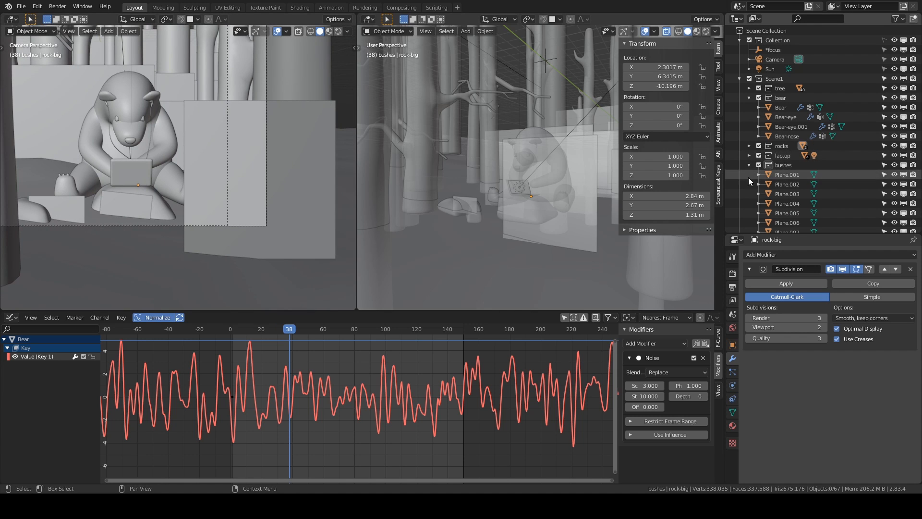
scroll(763, 185, "down", 2)
left_click(776, 136)
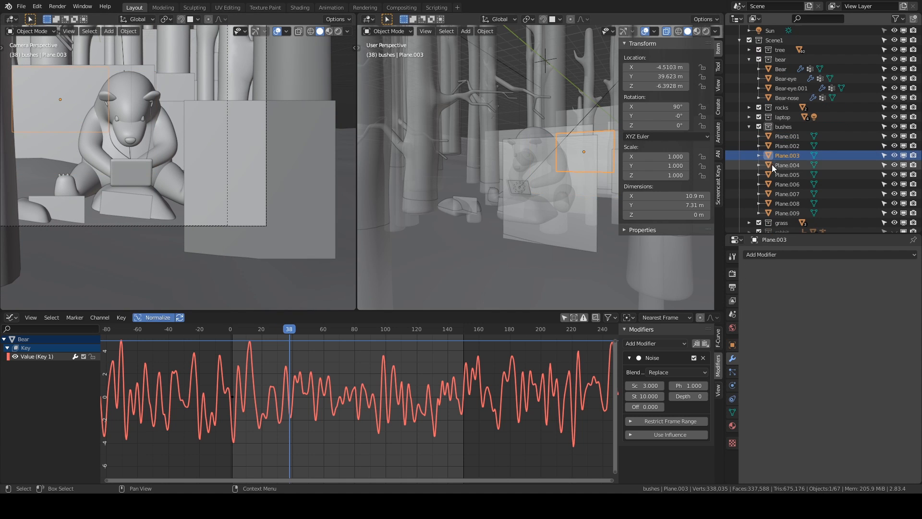
left_click(774, 175)
scroll(529, 186, "down", 3)
middle_click_drag(587, 196, 537, 128)
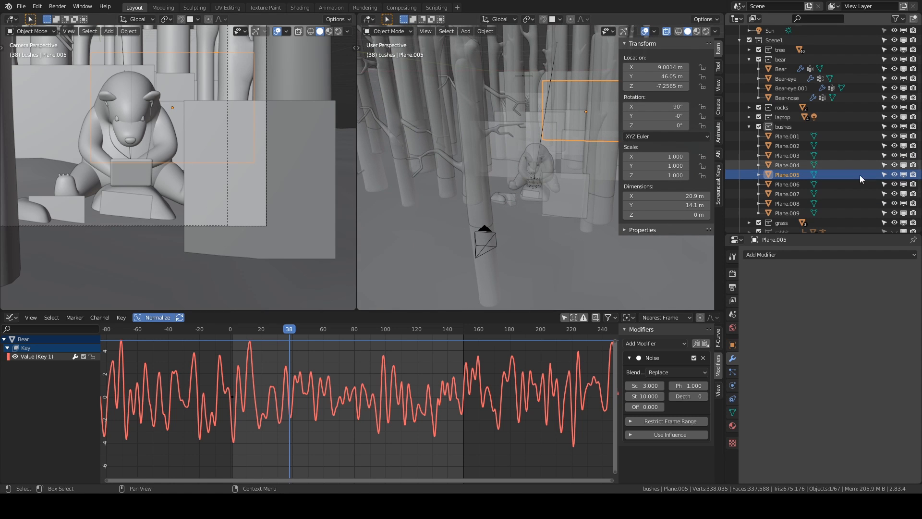
Step: Expand the grass collection and inspect the planes grass-1.002 and grass-1.001 in front of the bear
scroll(779, 210, "down", 2)
left_click(750, 184)
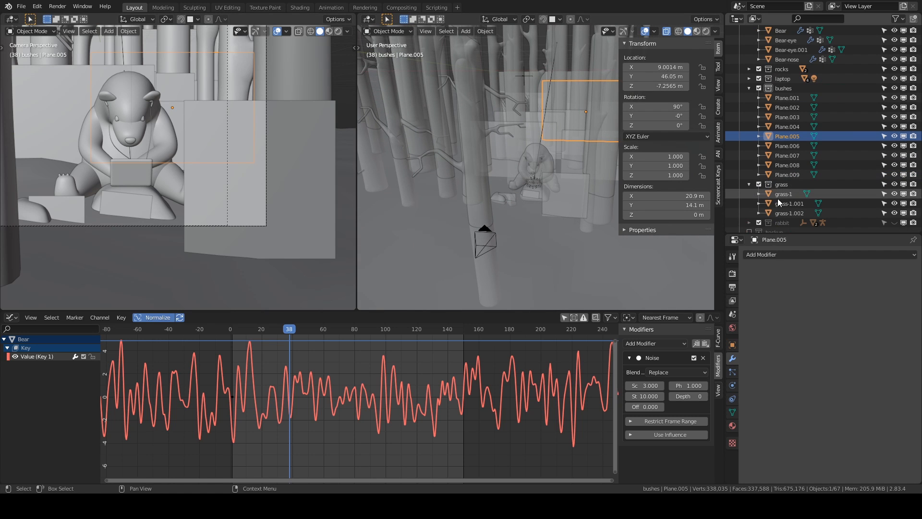
left_click(779, 195)
left_click(122, 200)
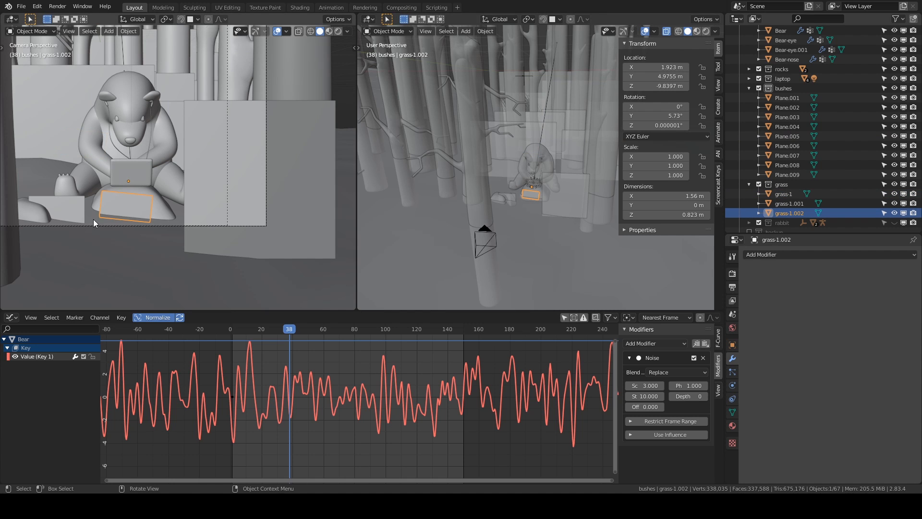
scroll(94, 221, "up", 4)
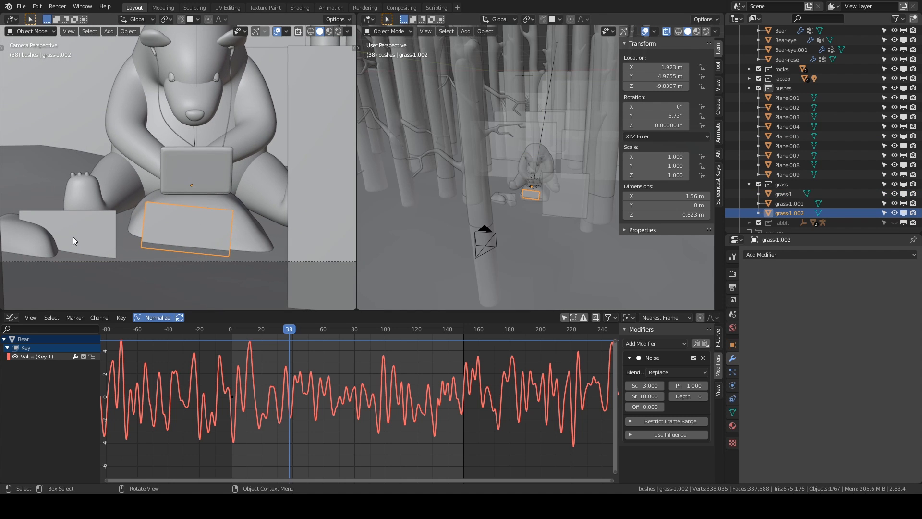
left_click(73, 237)
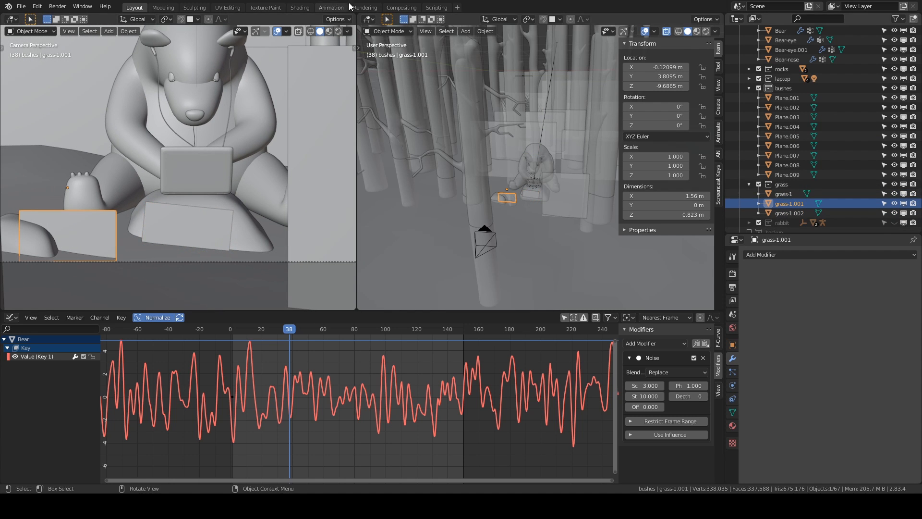
Step: Return to the Shading workspace and view the whole bush.001 node tree of Plane.001 in the bushes collection
left_click(300, 8)
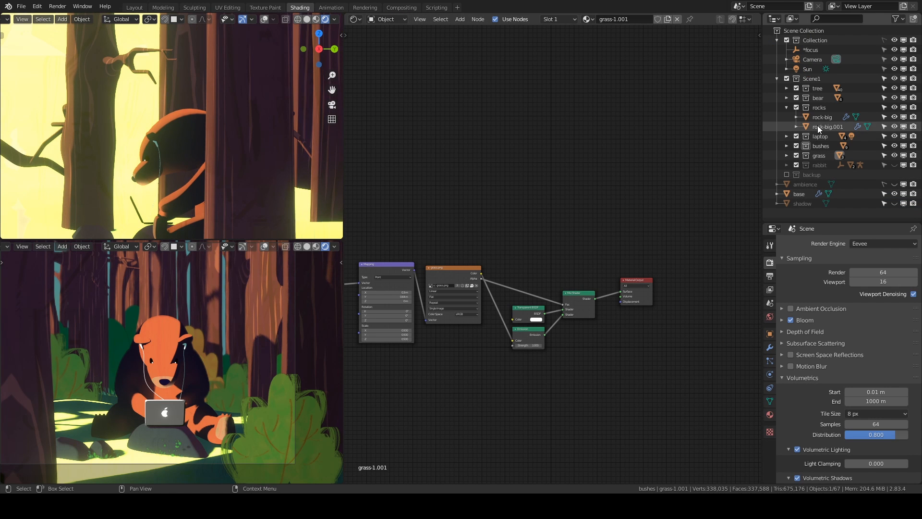
left_click(787, 146)
left_click(817, 155)
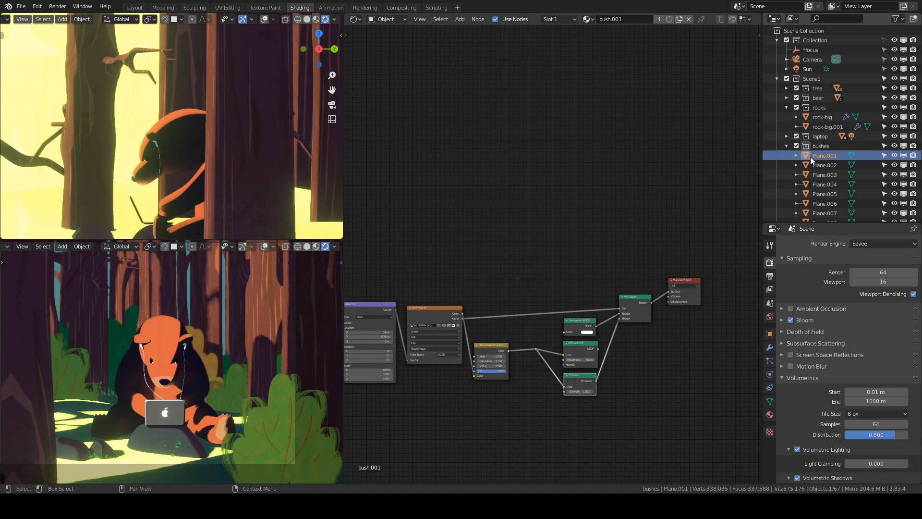
key("Home")
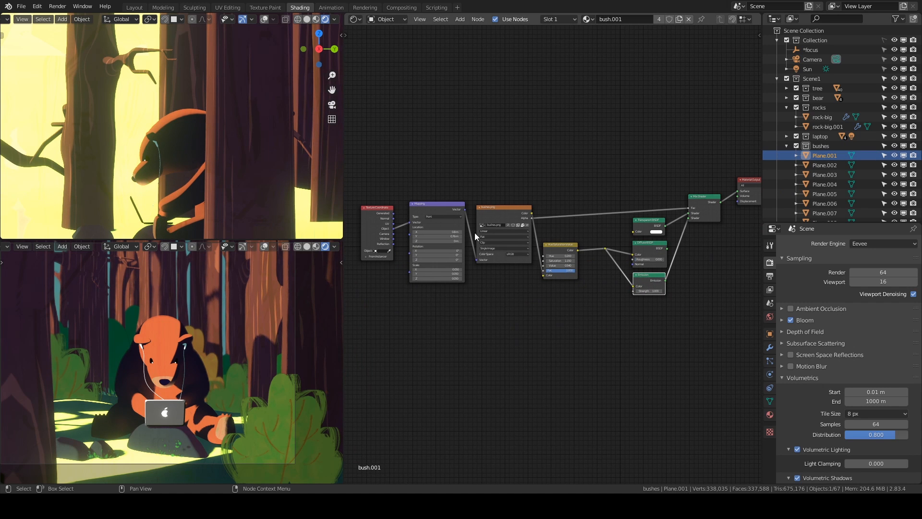
Step: Preview the bushes.png texture node's alpha directly, and reconnect the Mix Shader to the Material Output
scroll(542, 264, "up", 4)
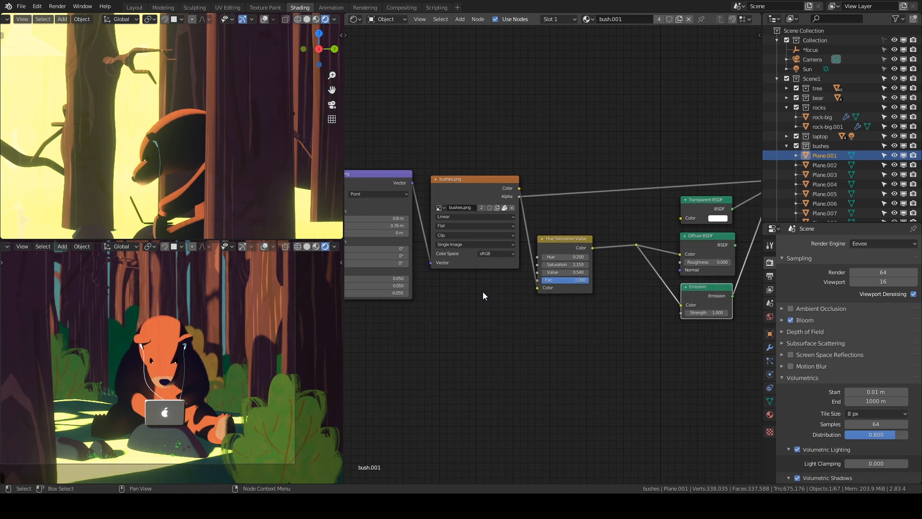
left_click(437, 152, "ctrl+shift")
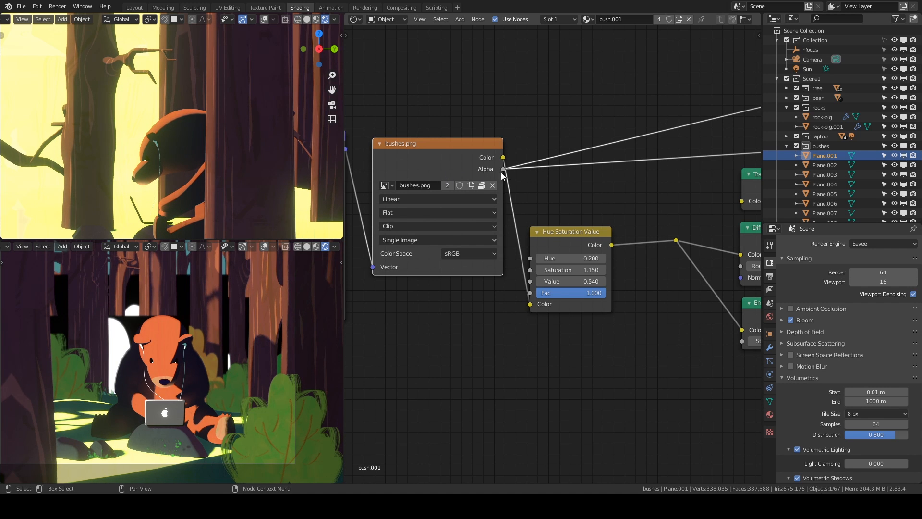
scroll(686, 238, "down", 3)
middle_click_drag(673, 216, 528, 217)
scroll(607, 207, "up", 4)
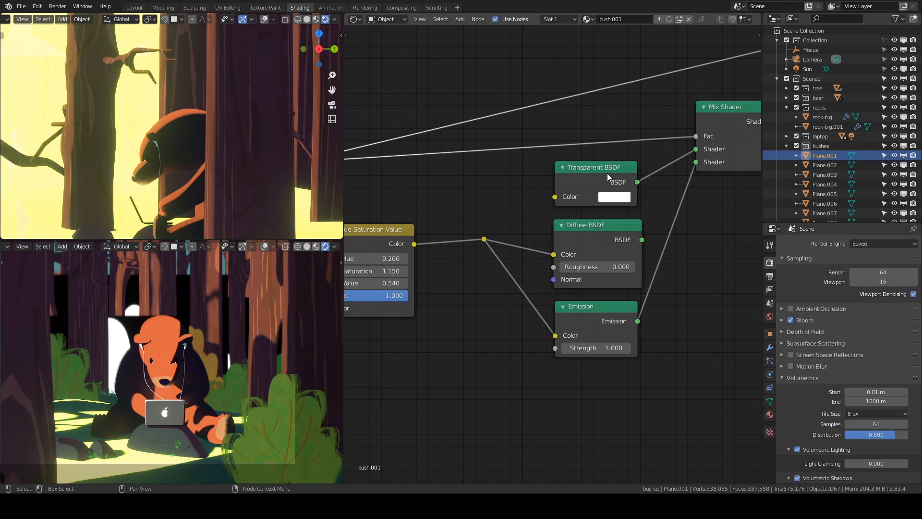
middle_click_drag(701, 223, 581, 272)
left_click(607, 161, "ctrl+shift")
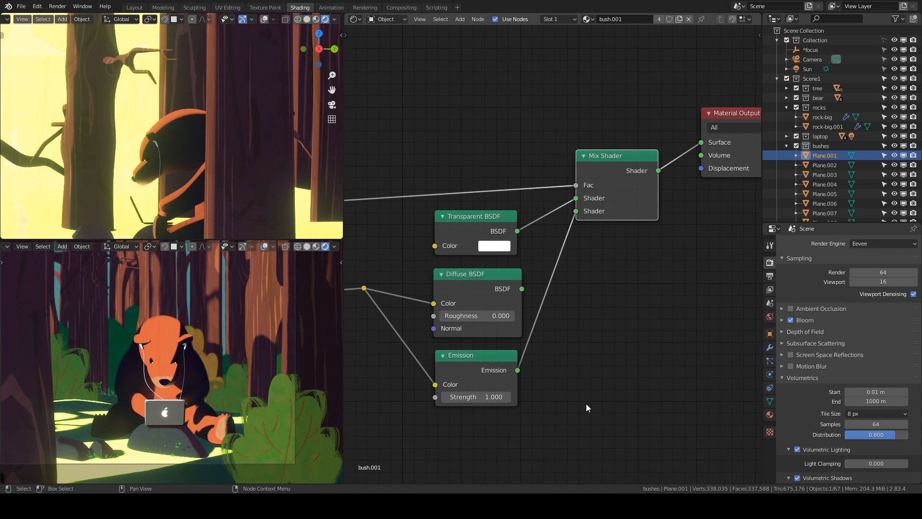
Step: Split the node editor horizontally, turn the lower half into an Image Editor and display bush2.png in it
scroll(461, 423, "down", 2)
left_click_drag(344, 481, 363, 212)
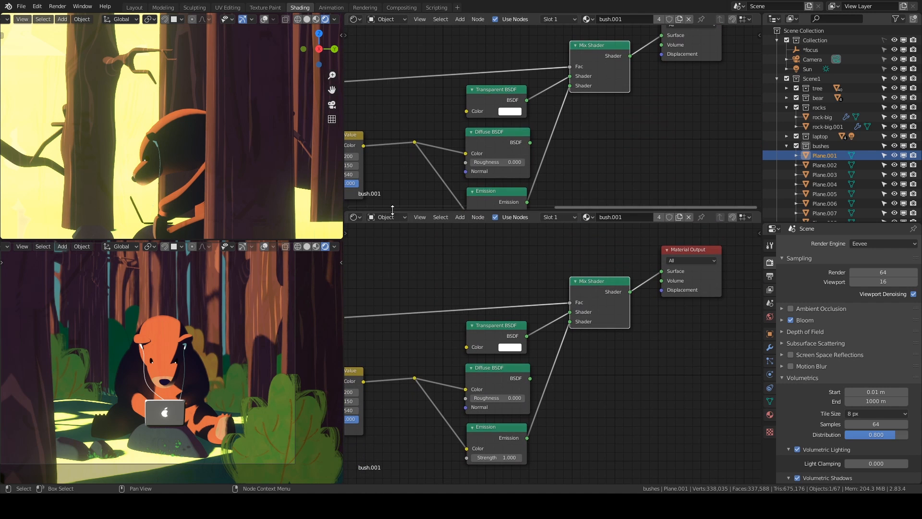
left_click(356, 217)
left_click(375, 263)
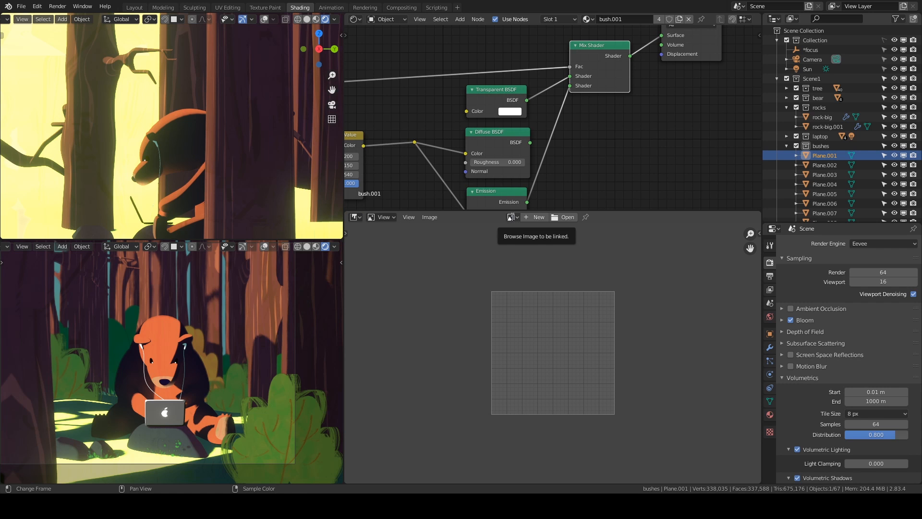
left_click(511, 217)
left_click(533, 241)
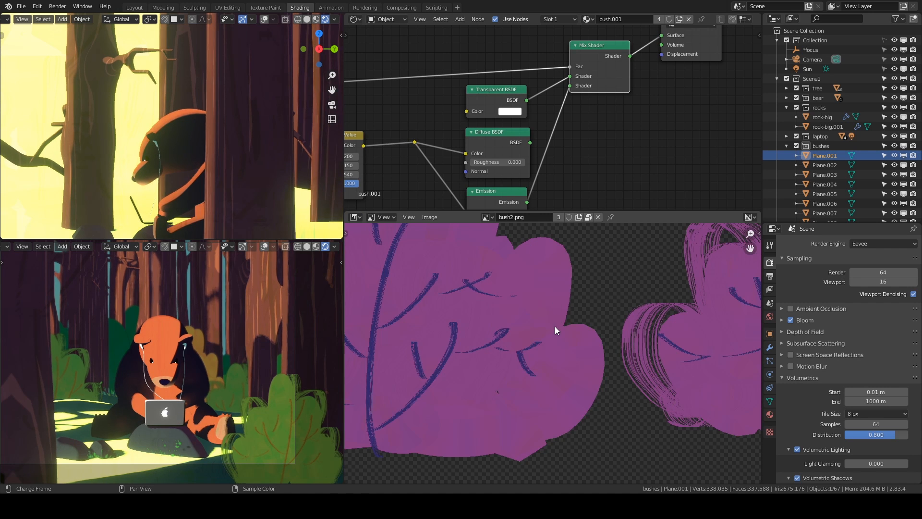
Step: Display bushes.png in the Image Editor and shrink that area to reveal the bush material's Texture Coordinate and Mapping nodes
scroll(557, 327, "down", 4)
left_click(490, 217)
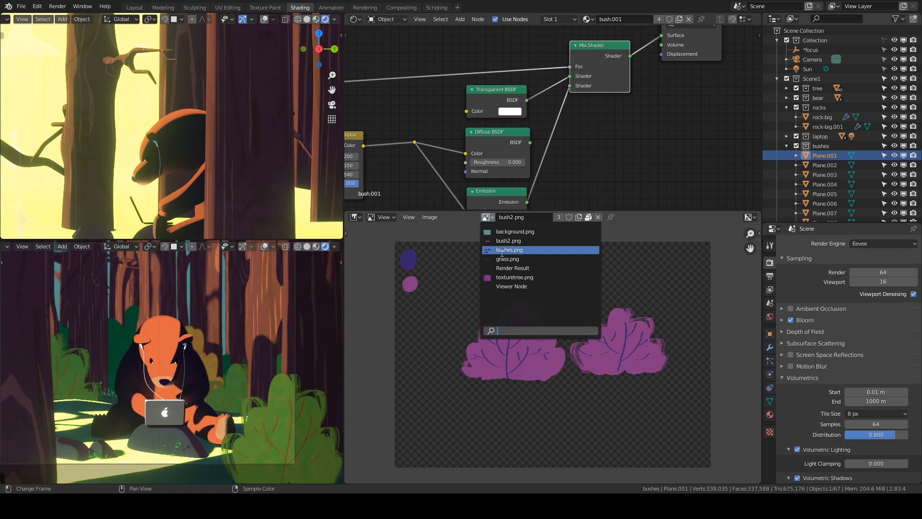
left_click(505, 250)
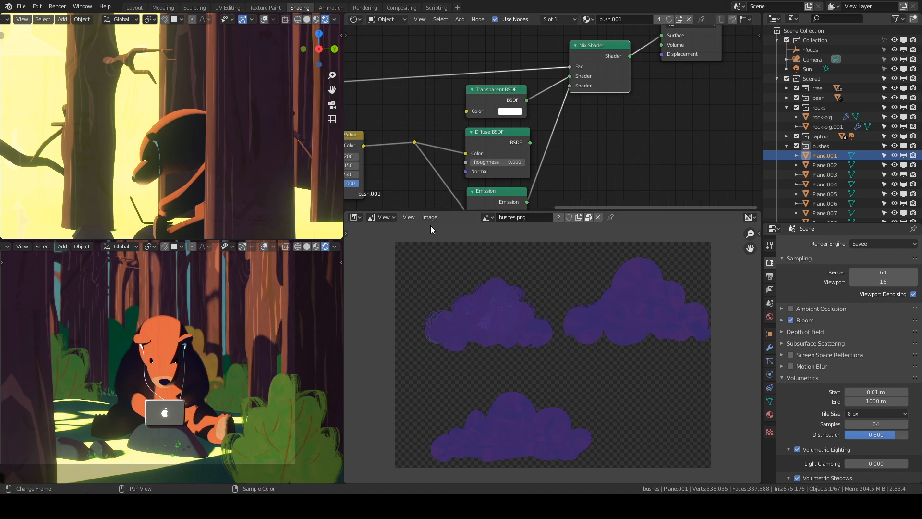
left_click_drag(437, 210, 463, 399)
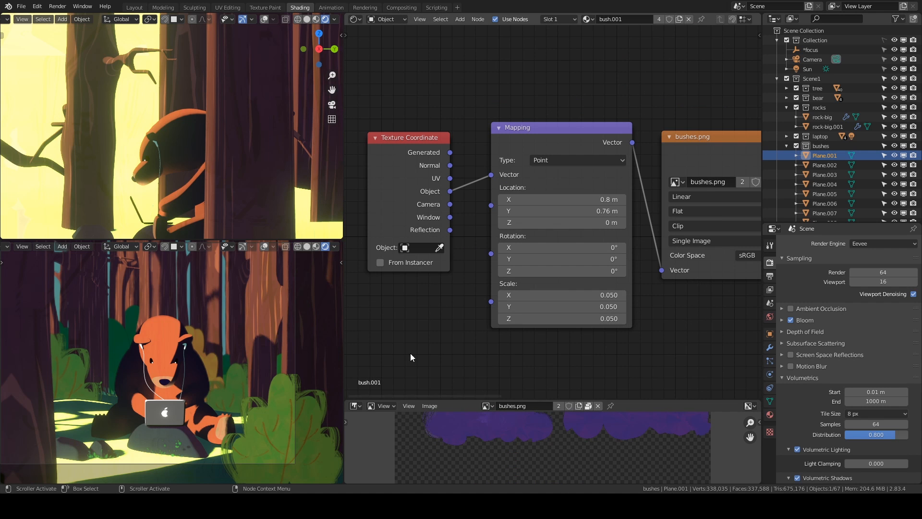
scroll(667, 336, "down", 2)
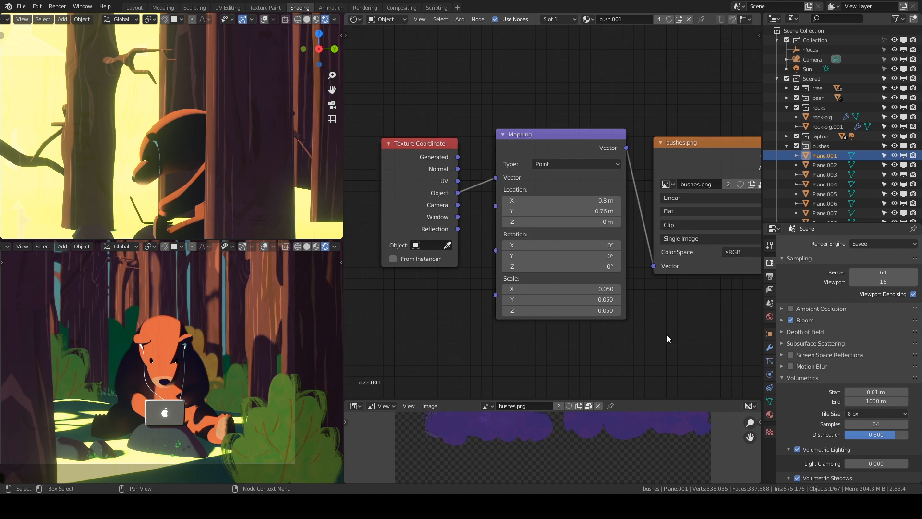
Step: Frame the bear, laptop and rock in the camera view and unhide the rabbit collection
scroll(157, 420, "up", 4)
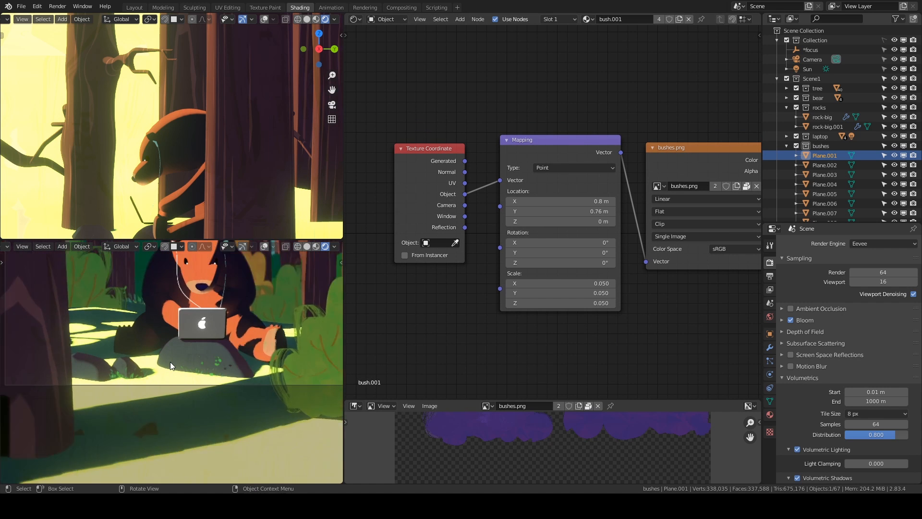
middle_click_drag(157, 395, 159, 374, "shift")
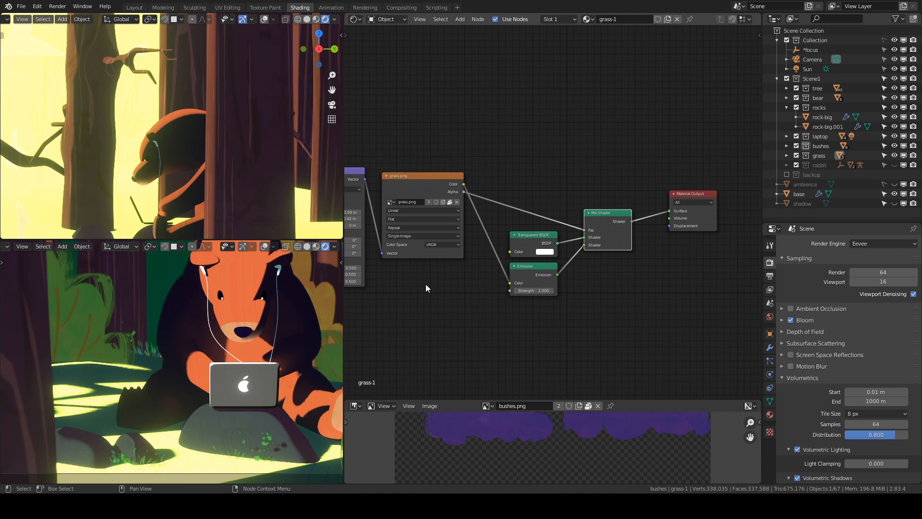
left_click(895, 165)
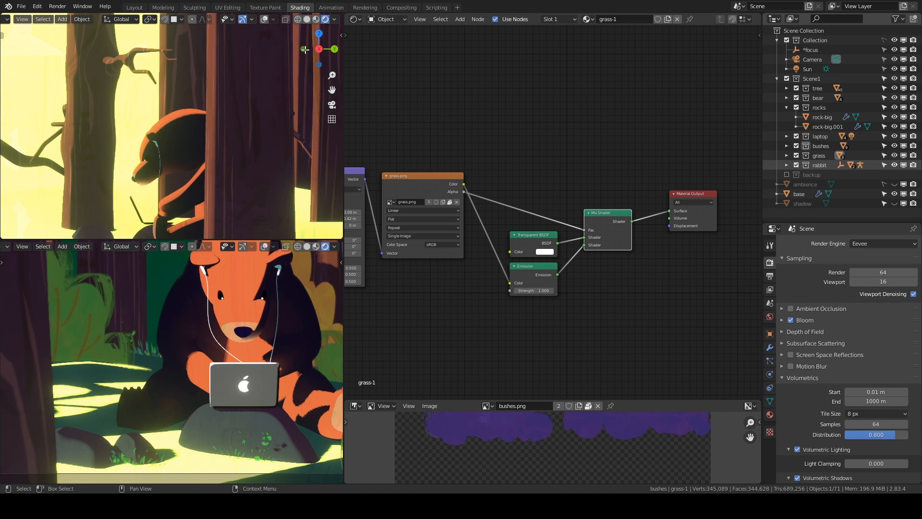
Step: Switch to the Layout workspace in front view and expand the rabbit collection down to the Empty's Armature and its child meshes
left_click(134, 10)
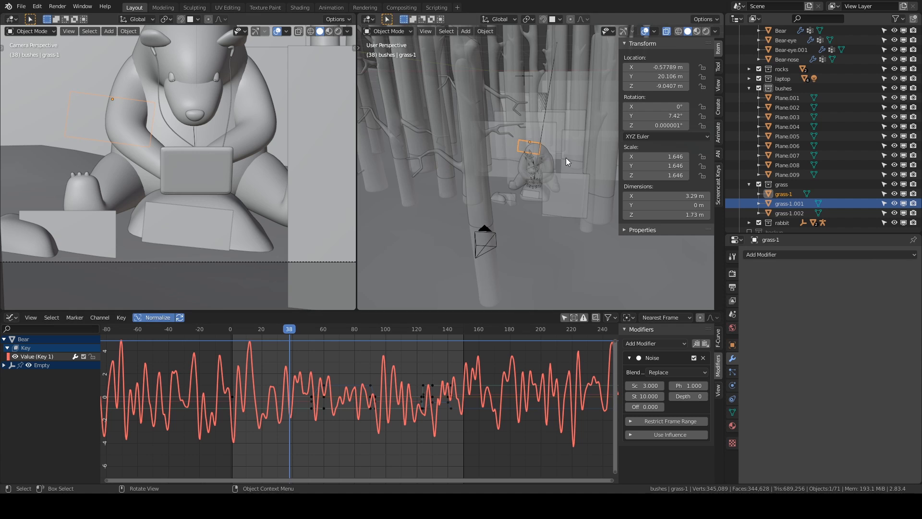
key("KP_1")
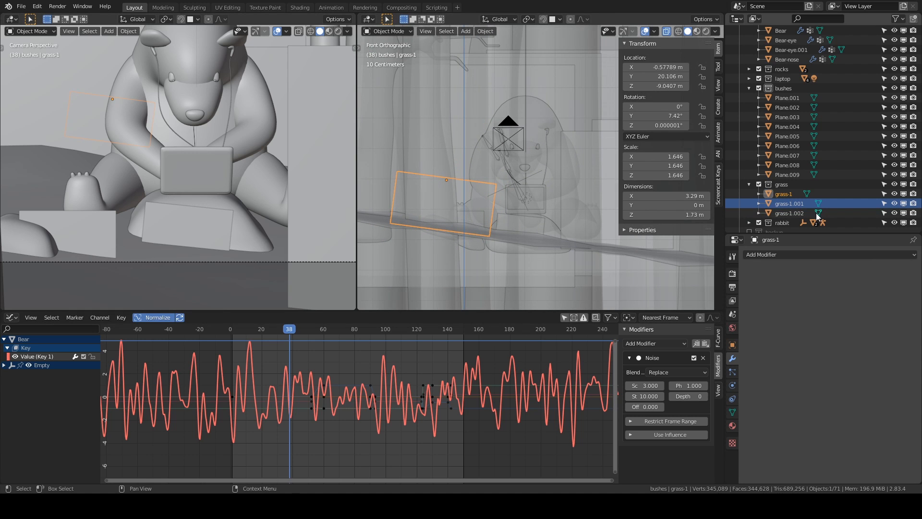
scroll(792, 197, "down", 2)
left_click(749, 186)
left_click(759, 195)
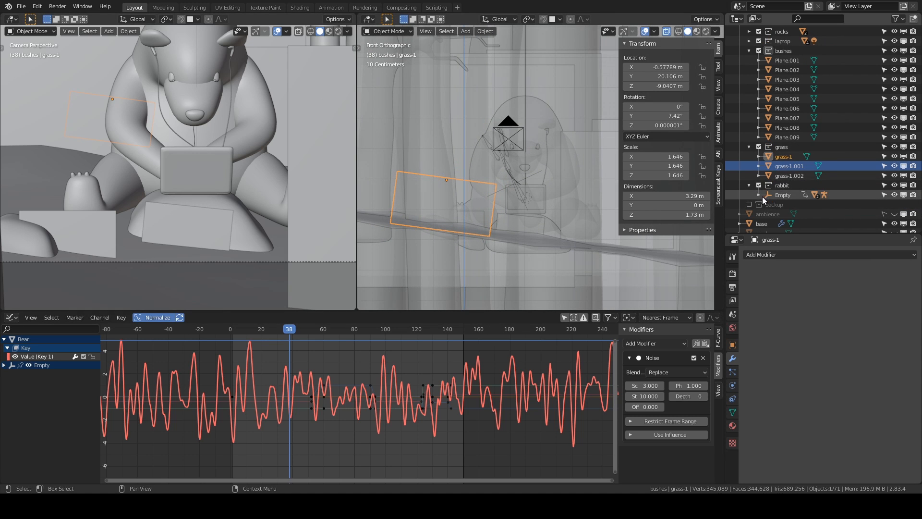
left_click(768, 214)
scroll(788, 218, "down", 2)
scroll(788, 218, "down", 2)
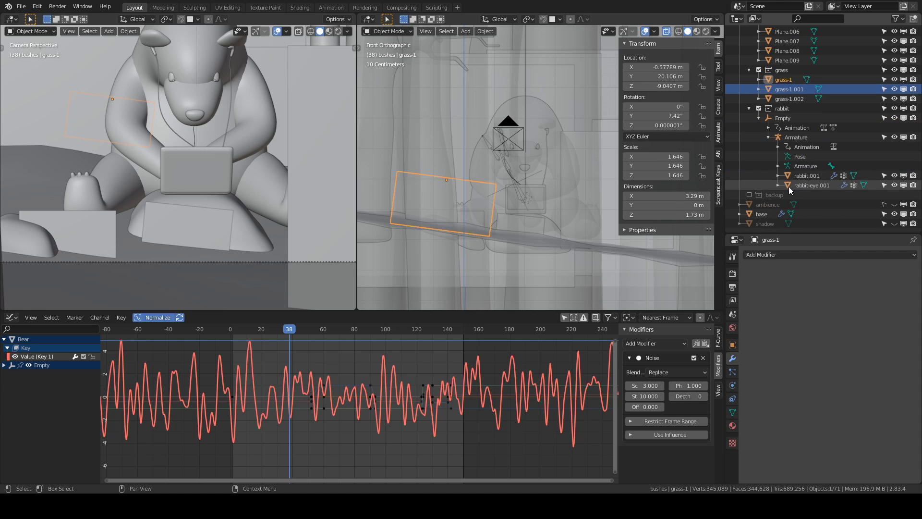
Step: Select rabbit.001 and go to frame 67, framing the rabbit beside the bear's head in both viewports
left_click(789, 176)
key("KP_Decimal")
middle_click_drag(515, 180, 514, 203)
scroll(518, 217, "up", 3)
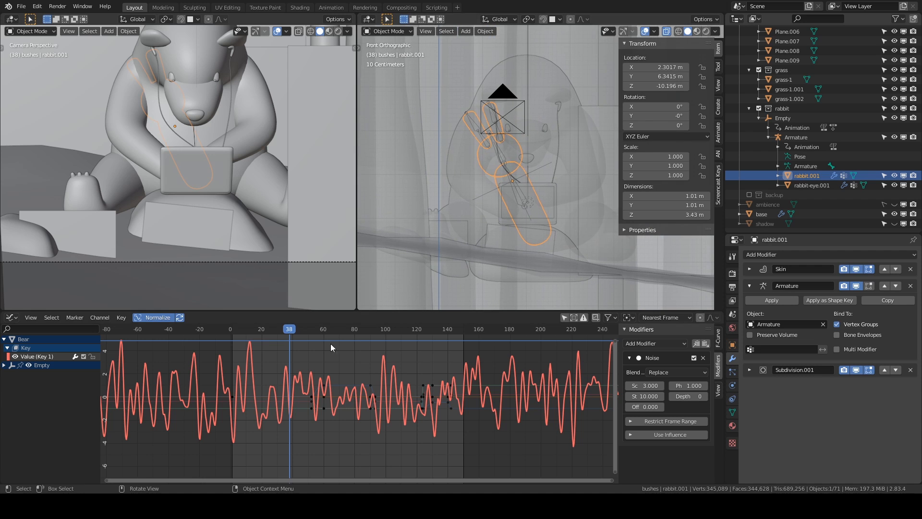
left_click_drag(312, 330, 334, 330)
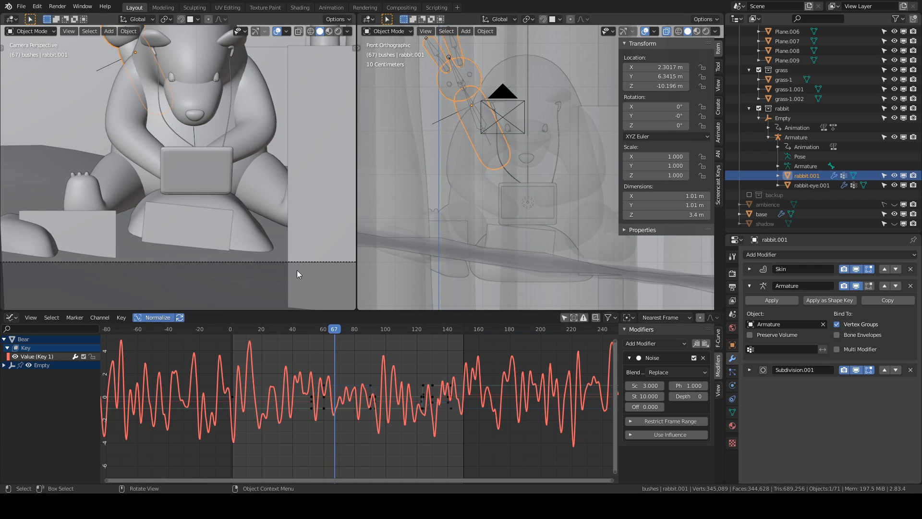
middle_click_drag(184, 222, 184, 223, "shift")
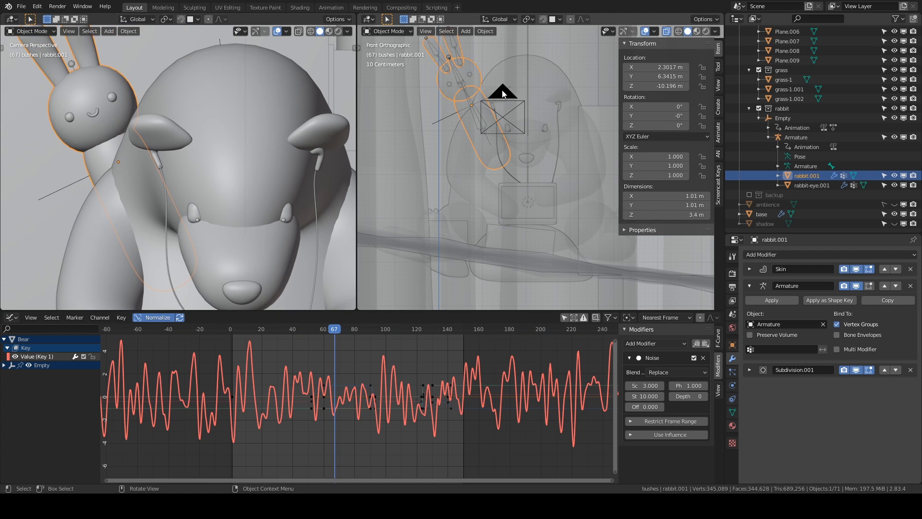
middle_click_drag(483, 102, 511, 189, "shift")
scroll(519, 184, "up", 3)
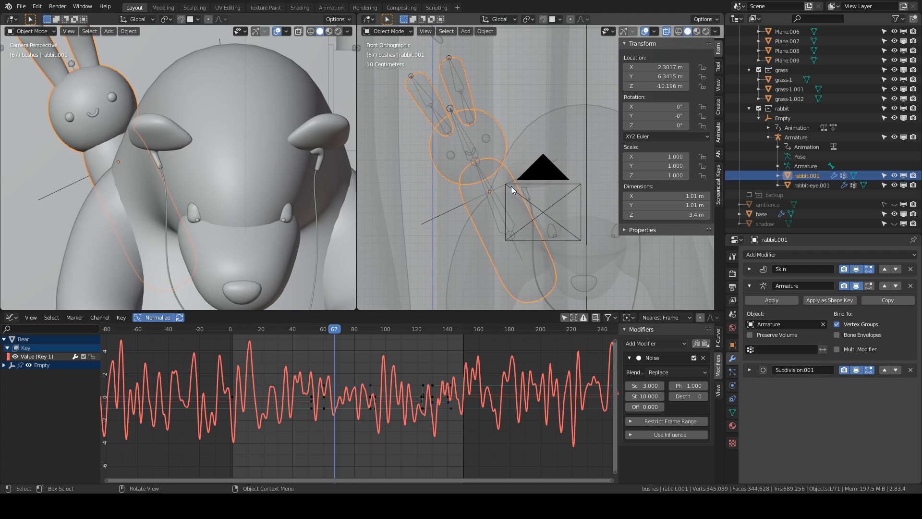
Step: Enter Edit Mode on rabbit.001 and examine the vertex weights along the body's skin skeleton
key("Tab")
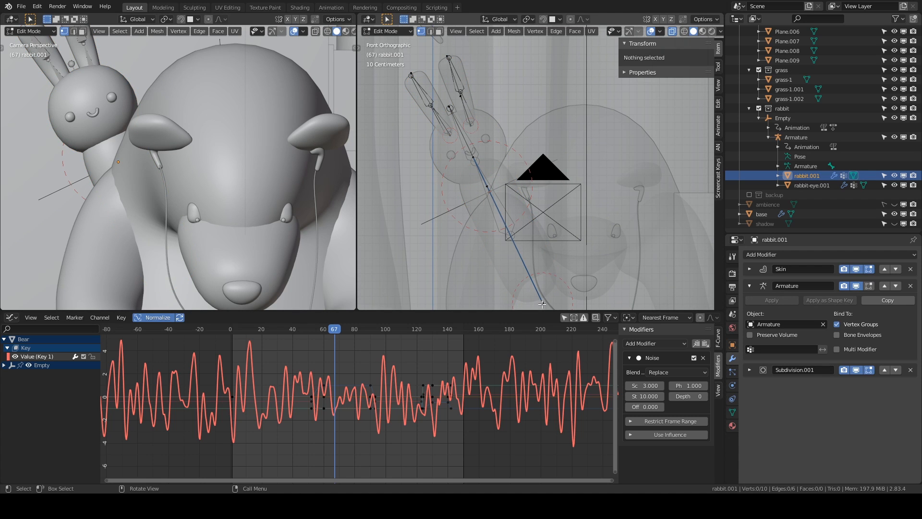
left_click(542, 303)
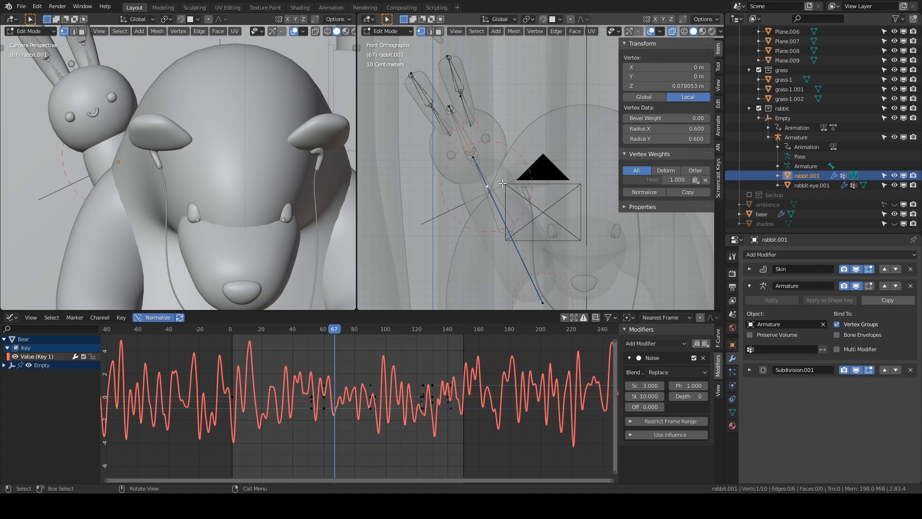
key("KP_3")
key("KP_1")
scroll(507, 197, "up", 1)
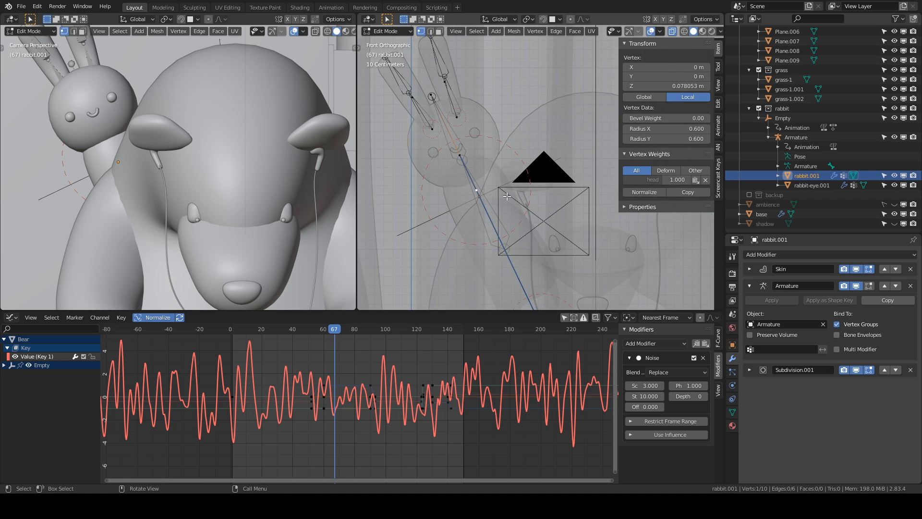
middle_click_drag(512, 225, 501, 168, "shift")
middle_click_drag(474, 212, 478, 235, "shift")
middle_click_drag(485, 137, 541, 250, "shift")
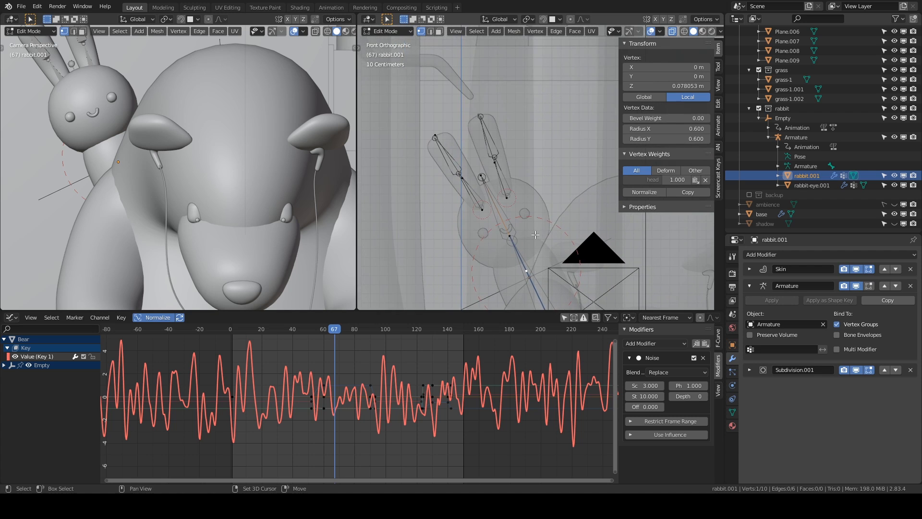
Step: Select the vertices along one of the rabbit's ears in turn to examine their vertex group weights
scroll(461, 259, "up", 5)
middle_click_drag(423, 263, 488, 271, "shift")
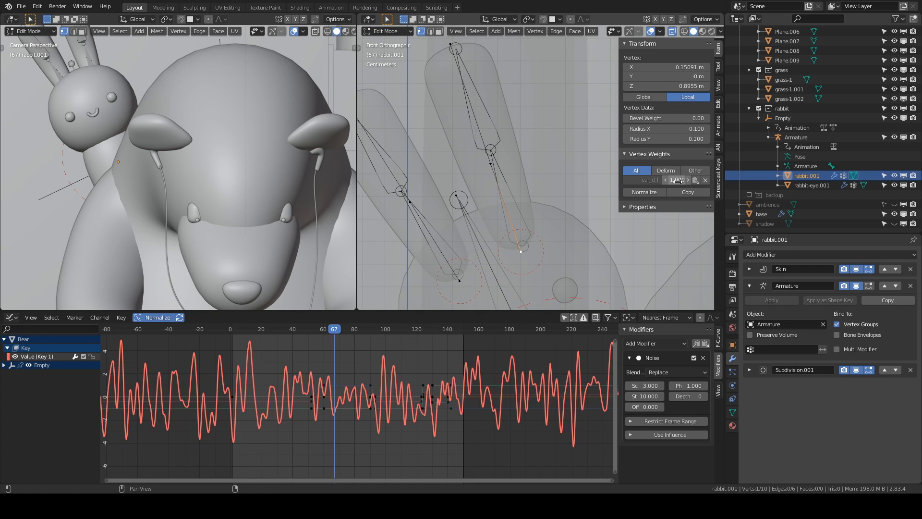
left_click(490, 165)
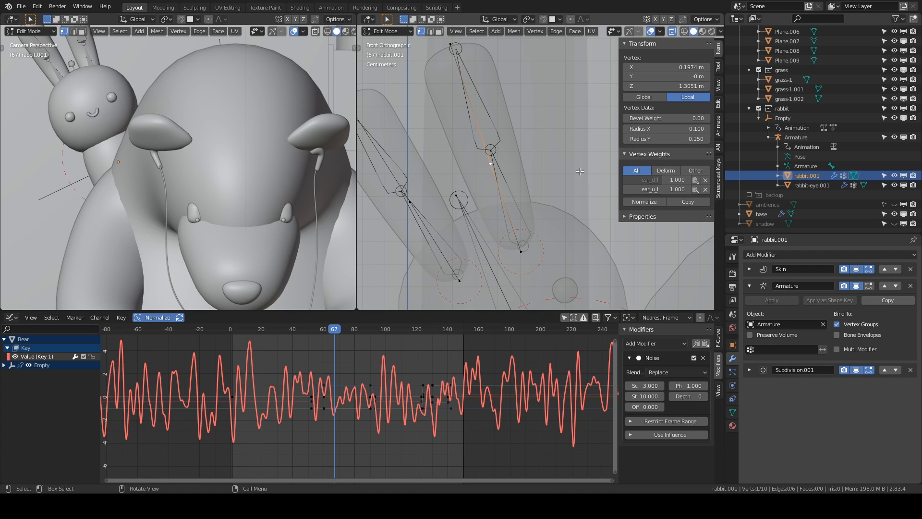
middle_click_drag(536, 139, 528, 171, "shift")
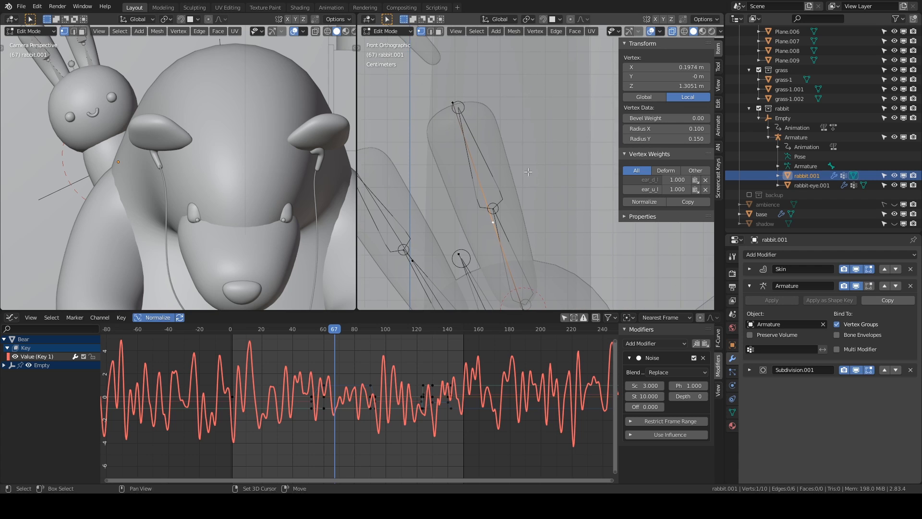
left_click(452, 103)
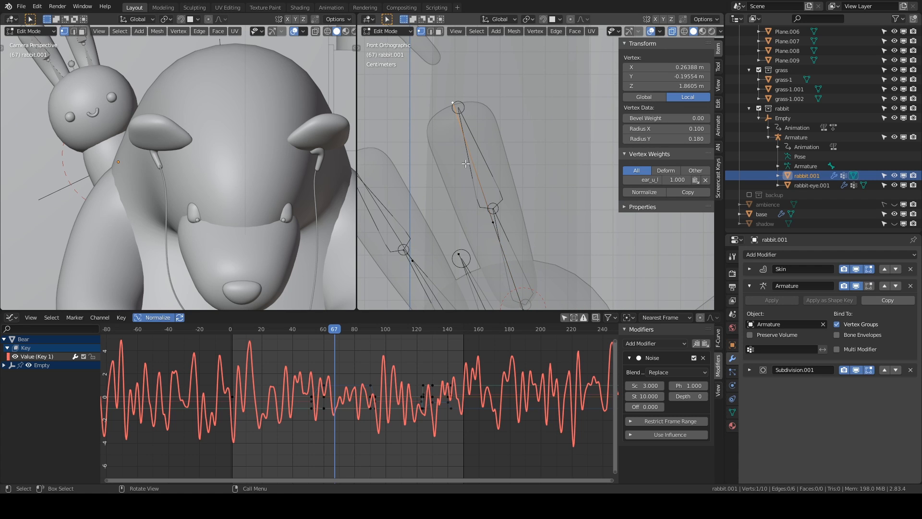
scroll(468, 152, "down", 3)
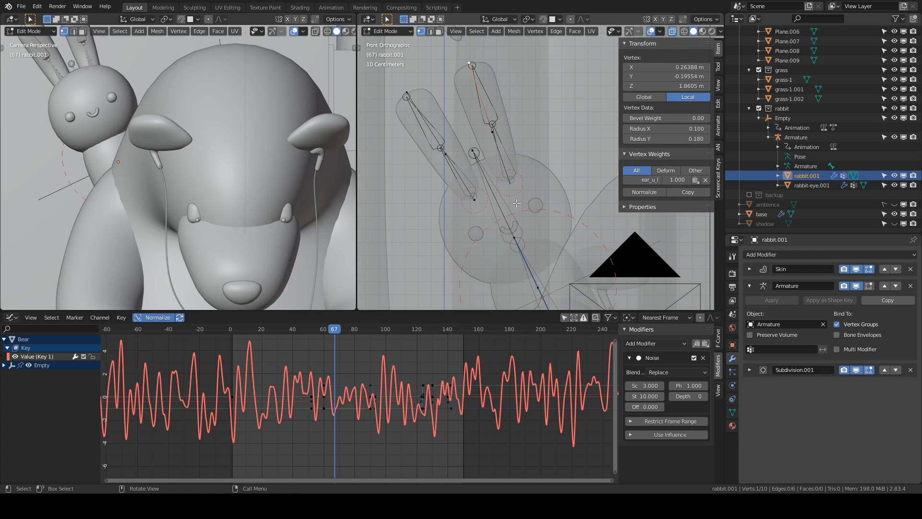
scroll(487, 125, "down", 2)
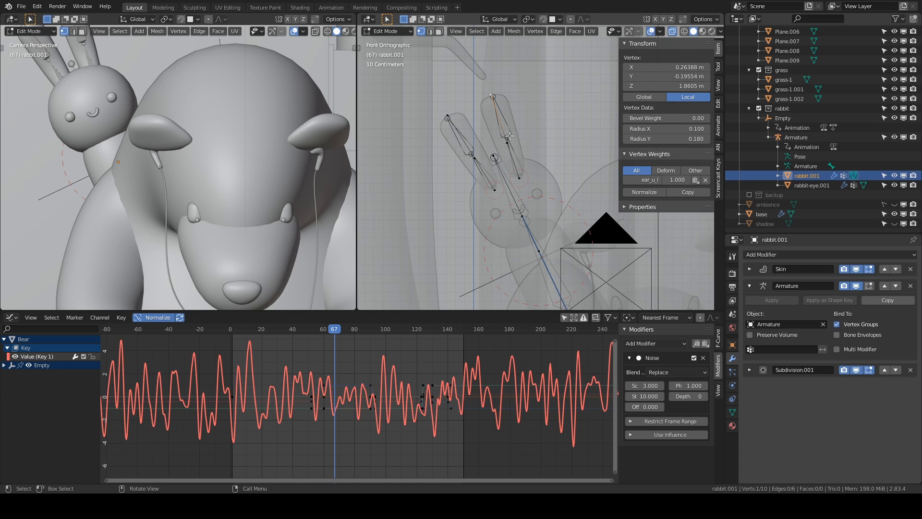
scroll(451, 140, "down", 2)
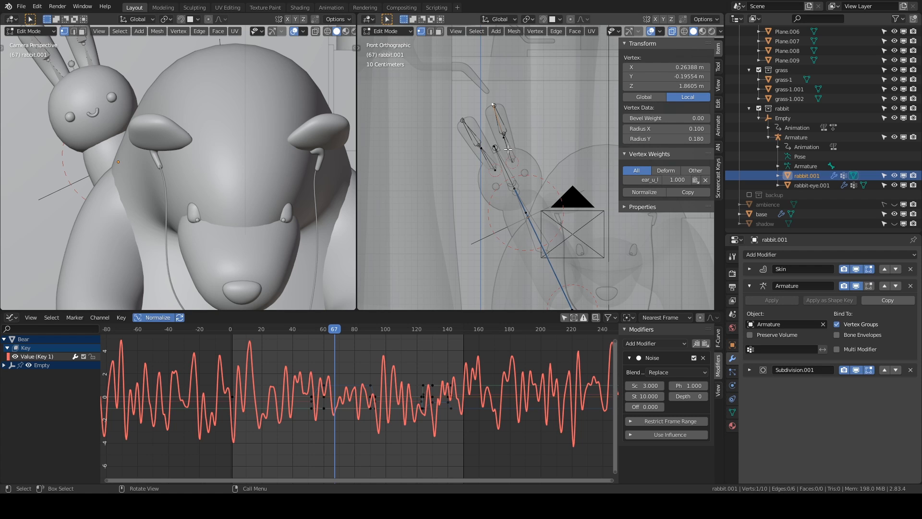
Step: Return to Object Mode and select the rabbit's Armature
key("Tab")
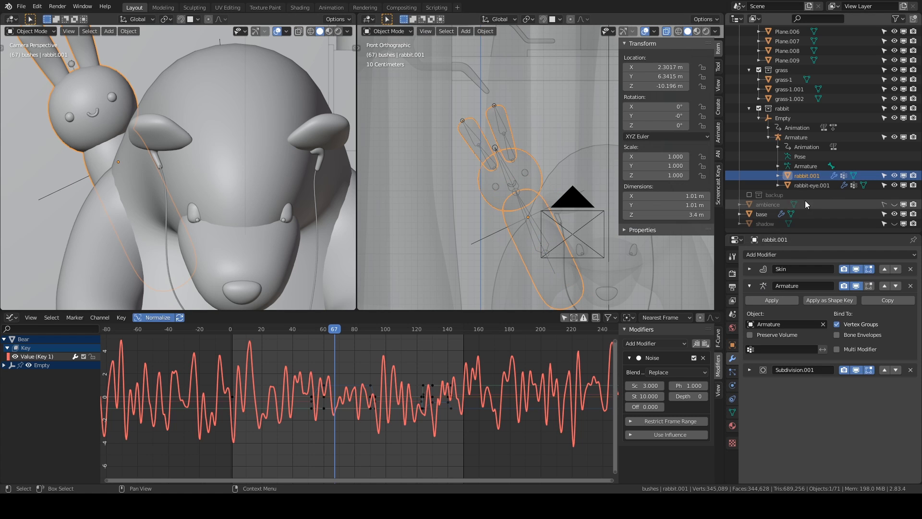
left_click(780, 138)
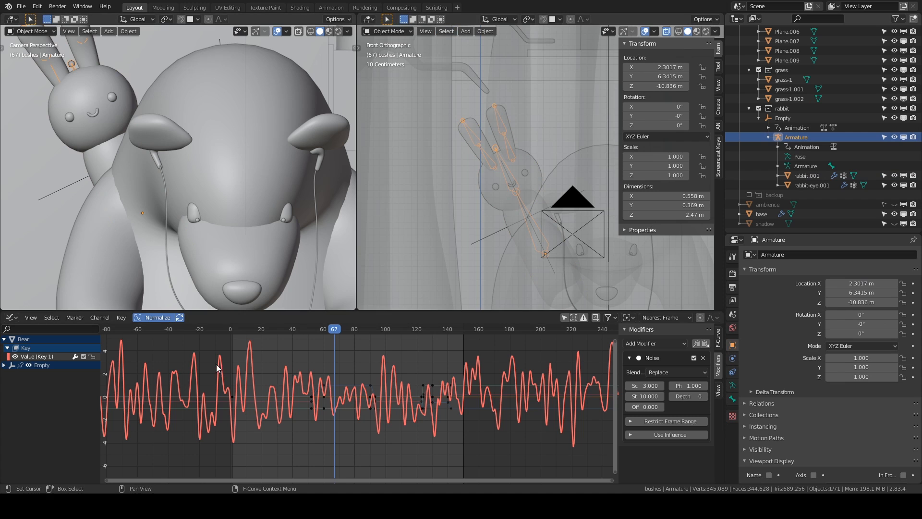
Step: Return to frame 0, select the rabbit's parent Empty and scrub to frame 94 to review the rabbit's motion
left_click_drag(336, 331, 230, 319)
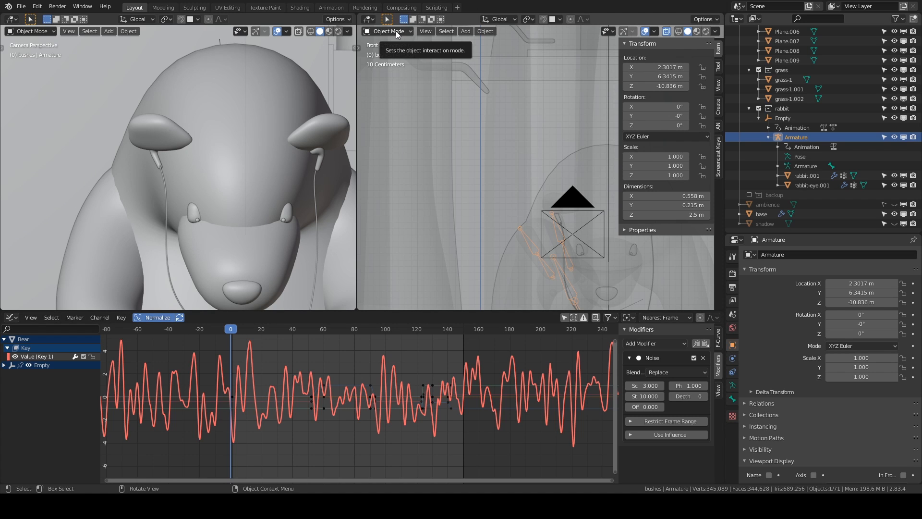
scroll(460, 198, "down", 1)
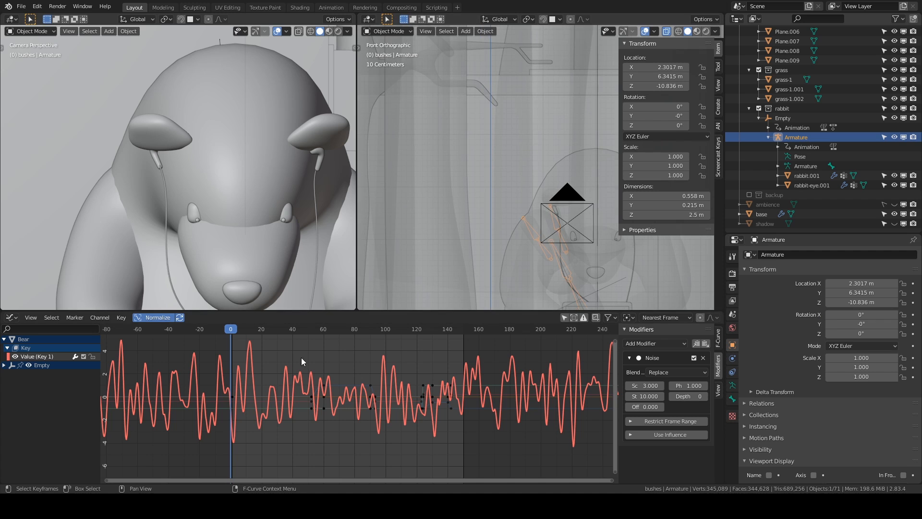
left_click(782, 117)
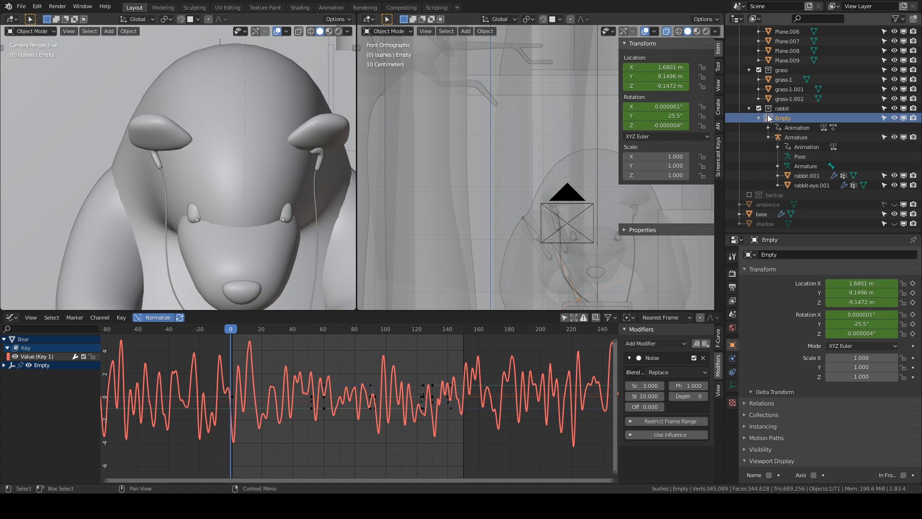
scroll(506, 255, "down", 2)
middle_click_drag(568, 258, 508, 194, "shift")
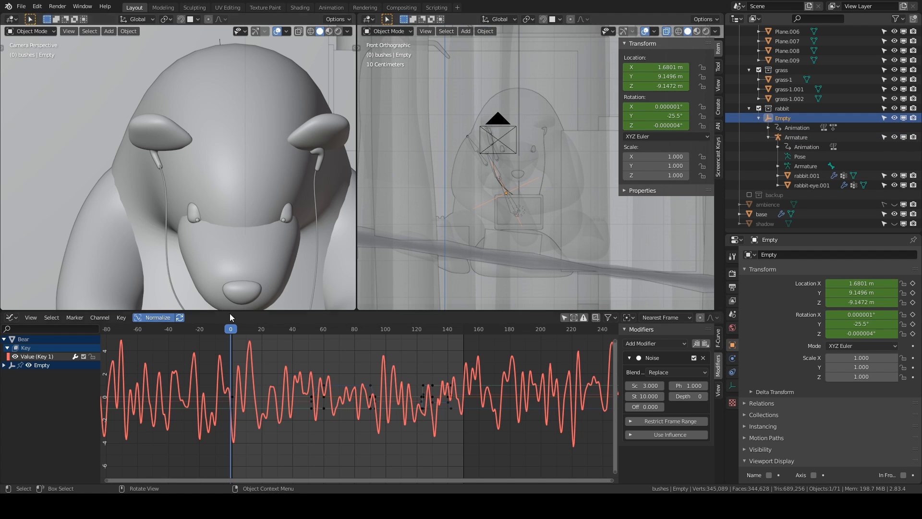
left_click_drag(231, 331, 377, 332)
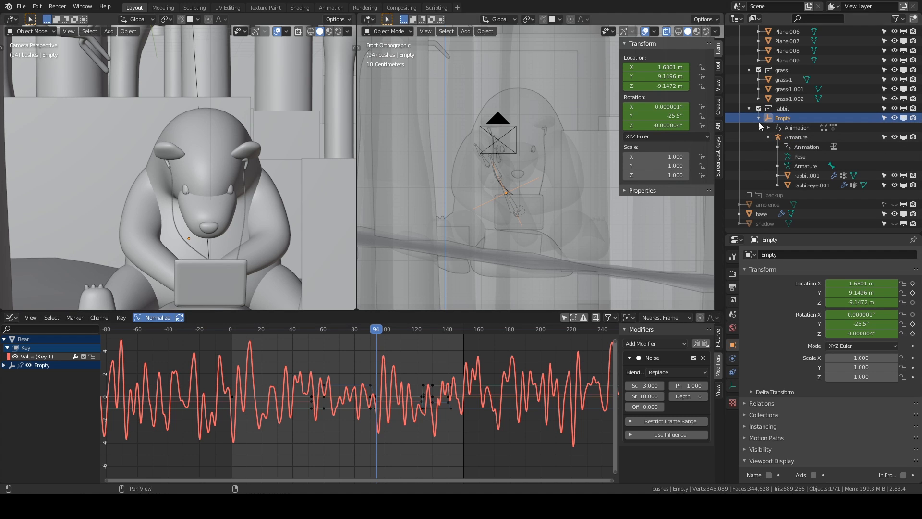
Step: Expand the Empty's Move 1 animation channels and frame its Object Transforms keyframes in the Graph Editor
left_click(4, 365)
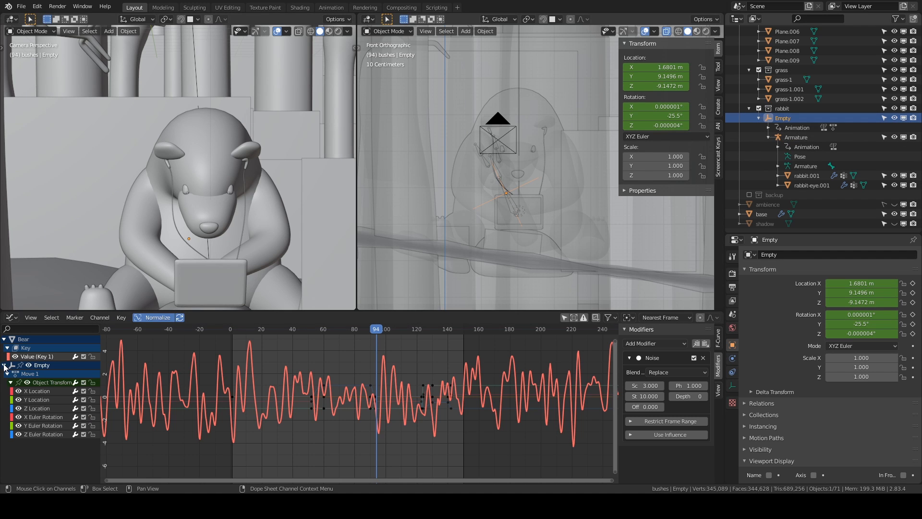
left_click(46, 385)
key("Home")
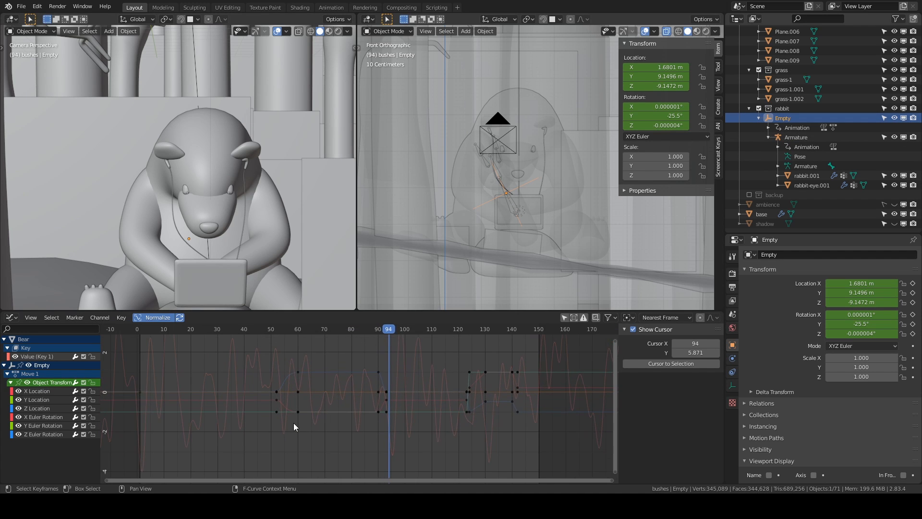
scroll(350, 420, "up", 2)
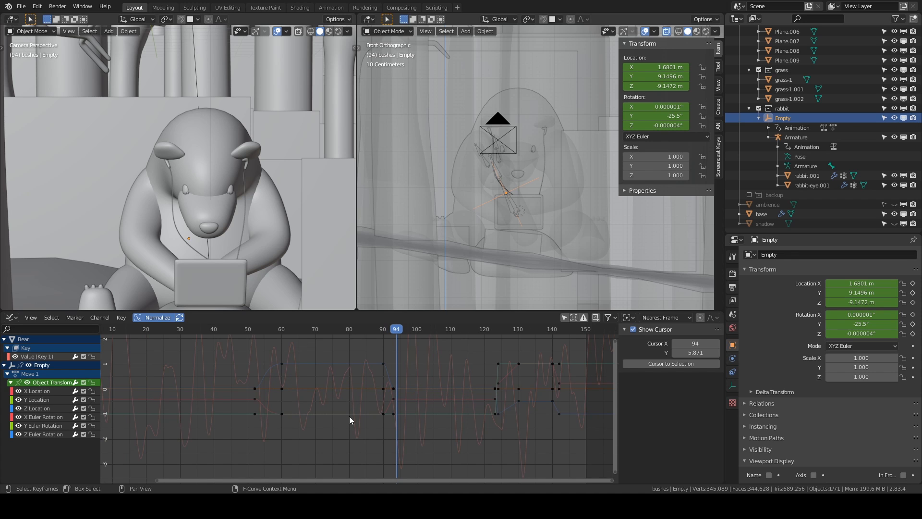
Step: Examine the Empty's X, Y and Z Location curves in turn and scrub the animation to frame 147
left_click(33, 391)
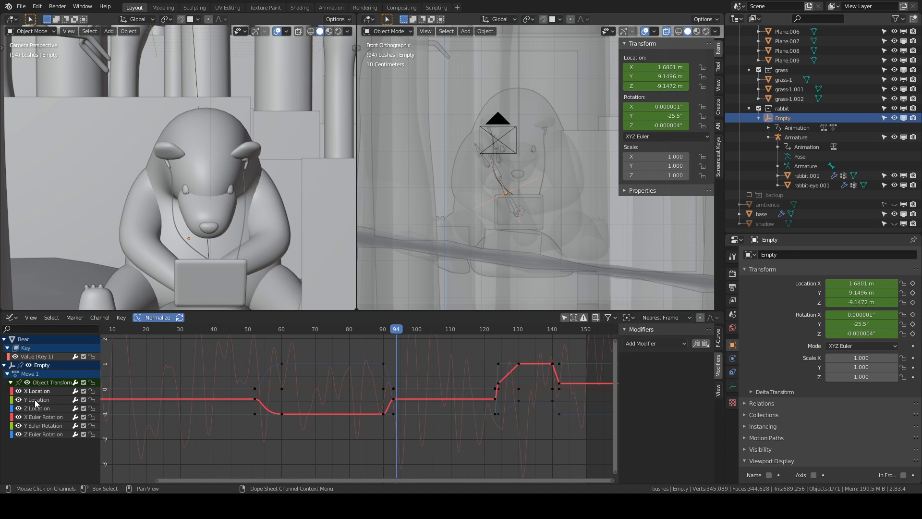
left_click(35, 400)
left_click(37, 408)
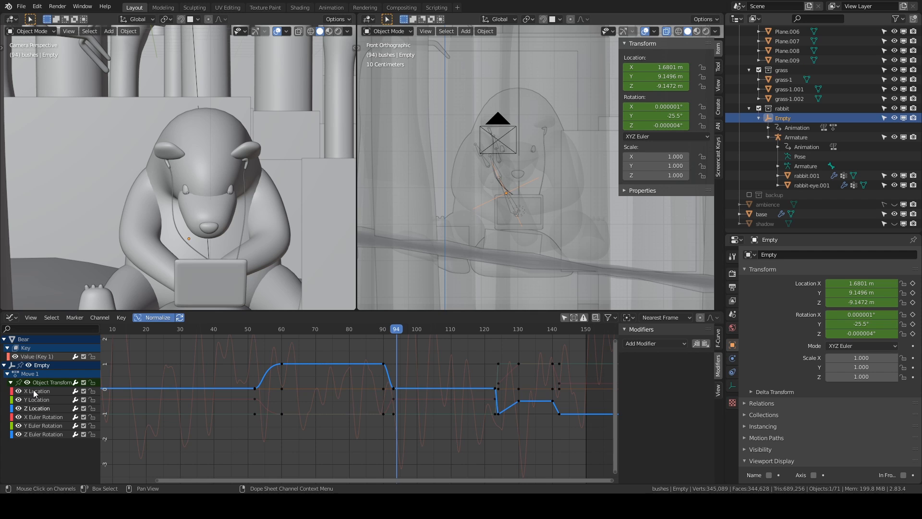
left_click(33, 391)
left_click(36, 408)
left_click(31, 390)
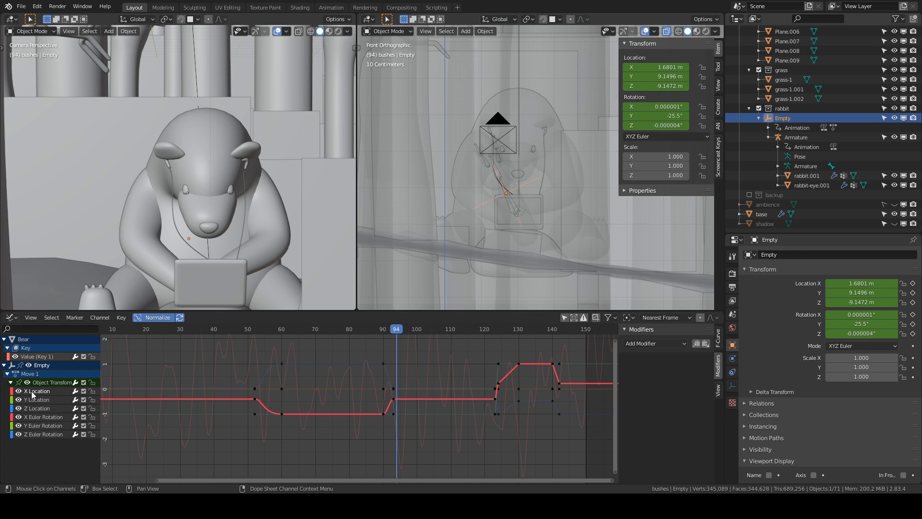
left_click_drag(241, 329, 566, 332)
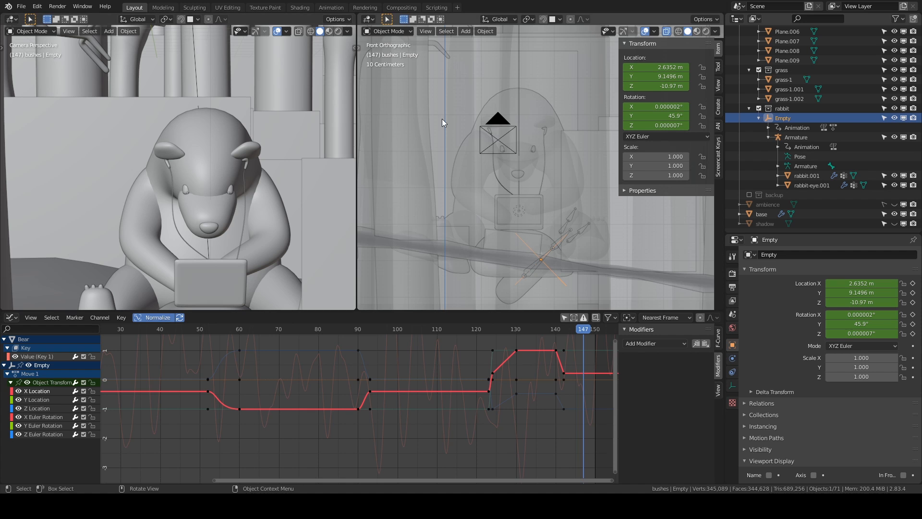
scroll(442, 119, "down", 3)
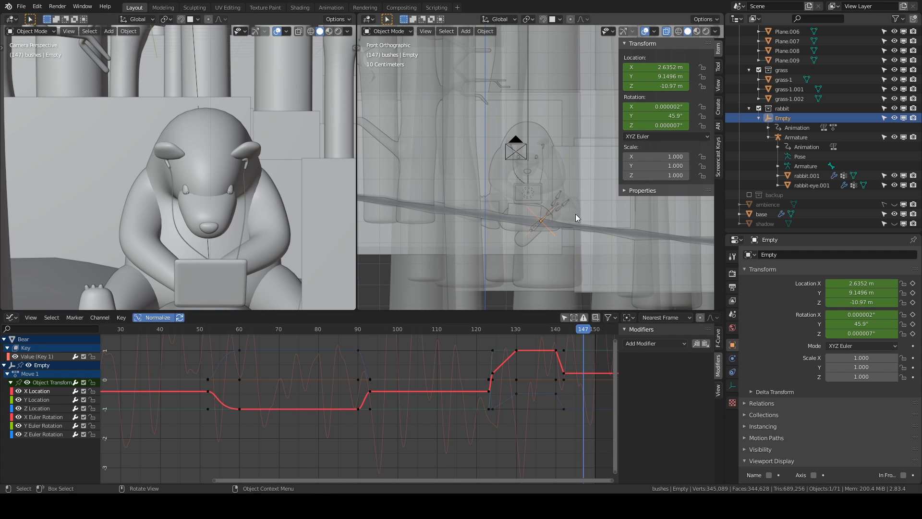
Step: Switch to the Shading workspace, expand the rabbit collection's hierarchy and select rabbit.001 to show its material
left_click(300, 7)
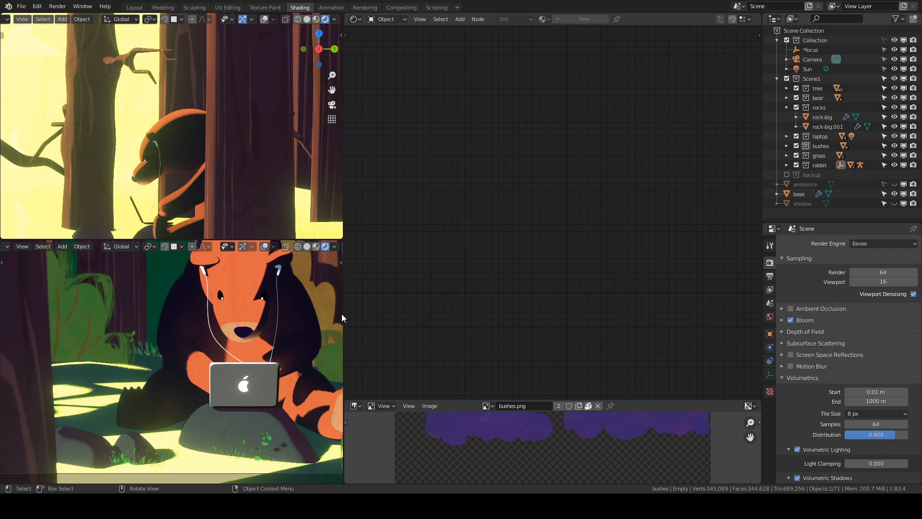
scroll(102, 383, "down", 3)
left_click(786, 164)
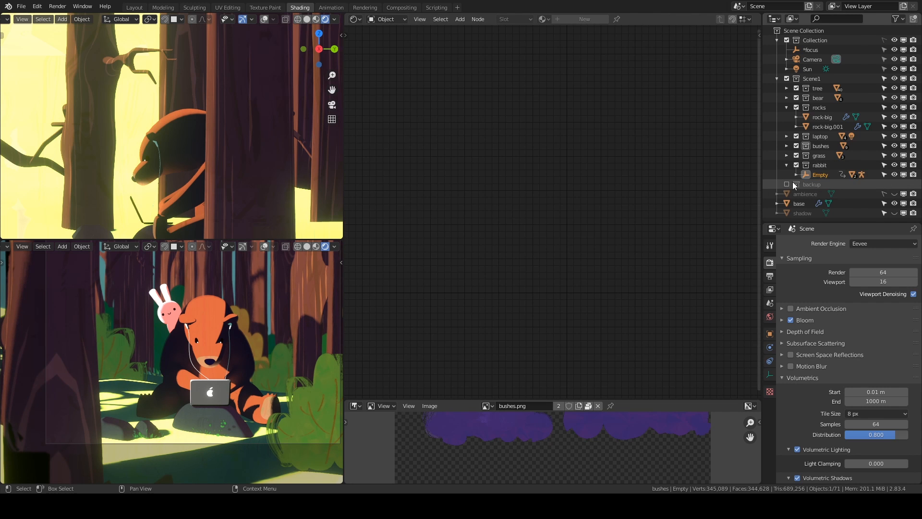
left_click(796, 175)
left_click(826, 193)
scroll(826, 185, "down", 3)
left_click(826, 175)
Step: Examine the rabbit material's node chain from Diffuse BSDF through ColorRamp and Mix to Emission, alongside the rendered rabbit
middle_click_drag(393, 281, 501, 270)
middle_click_drag(561, 188, 463, 195)
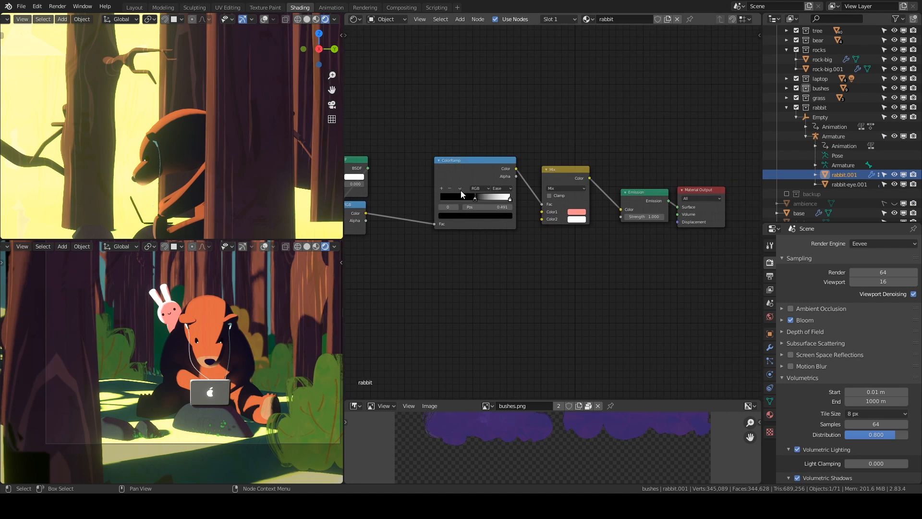
middle_click_drag(643, 184, 595, 190)
middle_click_drag(583, 268, 581, 267)
scroll(428, 294, "down", 3)
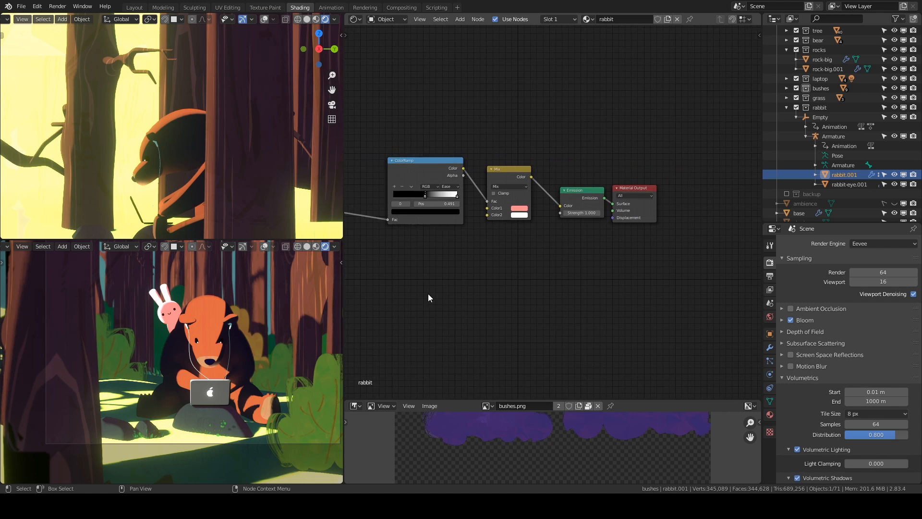
middle_click_drag(369, 314, 500, 305)
middle_click_drag(201, 353, 163, 391, "shift")
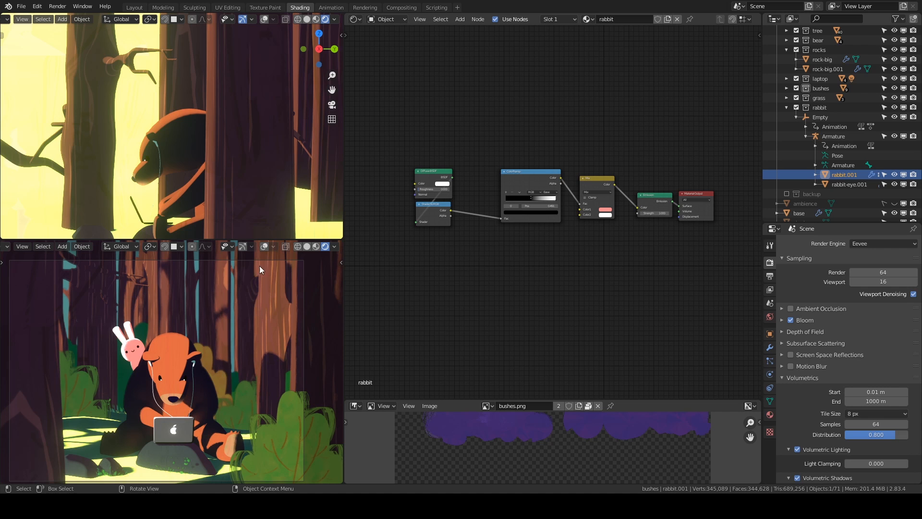
Step: Collapse the rabbit collection, unhide the ambience object and select it to show its Volume Scatter and Emission nodes
left_click(787, 108)
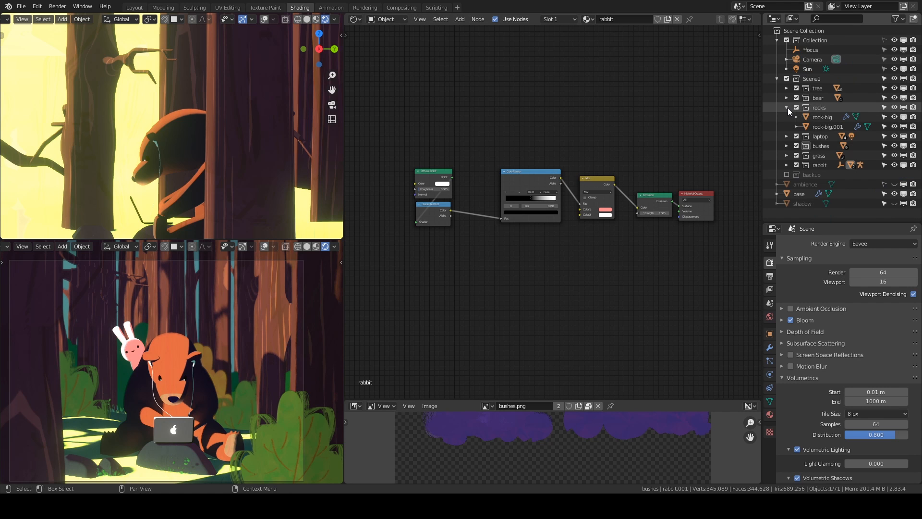
scroll(106, 424, "down", 1)
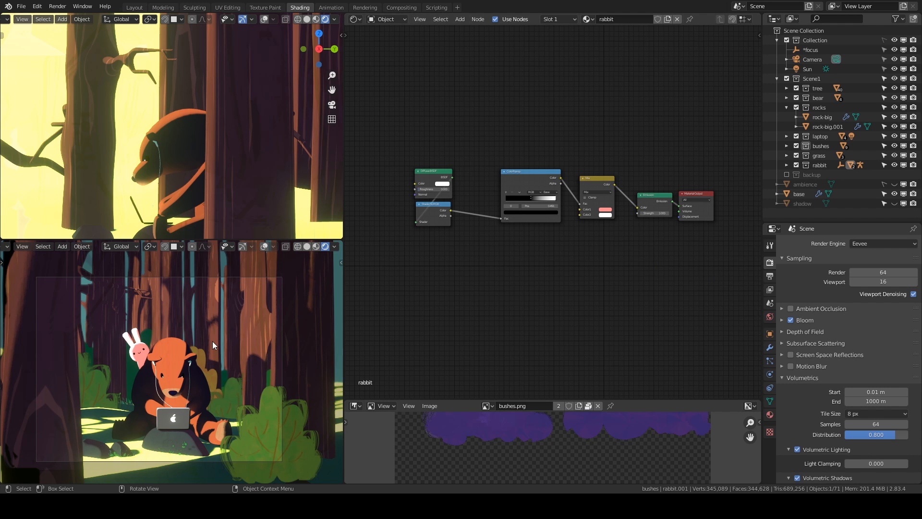
scroll(214, 341, "up", 1)
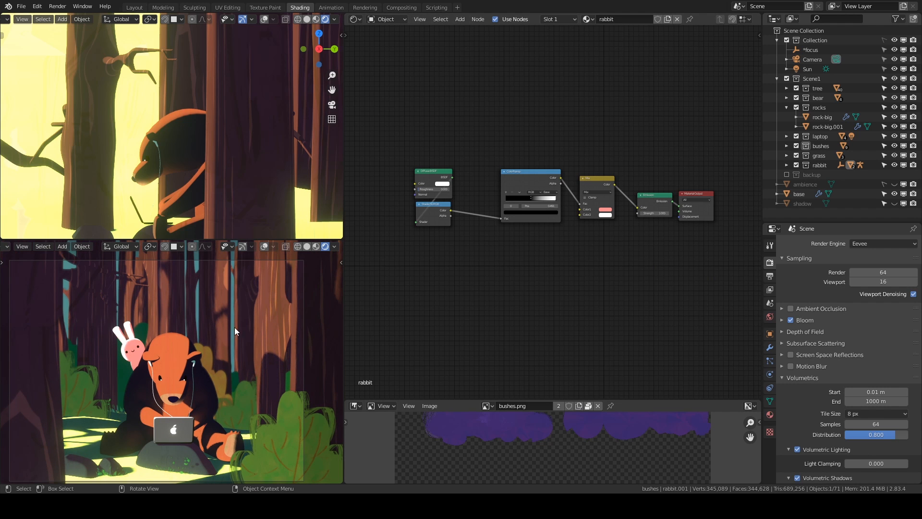
left_click(894, 184)
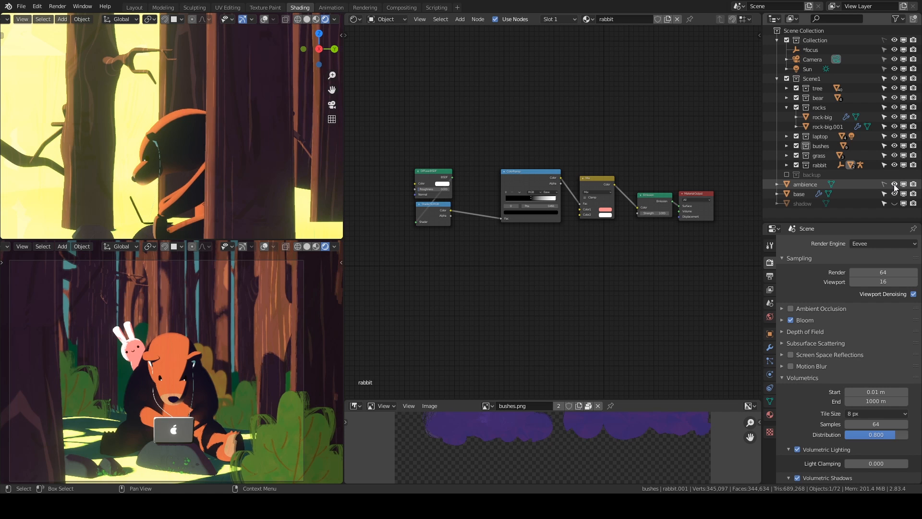
left_click(791, 186)
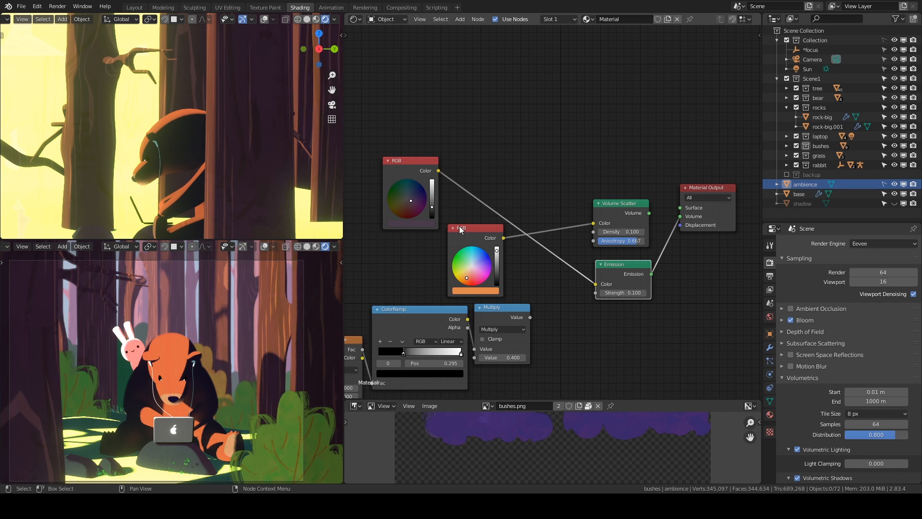
middle_click_drag(675, 308, 659, 303)
Step: Unhide and select the shadow object to examine its Lightcut material and cast shadows from above, and hide it again
left_click(894, 203)
left_click(802, 204)
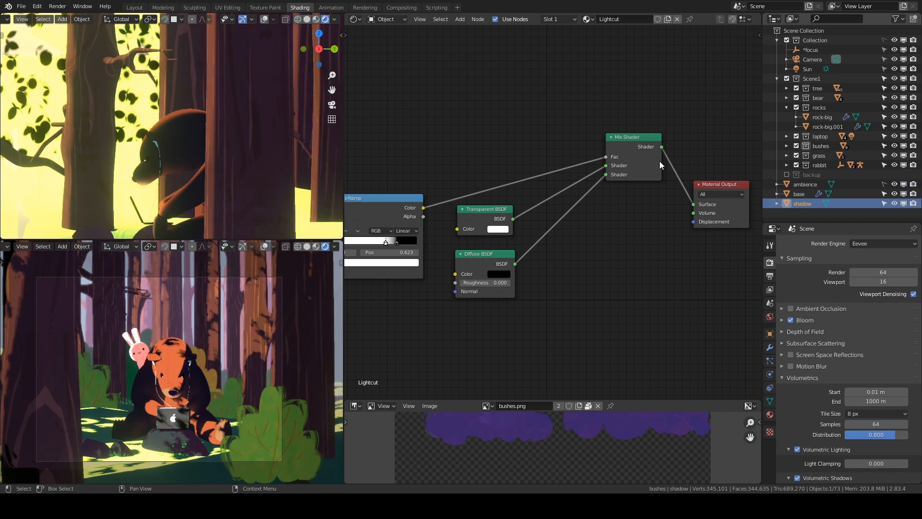
middle_click_drag(95, 140, 153, 174)
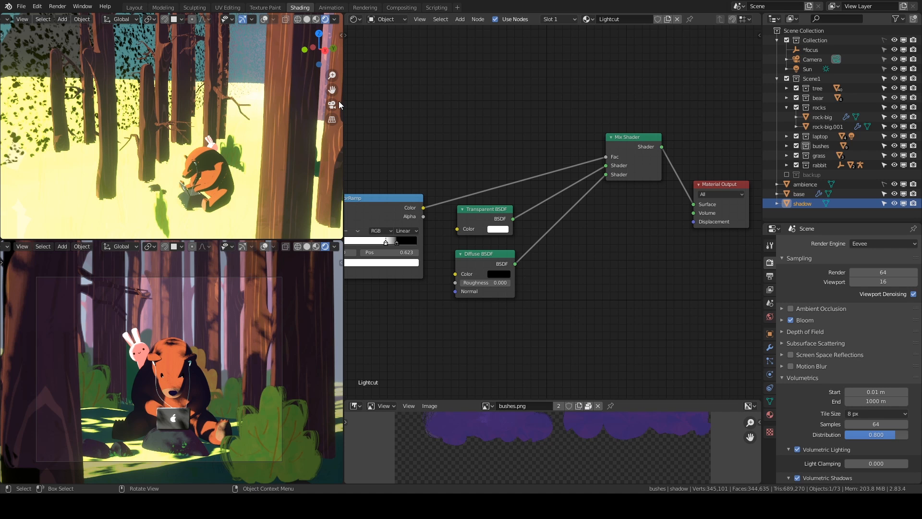
left_click(894, 203)
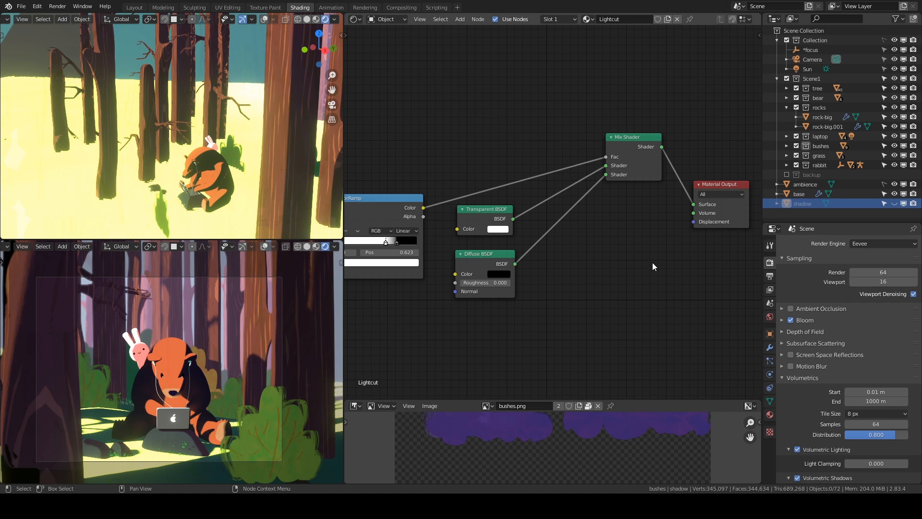
Step: Widen the 3D viewports and orbit the free view to show the whole forest set with the ambience effect
scroll(648, 264, "down", 2)
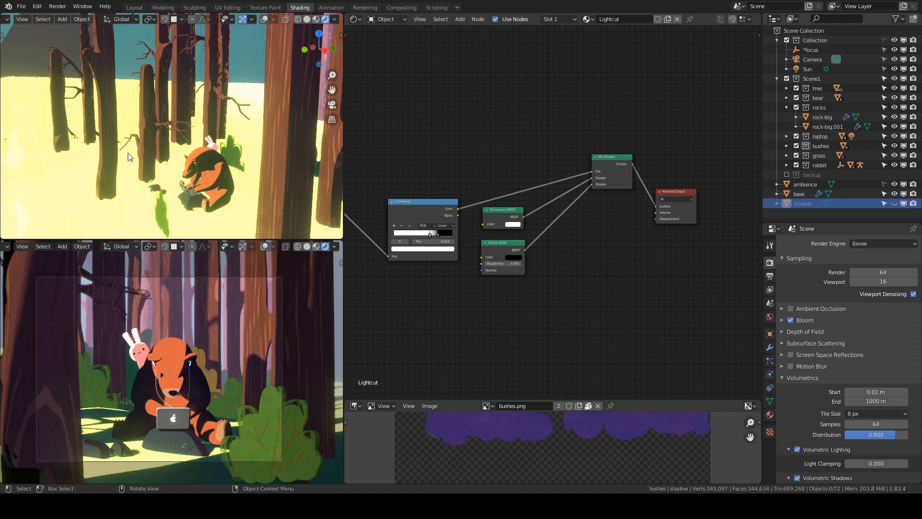
middle_click_drag(86, 141, 221, 181)
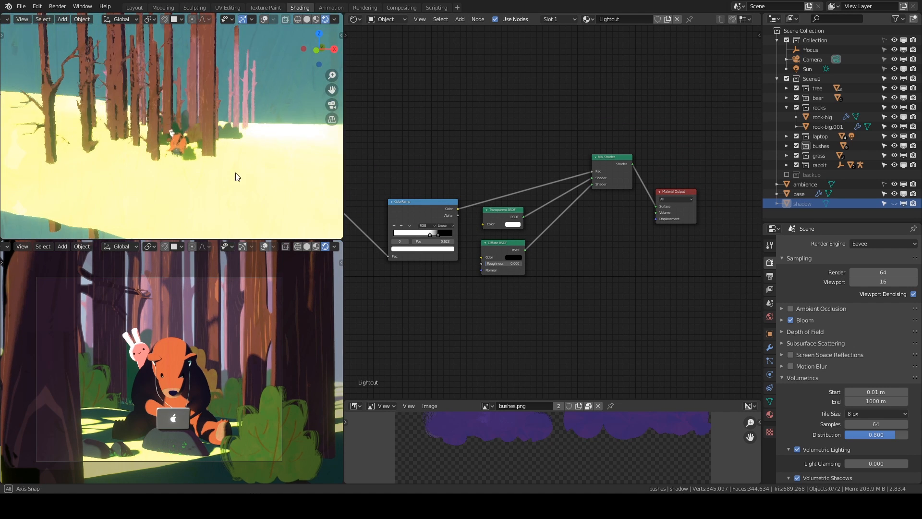
left_click_drag(344, 197, 496, 198)
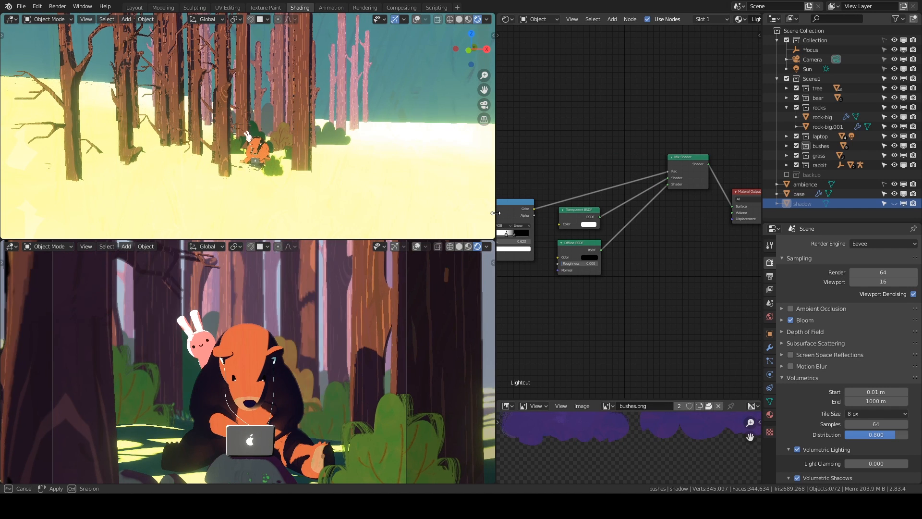
middle_click_drag(336, 164, 340, 138)
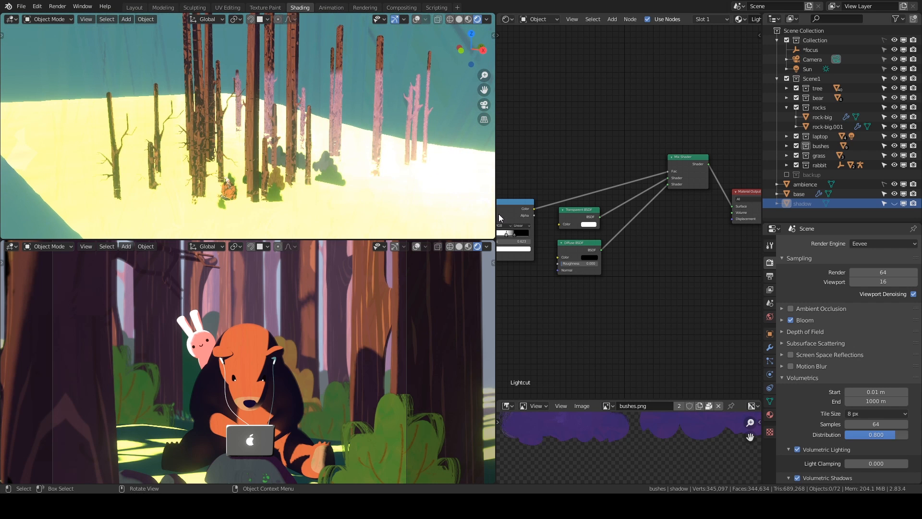
middle_click_drag(613, 334, 625, 282)
scroll(627, 283, "down", 1)
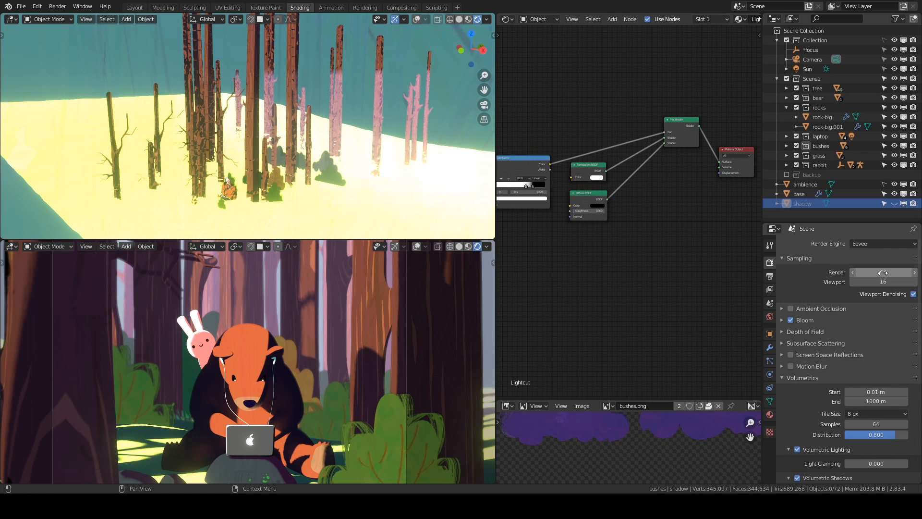
Step: Examine the Eevee render settings for volumetric tile size, shadow cube and cascade size, and colour management
scroll(826, 392, "down", 3)
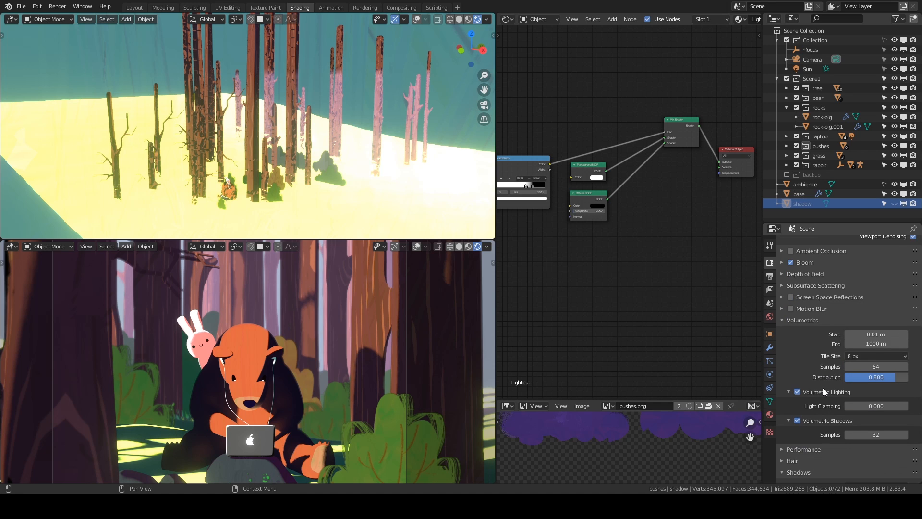
left_click(860, 355)
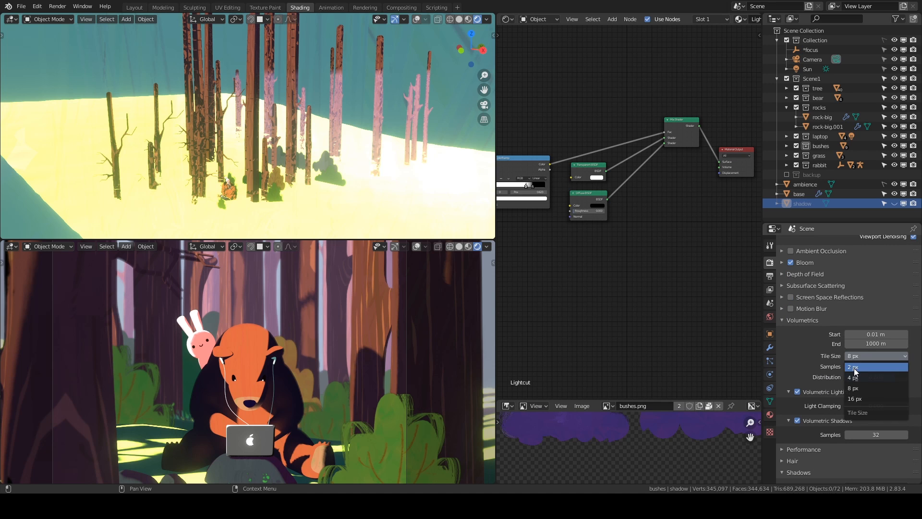
scroll(823, 411, "down", 7)
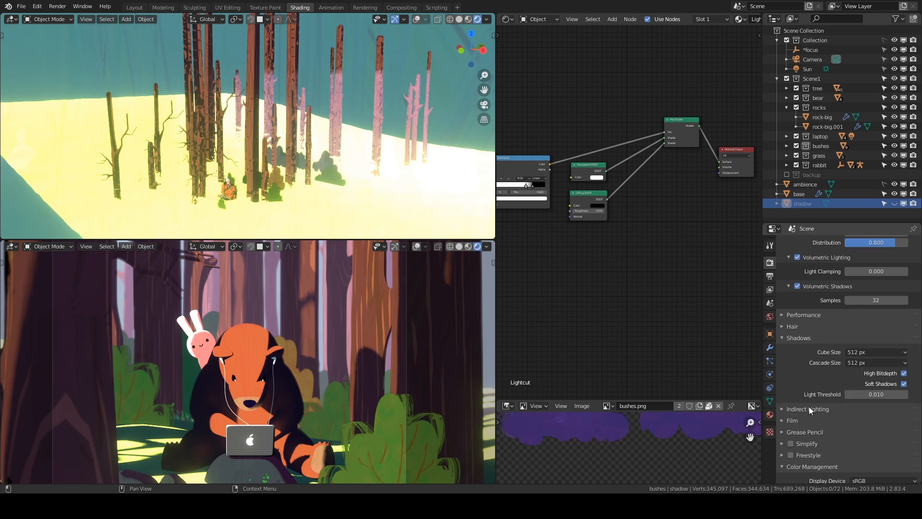
left_click(863, 352)
left_click(858, 363)
scroll(811, 416, "down", 4)
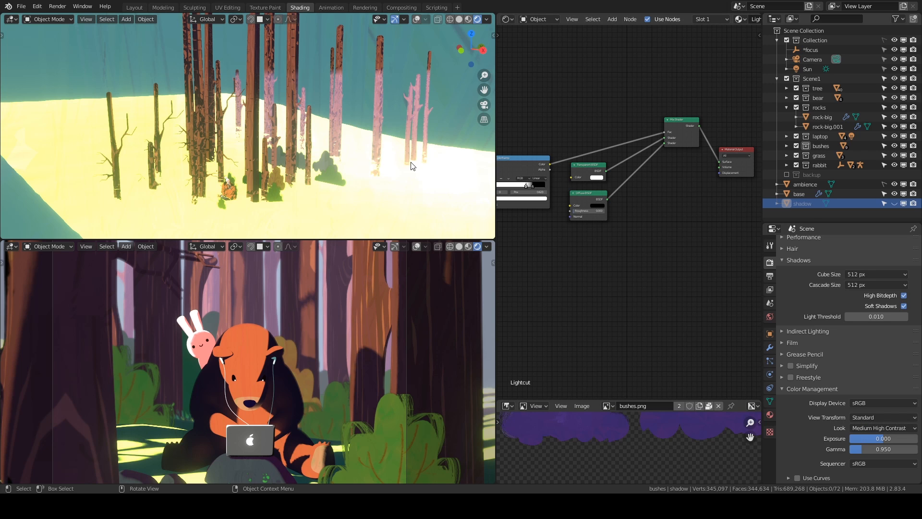
Step: Switch the colour management view transform to Filmic to compare the forest scene's colours, and set it back to Standard
left_click(861, 416)
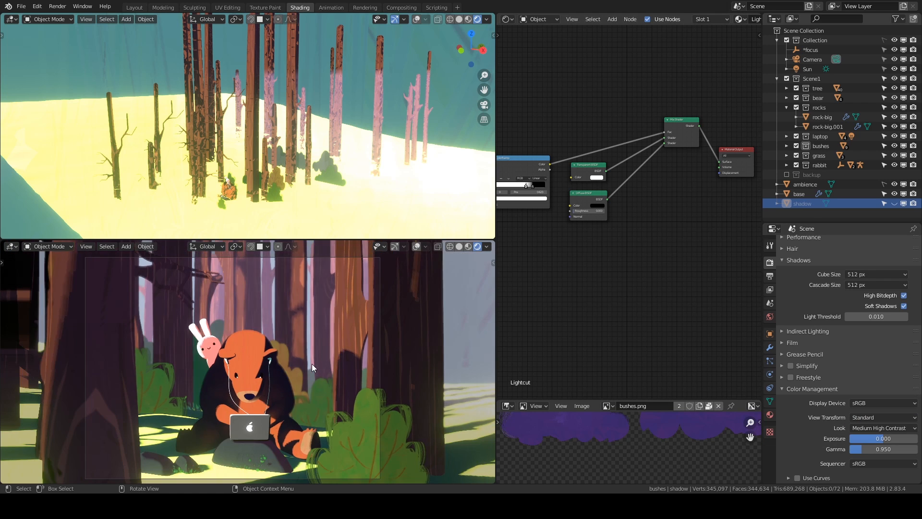
scroll(312, 364, "down", 2)
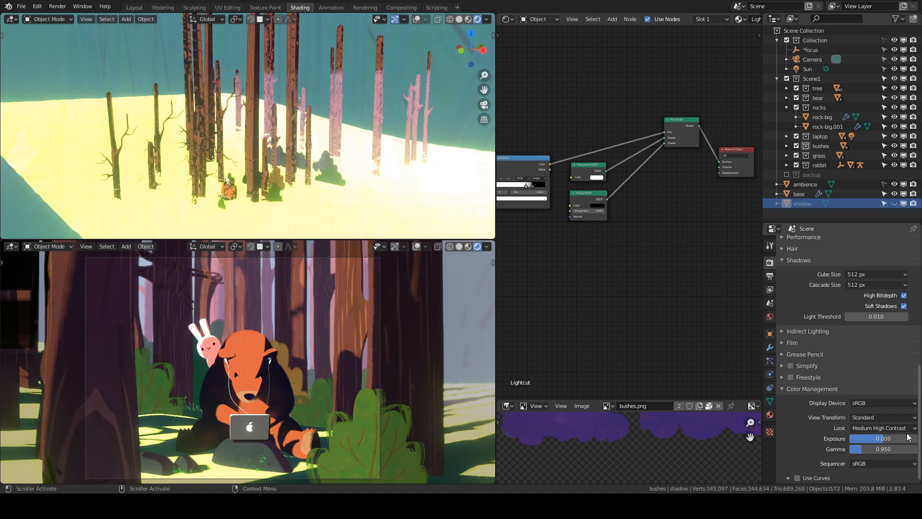
left_click(870, 417)
left_click(862, 439)
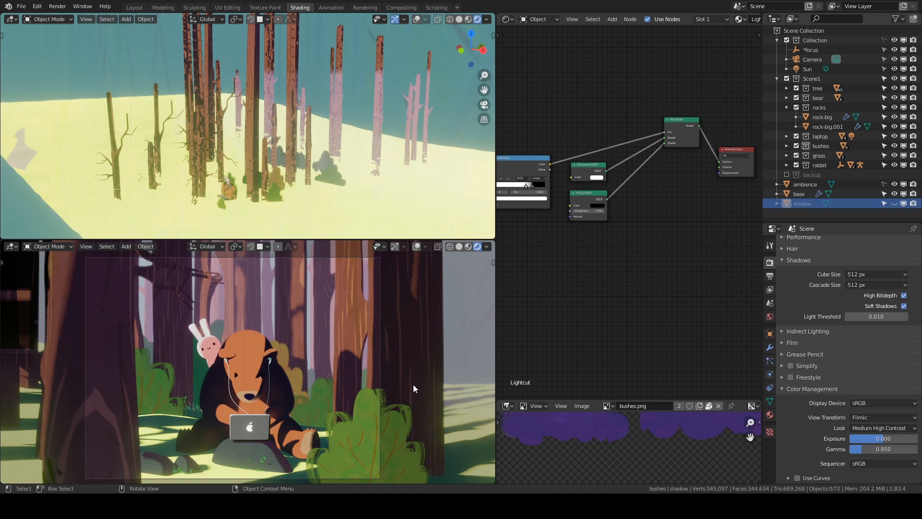
left_click(869, 420)
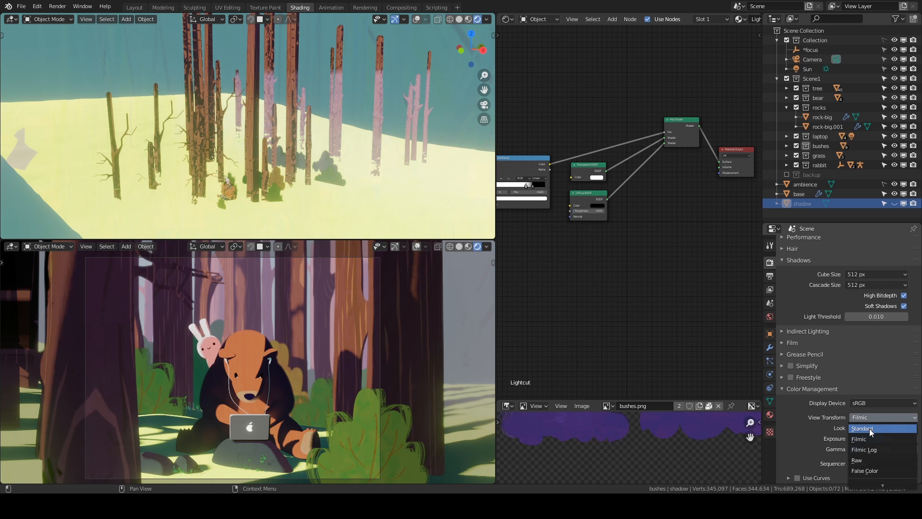
left_click(869, 428)
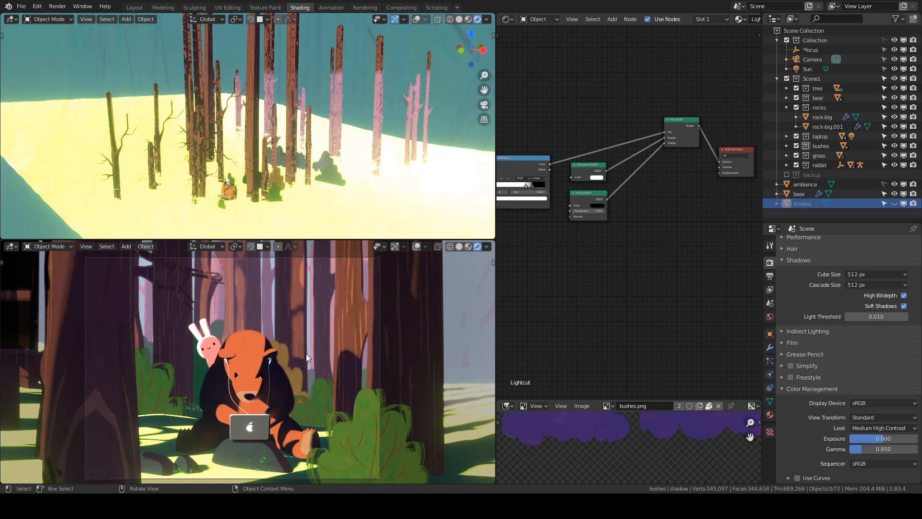
Step: Maximise the rendered camera view of the bear and rabbit to full screen and play the animation
key("ctrl+alt+space")
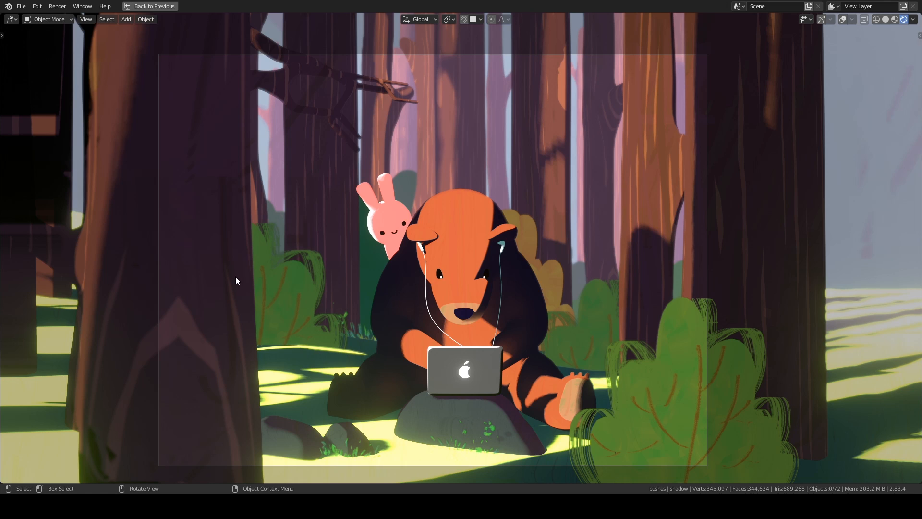
key("space")
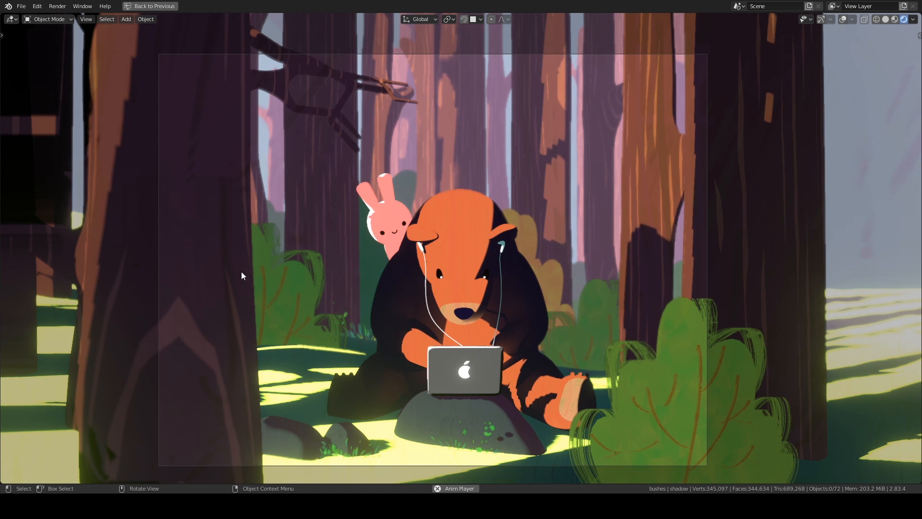